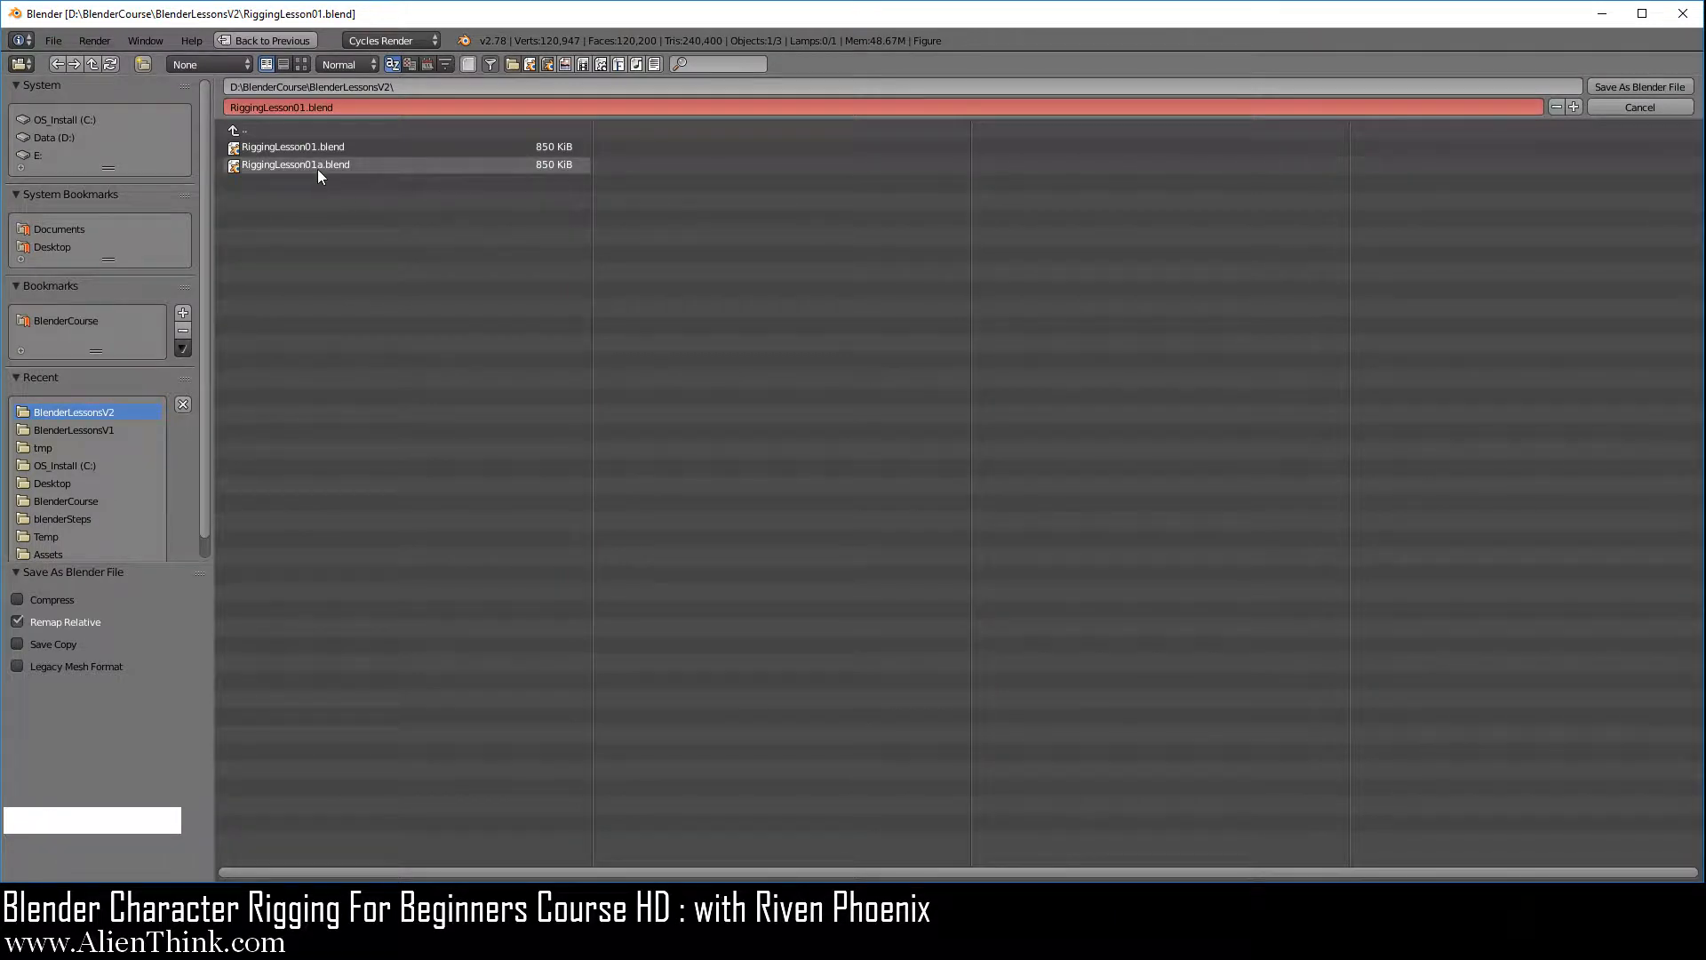
Save the scene over the existing RiggingLesson01a.blend in the BlenderLessonsV2 folder
{"action": "left_click", "coordinate": [315, 164]}
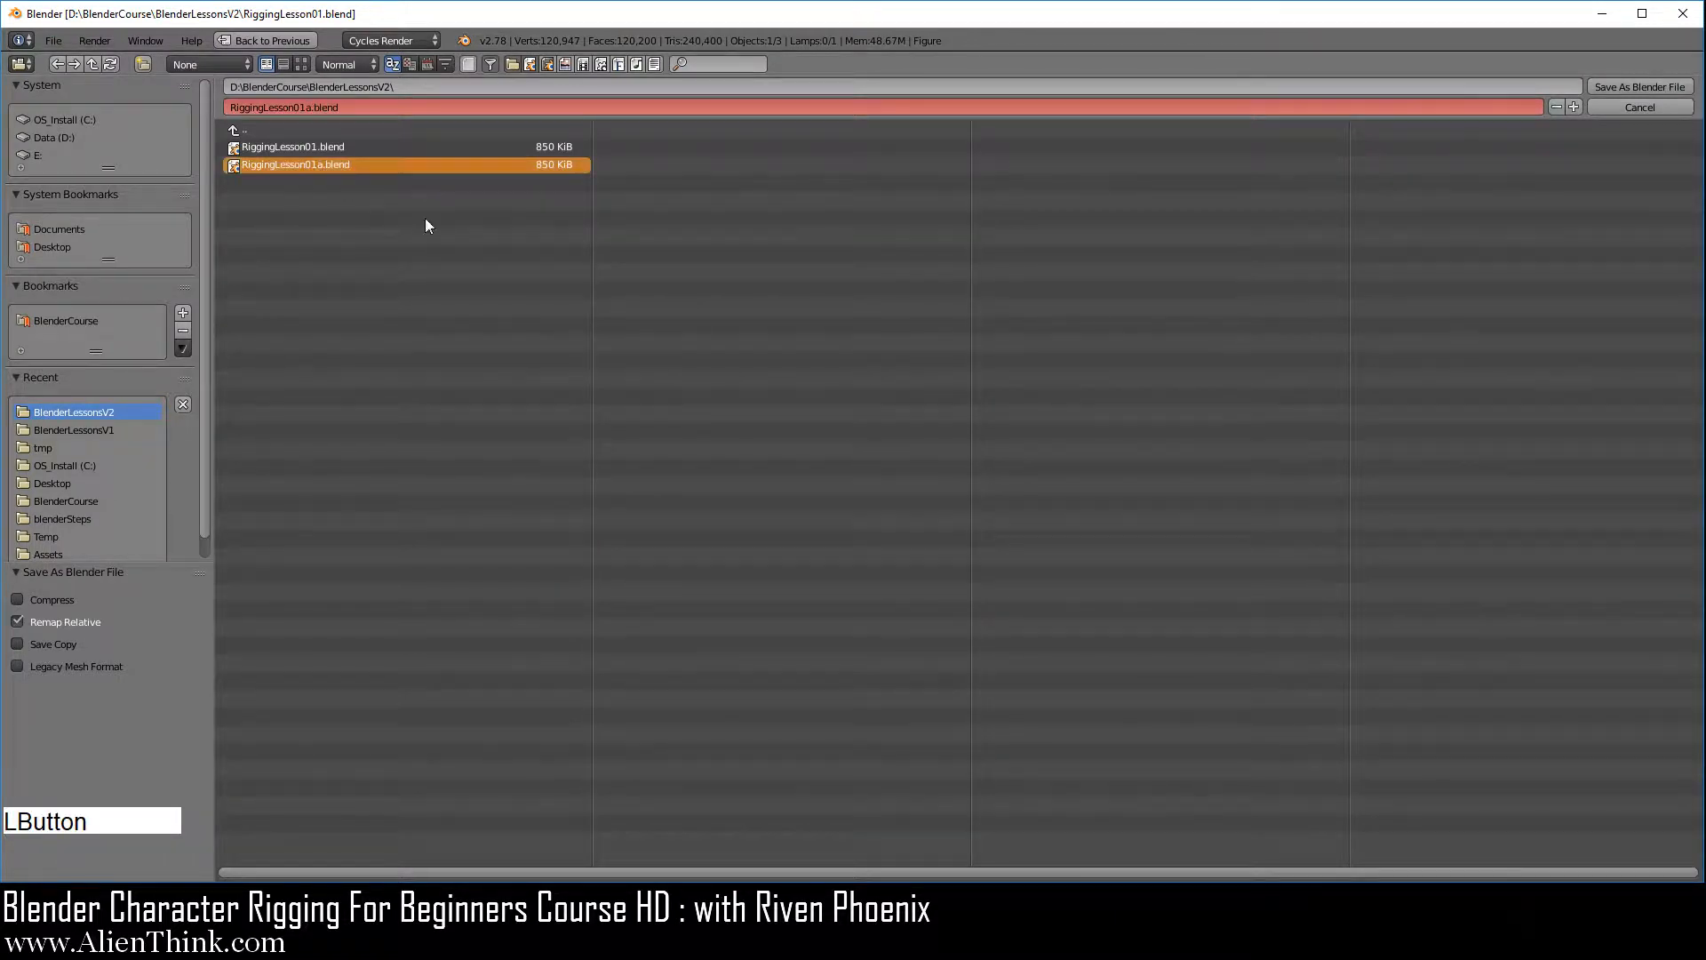
{"action": "left_click", "coordinate": [1623, 86]}
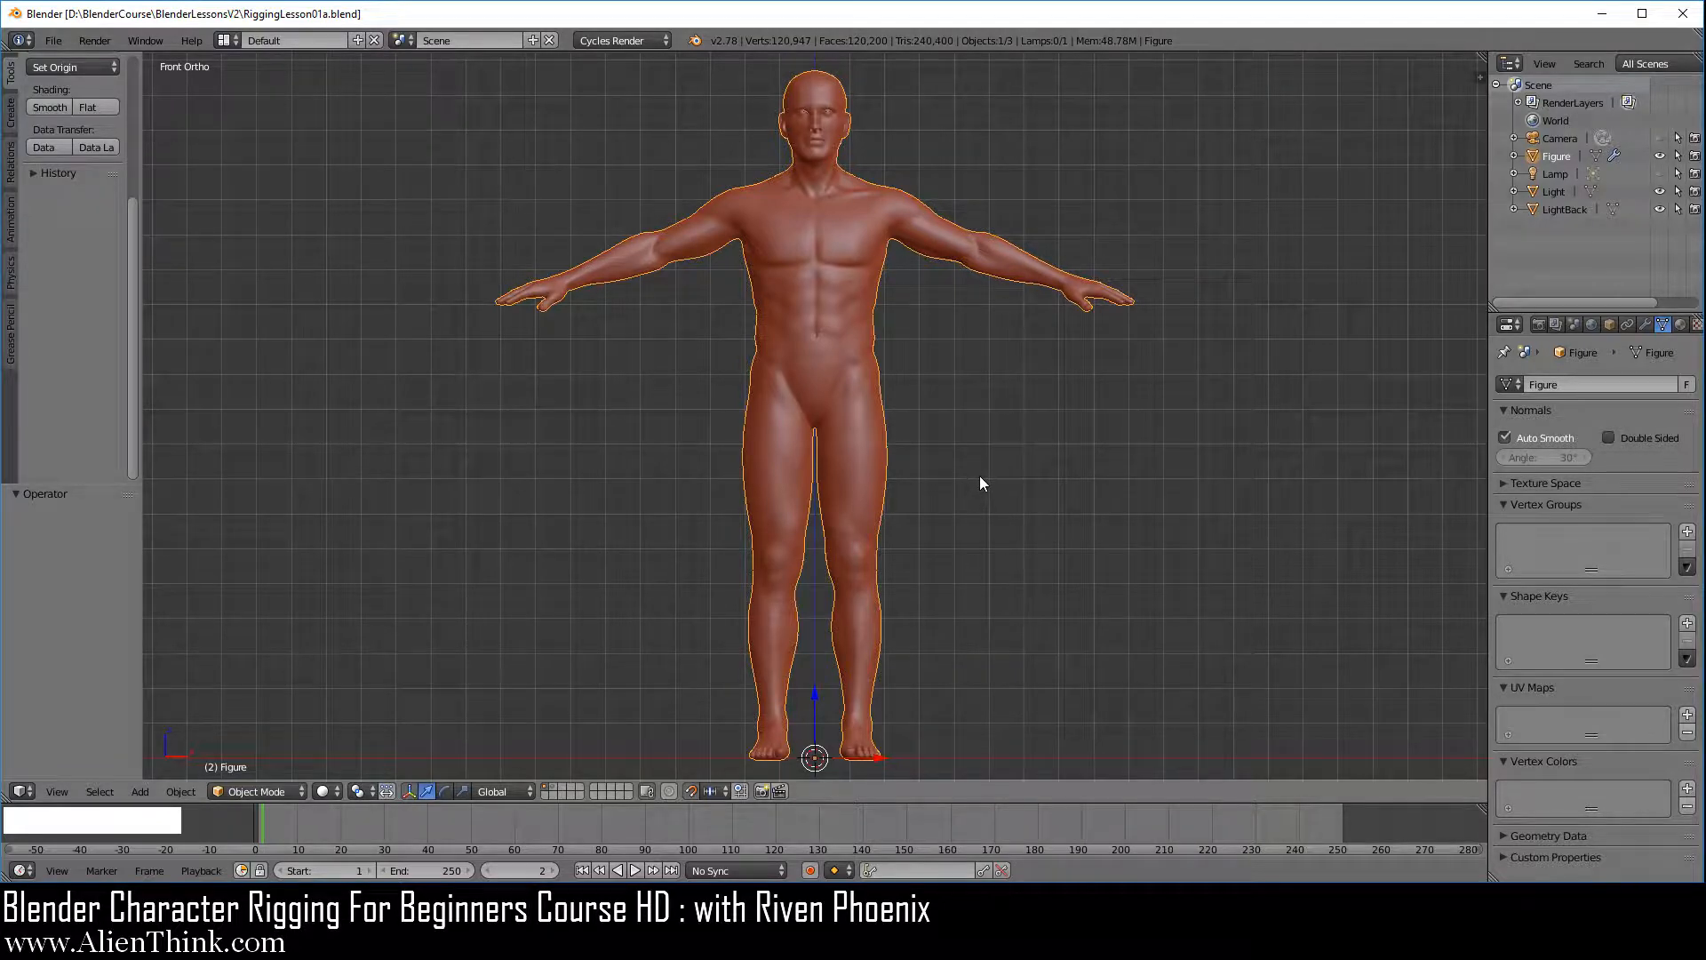
Reset the 3D cursor to the scene origin in the front view and save the file
{"action": "key", "text": "shift+c"}
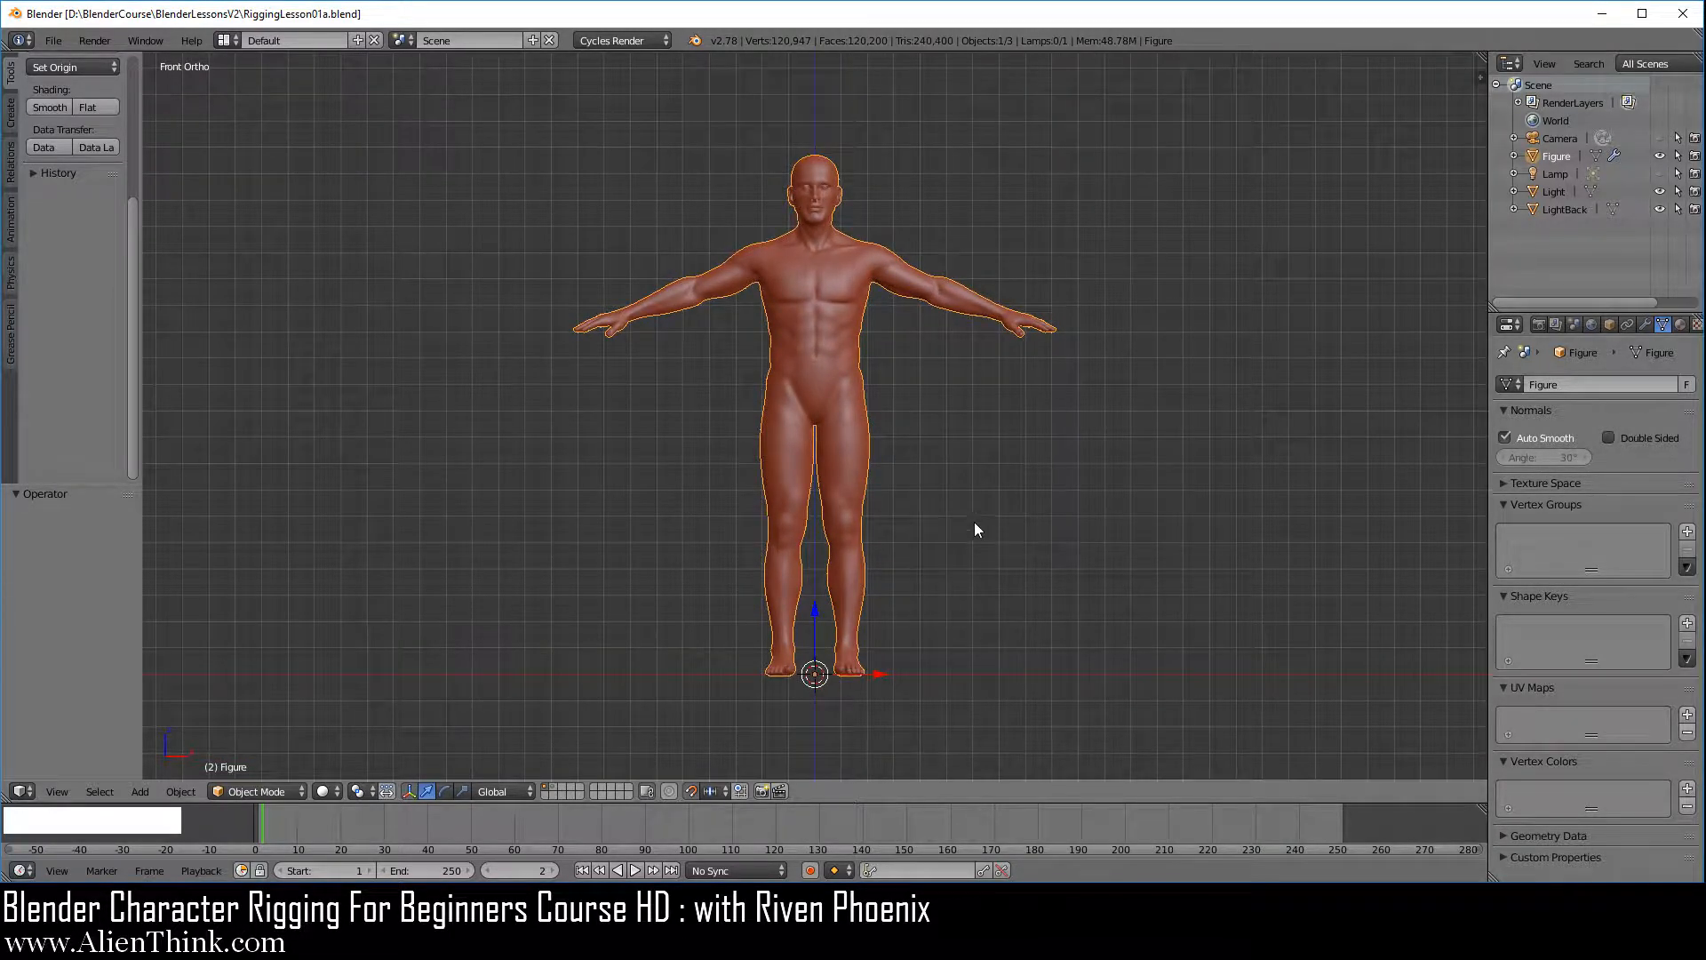
{"action": "key", "text": "ctrl"}
{"action": "middle_click_drag", "start_coordinate": [1001, 583], "coordinate": [1010, 497], "text": "ctrl"}
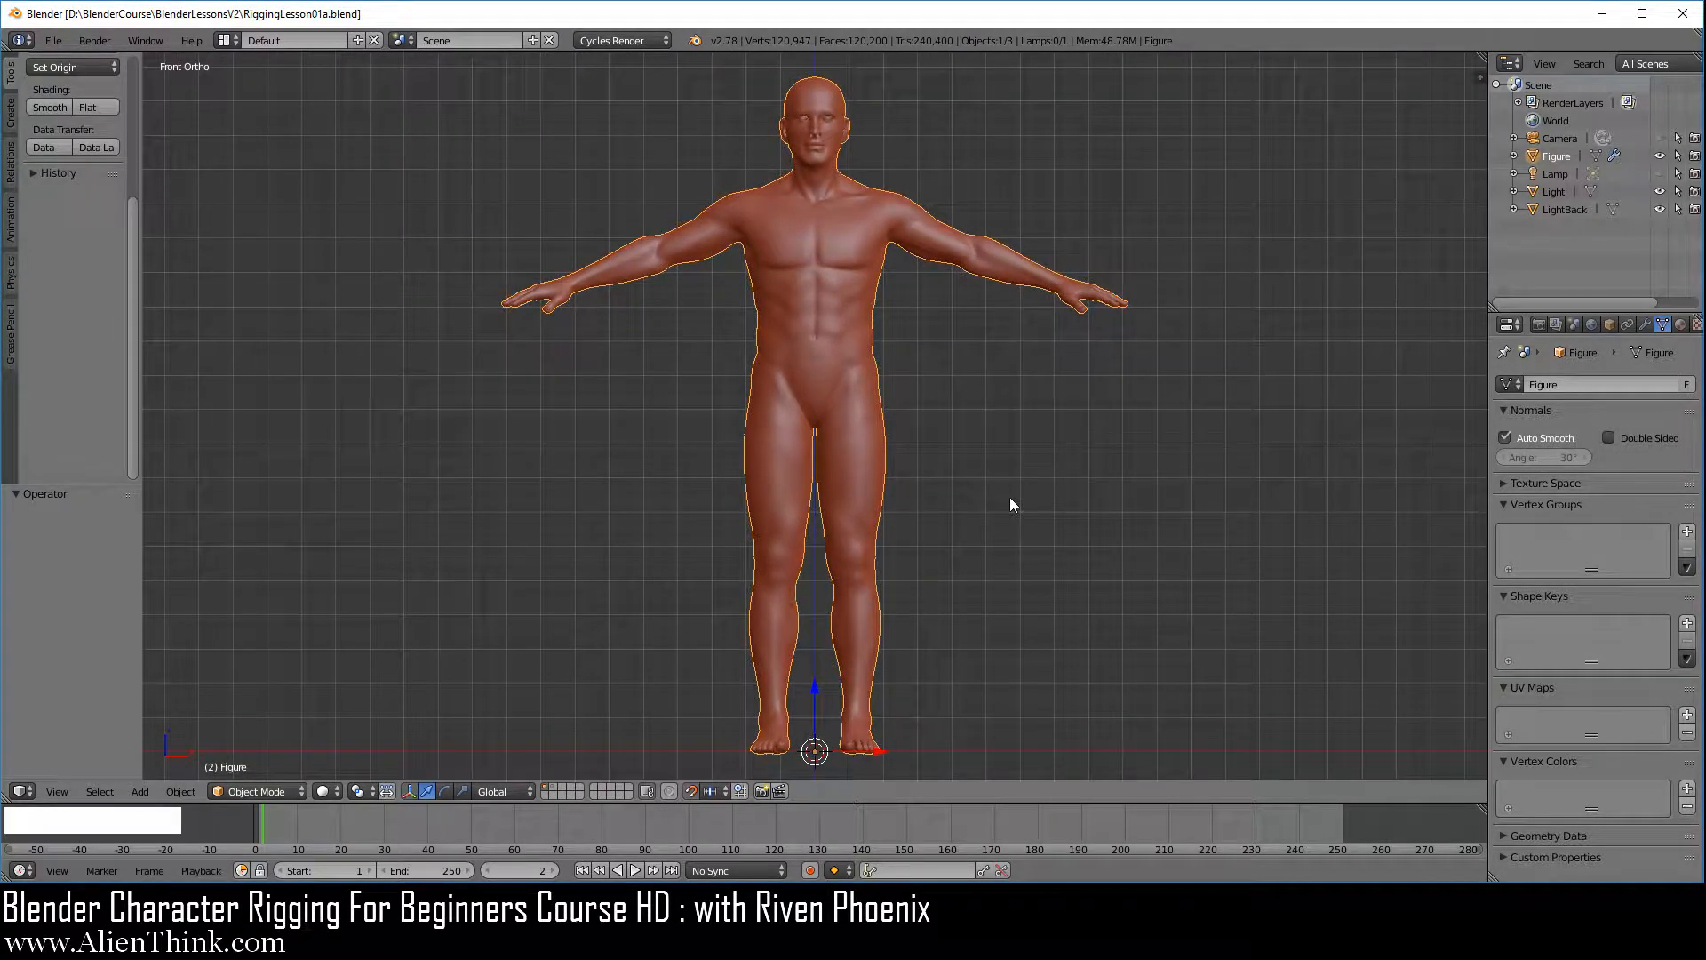
{"action": "left_click", "coordinate": [53, 40]}
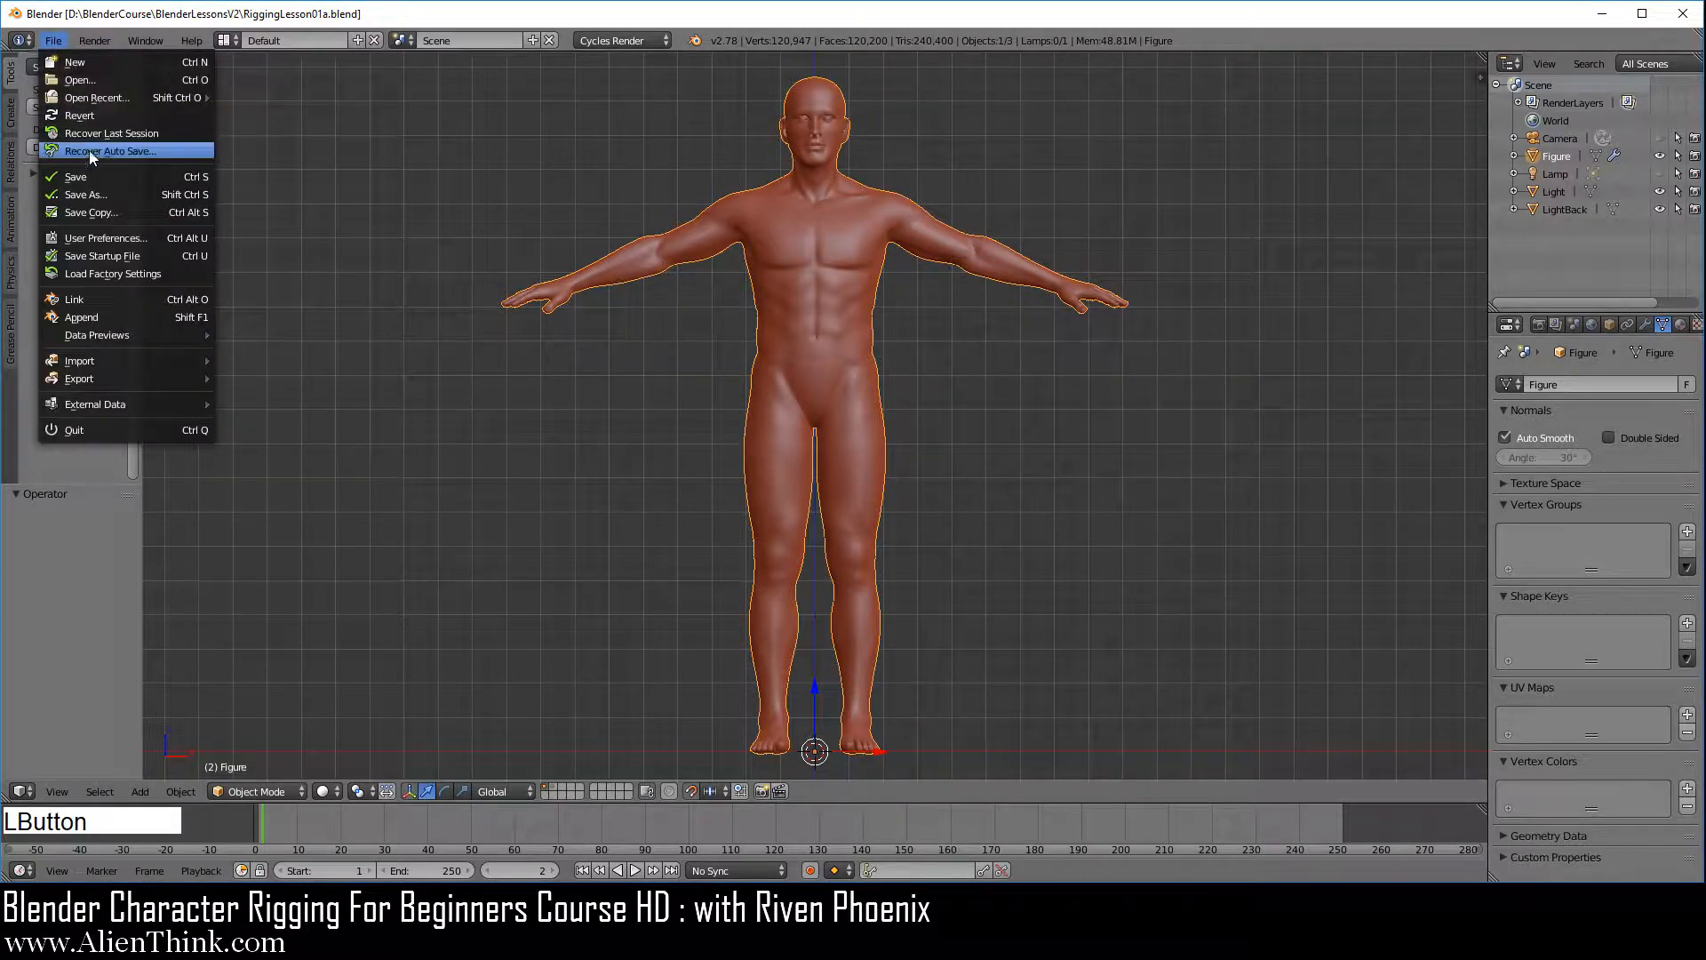
{"action": "left_click", "coordinate": [88, 175]}
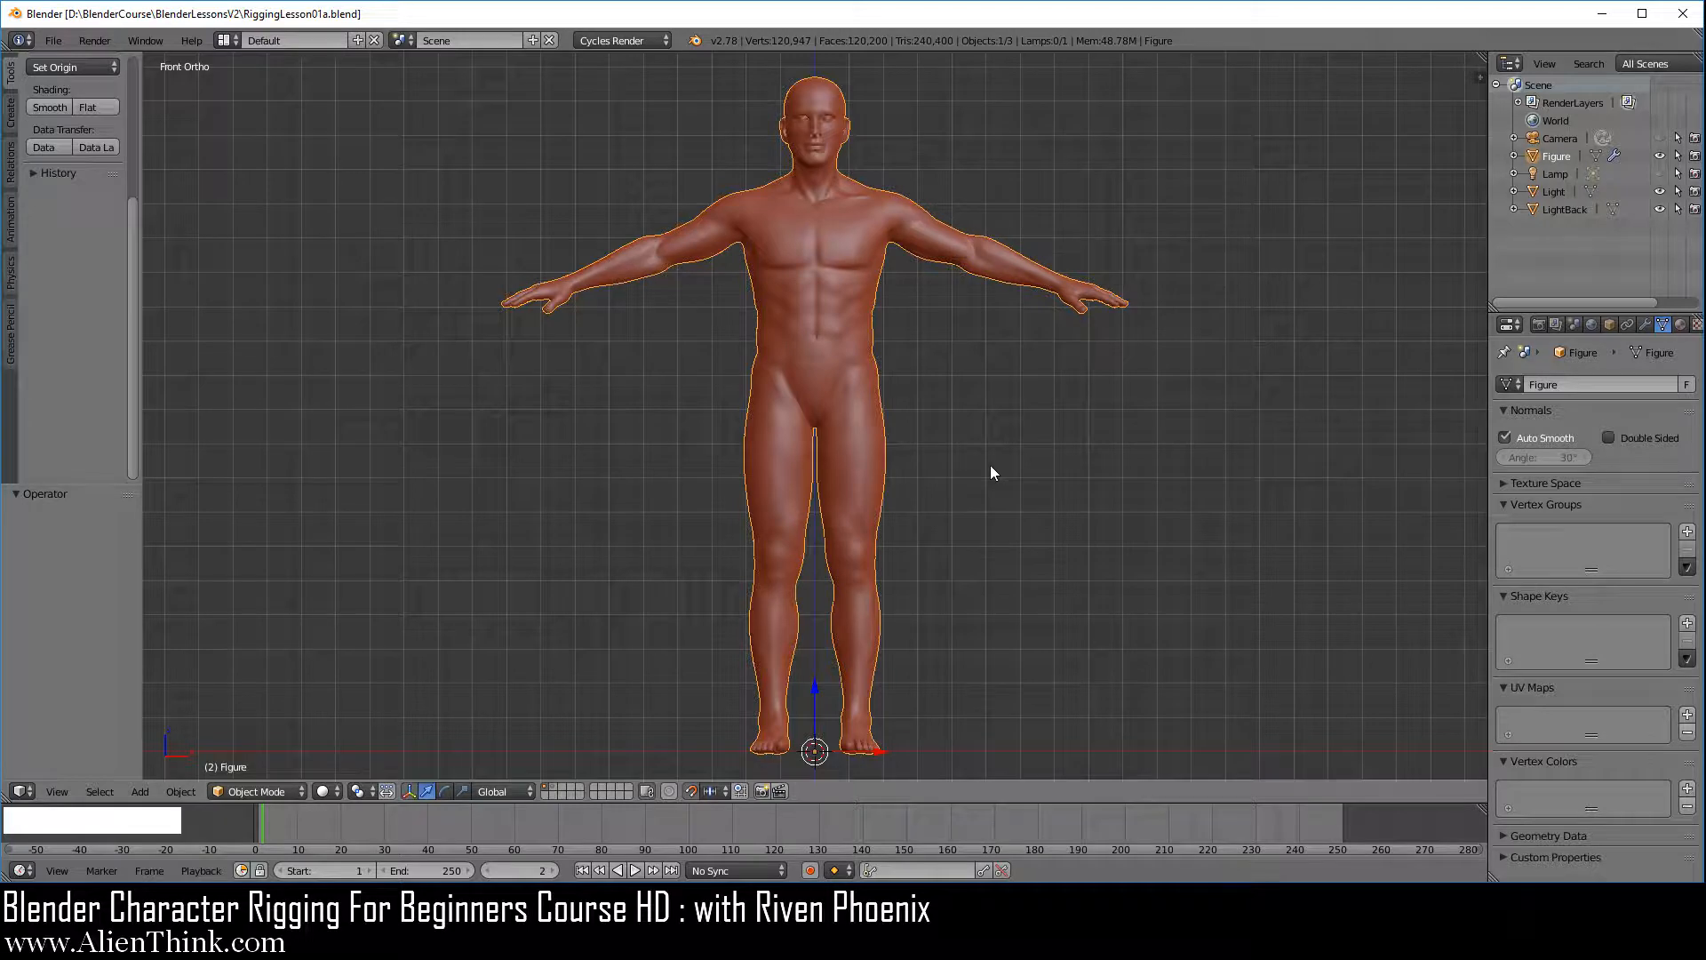
Add a single-bone armature at the 3D cursor and inspect it from behind before returning to the front view
{"action": "key", "text": "shift+a"}
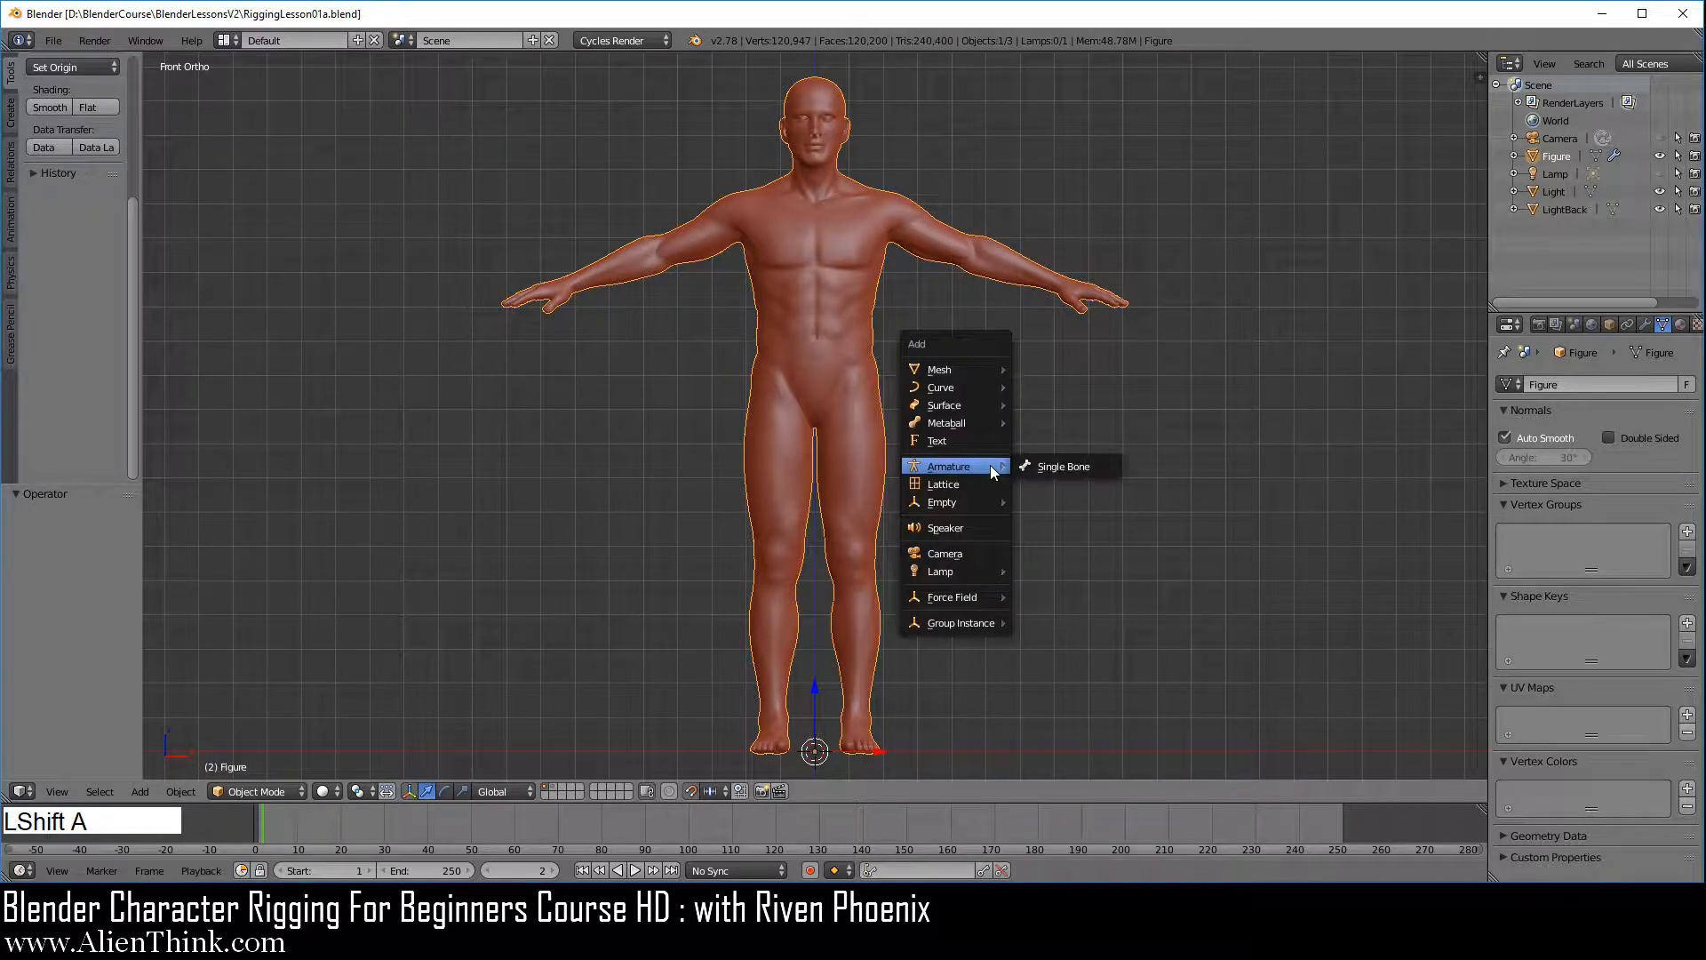
{"action": "mouse_move", "coordinate": [968, 469]}
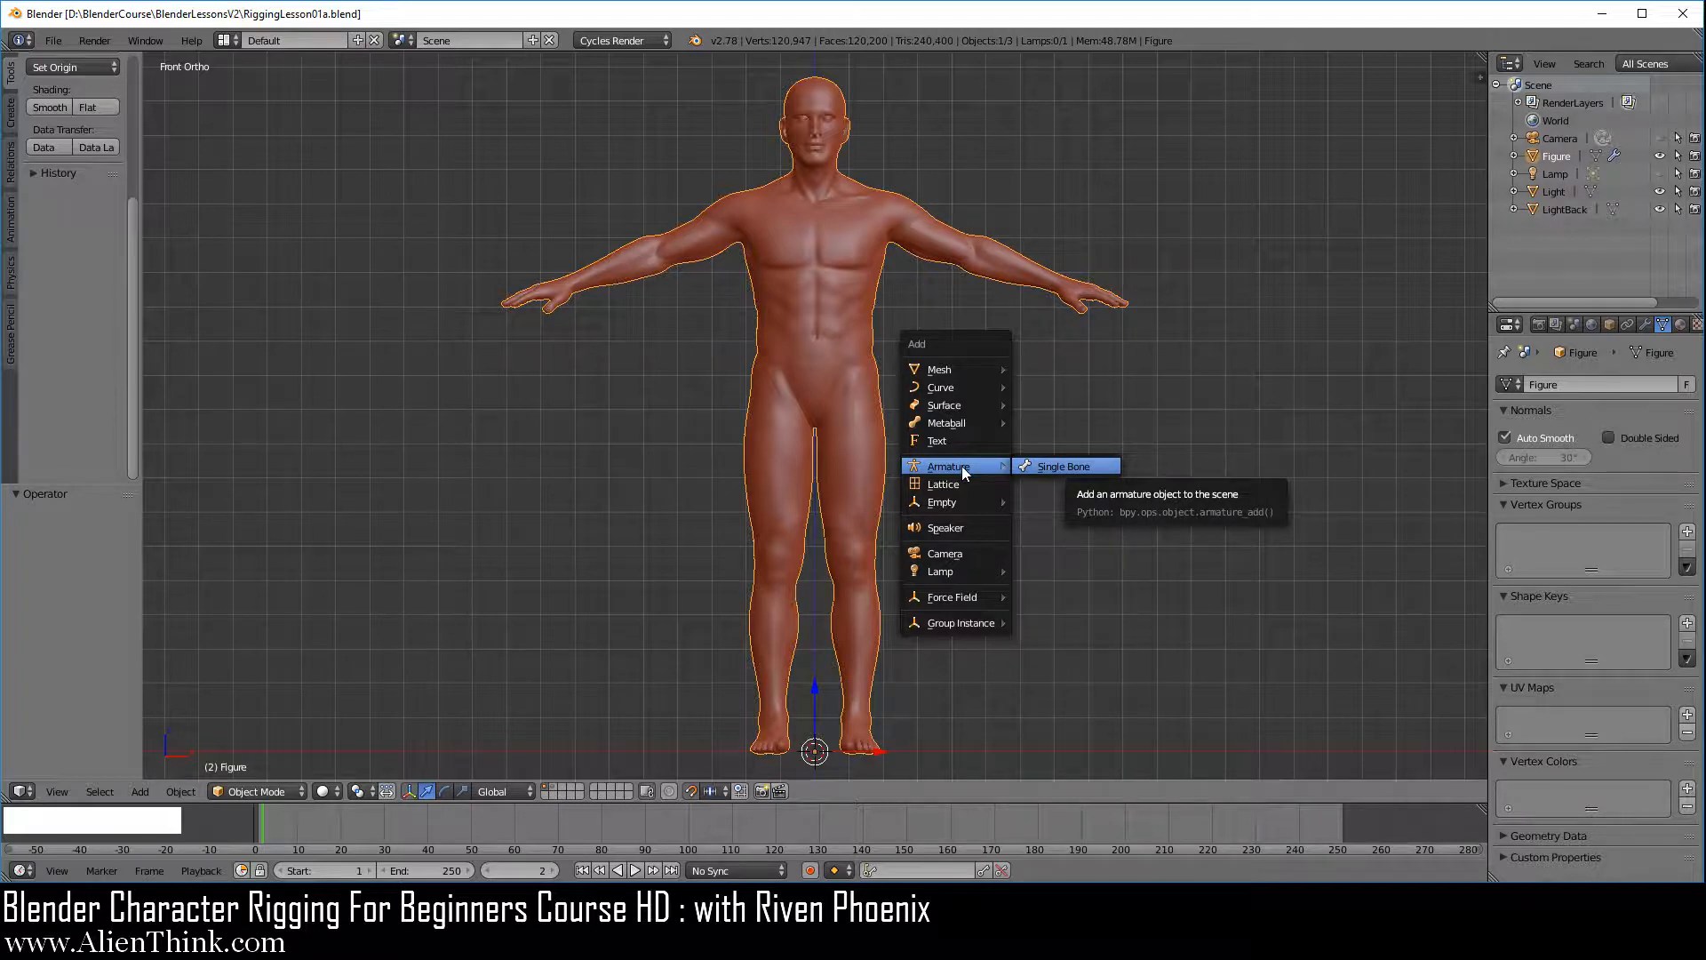
{"action": "left_click", "coordinate": [1066, 468]}
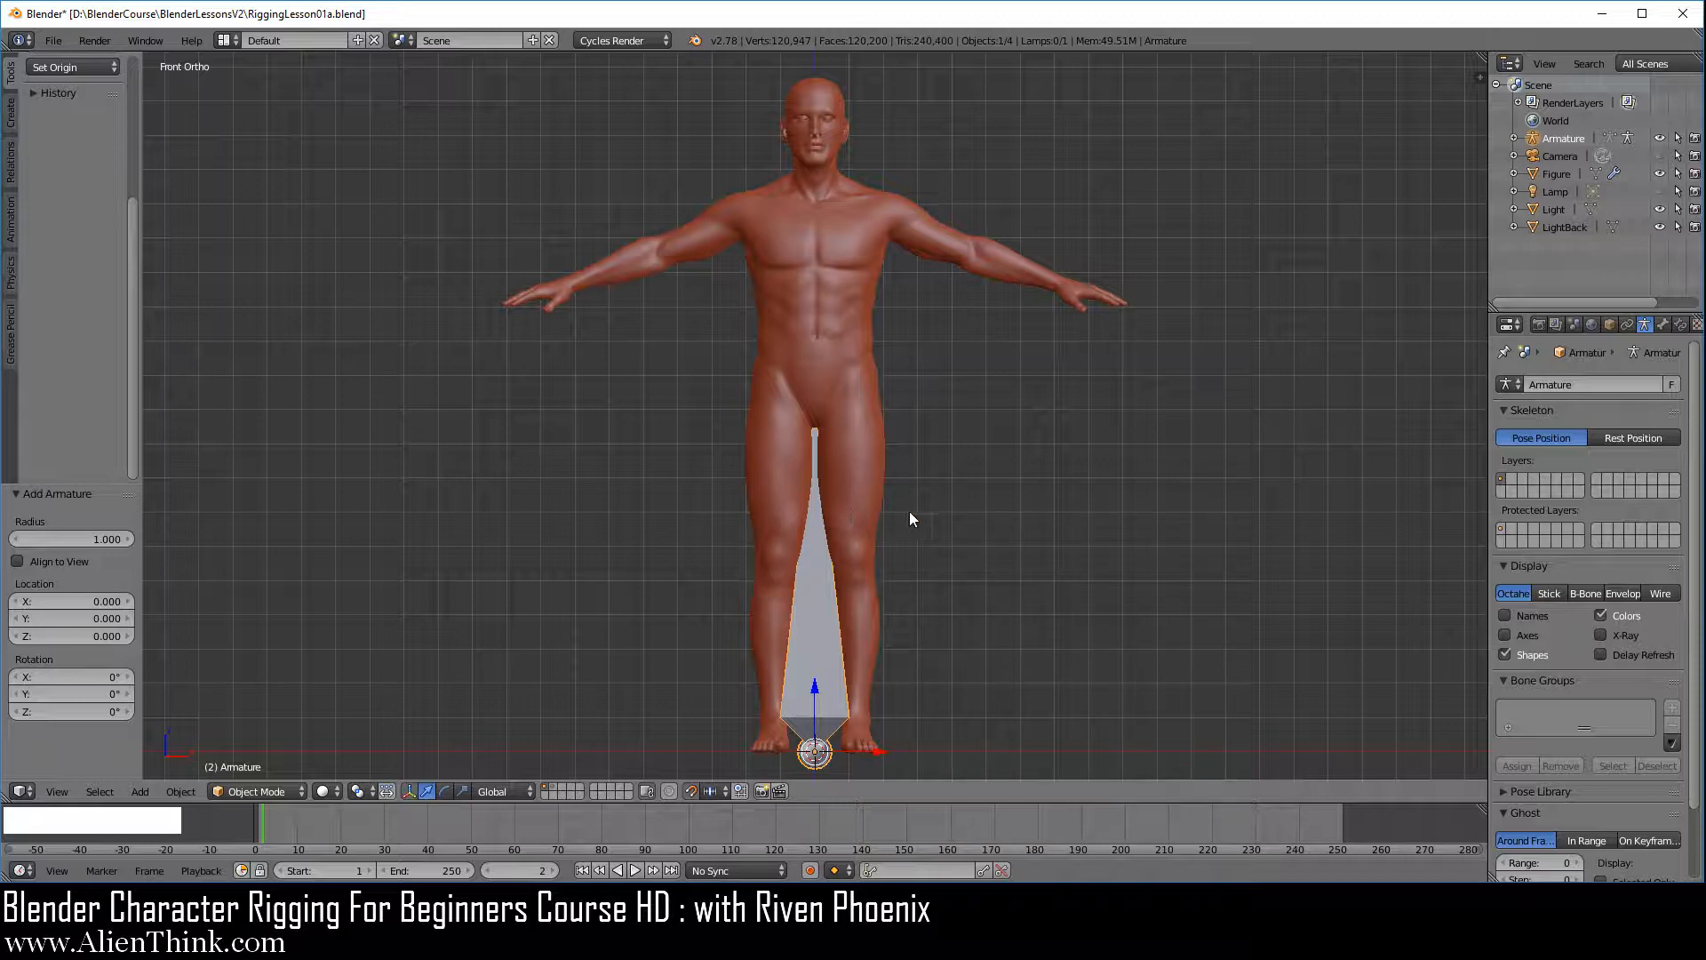
{"action": "middle_click_drag", "start_coordinate": [1093, 472], "coordinate": [392, 418]}
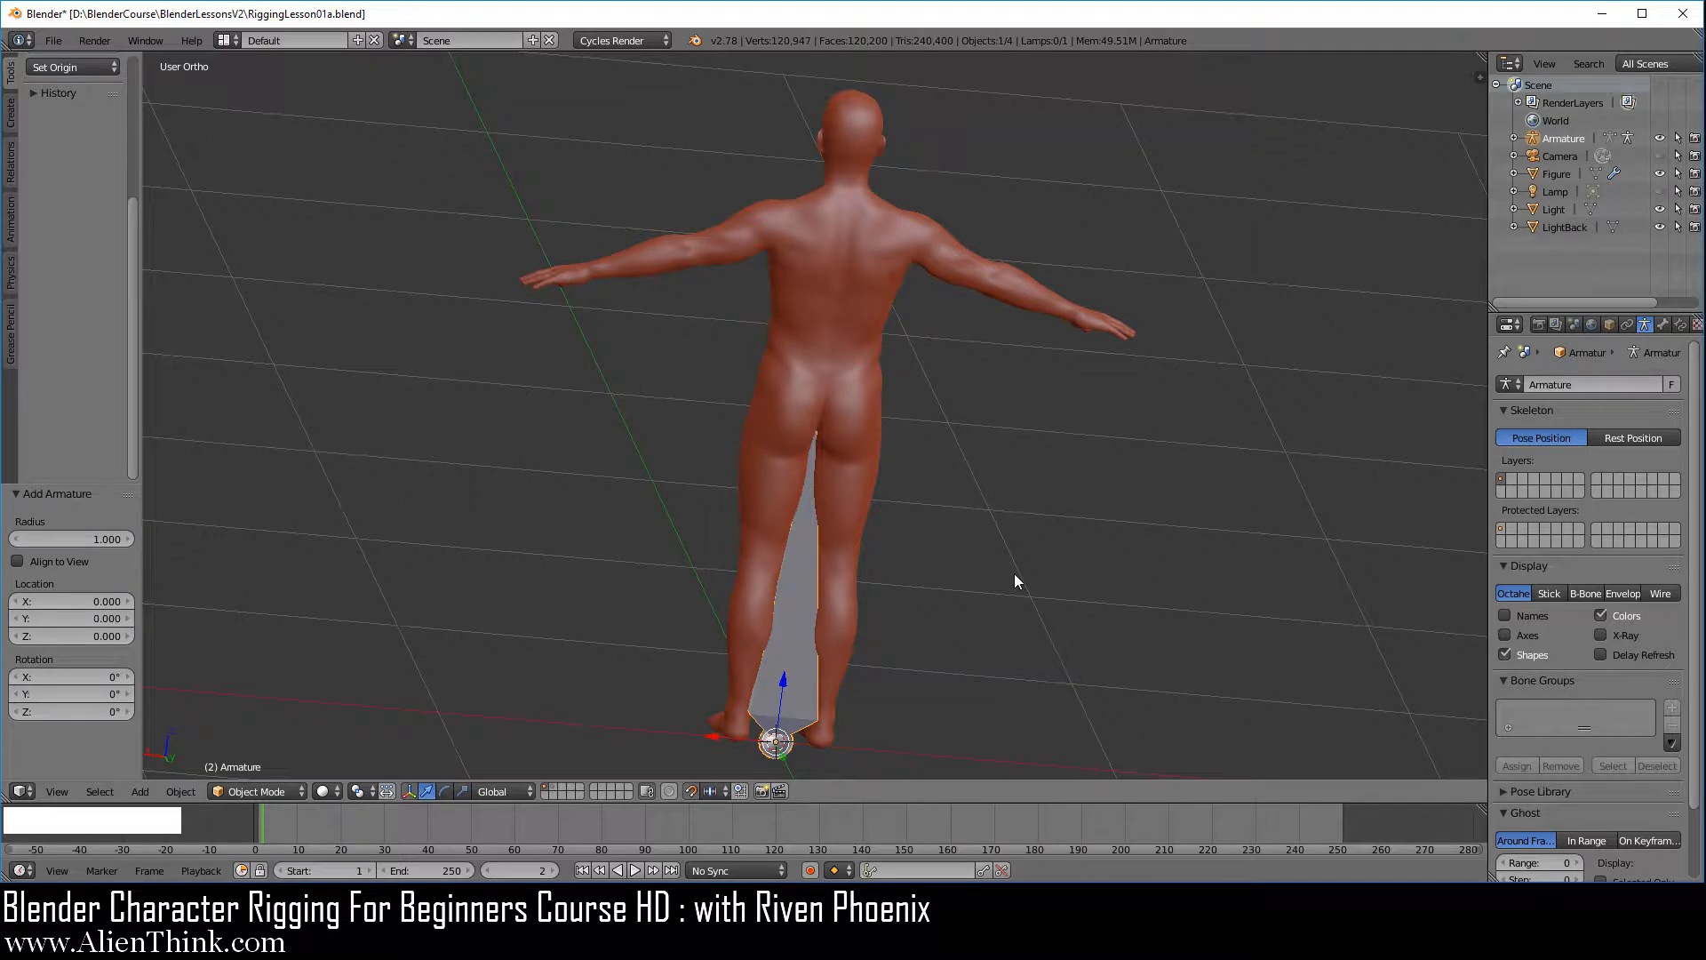
{"action": "key", "text": "KP_1"}
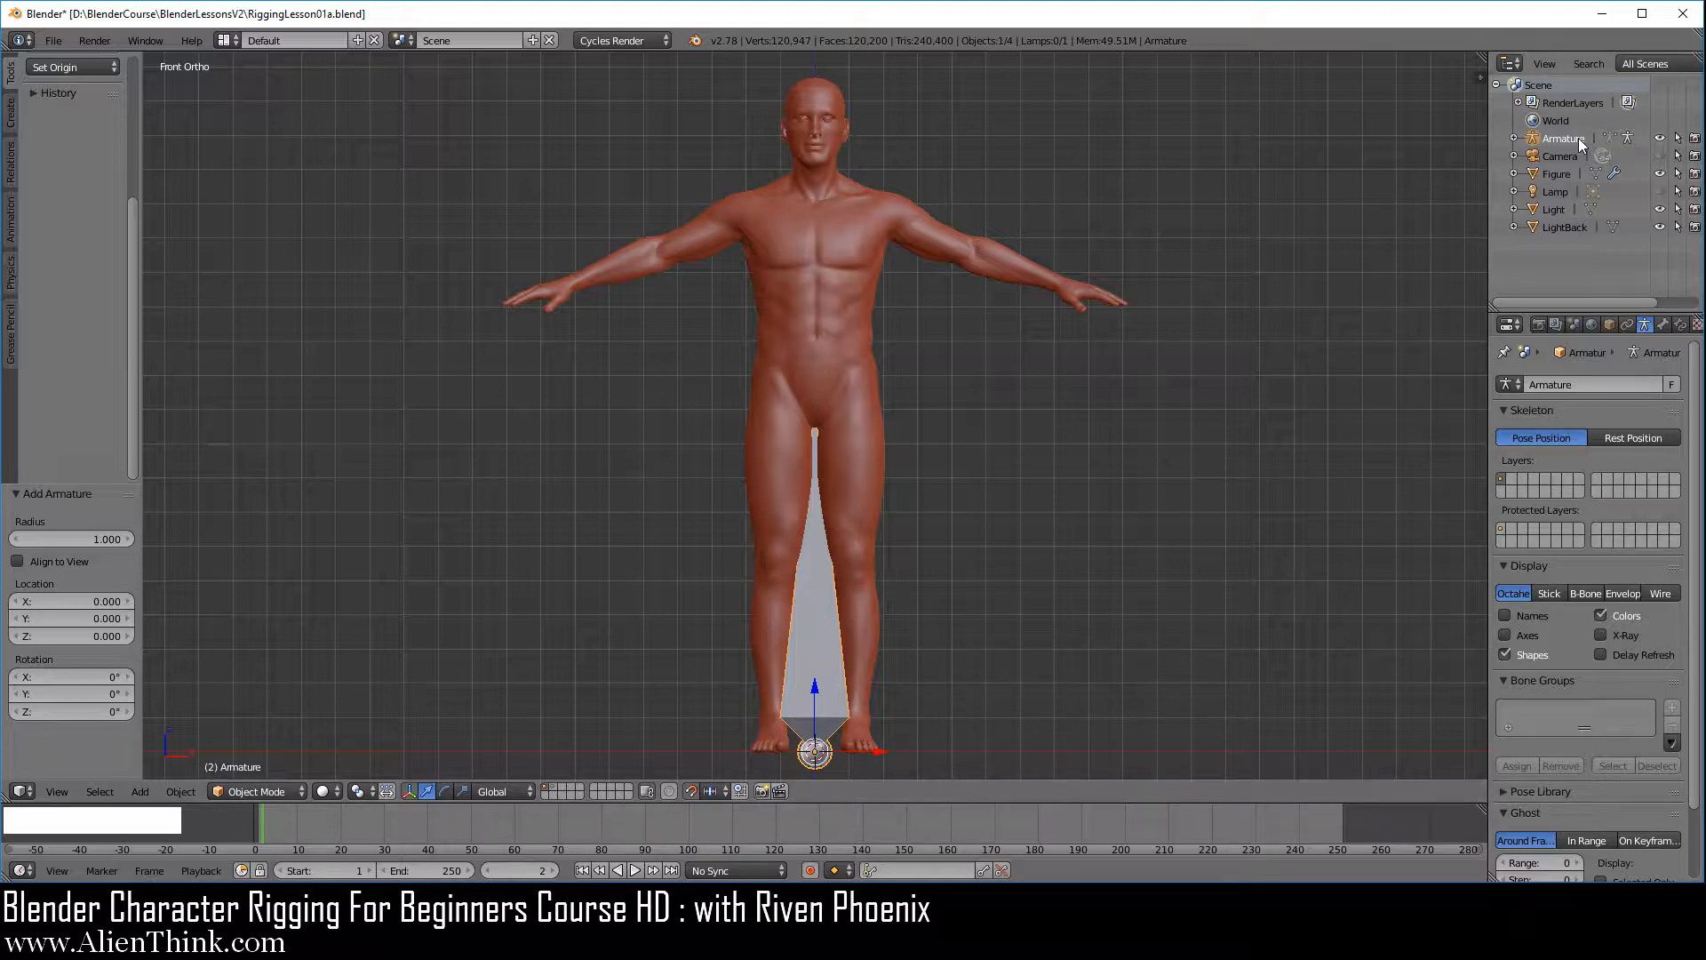
Turn on X-Ray display for the armature so the bone draws in front of the figure
{"action": "left_click", "coordinate": [1611, 325]}
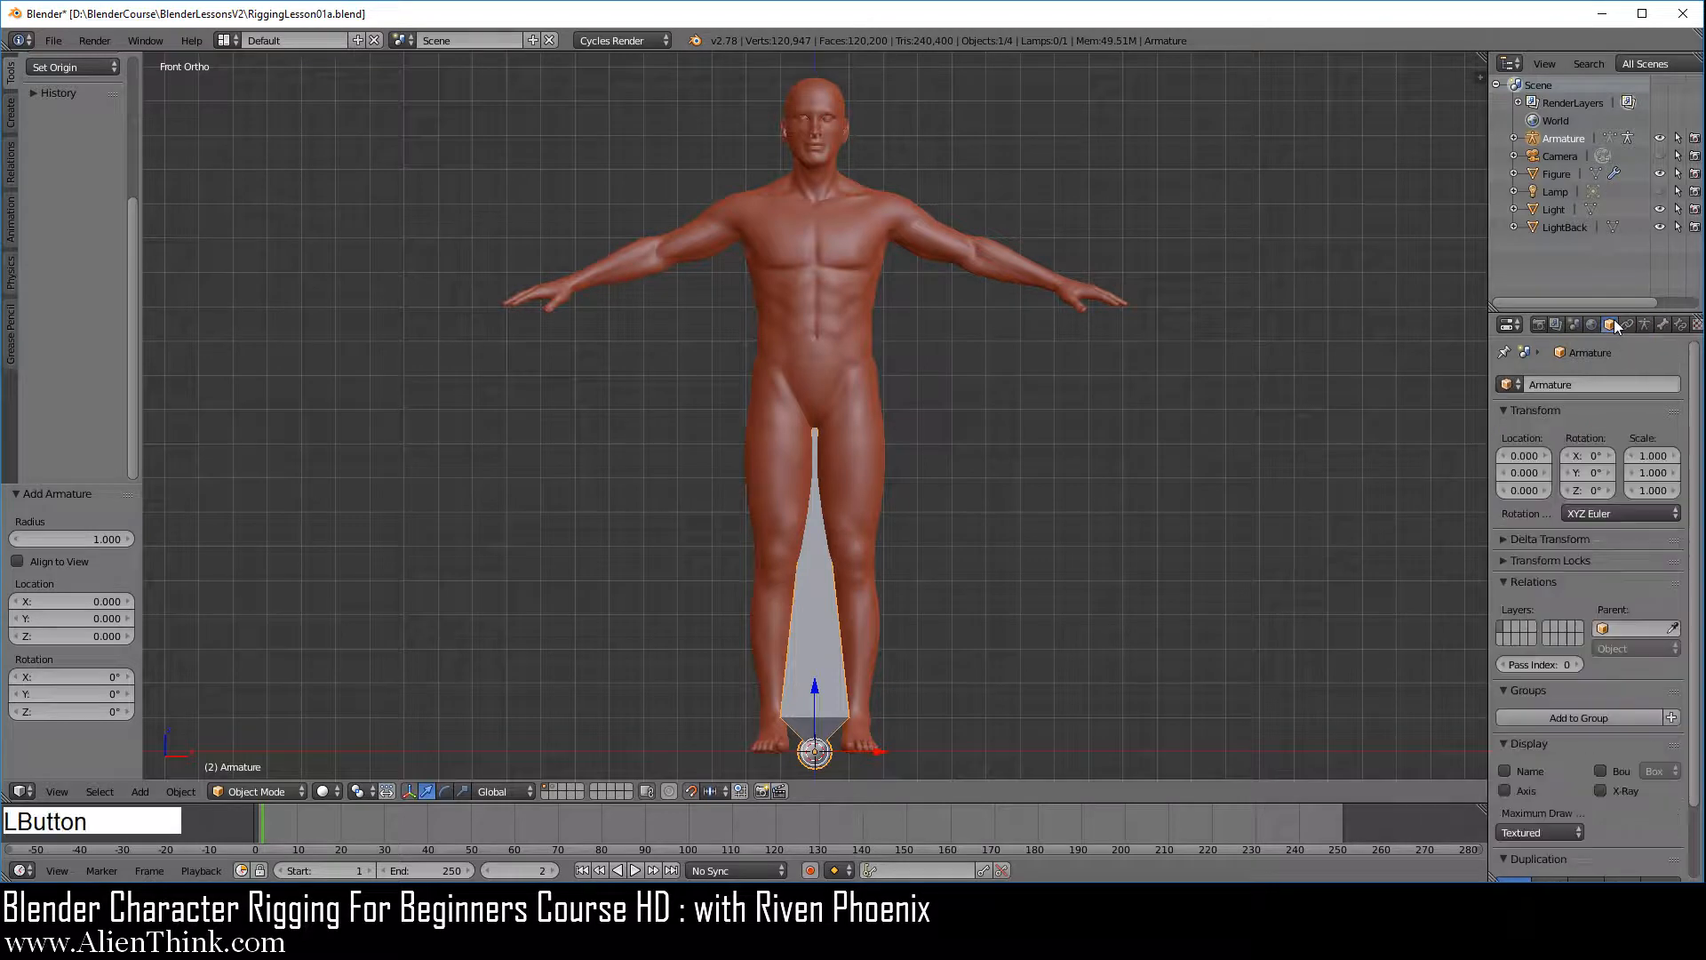
{"action": "left_click", "coordinate": [1601, 790]}
{"action": "left_click", "coordinate": [1601, 790]}
{"action": "left_click", "coordinate": [1644, 324]}
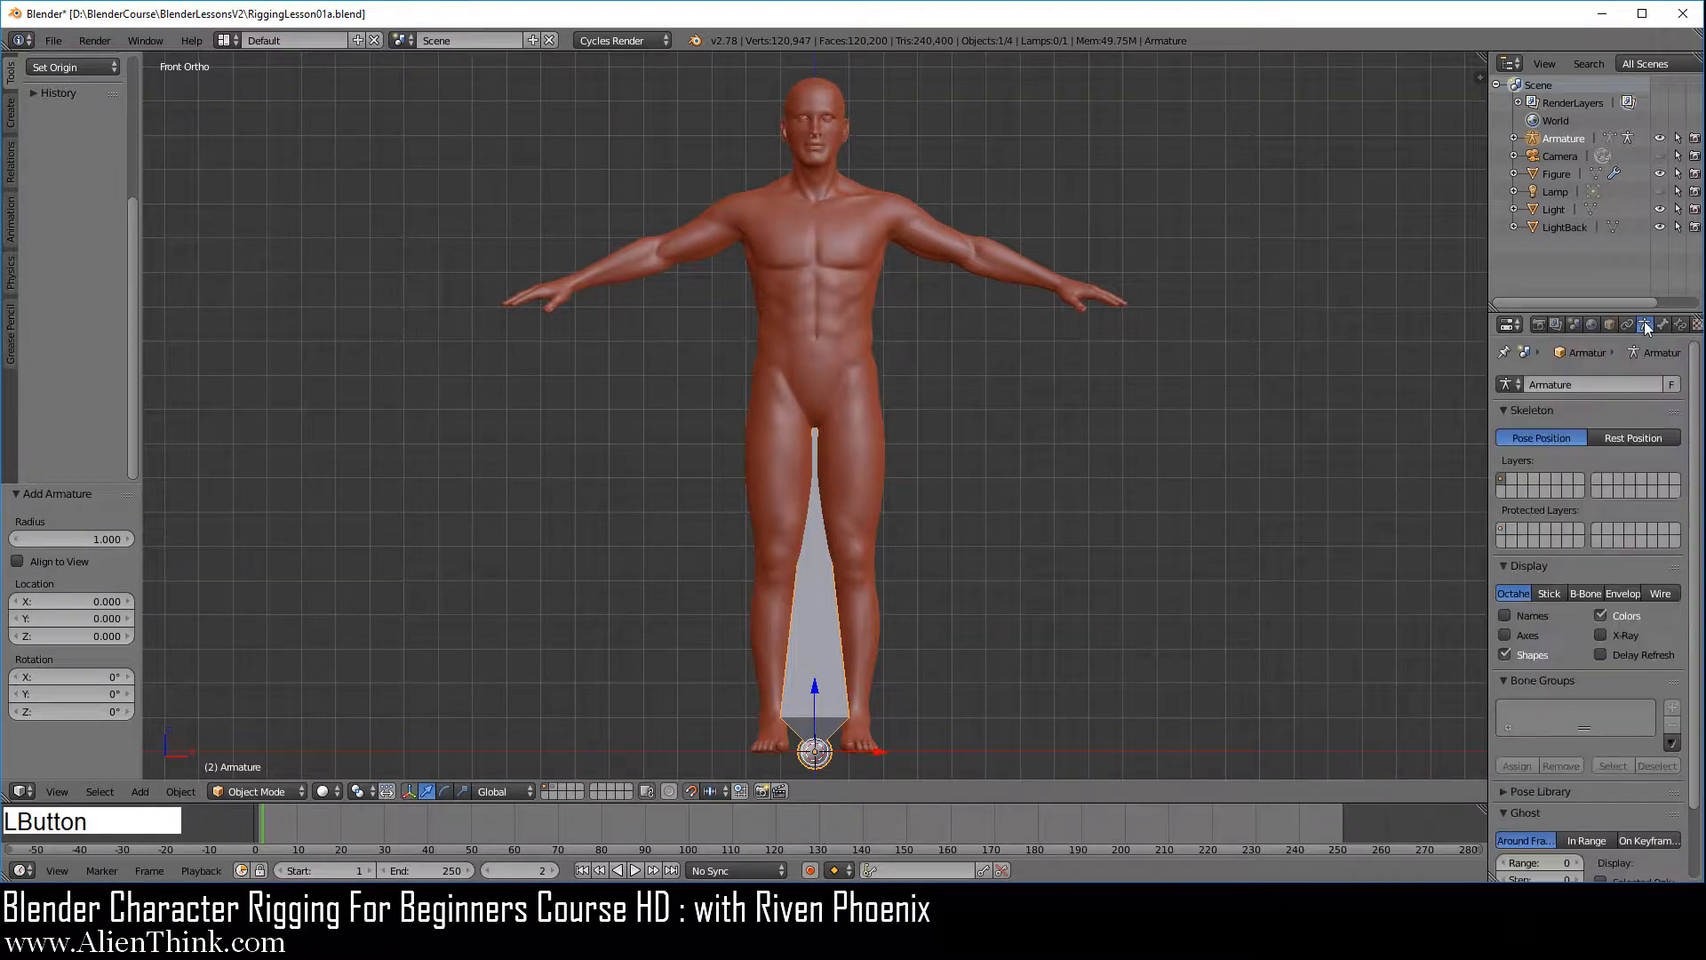
{"action": "left_click", "coordinate": [1617, 634]}
{"action": "left_click", "coordinate": [1618, 635]}
{"action": "left_click", "coordinate": [1606, 636]}
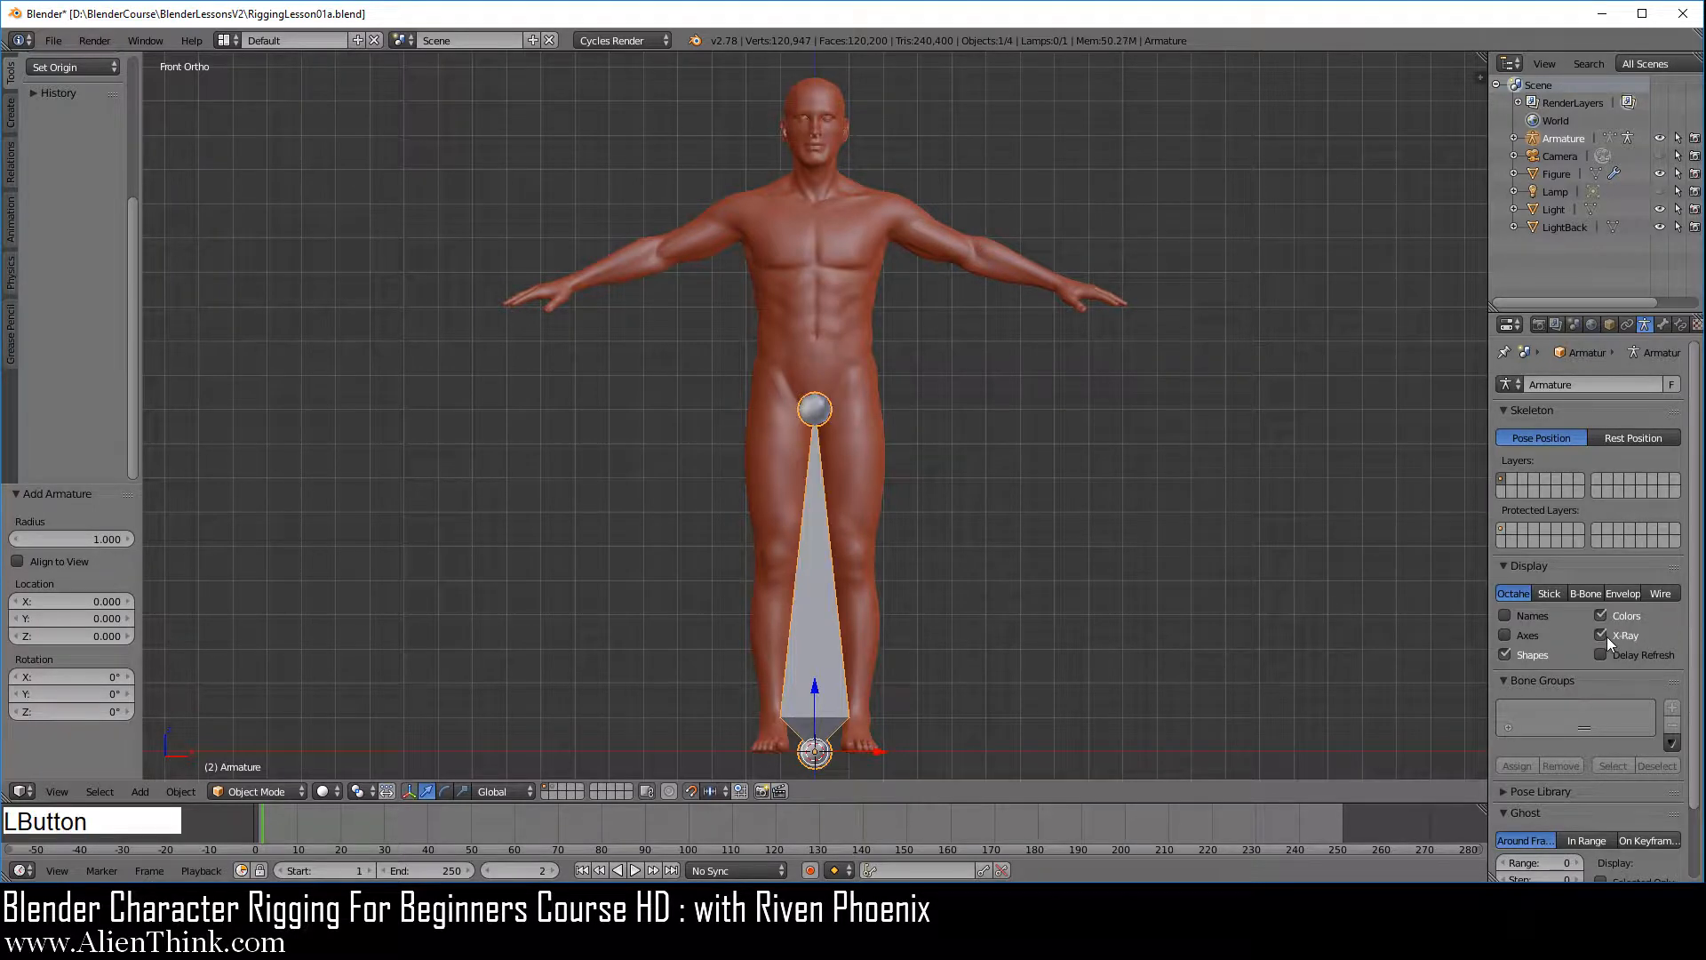
{"action": "left_click", "coordinate": [1608, 323]}
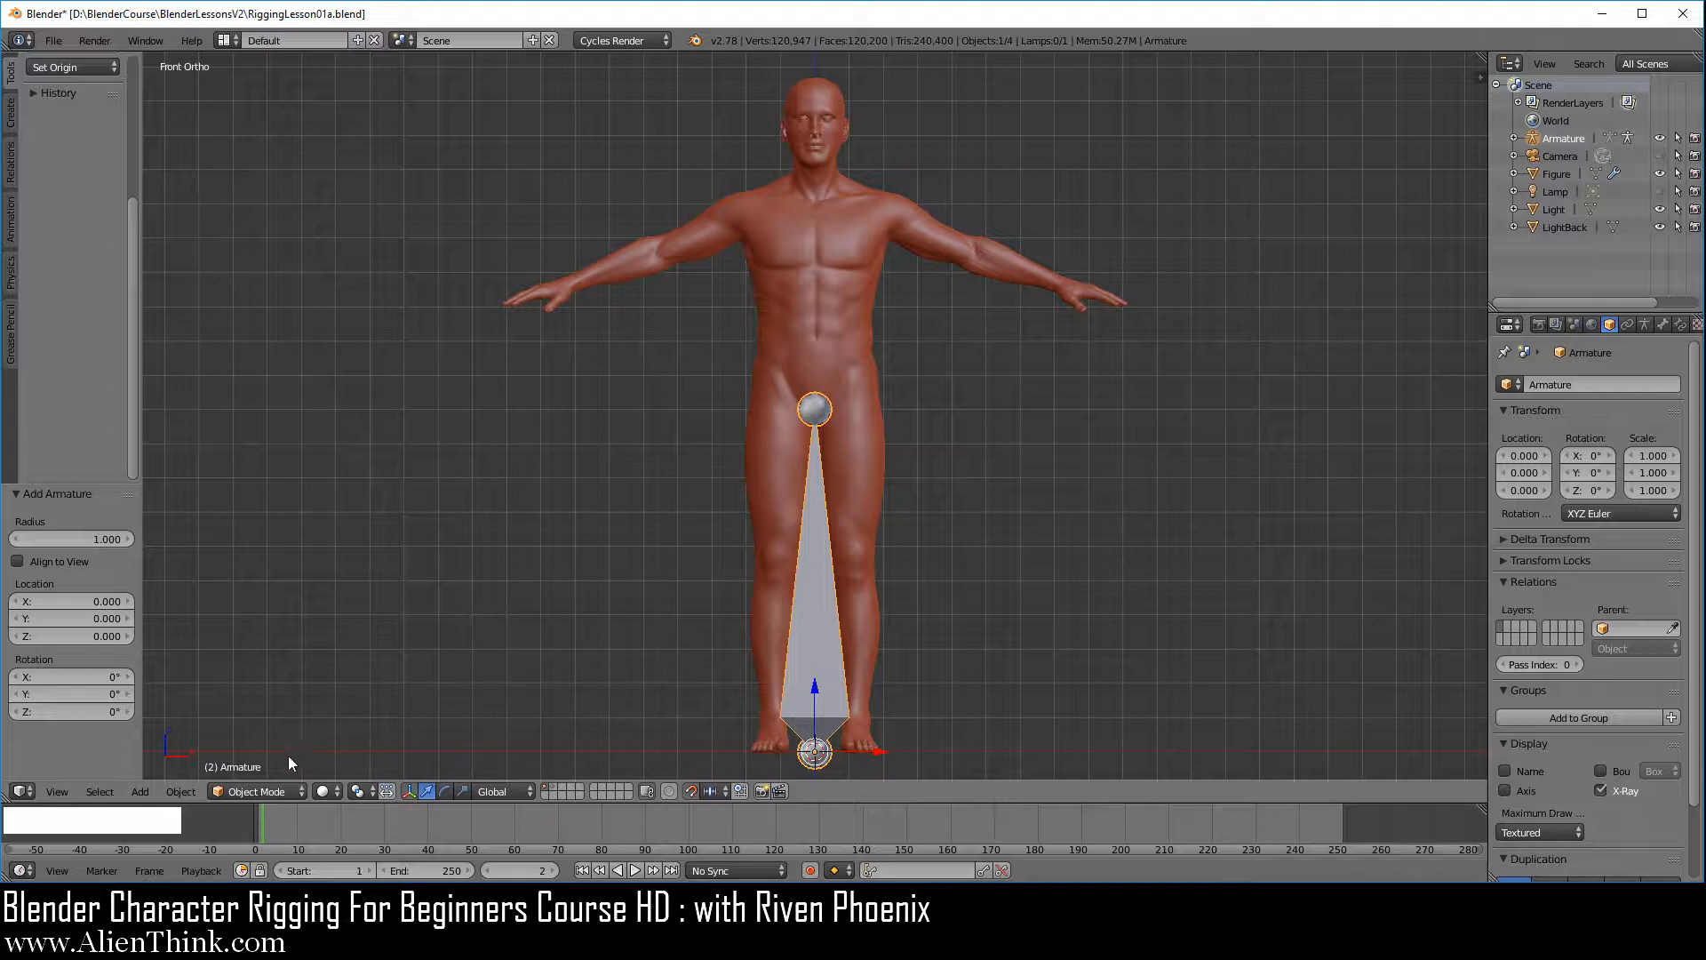
Switch the armature to Edit Mode and select the bone's tip, root and body in turn, ending on the root
{"action": "left_click", "coordinate": [251, 780]}
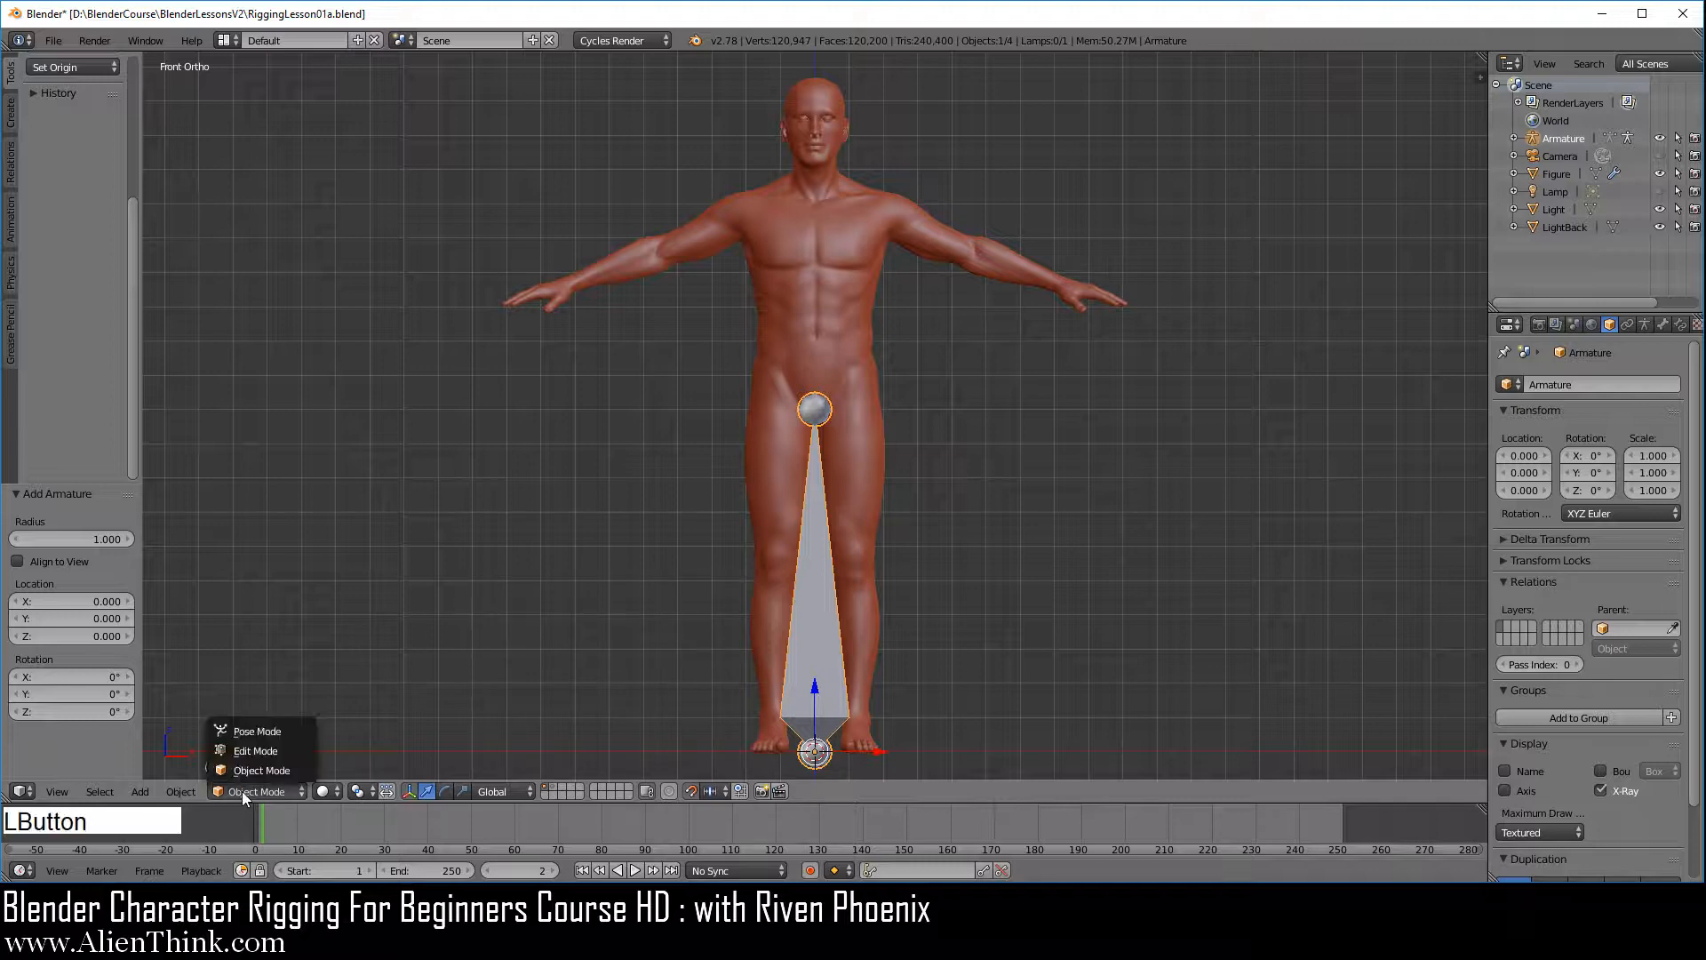
{"action": "left_click", "coordinate": [272, 748]}
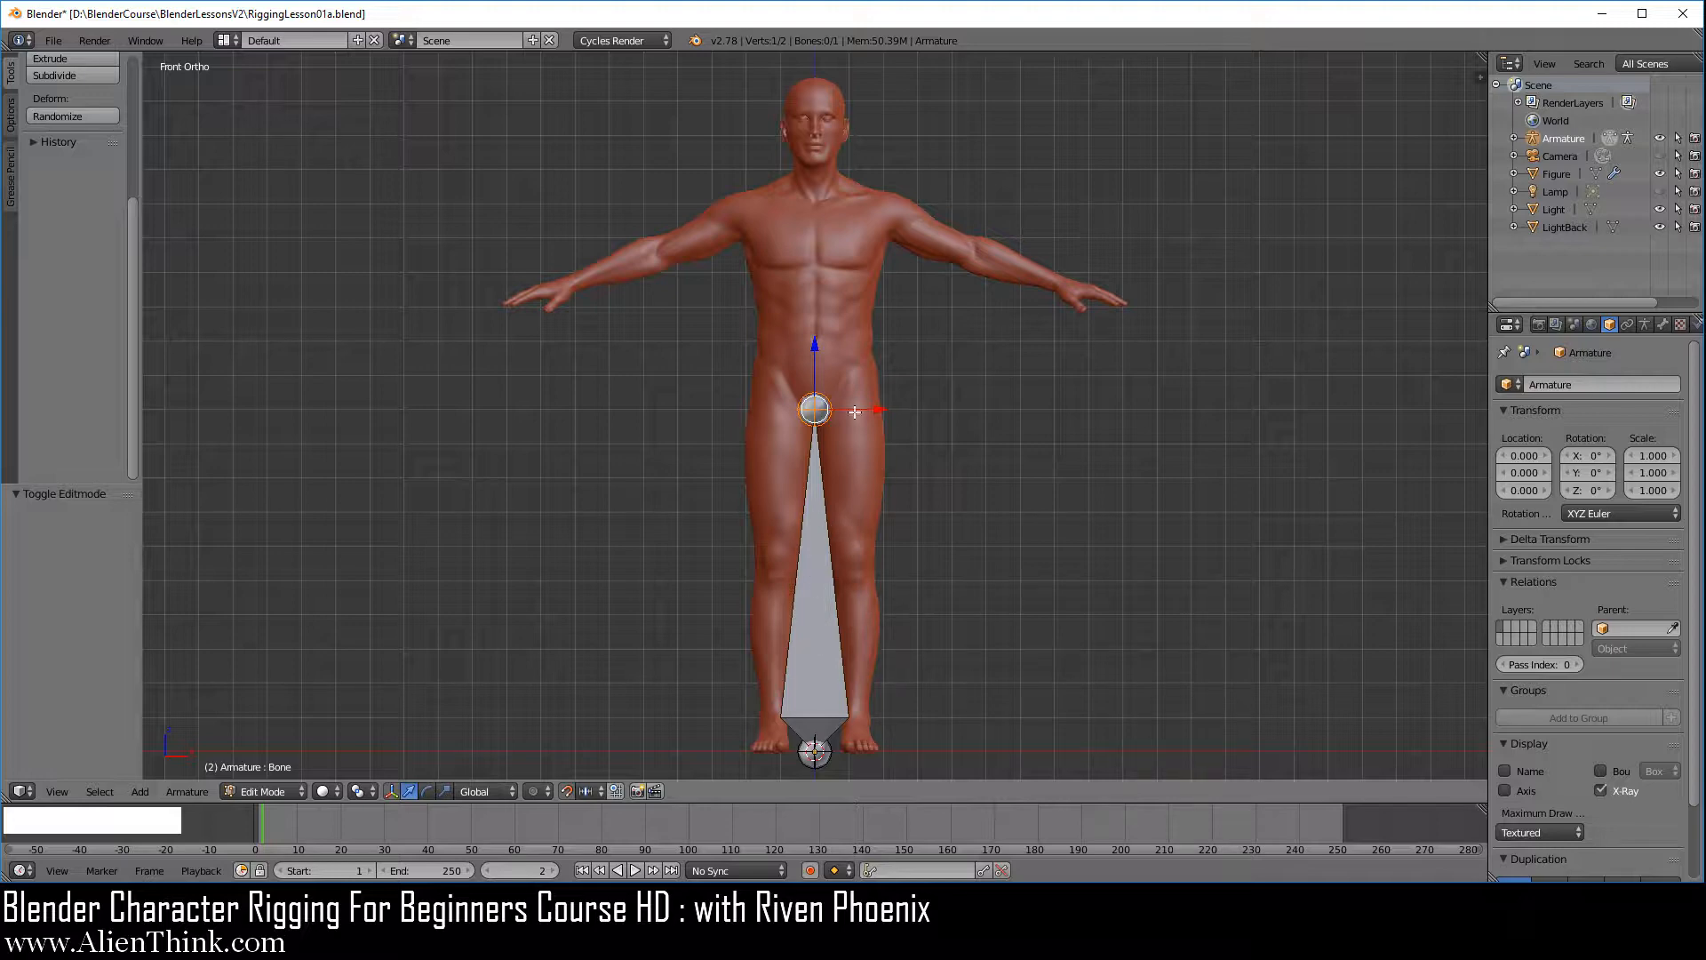
{"action": "right_click", "coordinate": [811, 406]}
{"action": "right_click", "coordinate": [814, 751]}
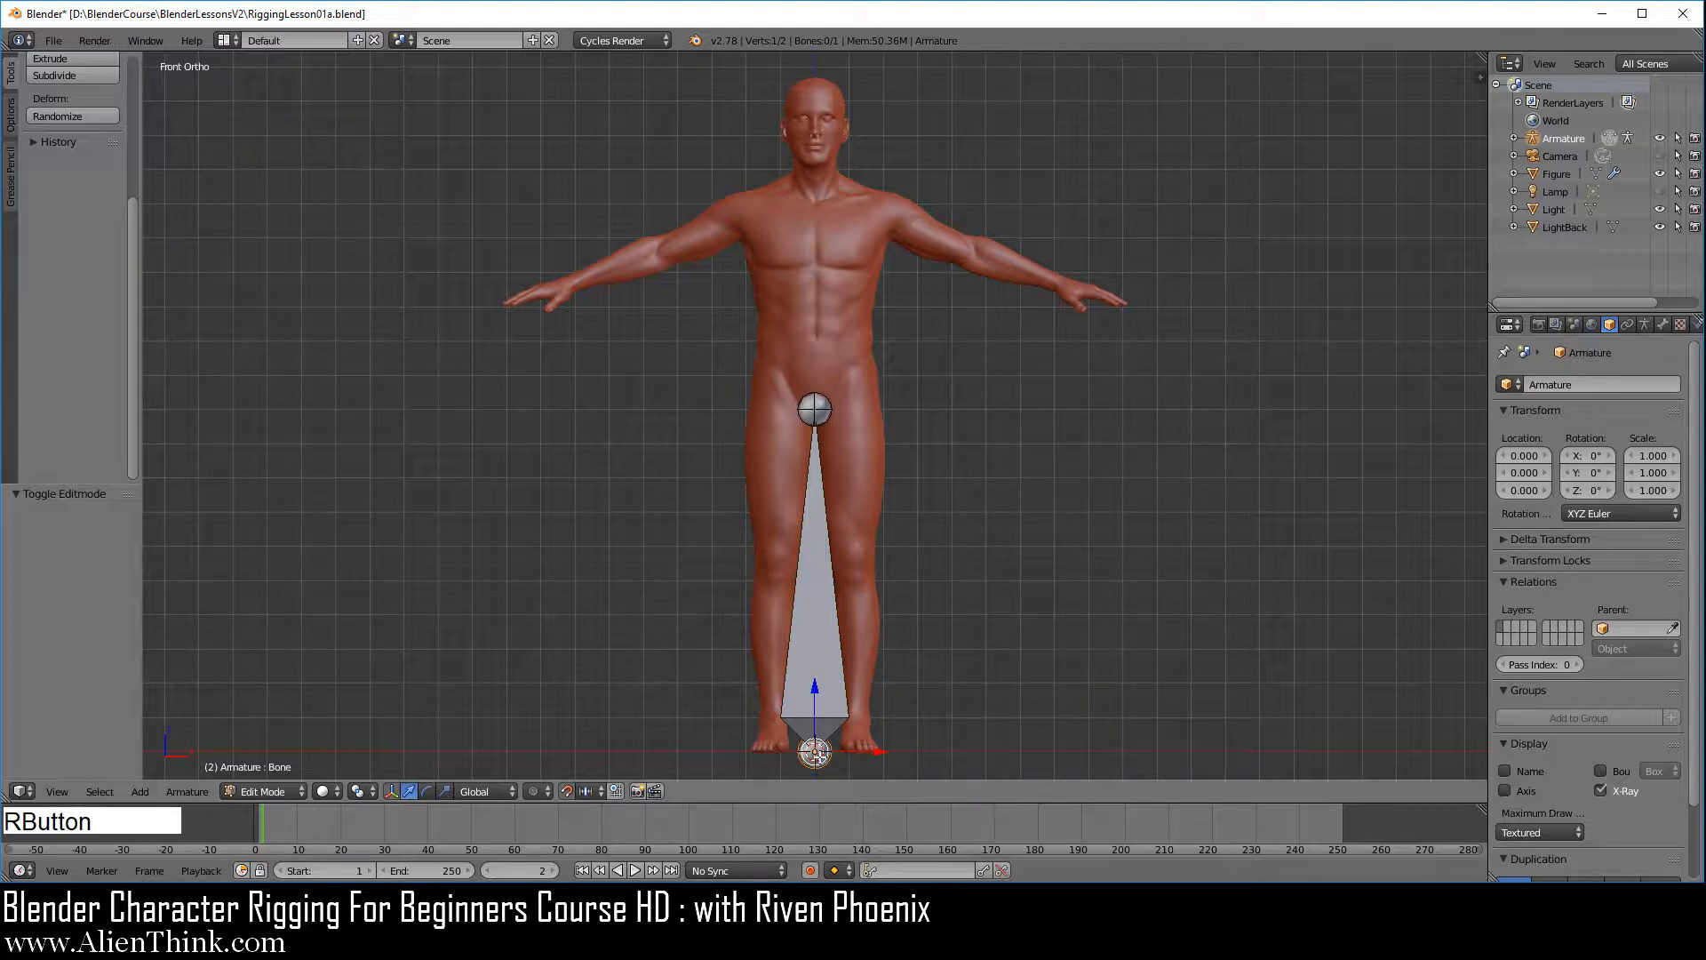
{"action": "right_click", "coordinate": [815, 584]}
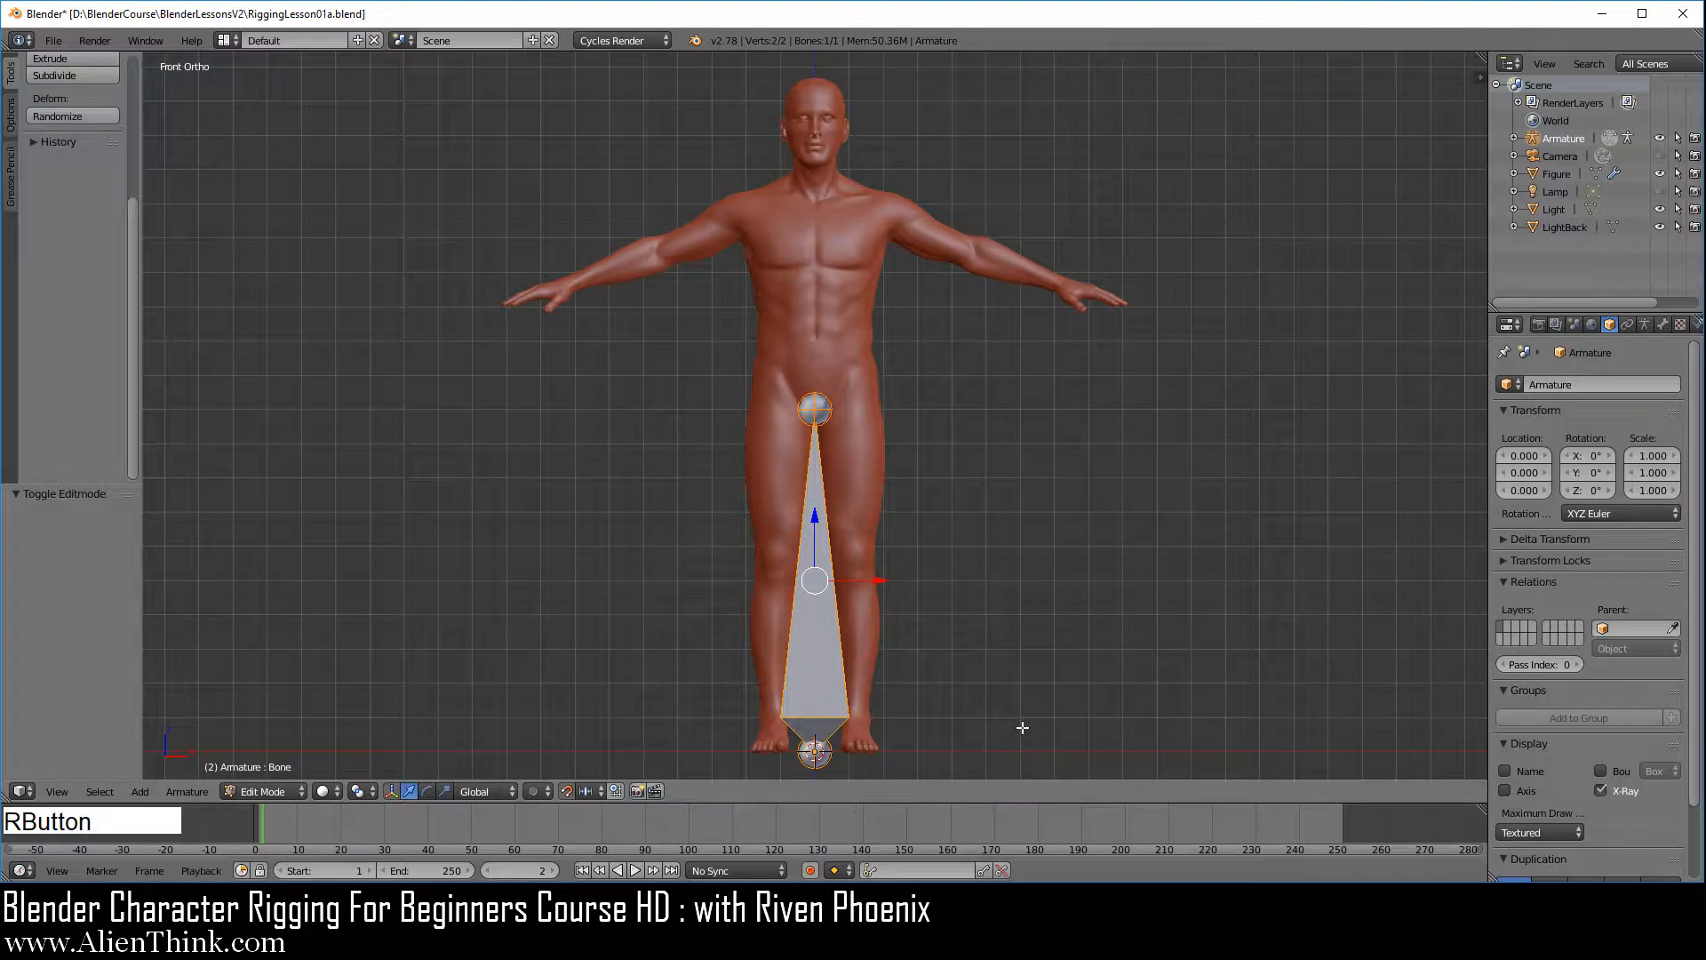
{"action": "right_click", "coordinate": [817, 409]}
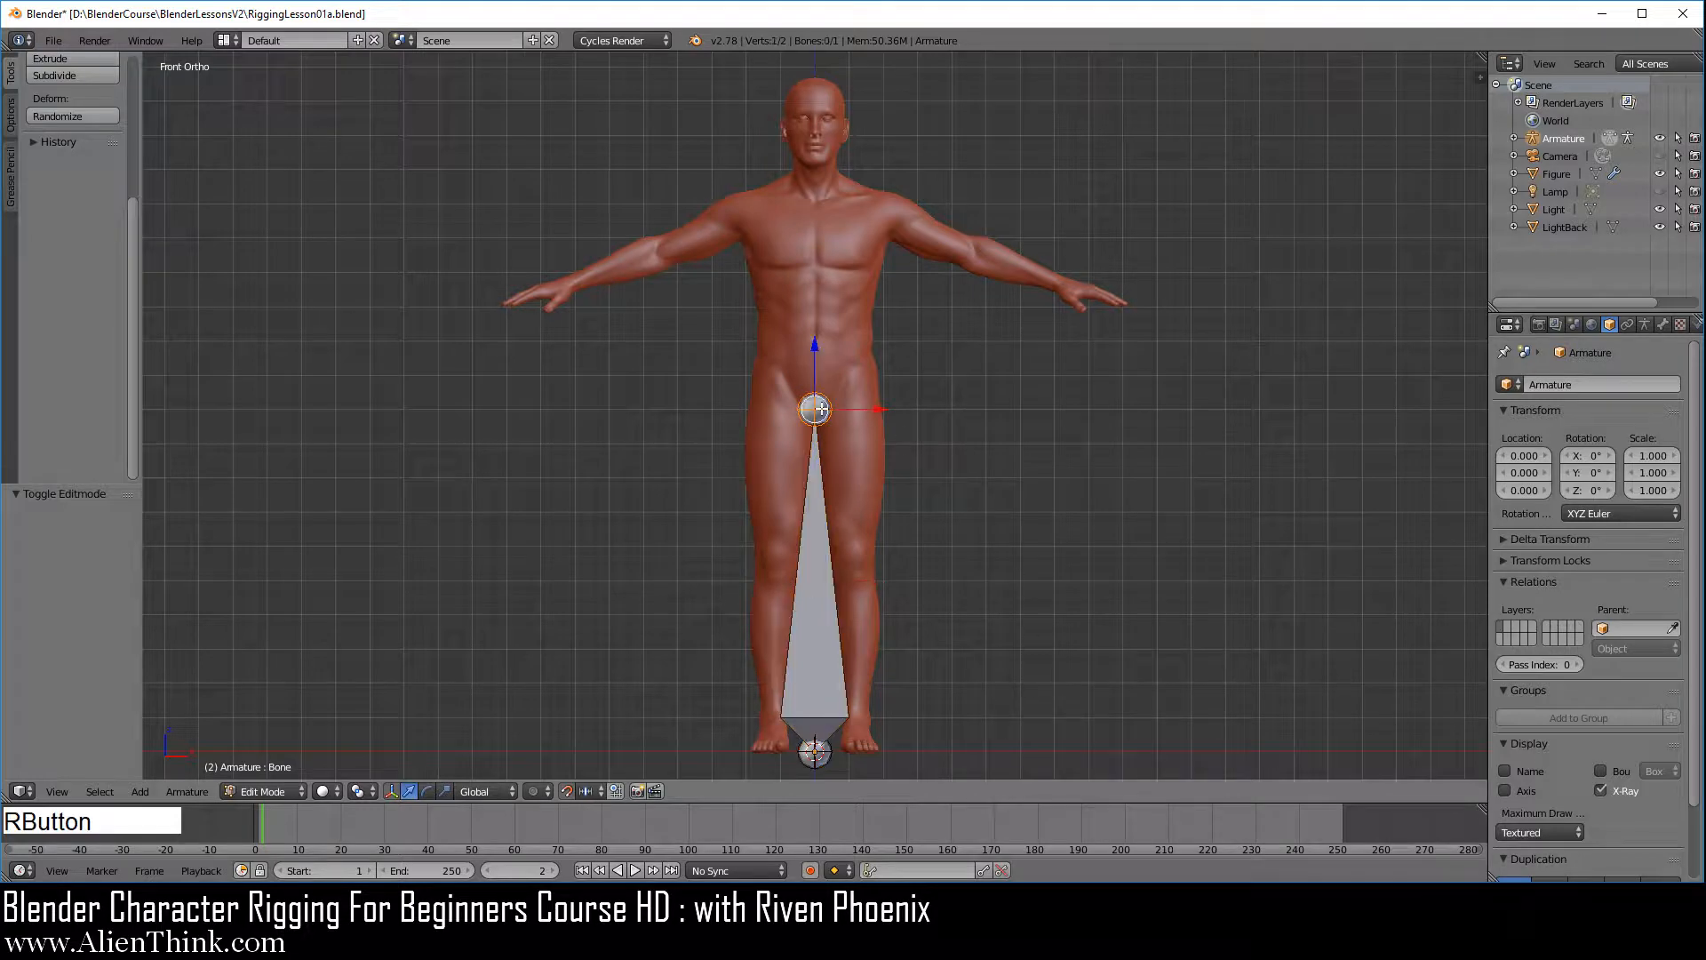
{"action": "right_click", "coordinate": [815, 751]}
{"action": "right_click", "coordinate": [820, 565]}
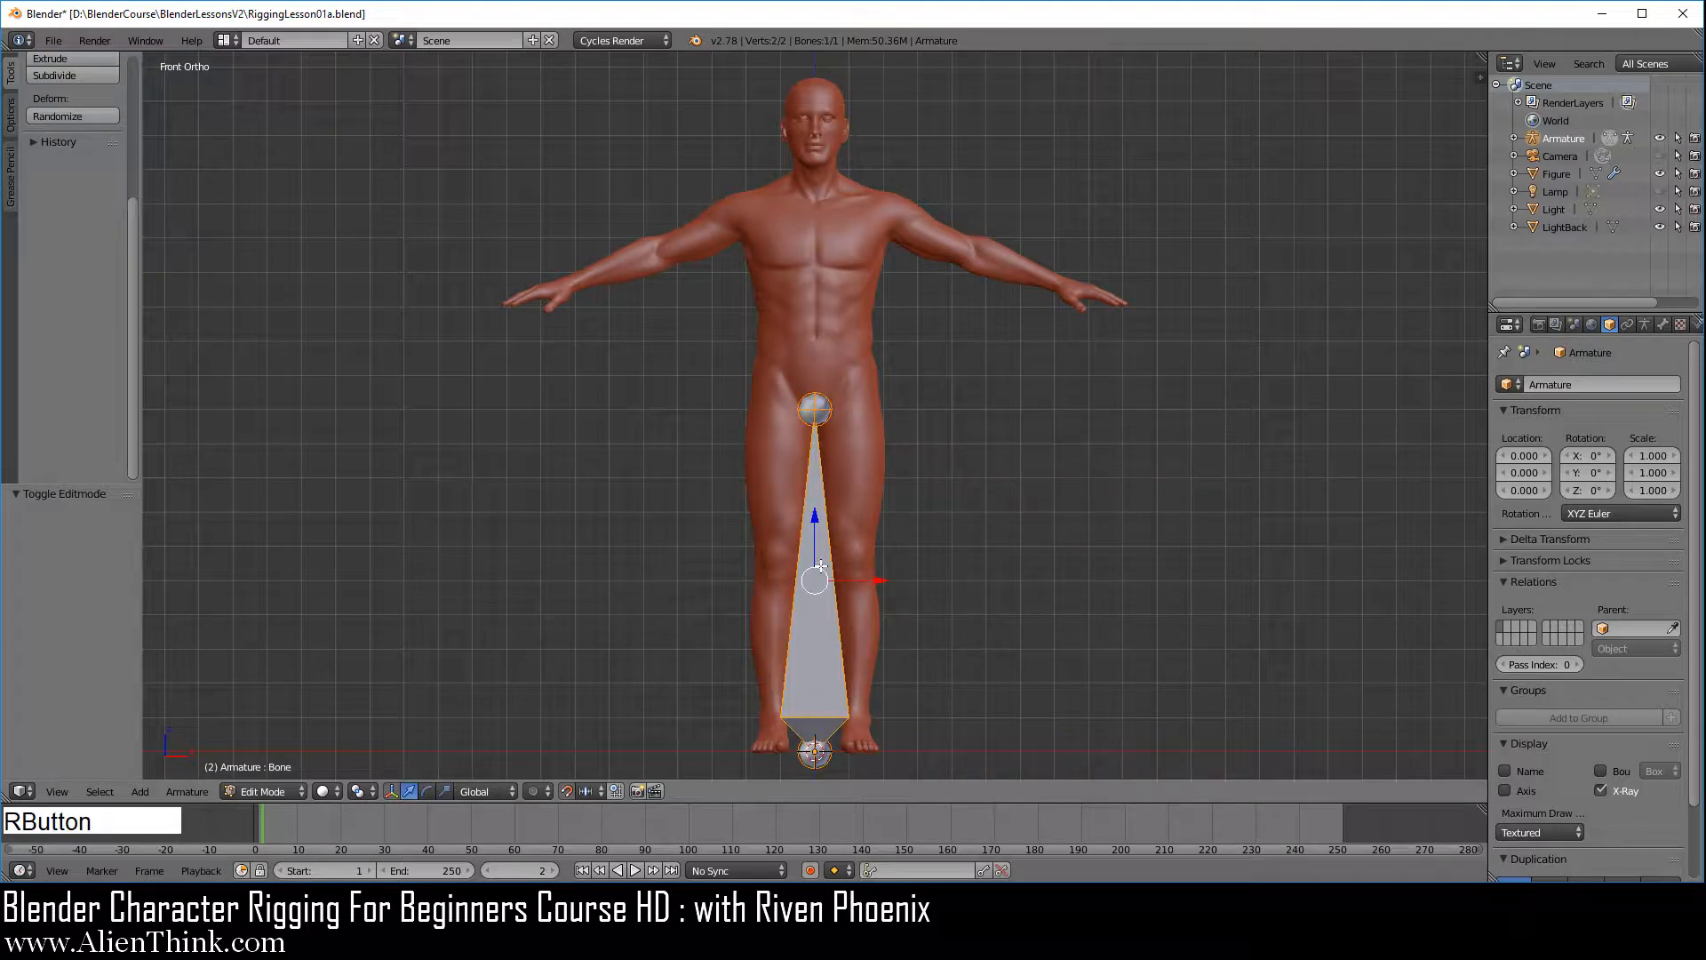
{"action": "right_click", "coordinate": [814, 406]}
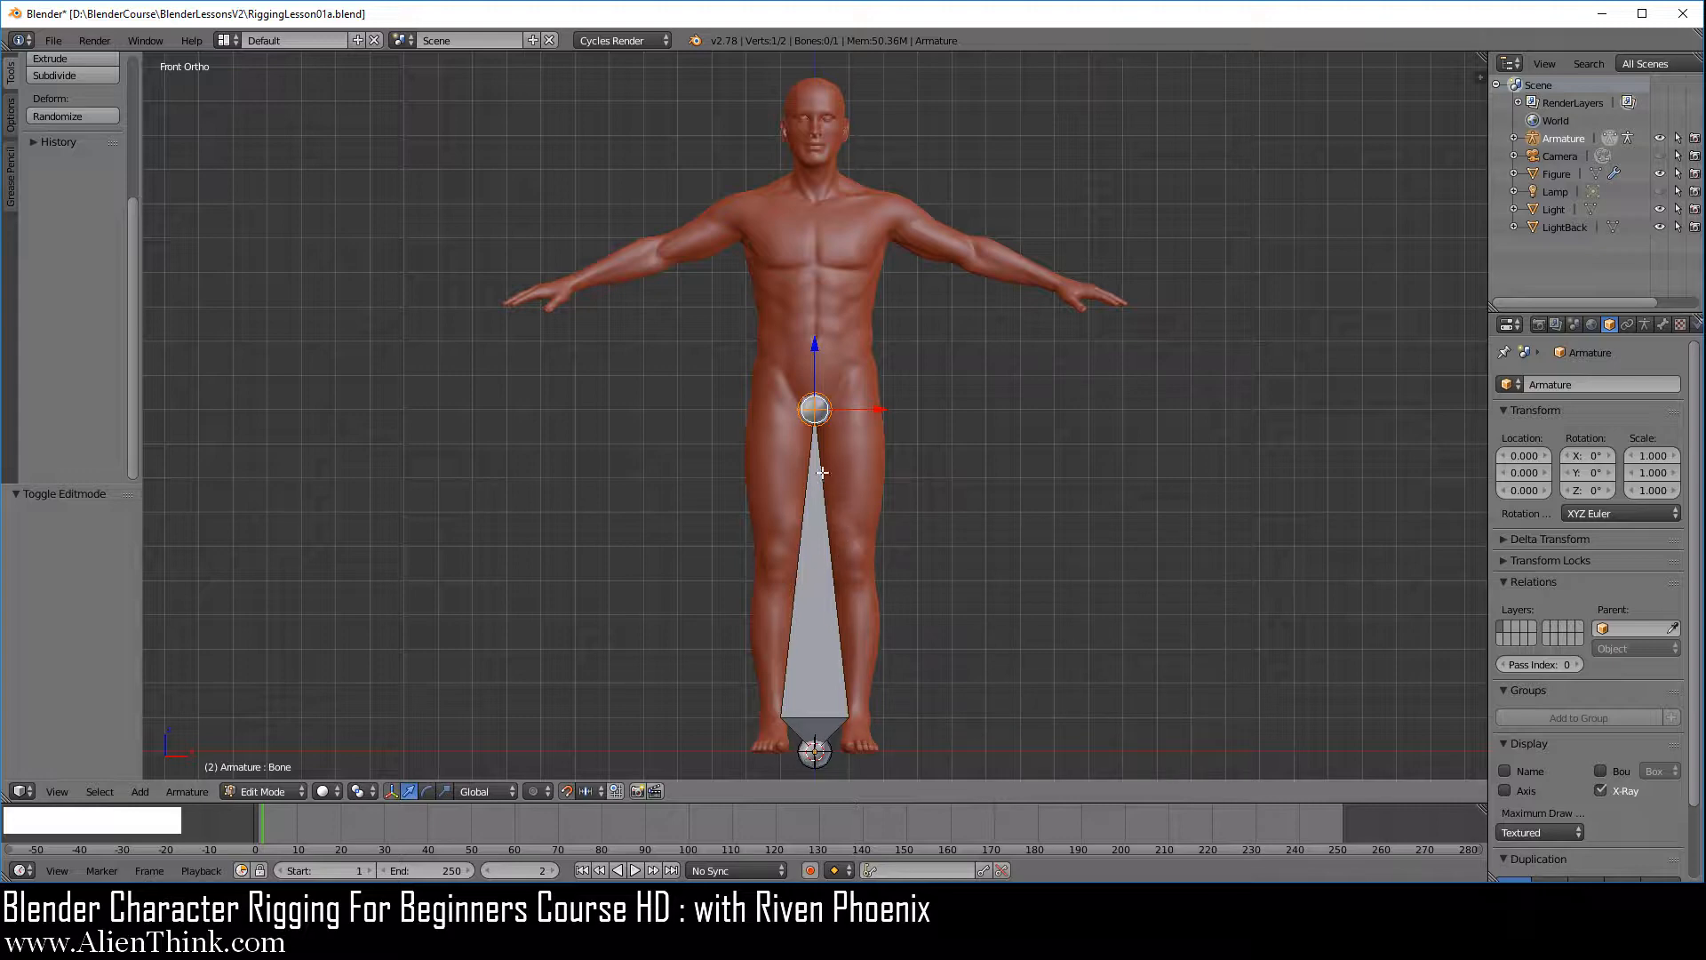
{"action": "right_click", "coordinate": [816, 405]}
{"action": "right_click", "coordinate": [816, 752]}
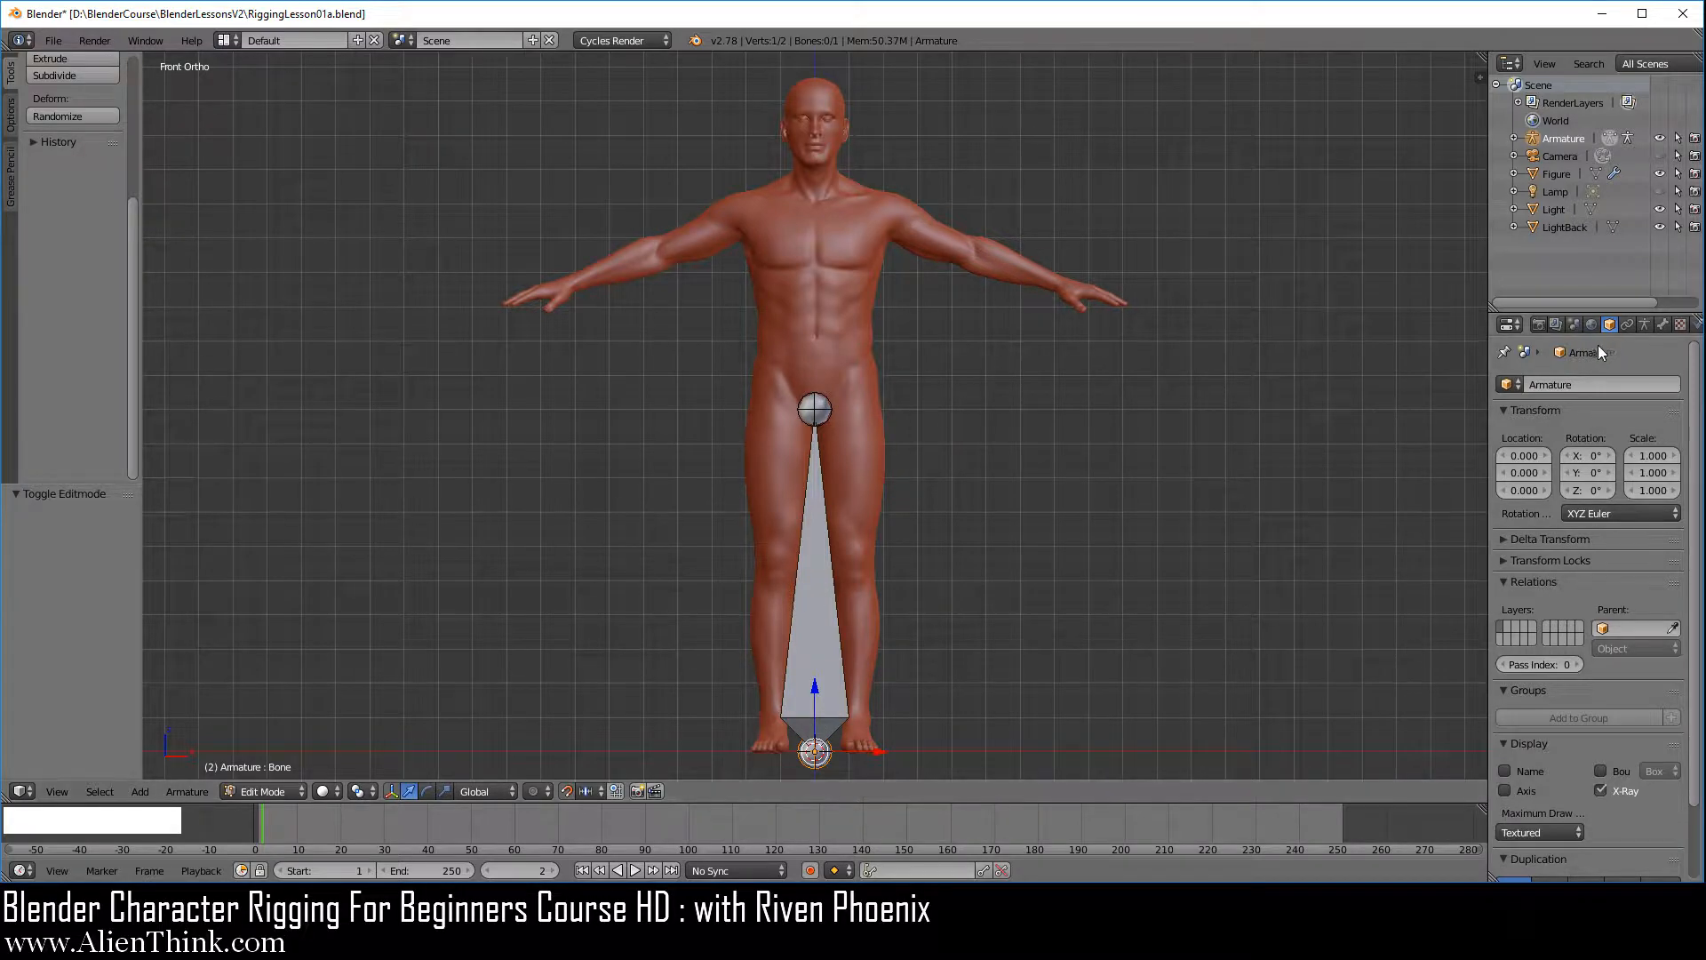
Show the armature's bone as Stick and select its tip, root and body in turn
{"action": "left_click", "coordinate": [1643, 324]}
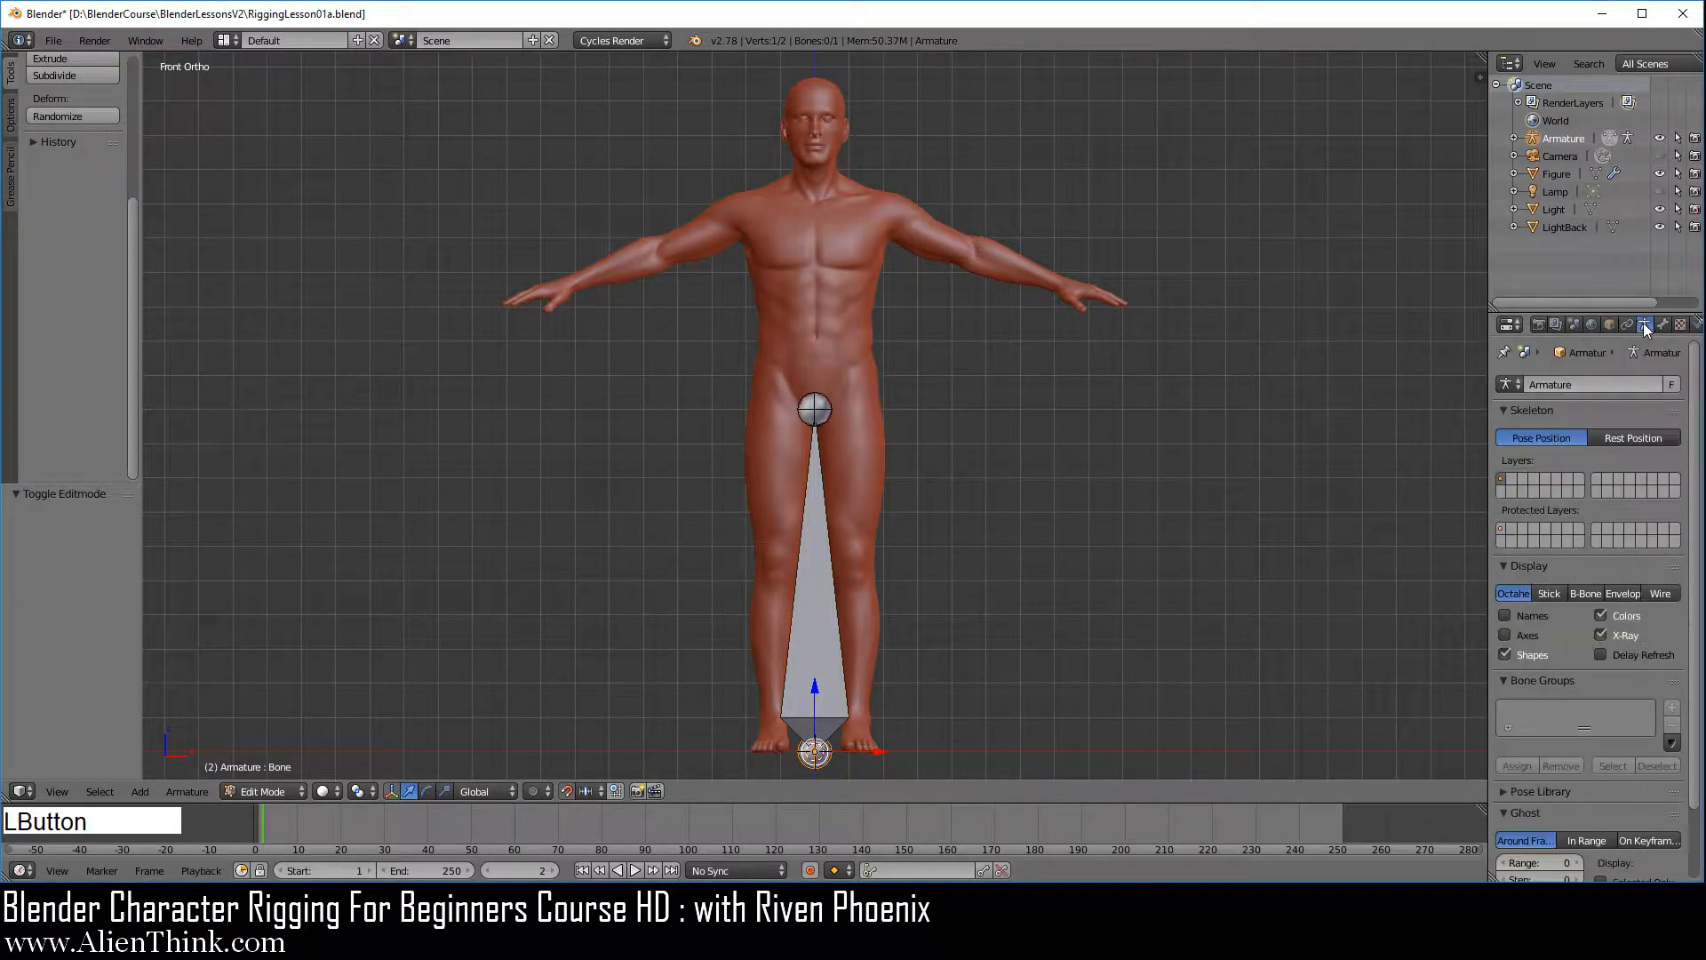
{"action": "left_click", "coordinate": [1547, 594]}
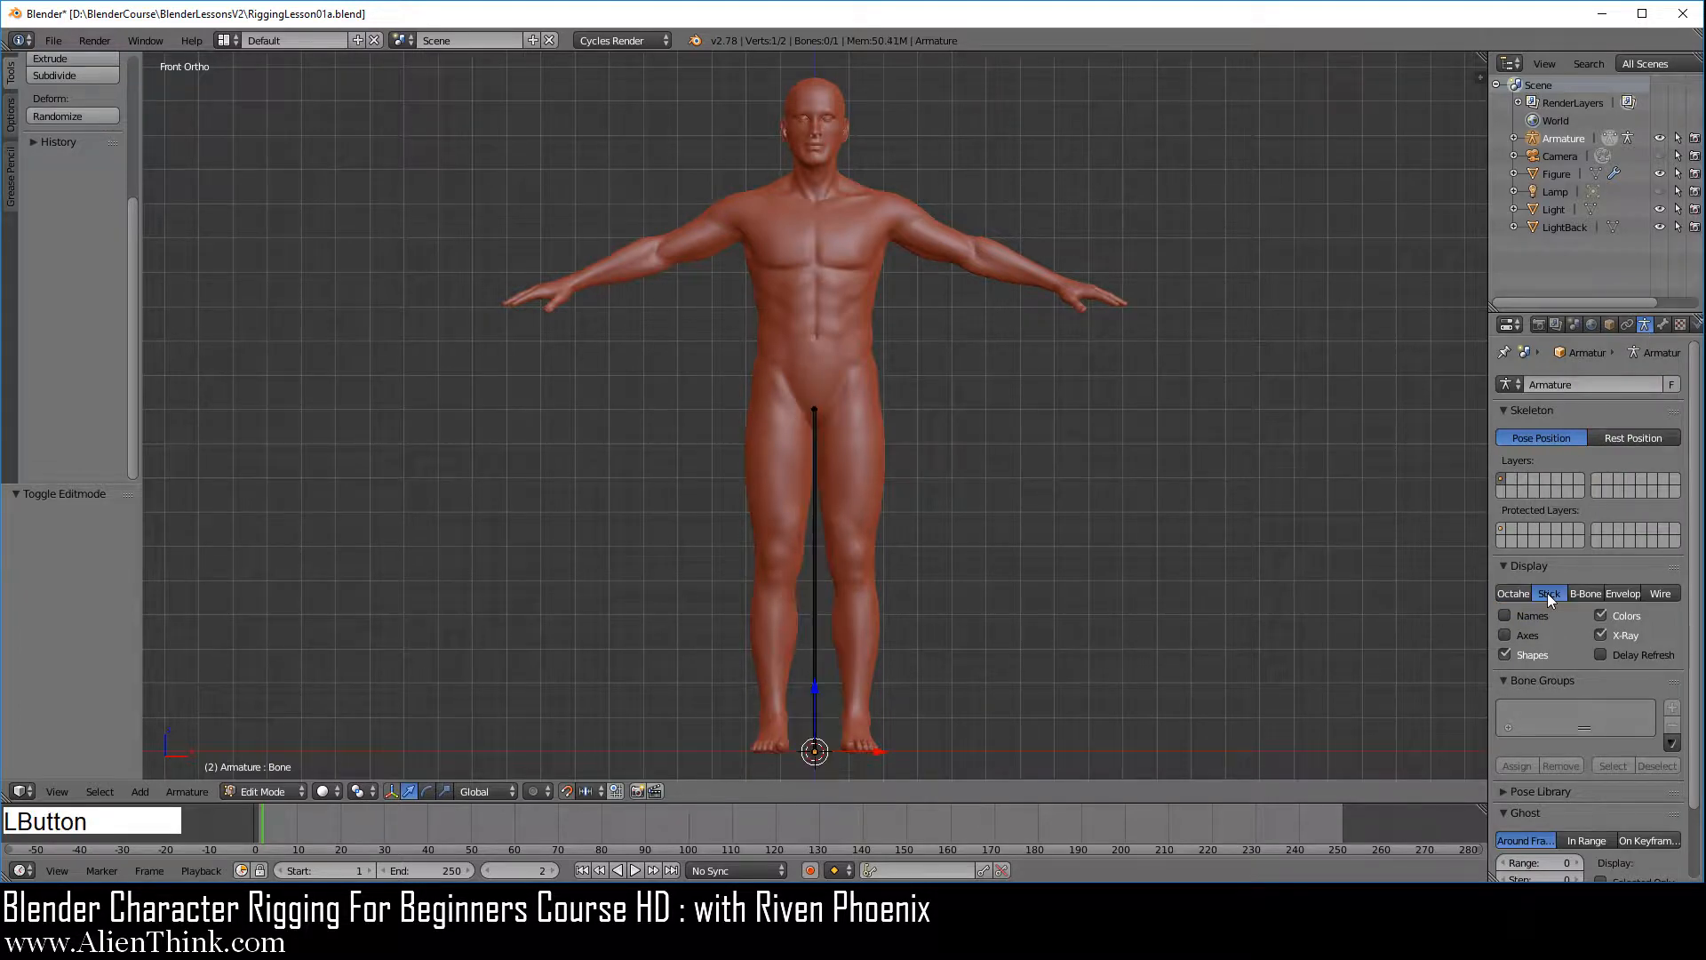
{"action": "right_click", "coordinate": [816, 405]}
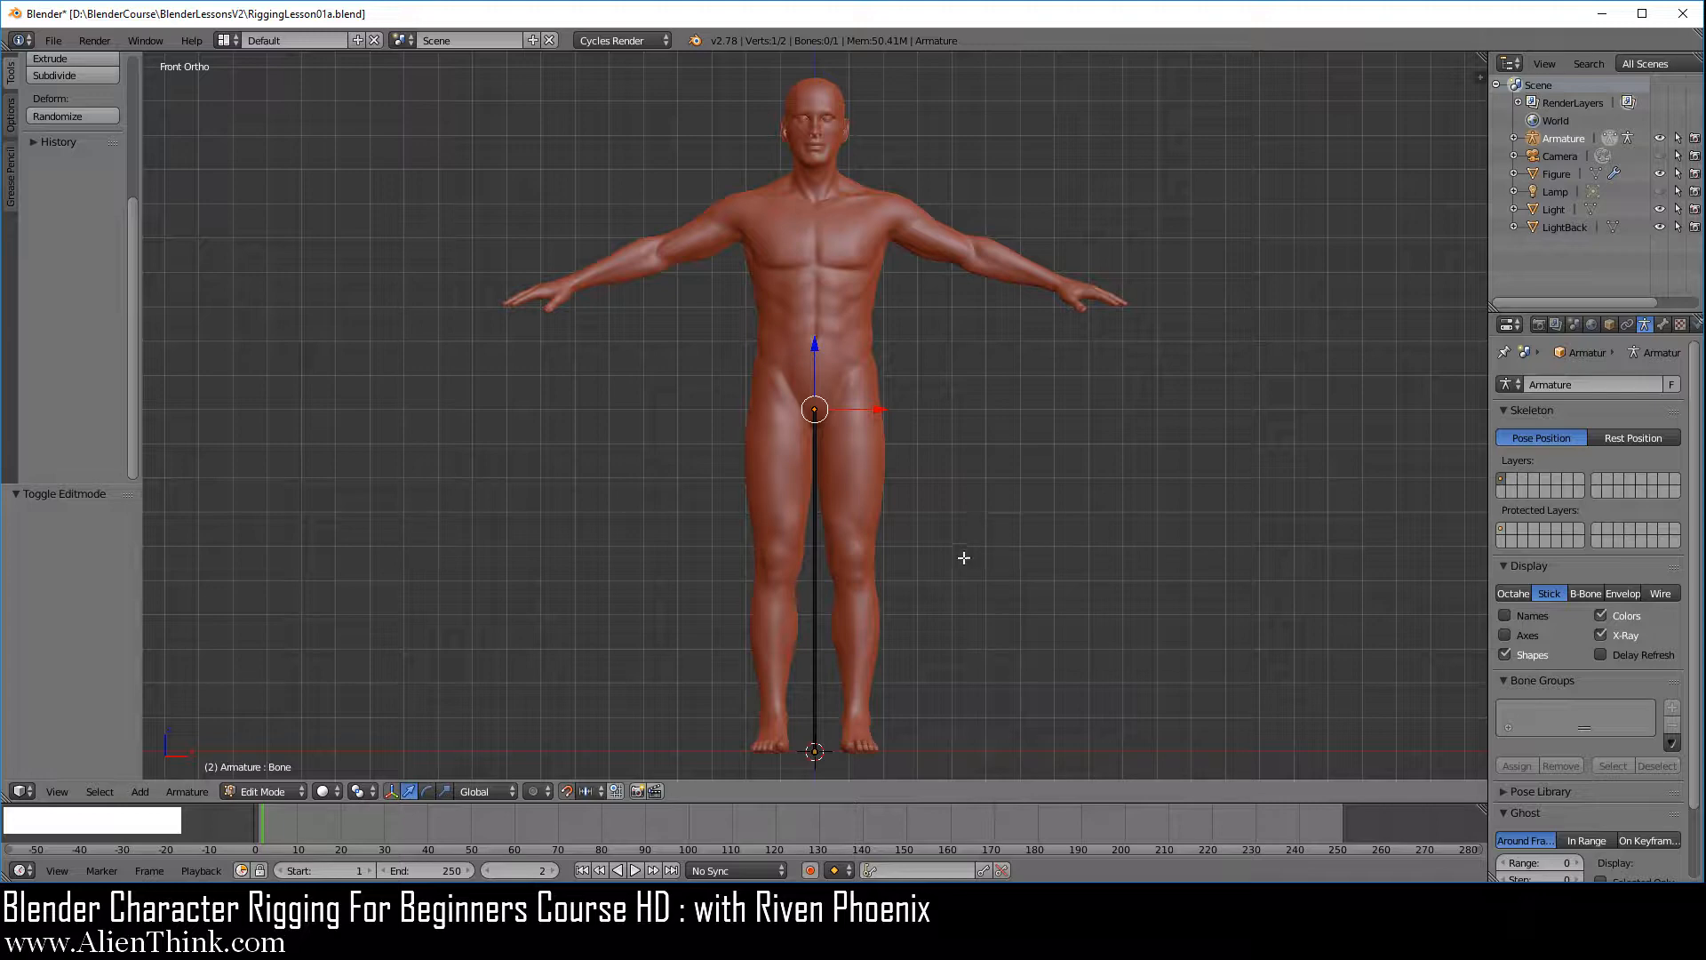
{"action": "right_click", "coordinate": [814, 751]}
{"action": "right_click", "coordinate": [816, 545]}
Switch the bone display back to Octahedral and select the tip, root and body in turn
{"action": "left_click", "coordinate": [1515, 593]}
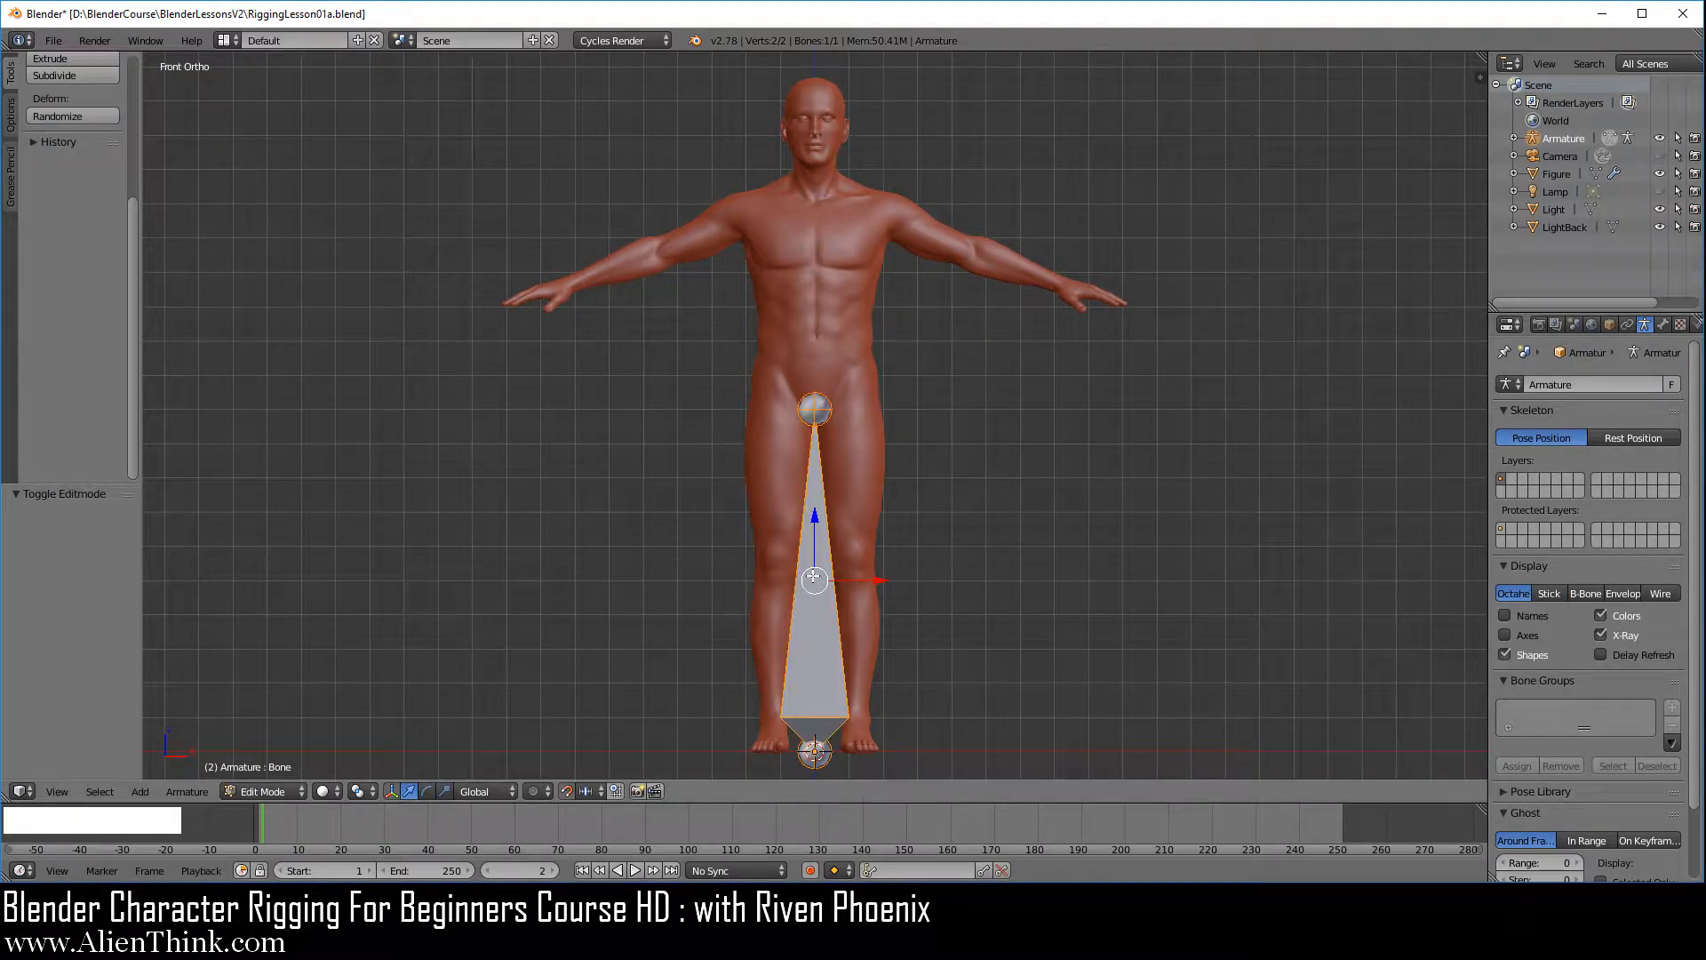
{"action": "right_click", "coordinate": [829, 405]}
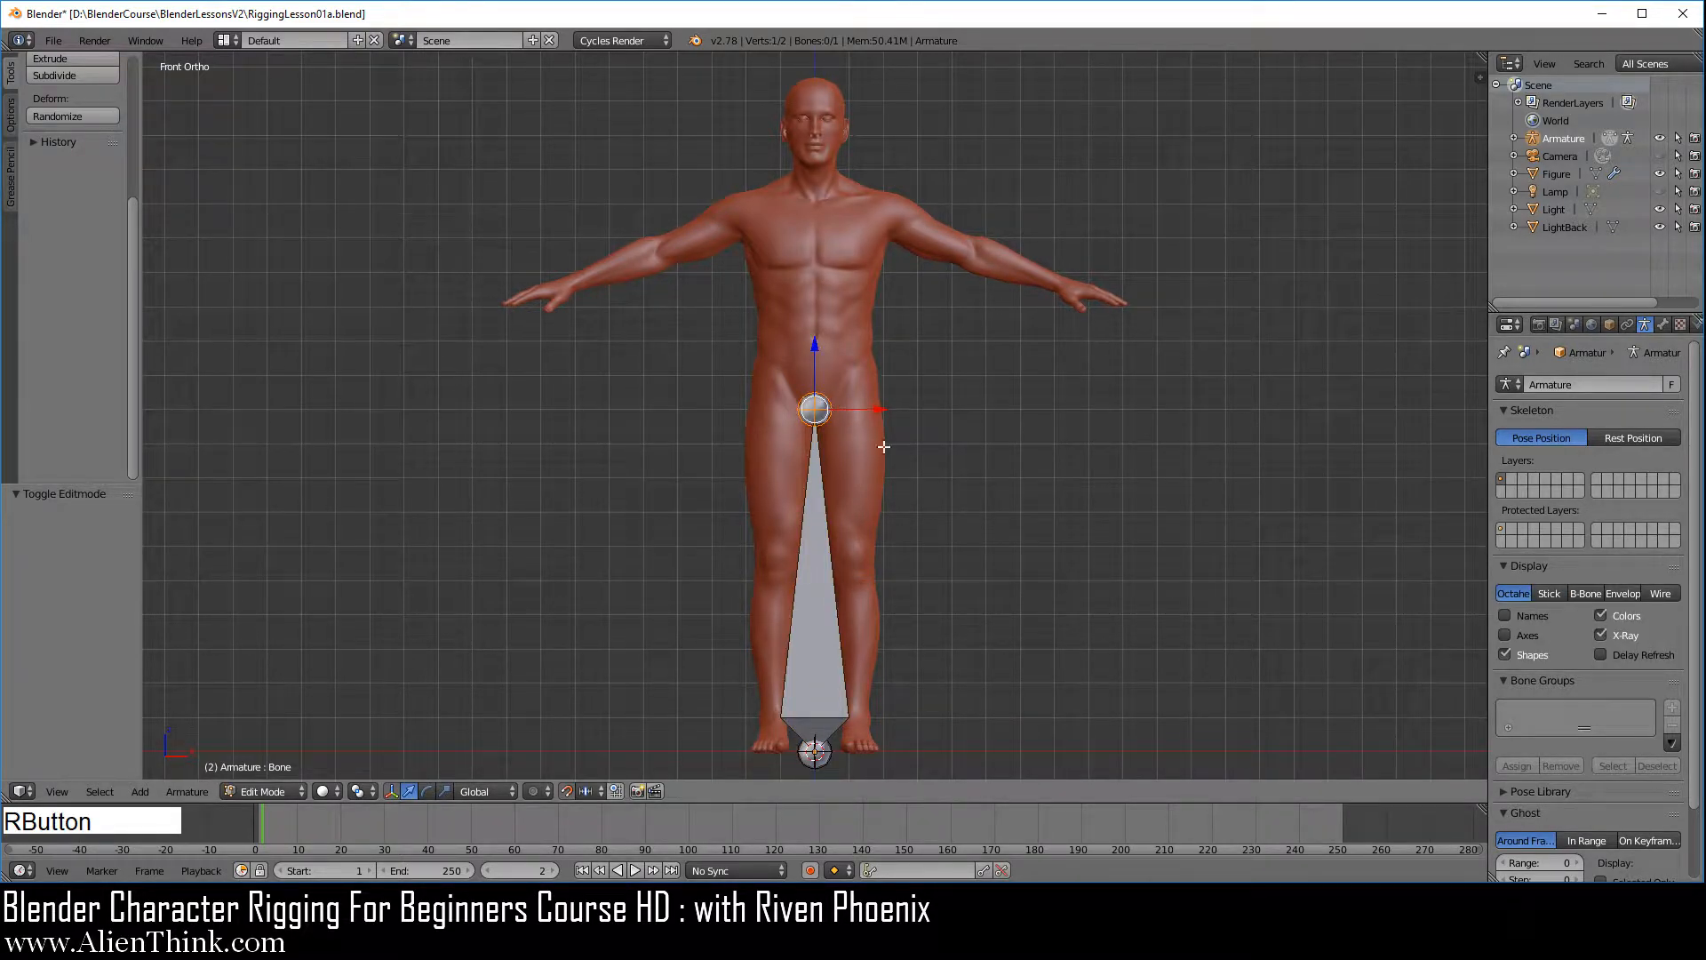
{"action": "right_click", "coordinate": [815, 754]}
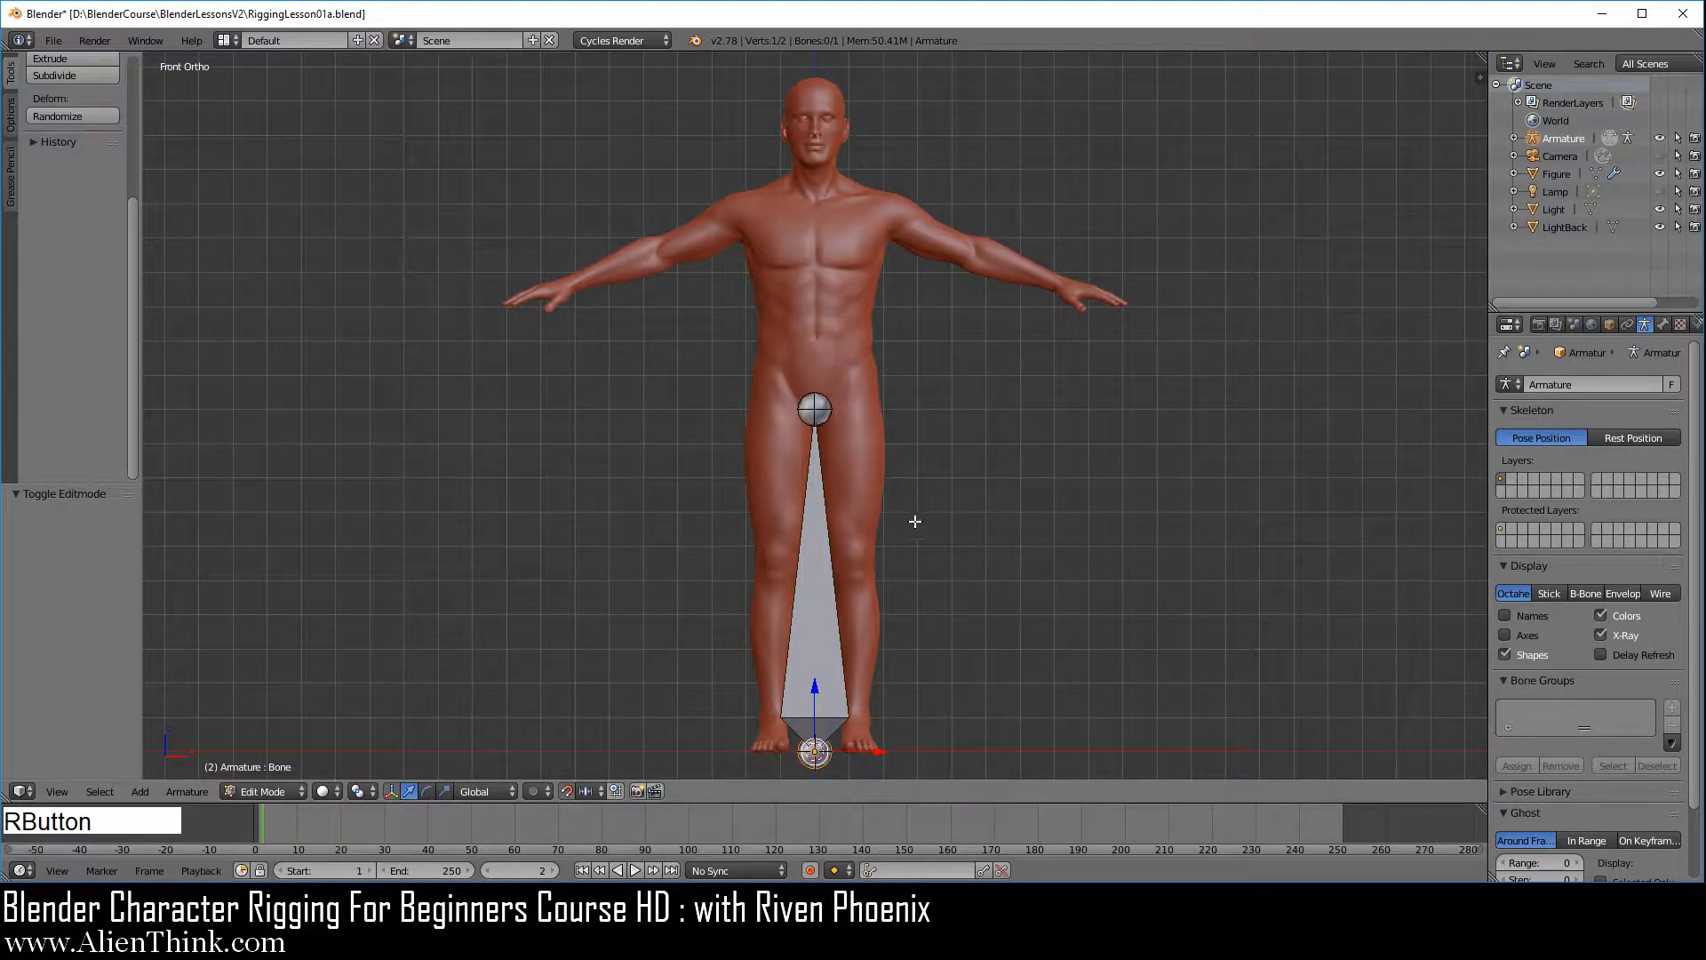
{"action": "right_click", "coordinate": [818, 585]}
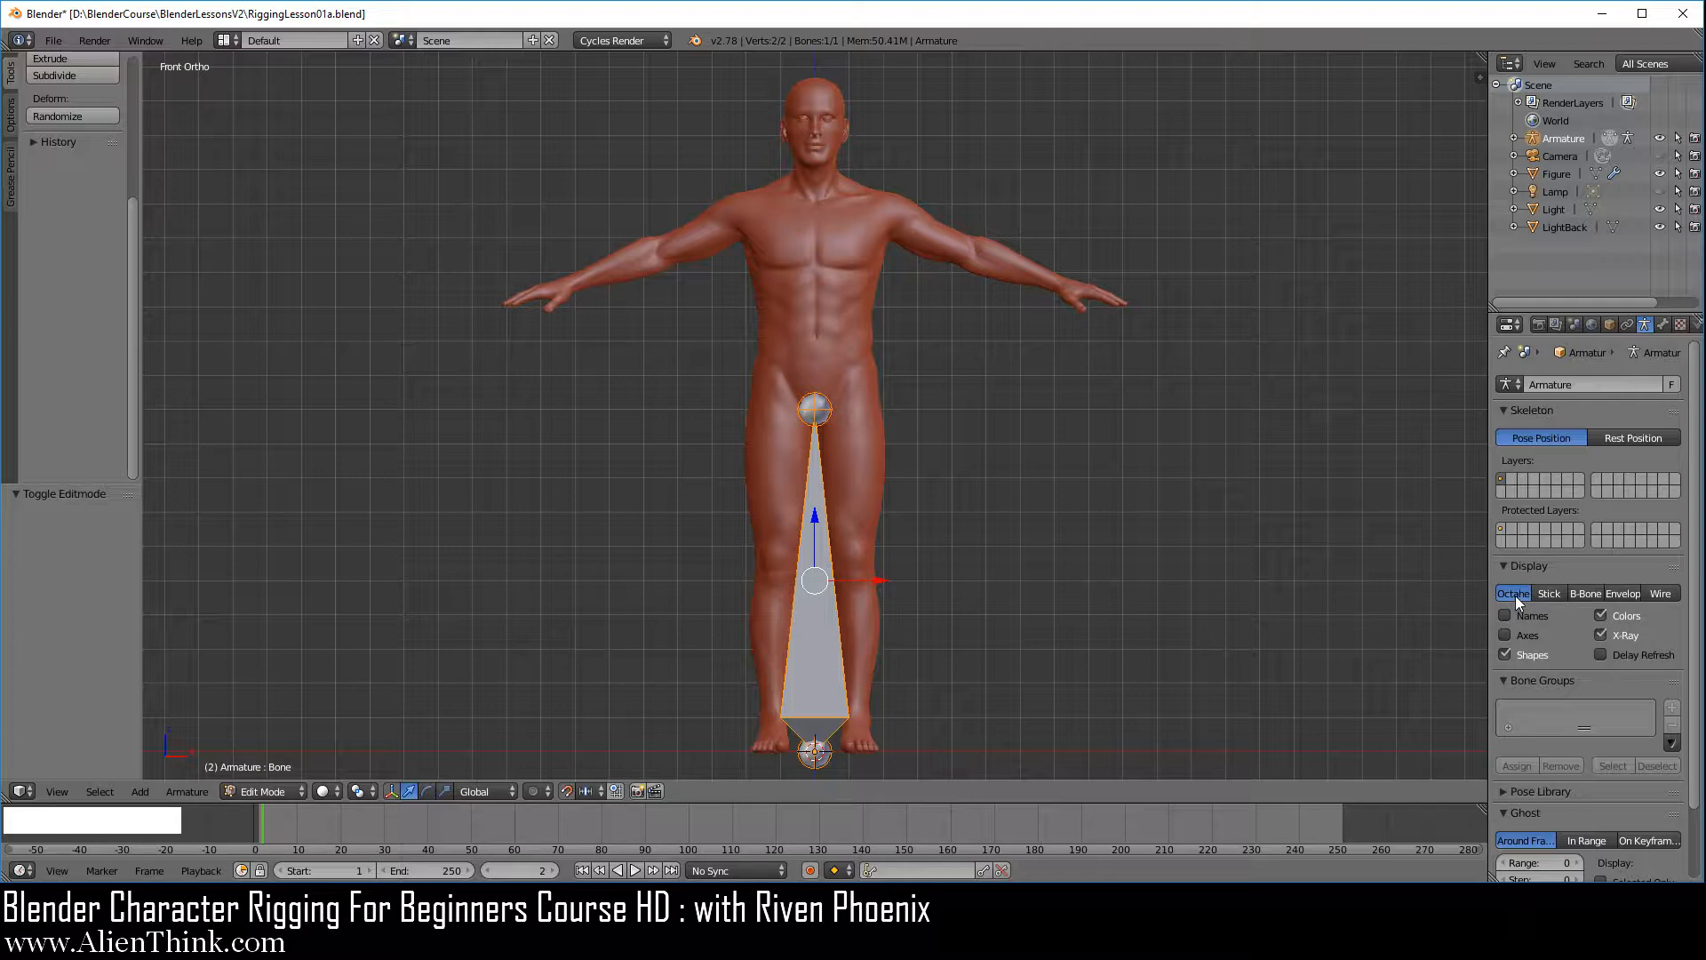
Set the armature's bone display to Wire and select the bone's tip, root and body in turn
{"action": "left_click", "coordinate": [1547, 594]}
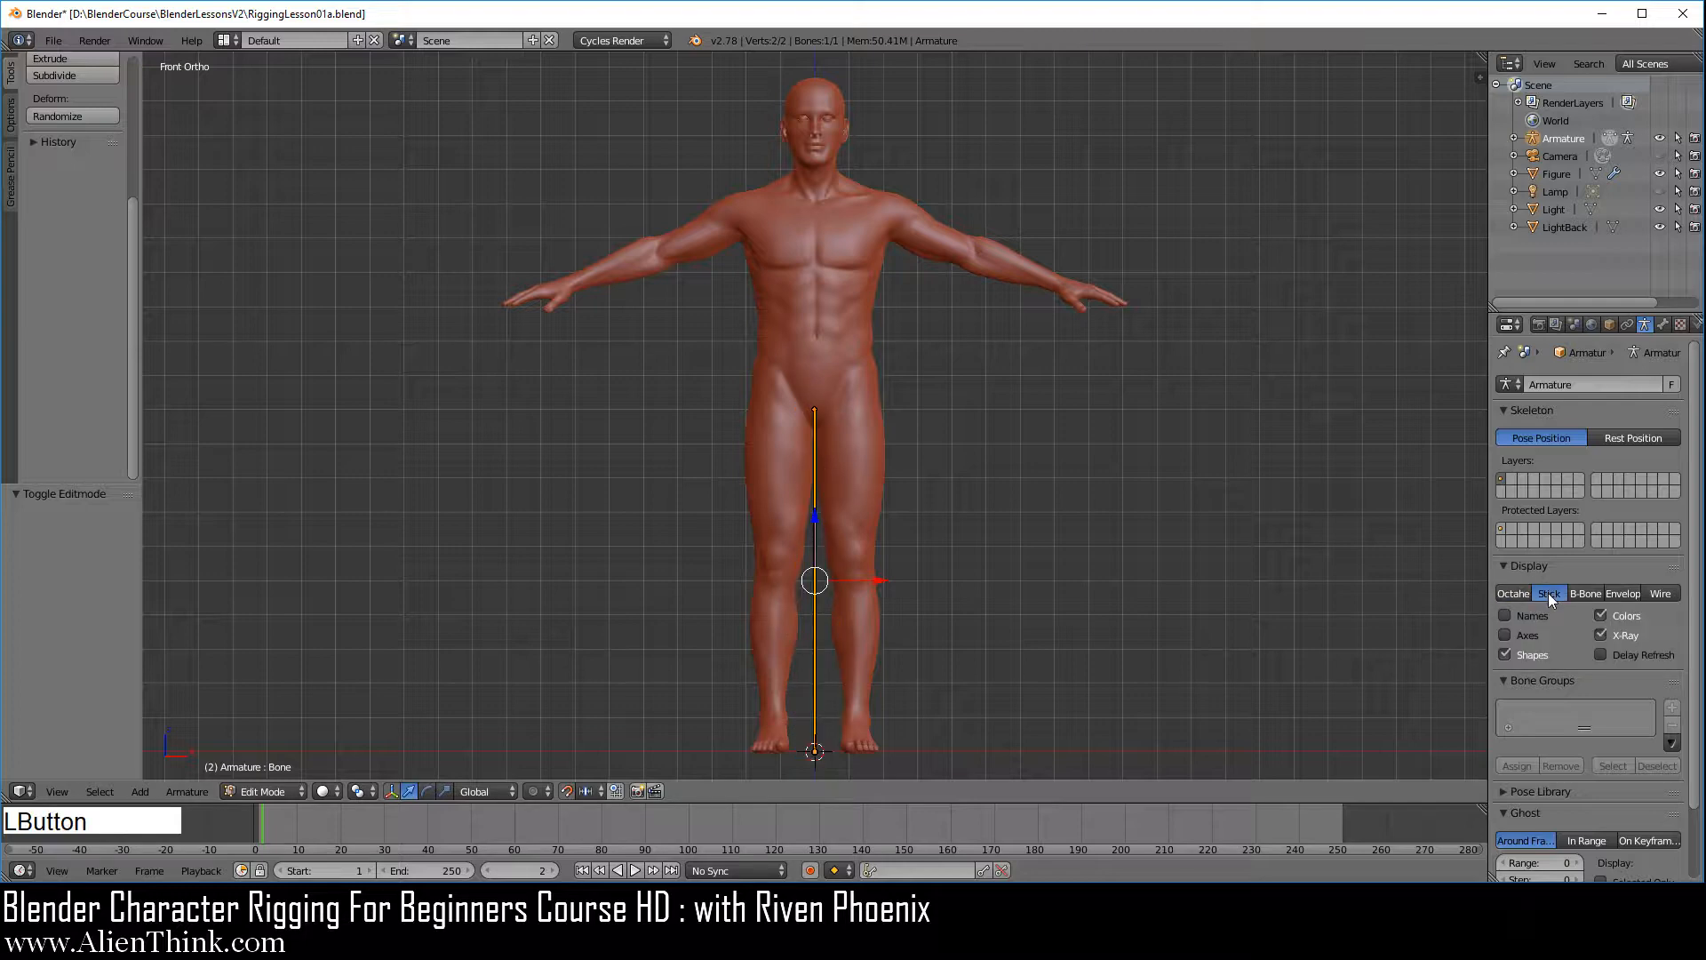
{"action": "left_click", "coordinate": [1665, 595]}
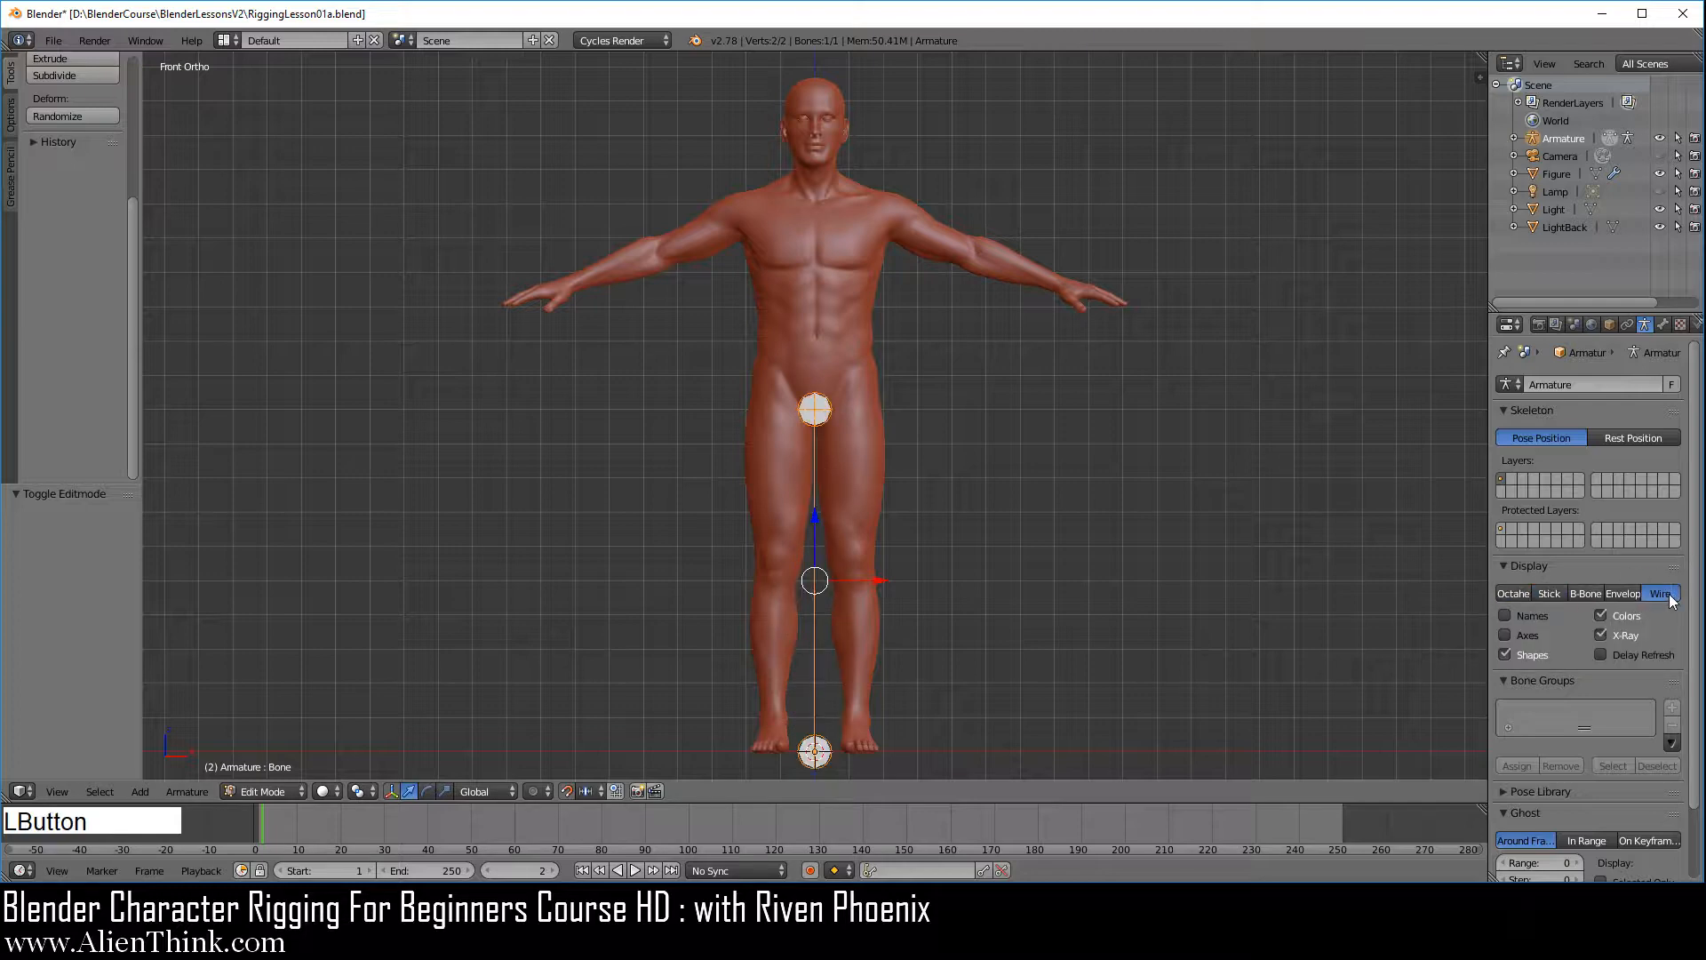
{"action": "right_click", "coordinate": [823, 408]}
{"action": "right_click", "coordinate": [817, 746]}
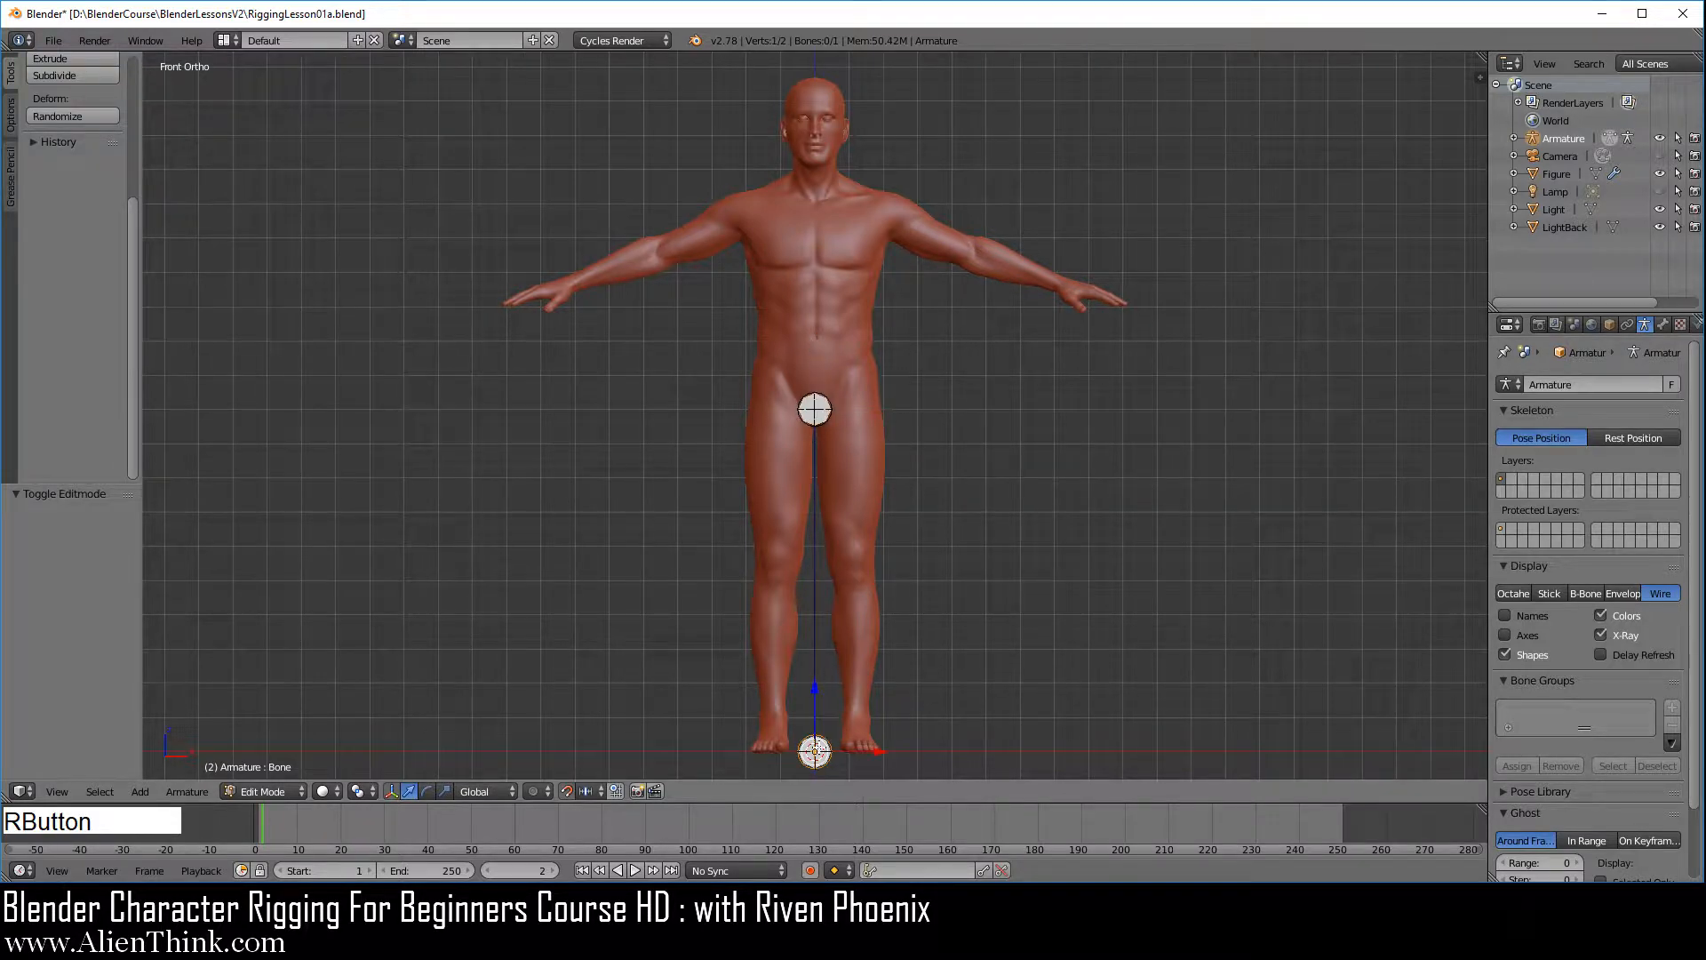
{"action": "right_click", "coordinate": [818, 594]}
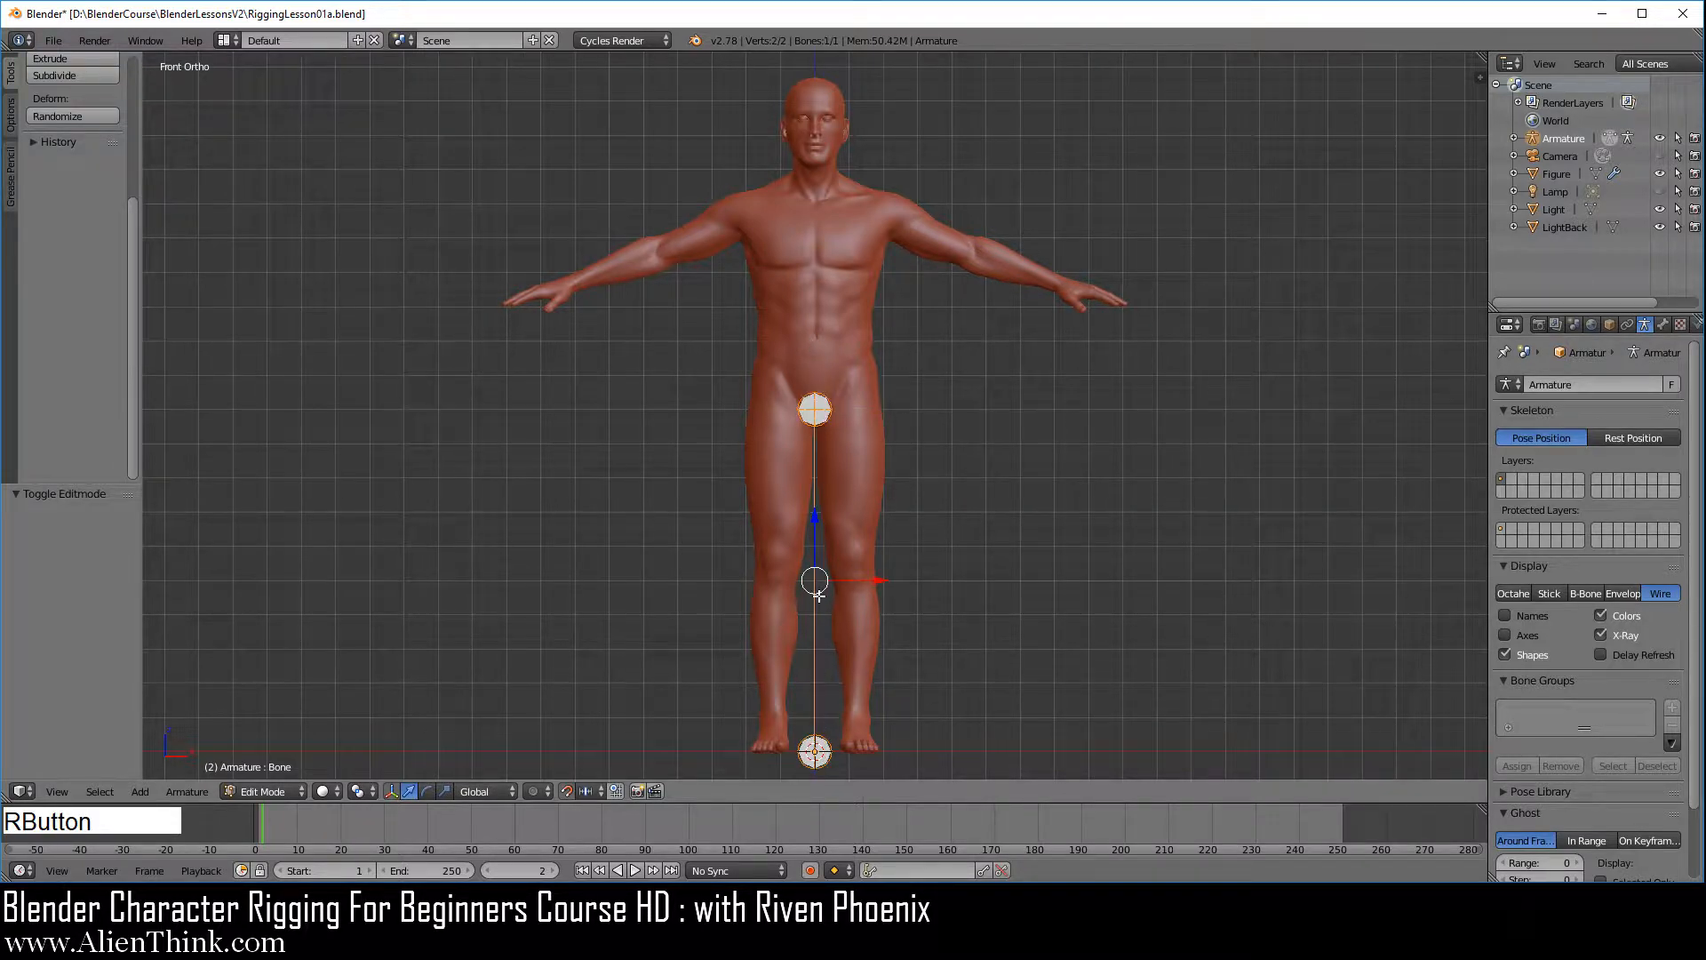
Show the armature's bone as Envelope and as B-Bone, and set the B-Bone's segments to 9
{"action": "left_click", "coordinate": [1622, 591]}
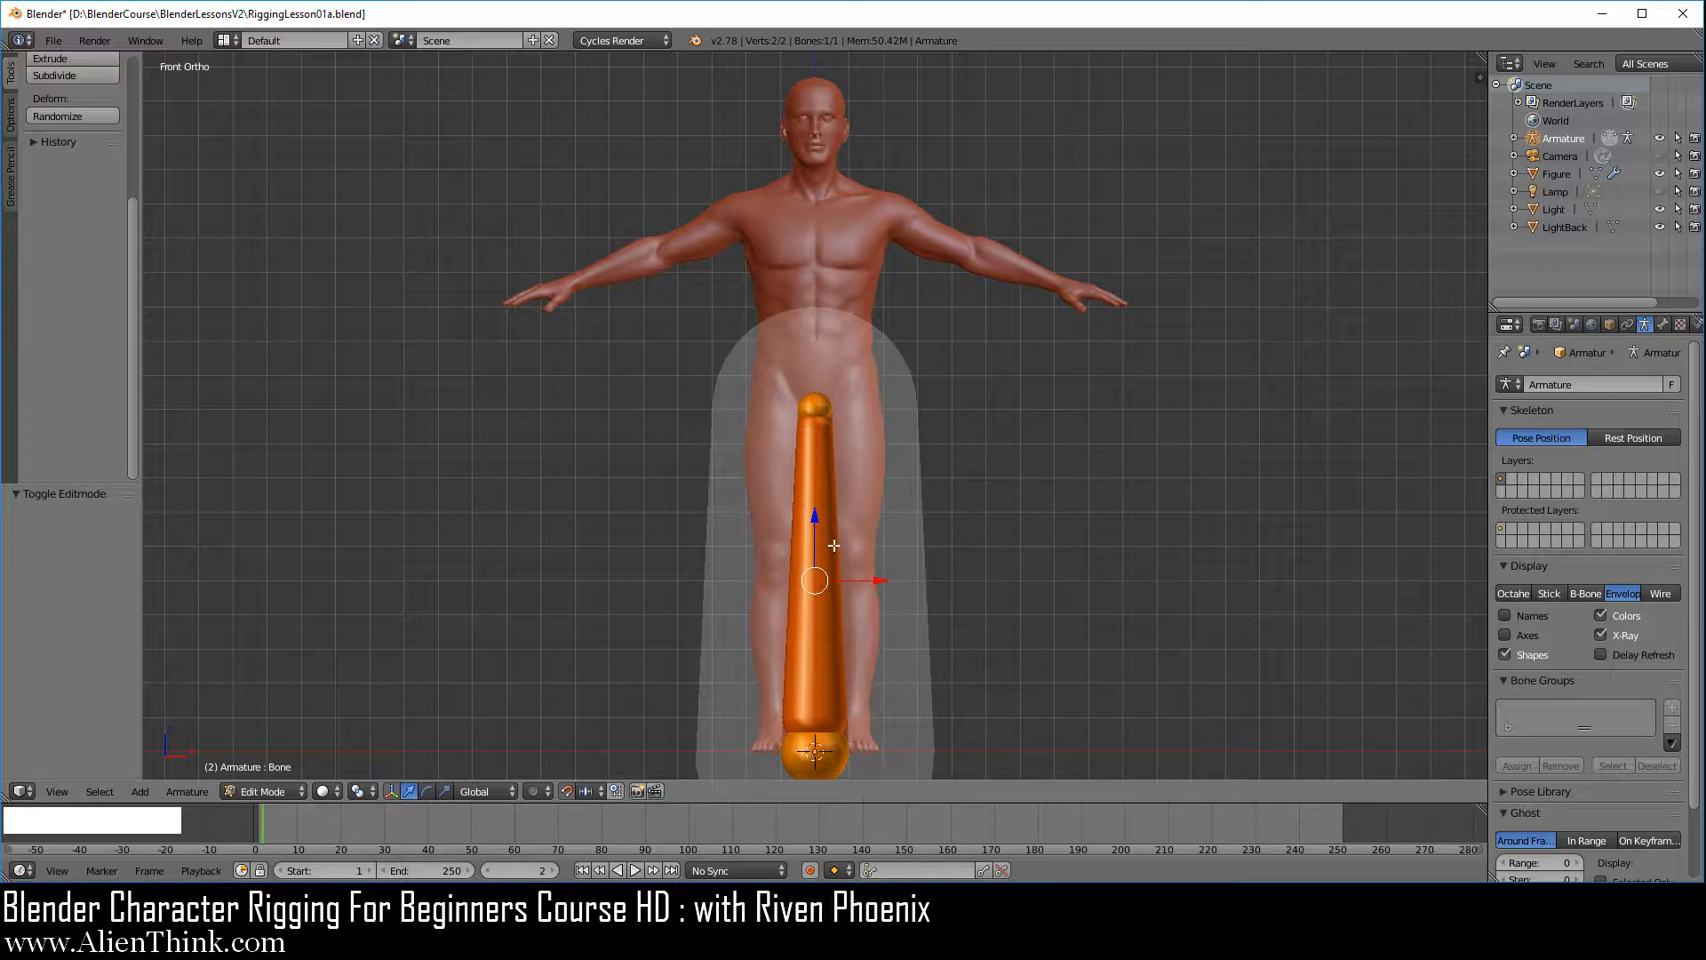
{"action": "left_click", "coordinate": [1587, 593]}
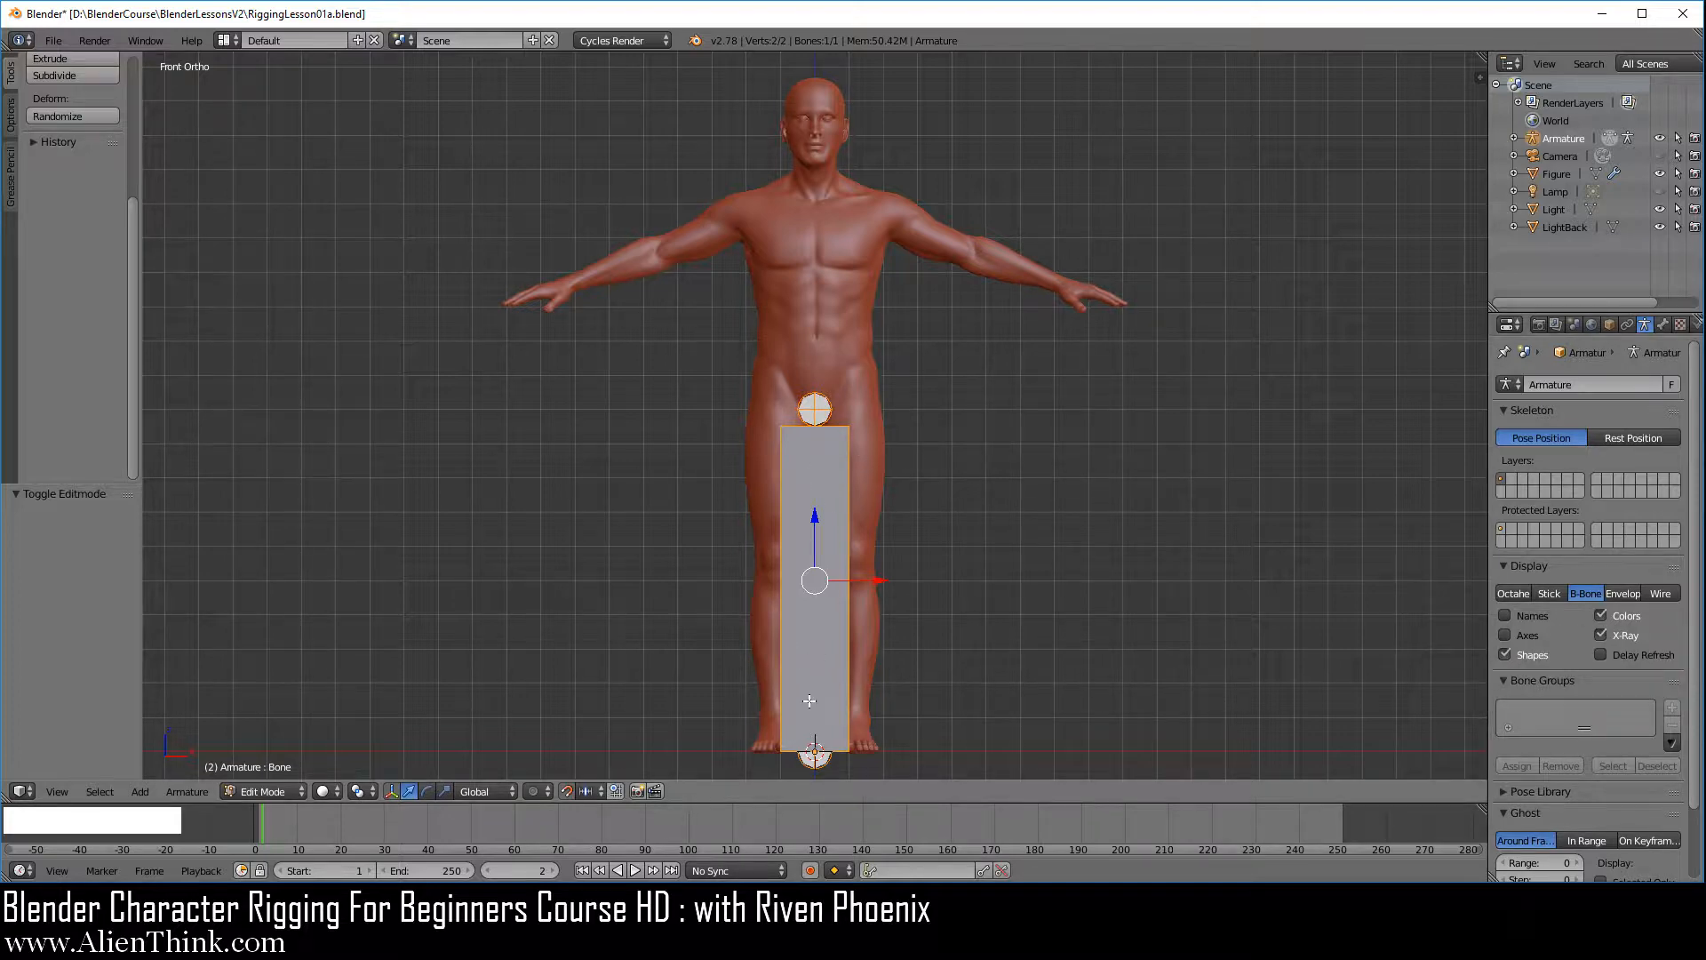
{"action": "left_click", "coordinate": [1664, 326]}
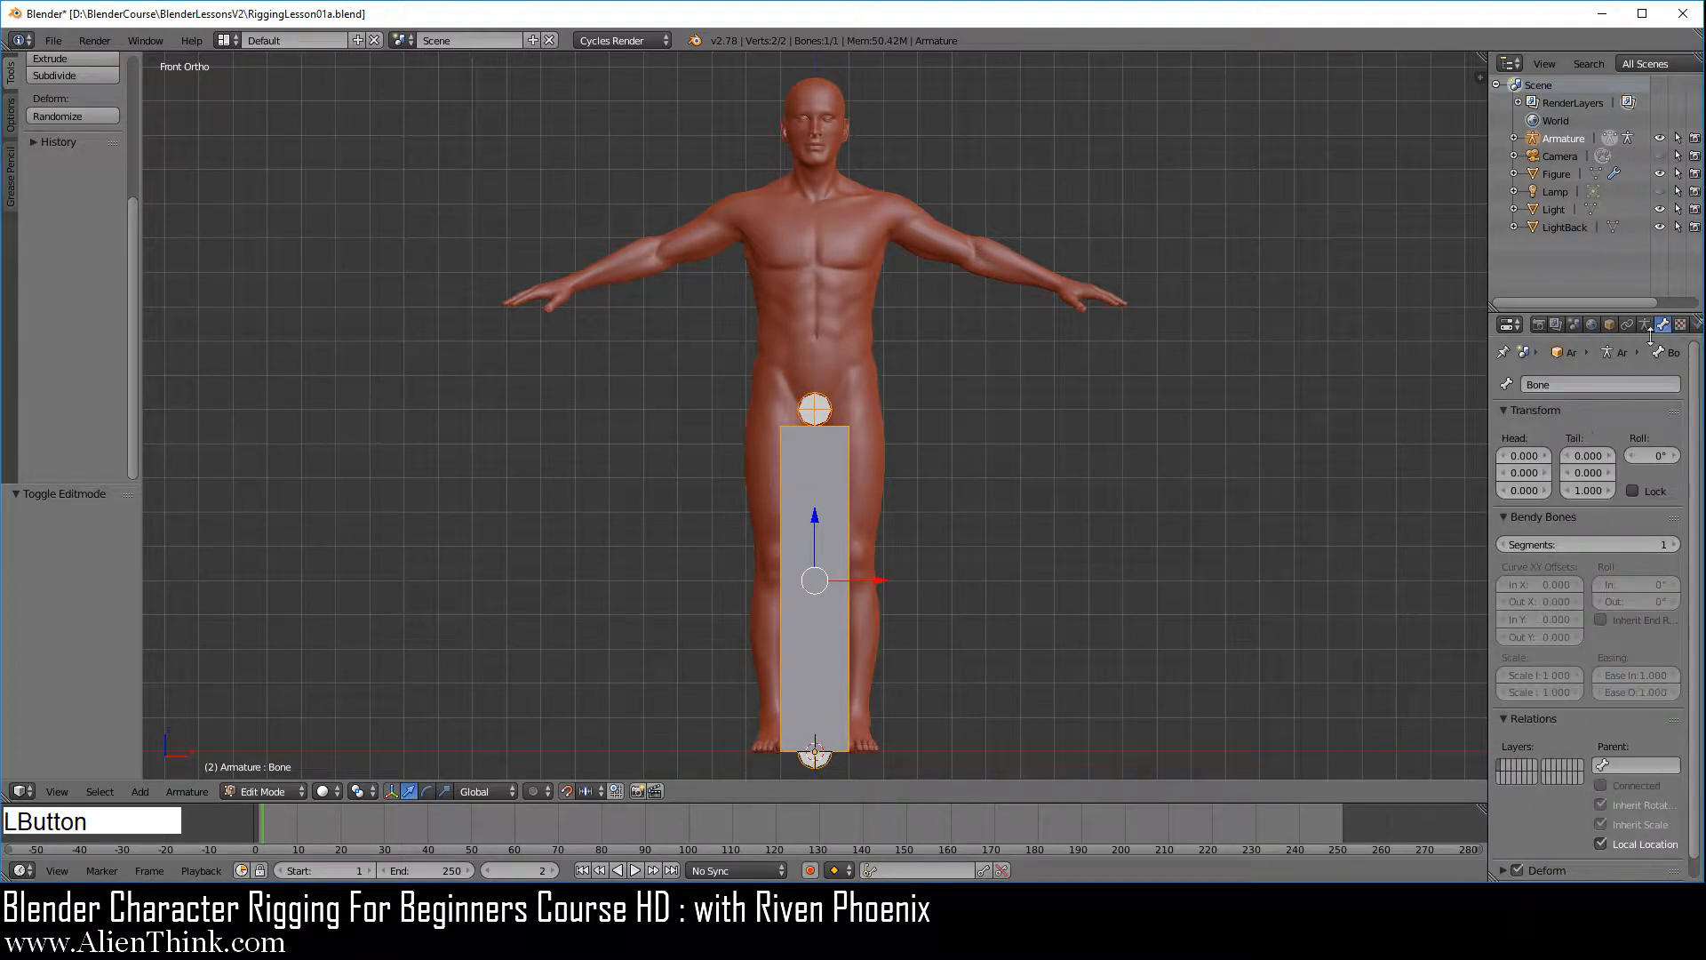
{"action": "left_click", "coordinate": [1538, 545]}
{"action": "left_click_drag", "start_coordinate": [1538, 546], "coordinate": [1646, 545]}
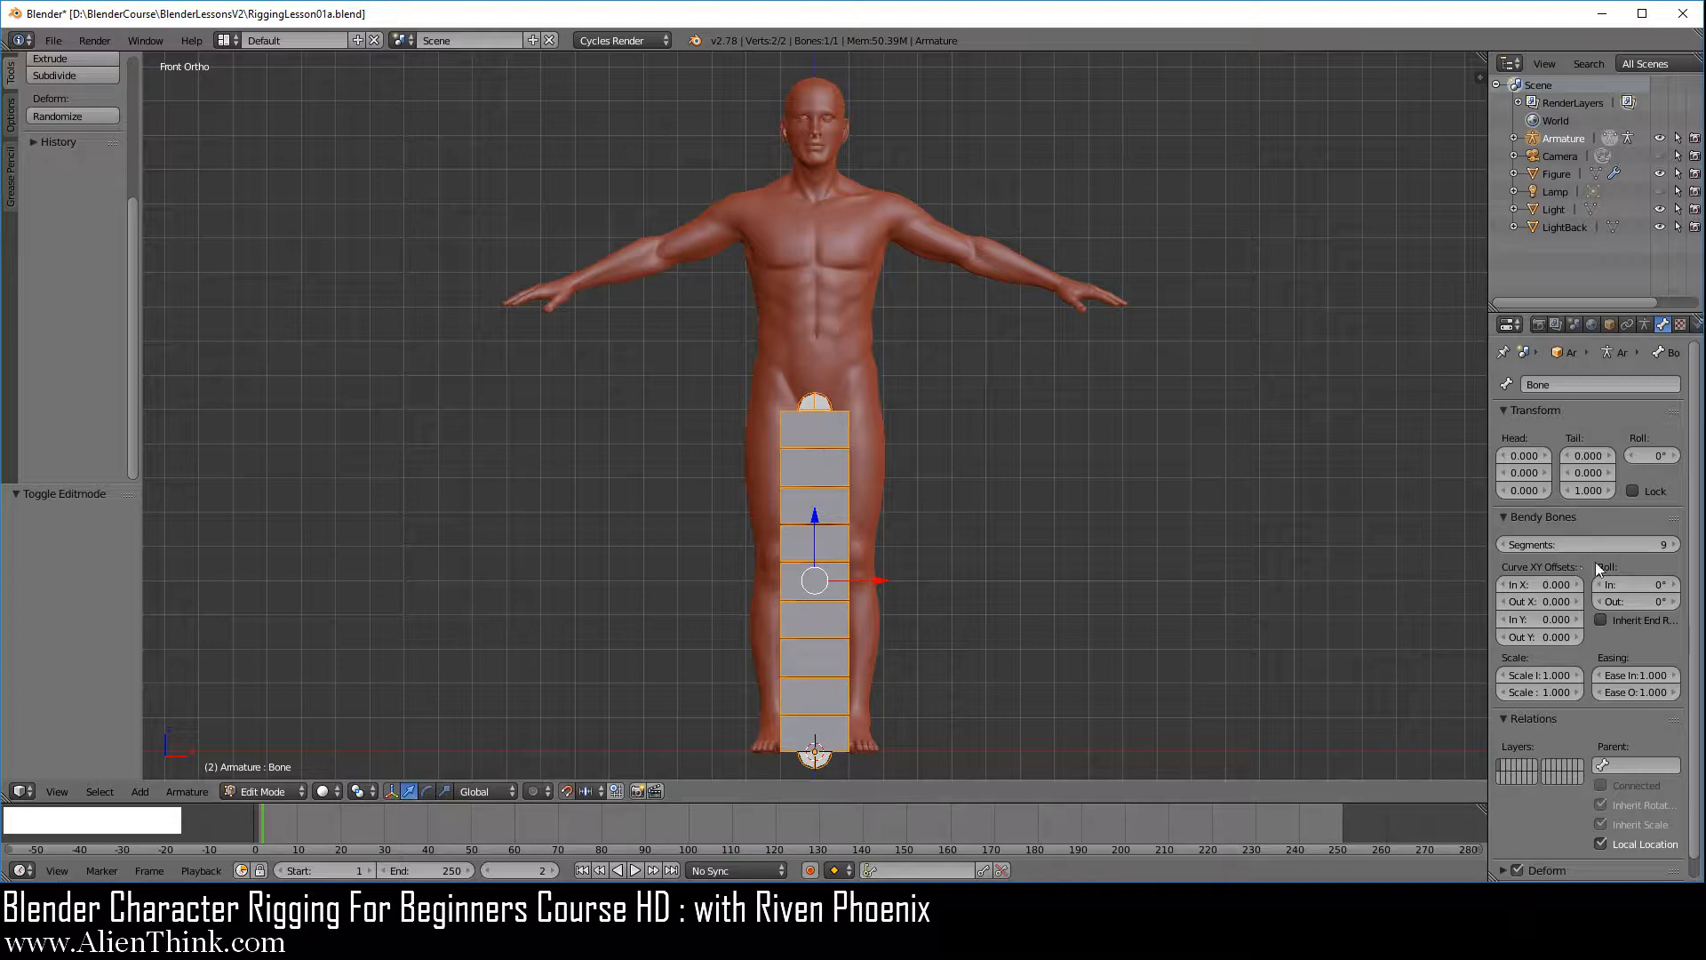
Reset the bone's segments to 1 and switch the armature's bone display back to Octahedral
{"action": "left_click", "coordinate": [1624, 543]}
{"action": "left_click_drag", "start_coordinate": [1624, 544], "coordinate": [1564, 543]}
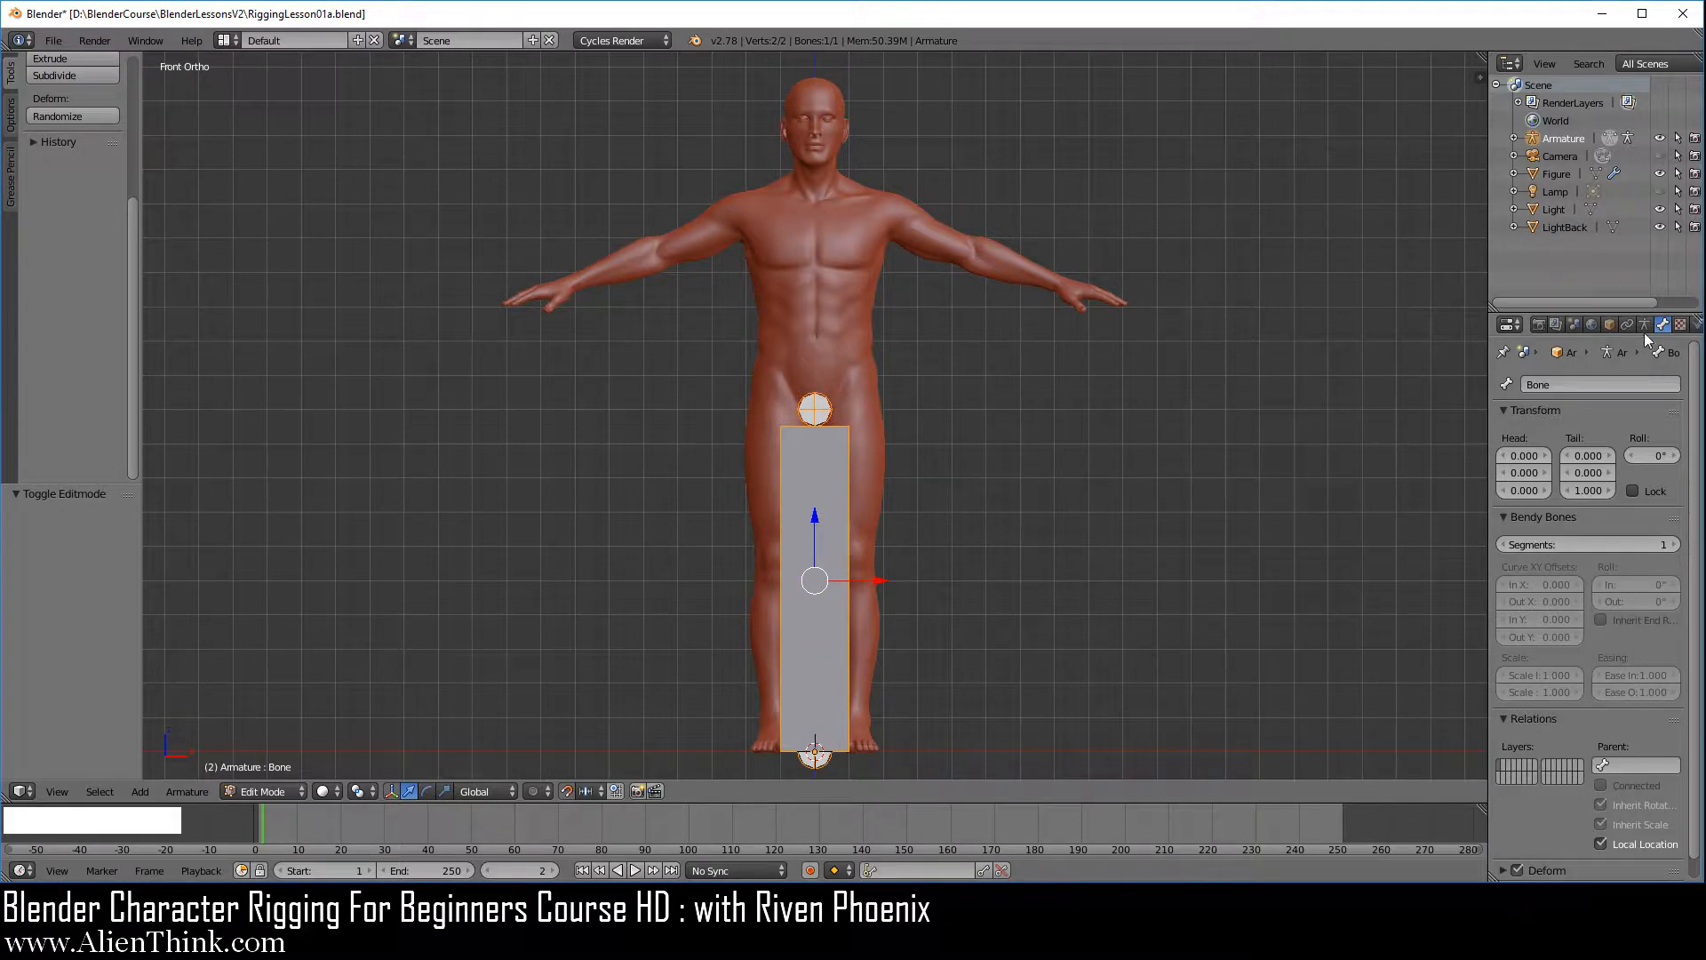
{"action": "left_click", "coordinate": [1643, 325]}
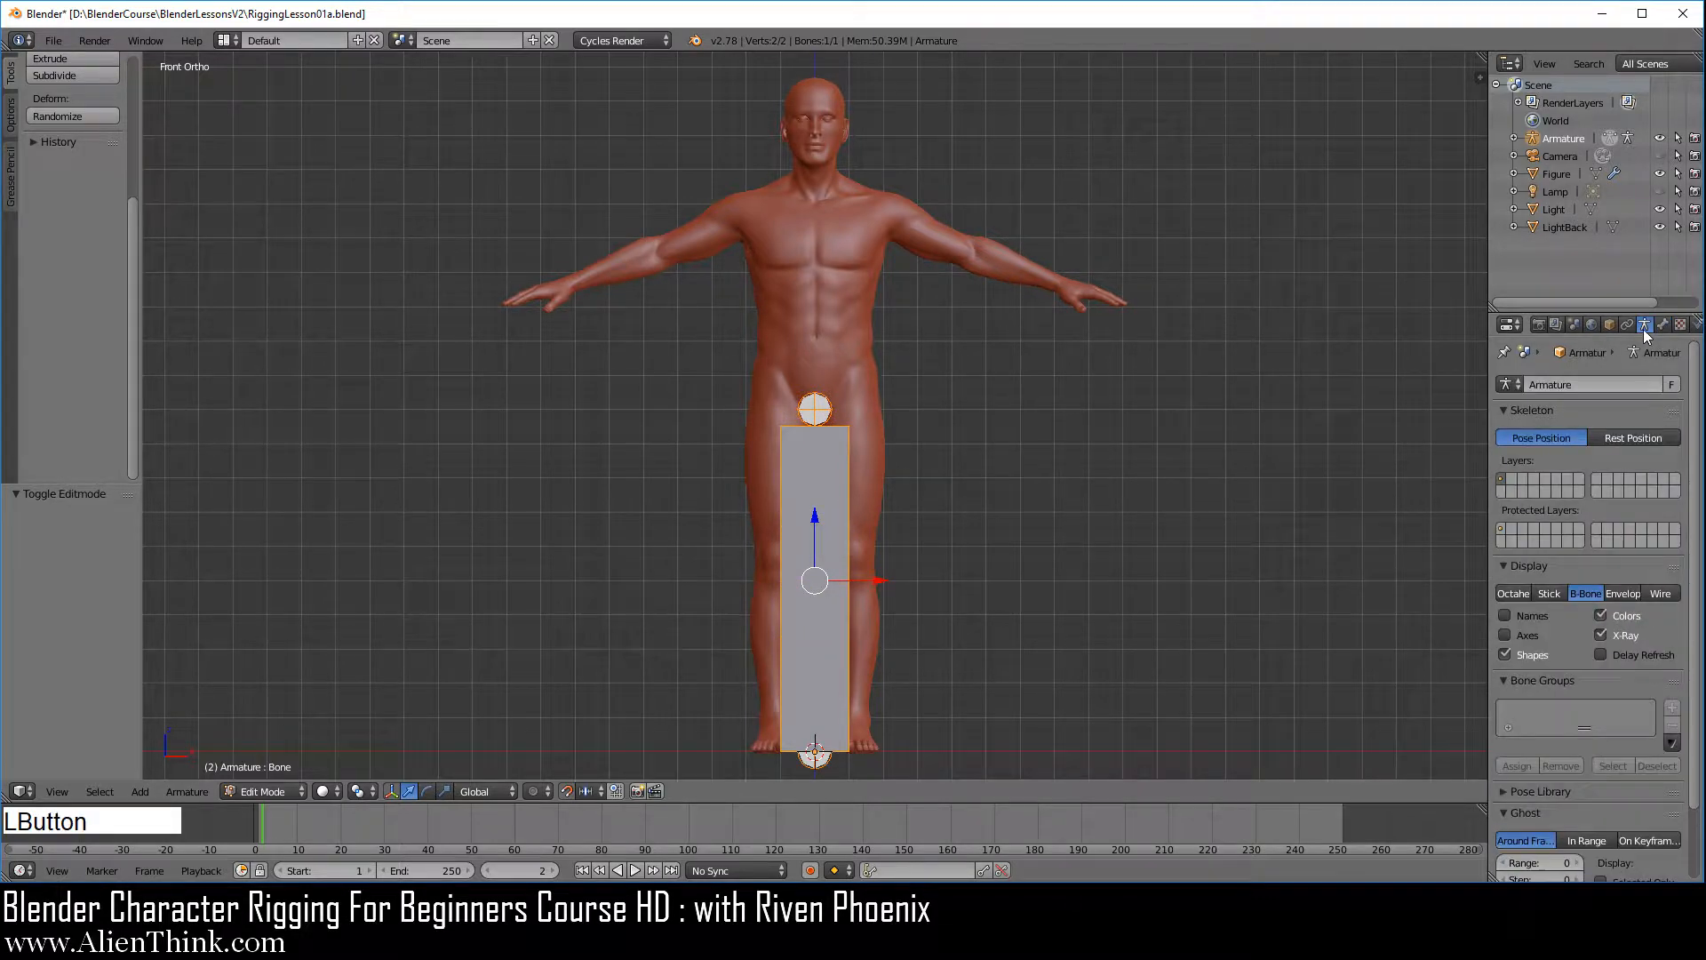
{"action": "left_click", "coordinate": [1519, 592]}
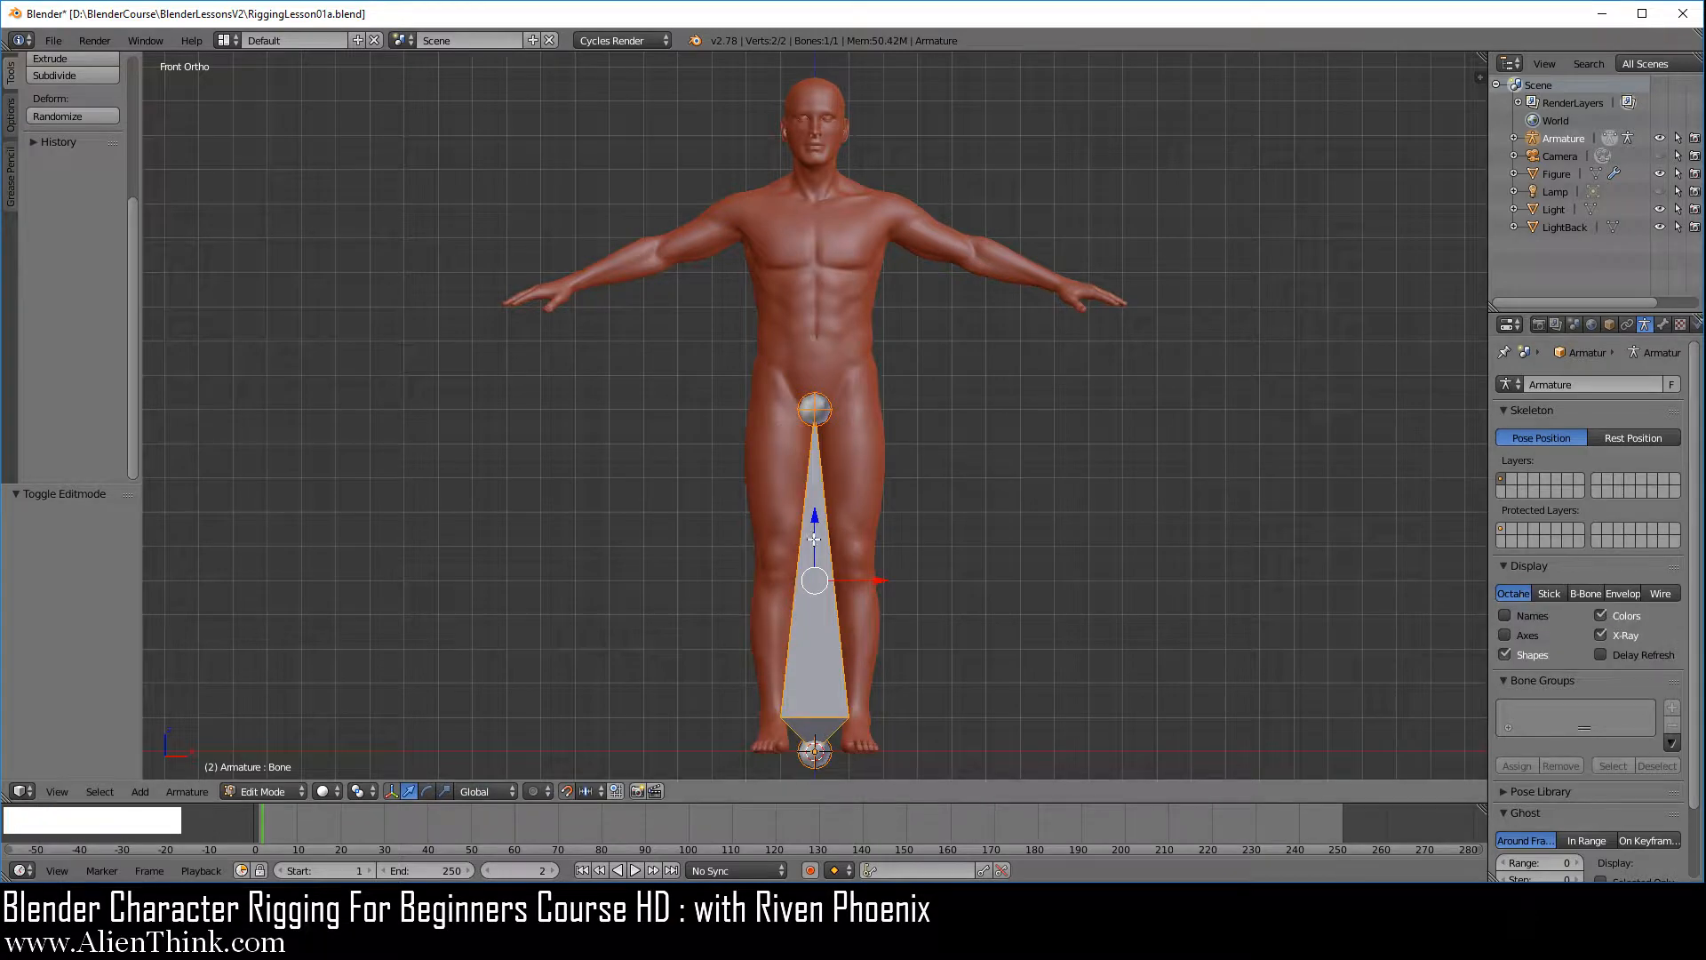
Show the bone as Stick with its tip selected, and turn on the display of the bone's axes
{"action": "right_click", "coordinate": [818, 413]}
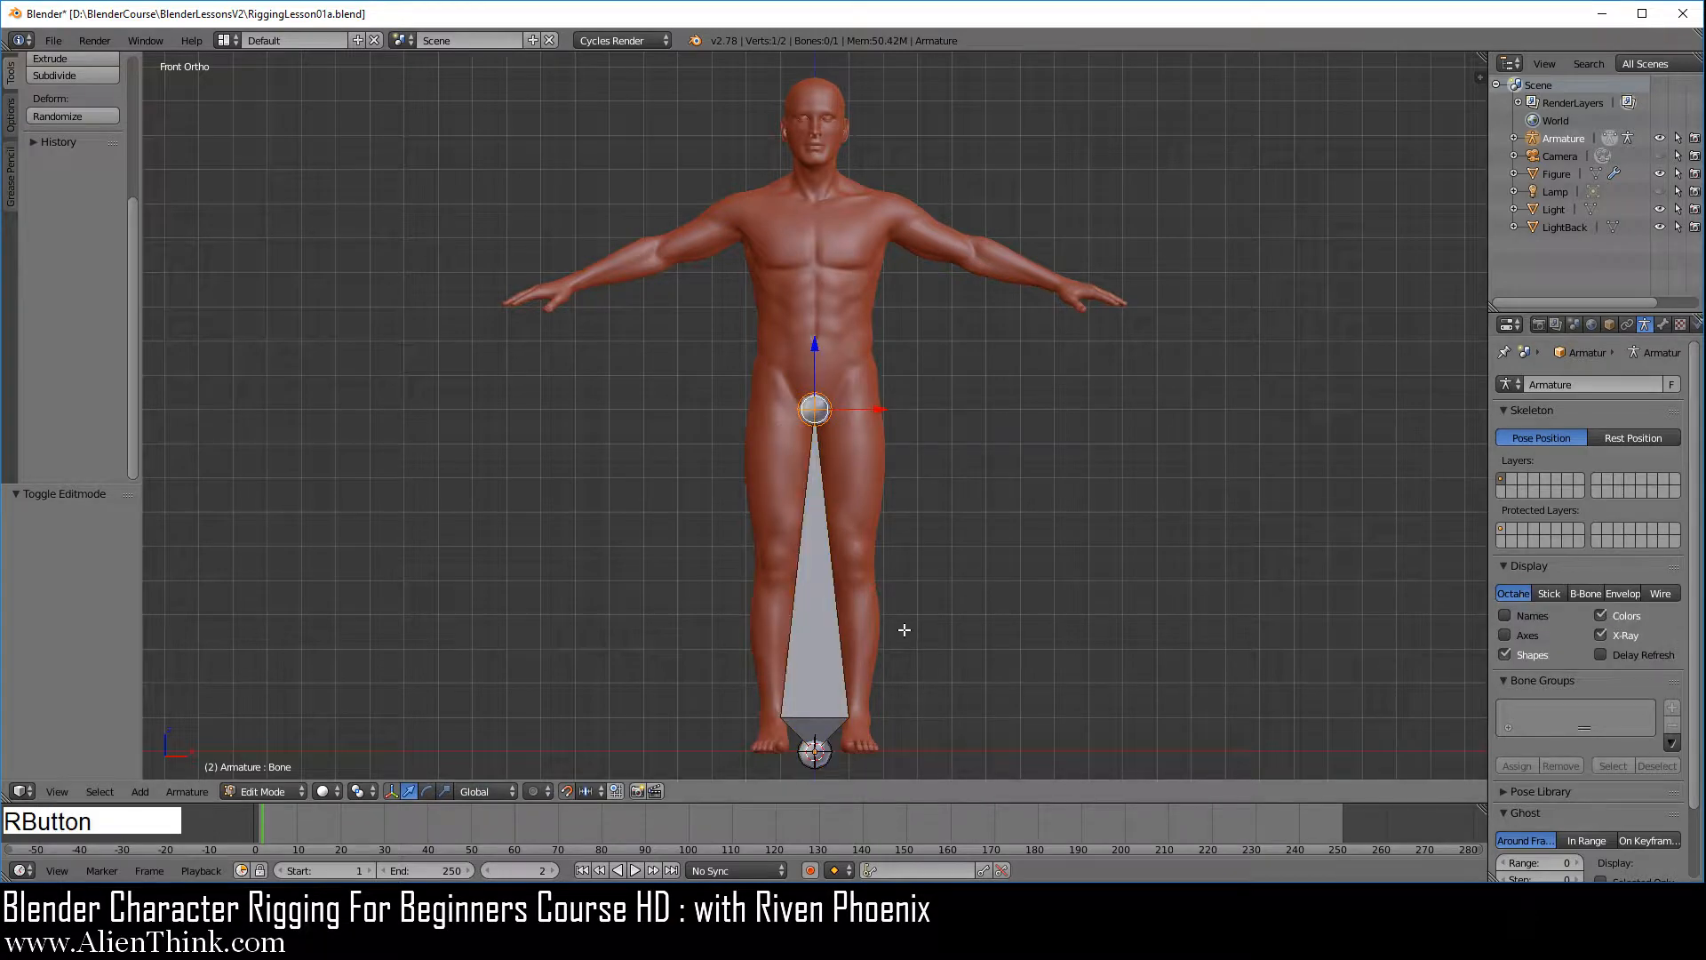
{"action": "left_click", "coordinate": [1550, 592]}
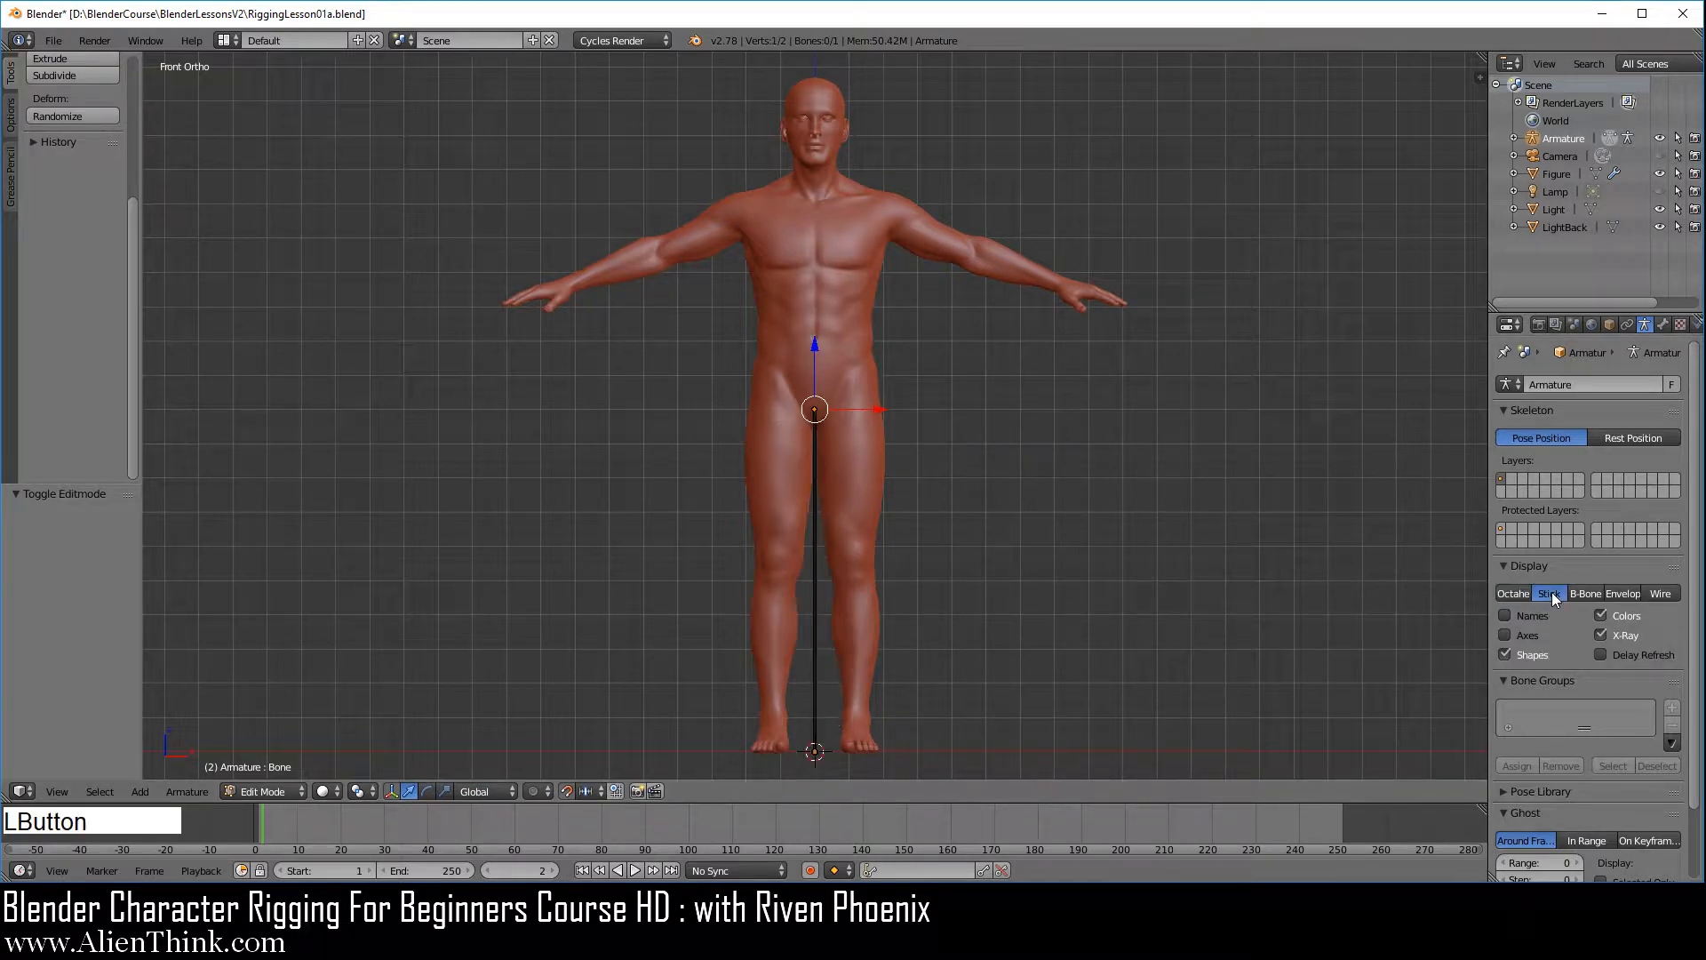
{"action": "left_click", "coordinate": [1519, 637]}
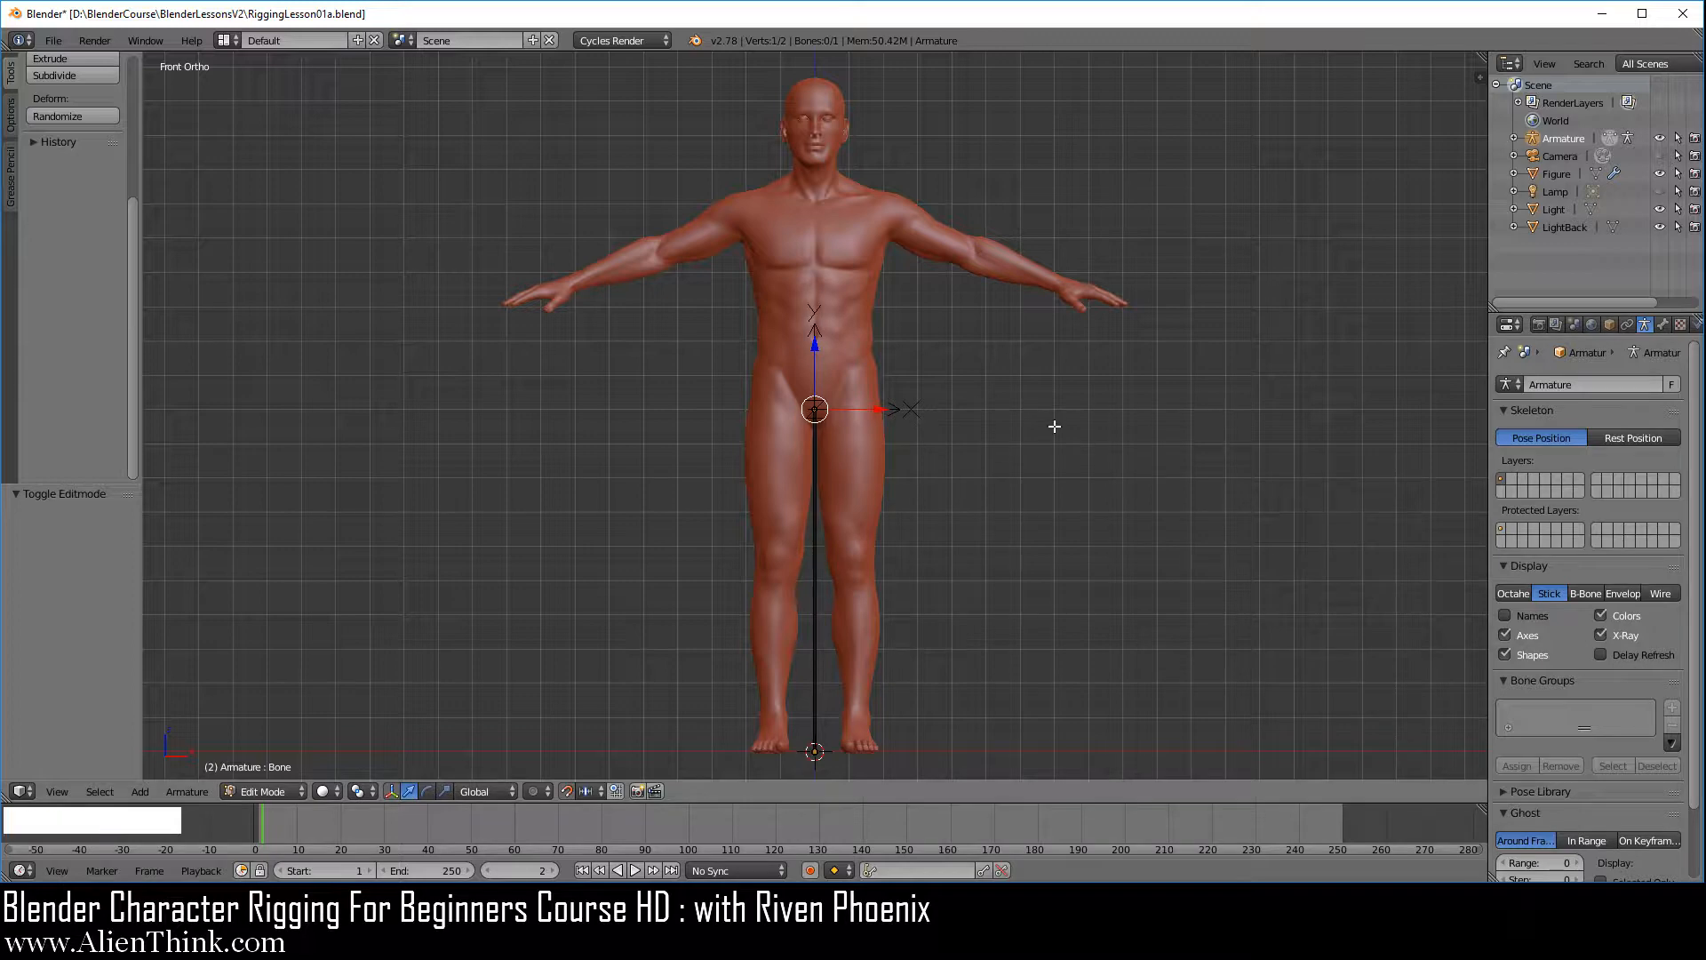
{"action": "middle_click_drag", "start_coordinate": [1051, 422], "coordinate": [876, 509]}
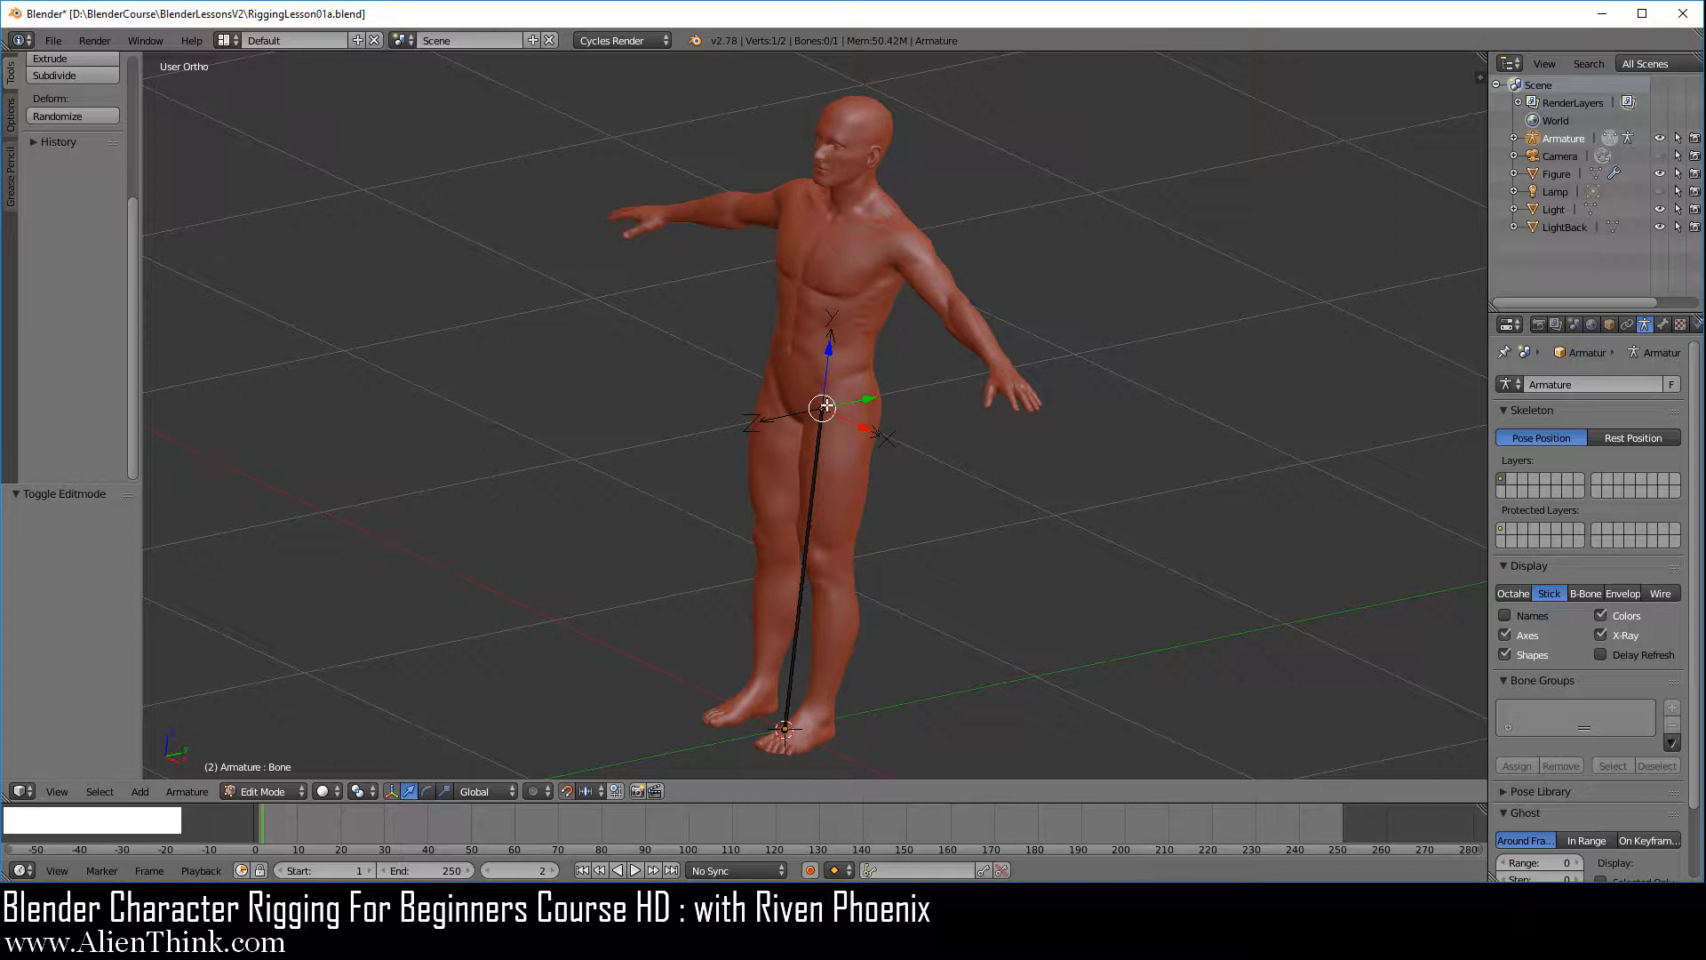
Turn on the display of bone names and return the bone display to Octahedral, seen from the front
{"action": "left_click", "coordinate": [1508, 613]}
{"action": "left_click", "coordinate": [1513, 594]}
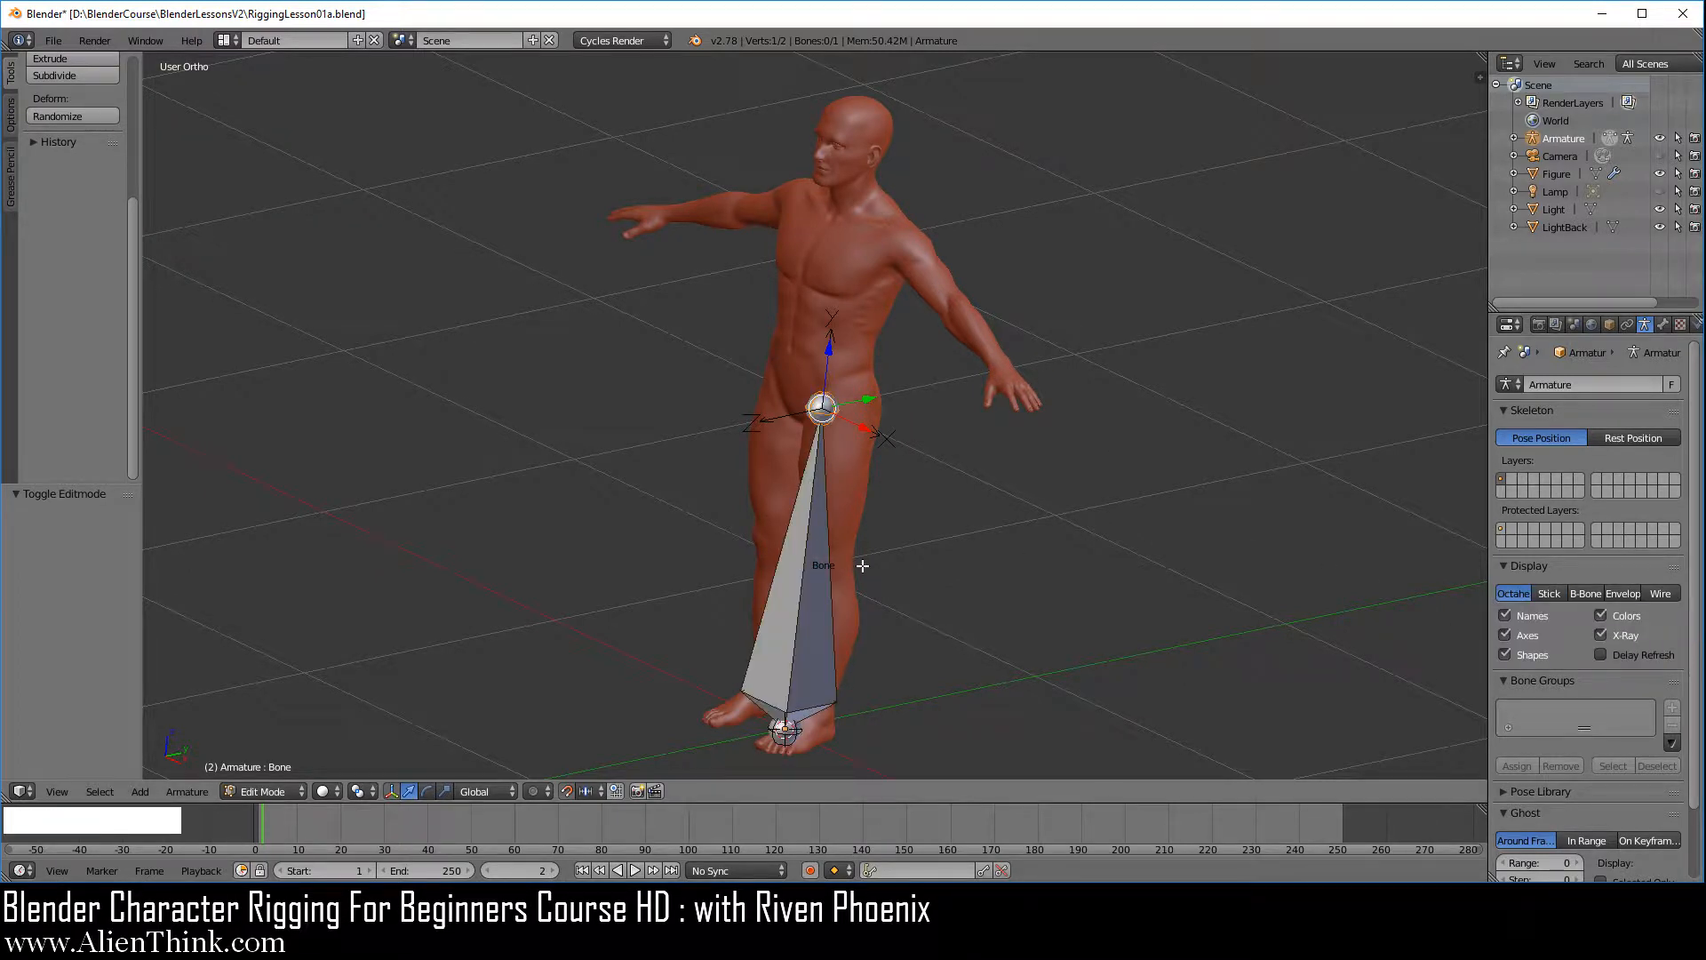
{"action": "key", "text": "KP_1"}
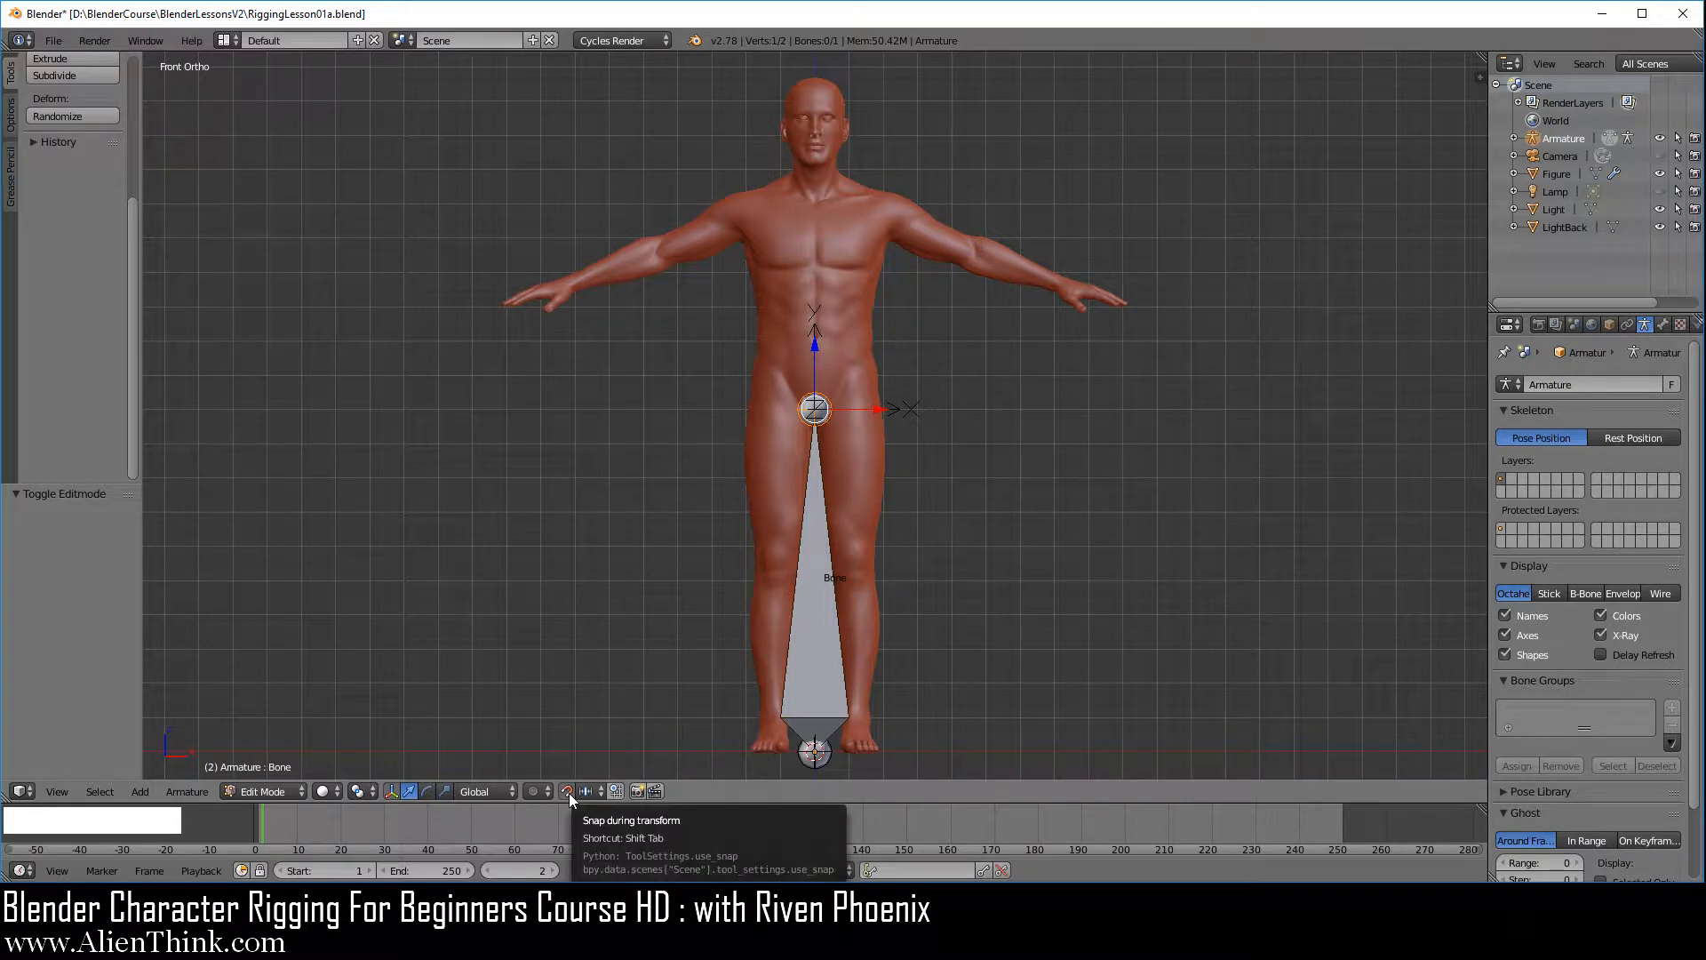
Select the bone's body and move the whole bone up 1.000 along Z to place its root at the figure's pelvis
{"action": "right_click", "coordinate": [815, 581]}
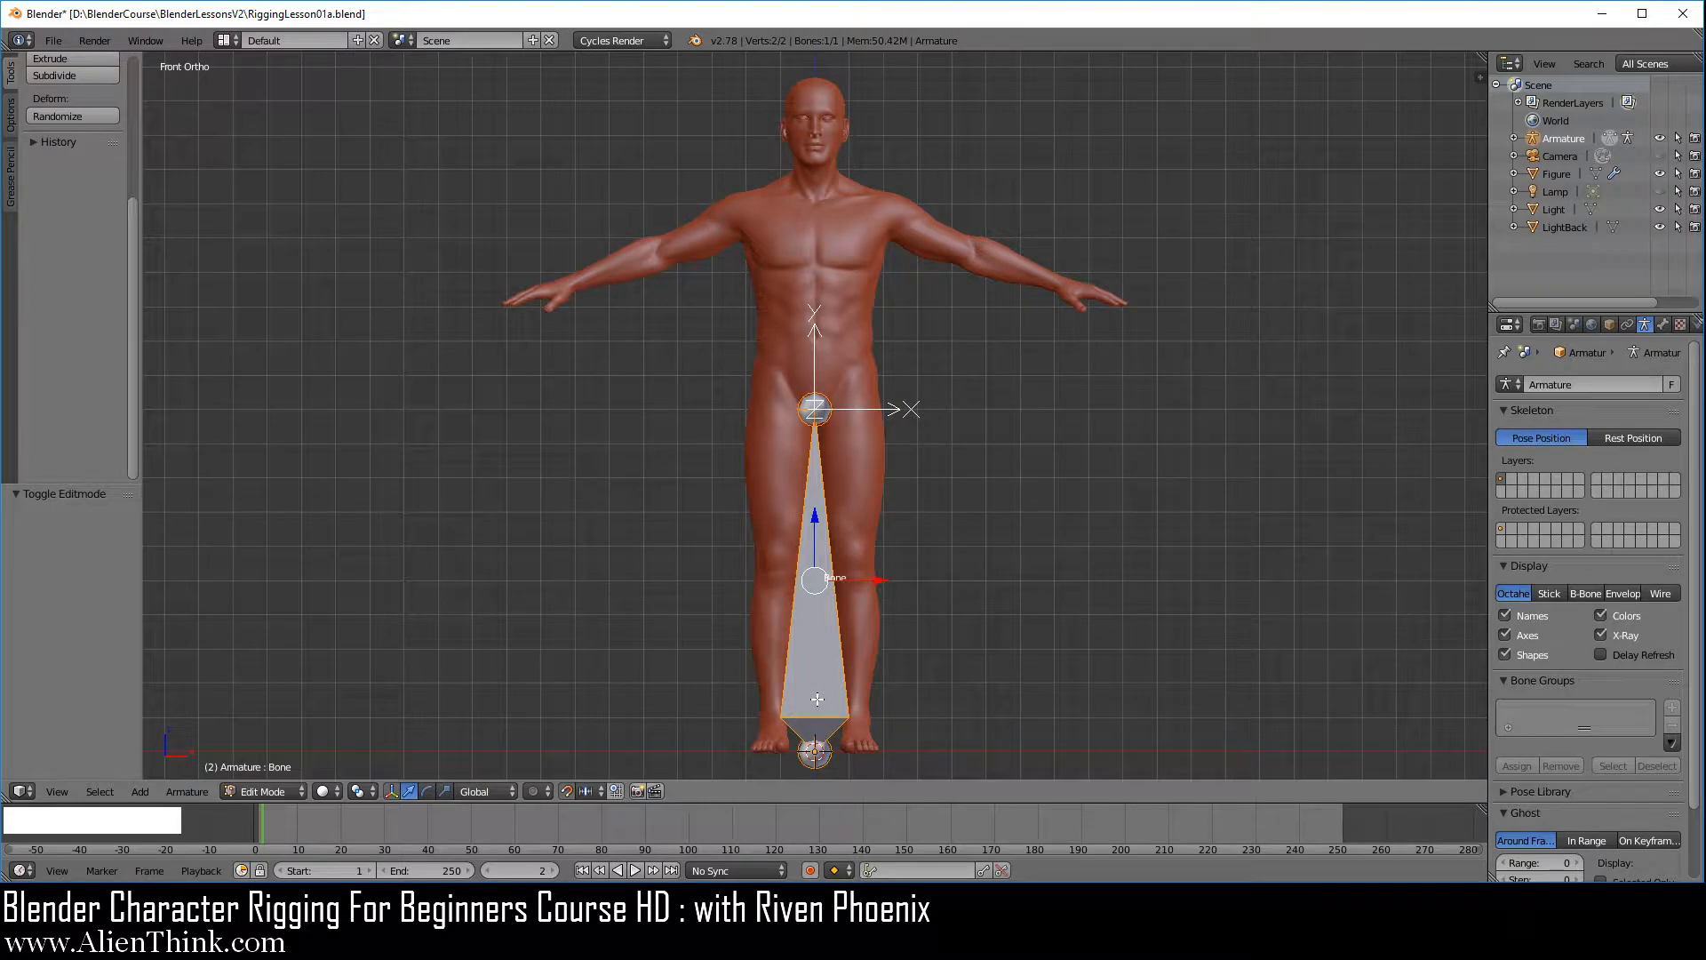
{"action": "left_click", "coordinate": [815, 518]}
{"action": "left_click_drag", "start_coordinate": [815, 518], "coordinate": [805, 188]}
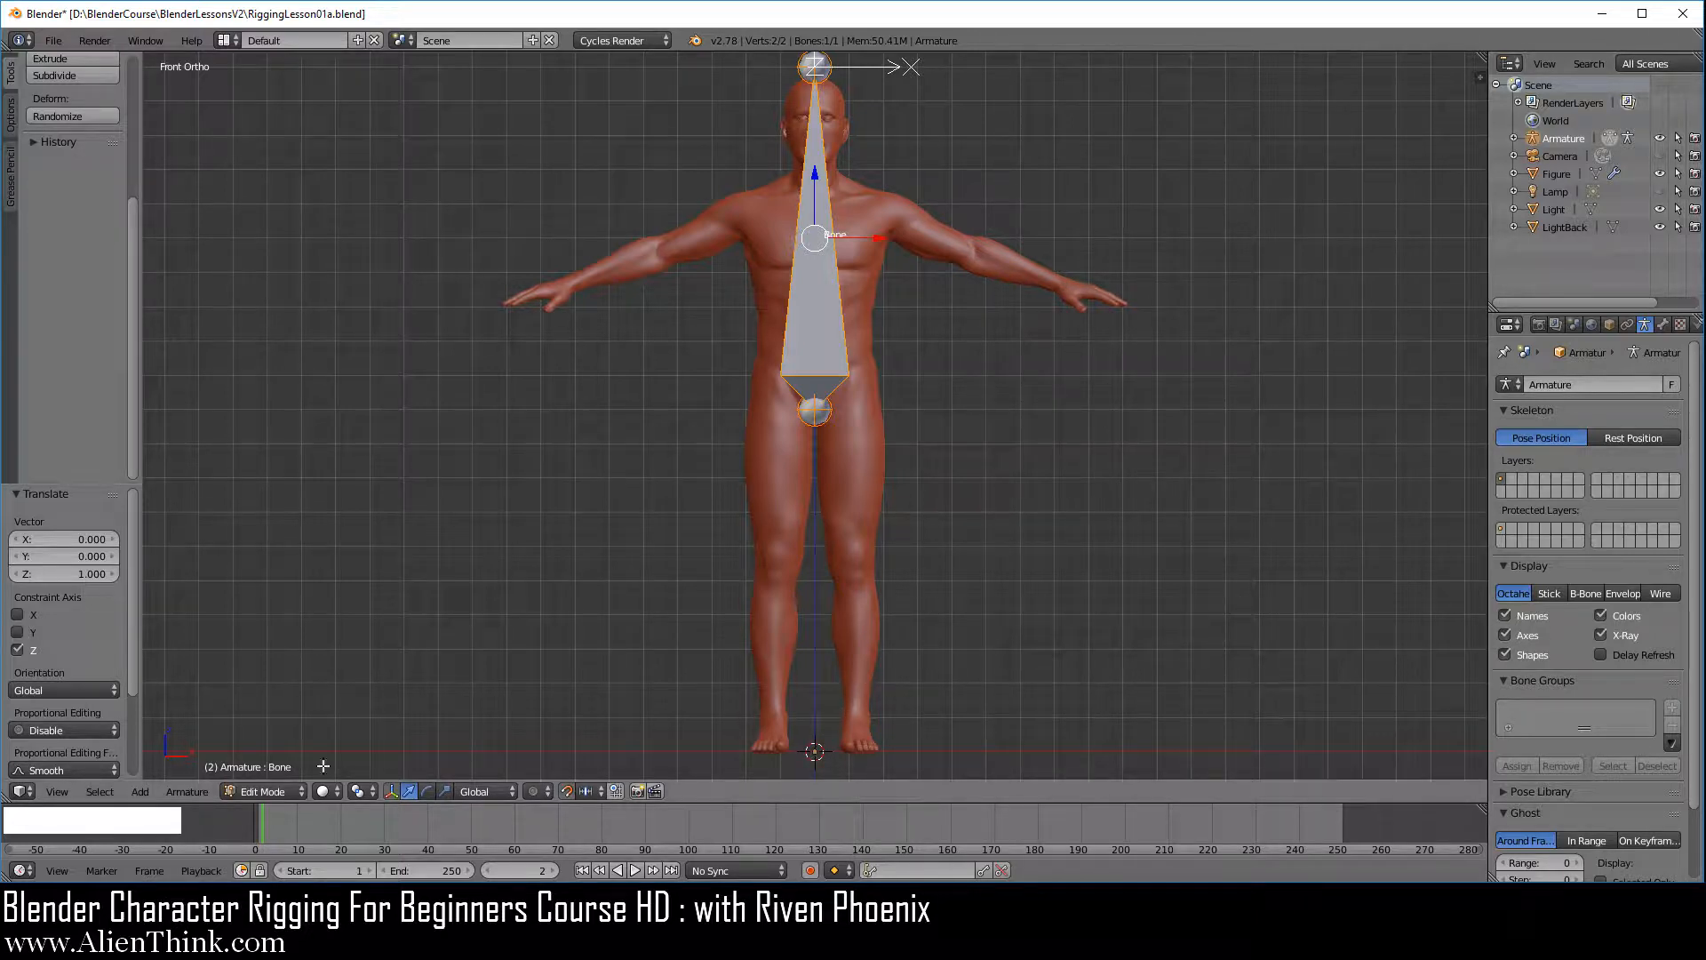
Select the figure and the armature in turn in Object Mode, and return the armature to Edit Mode
{"action": "left_click", "coordinate": [267, 790]}
{"action": "left_click", "coordinate": [276, 773]}
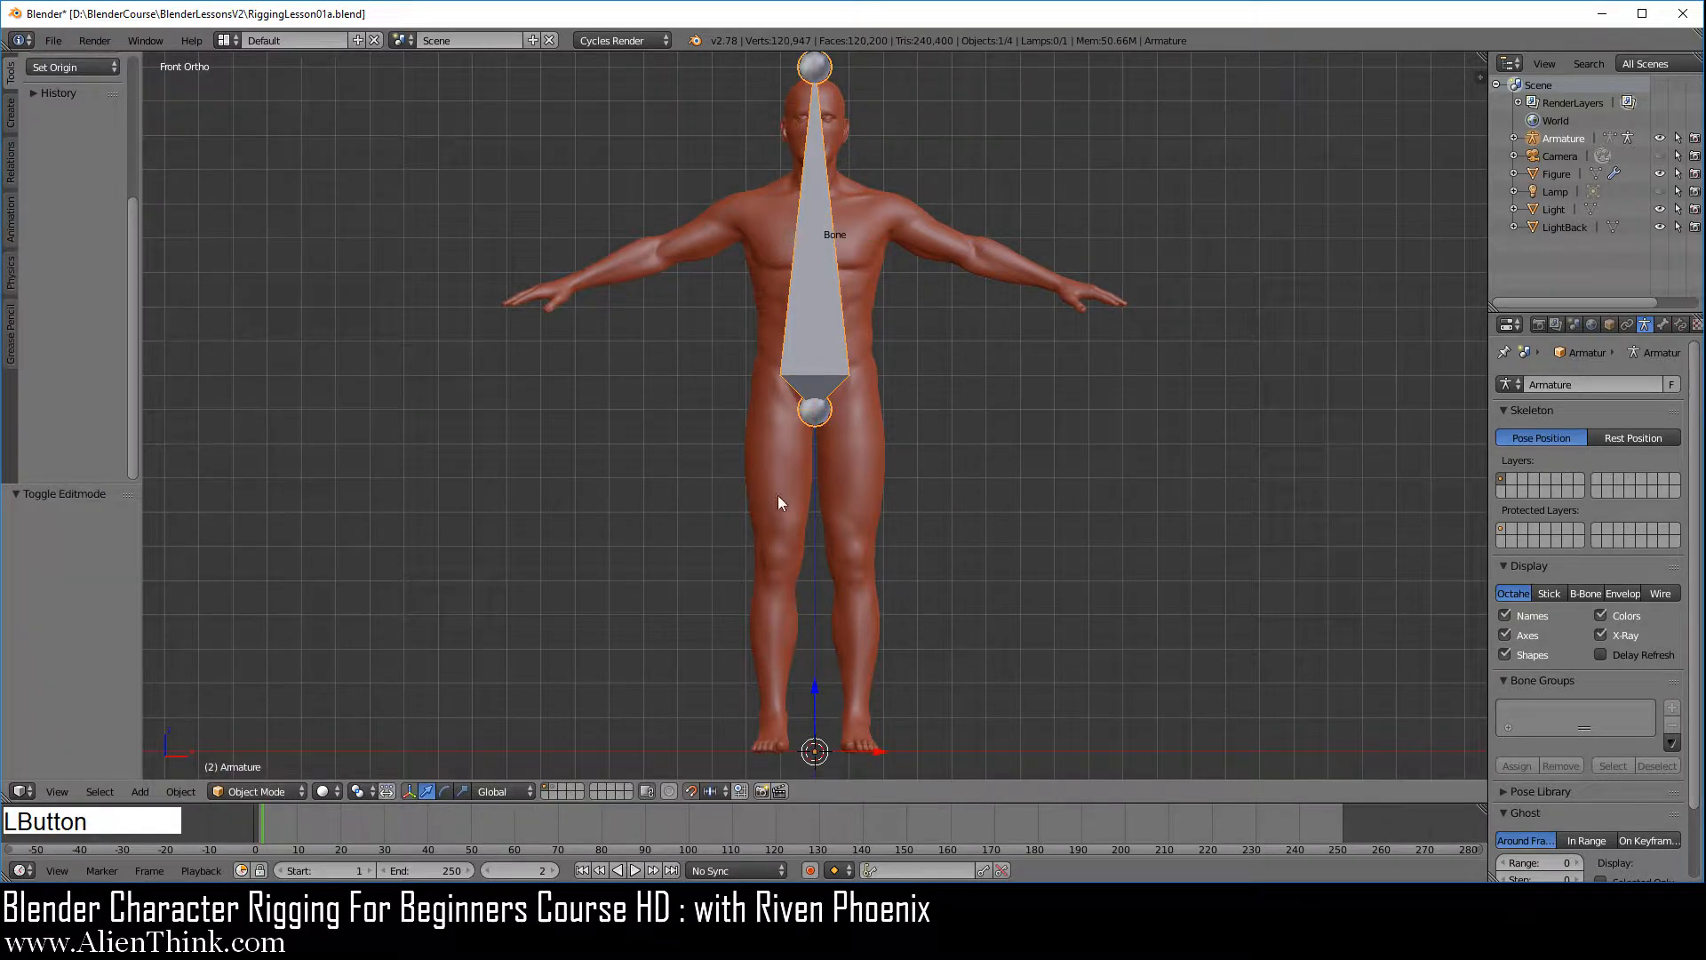
{"action": "middle_click_drag", "start_coordinate": [896, 464], "coordinate": [785, 587]}
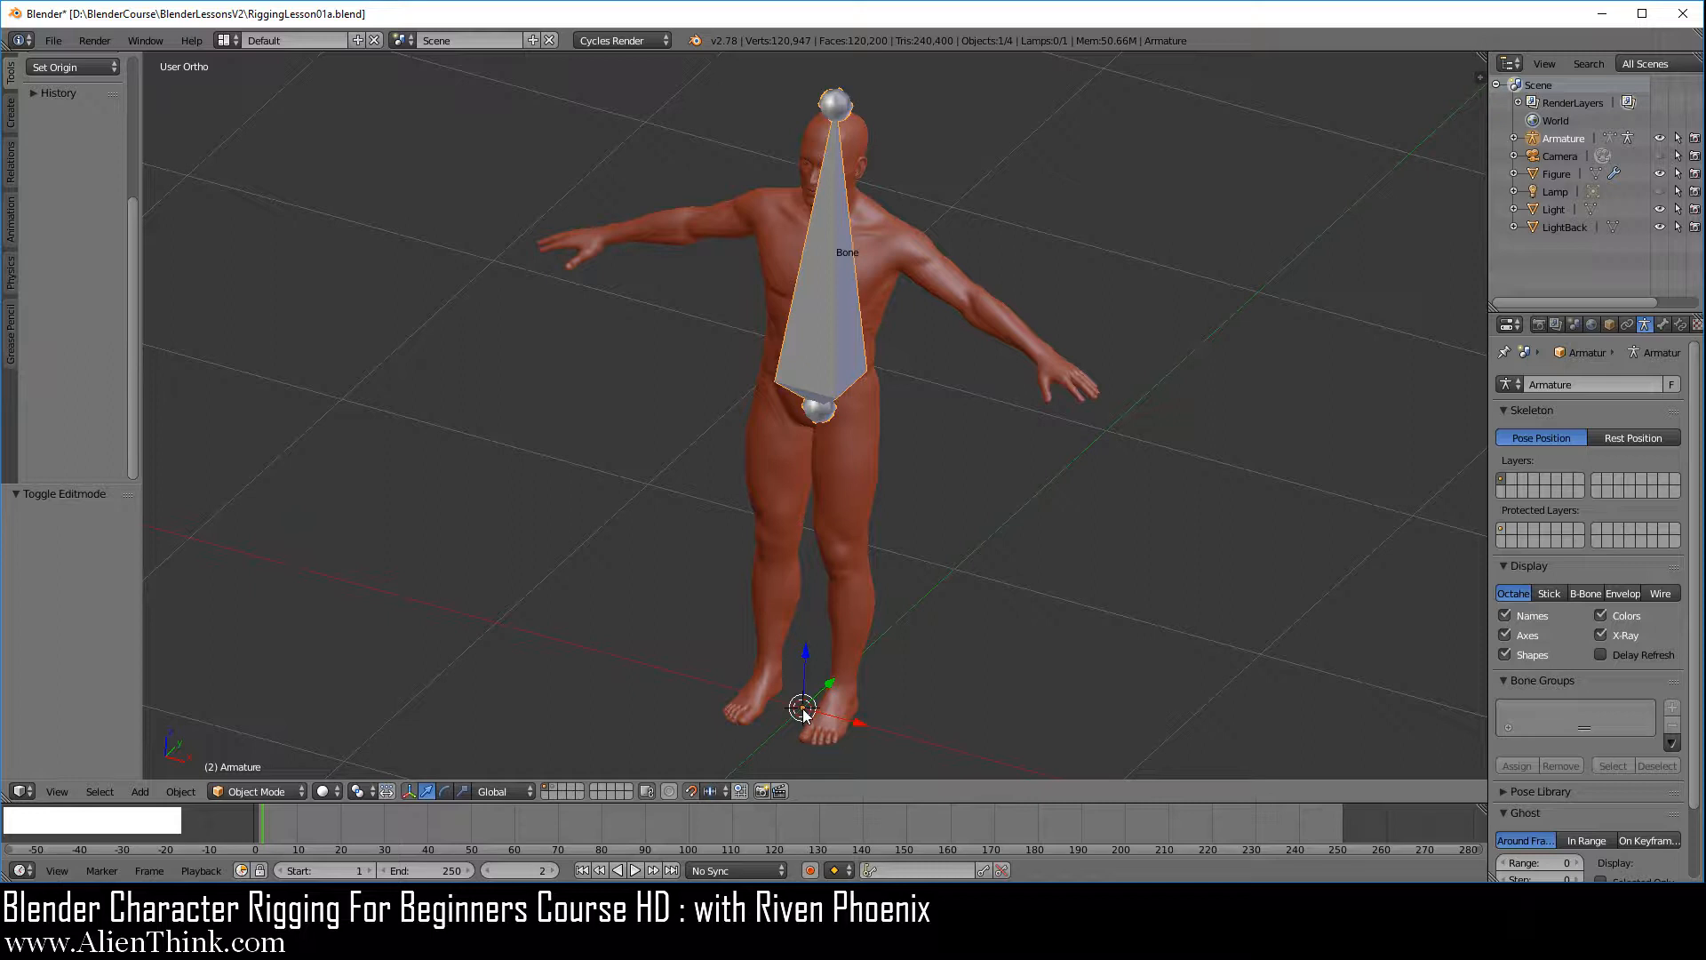
{"action": "right_click", "coordinate": [866, 471]}
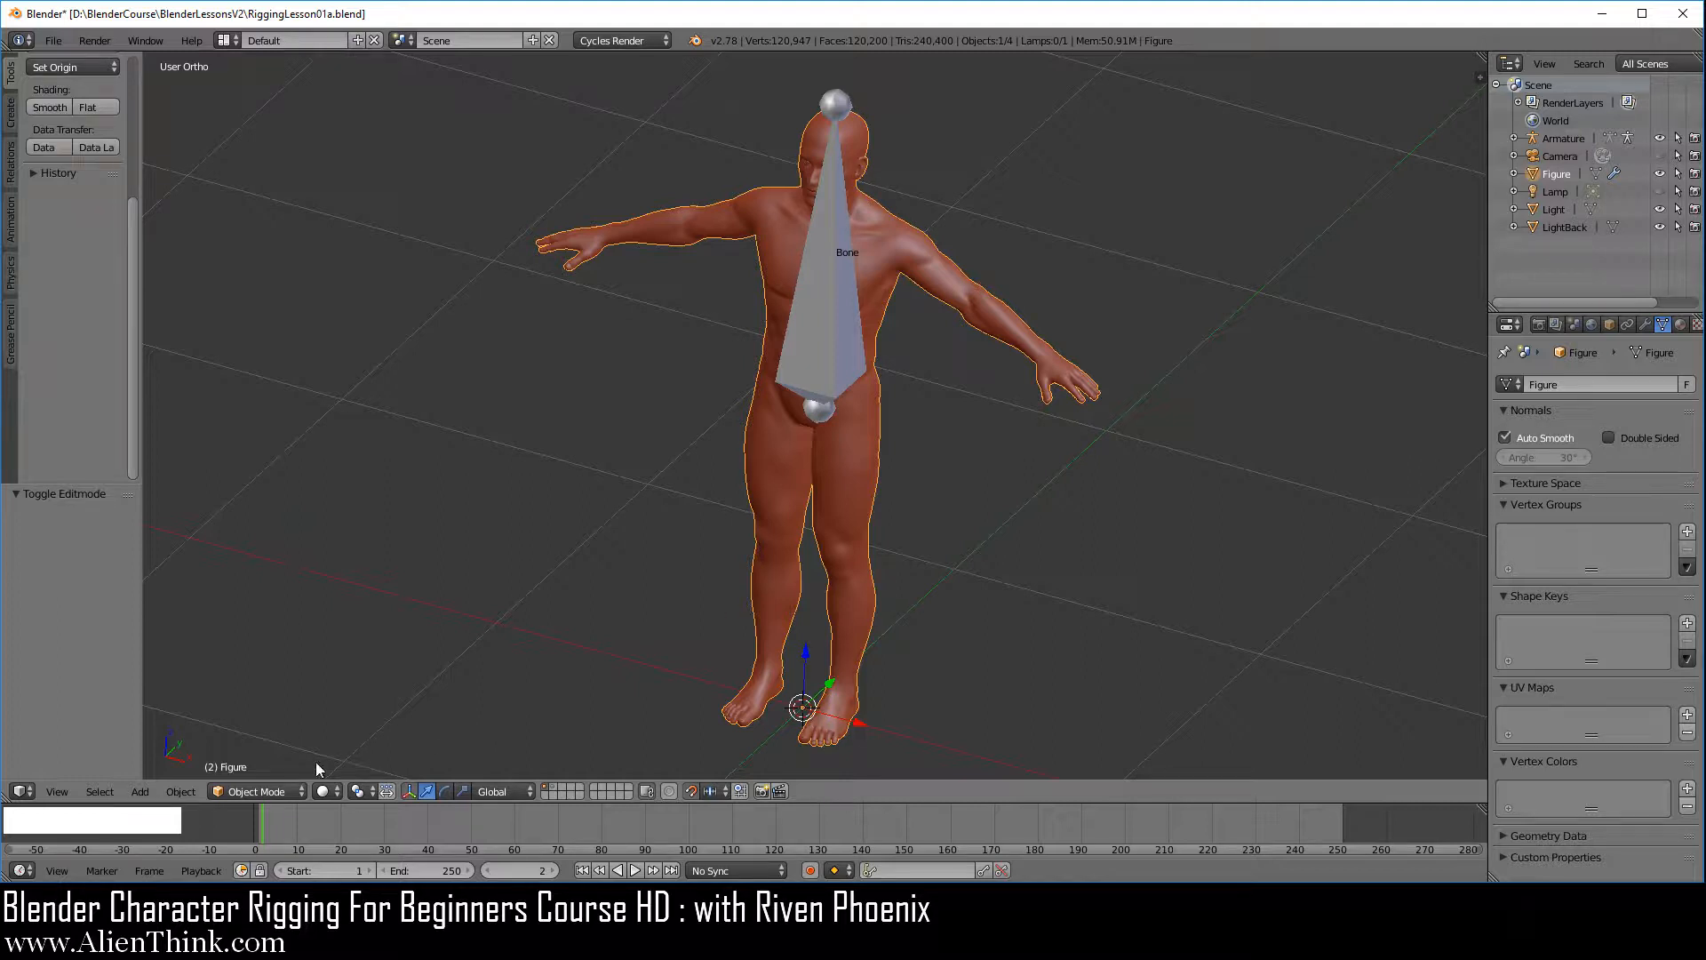
{"action": "right_click", "coordinate": [832, 332]}
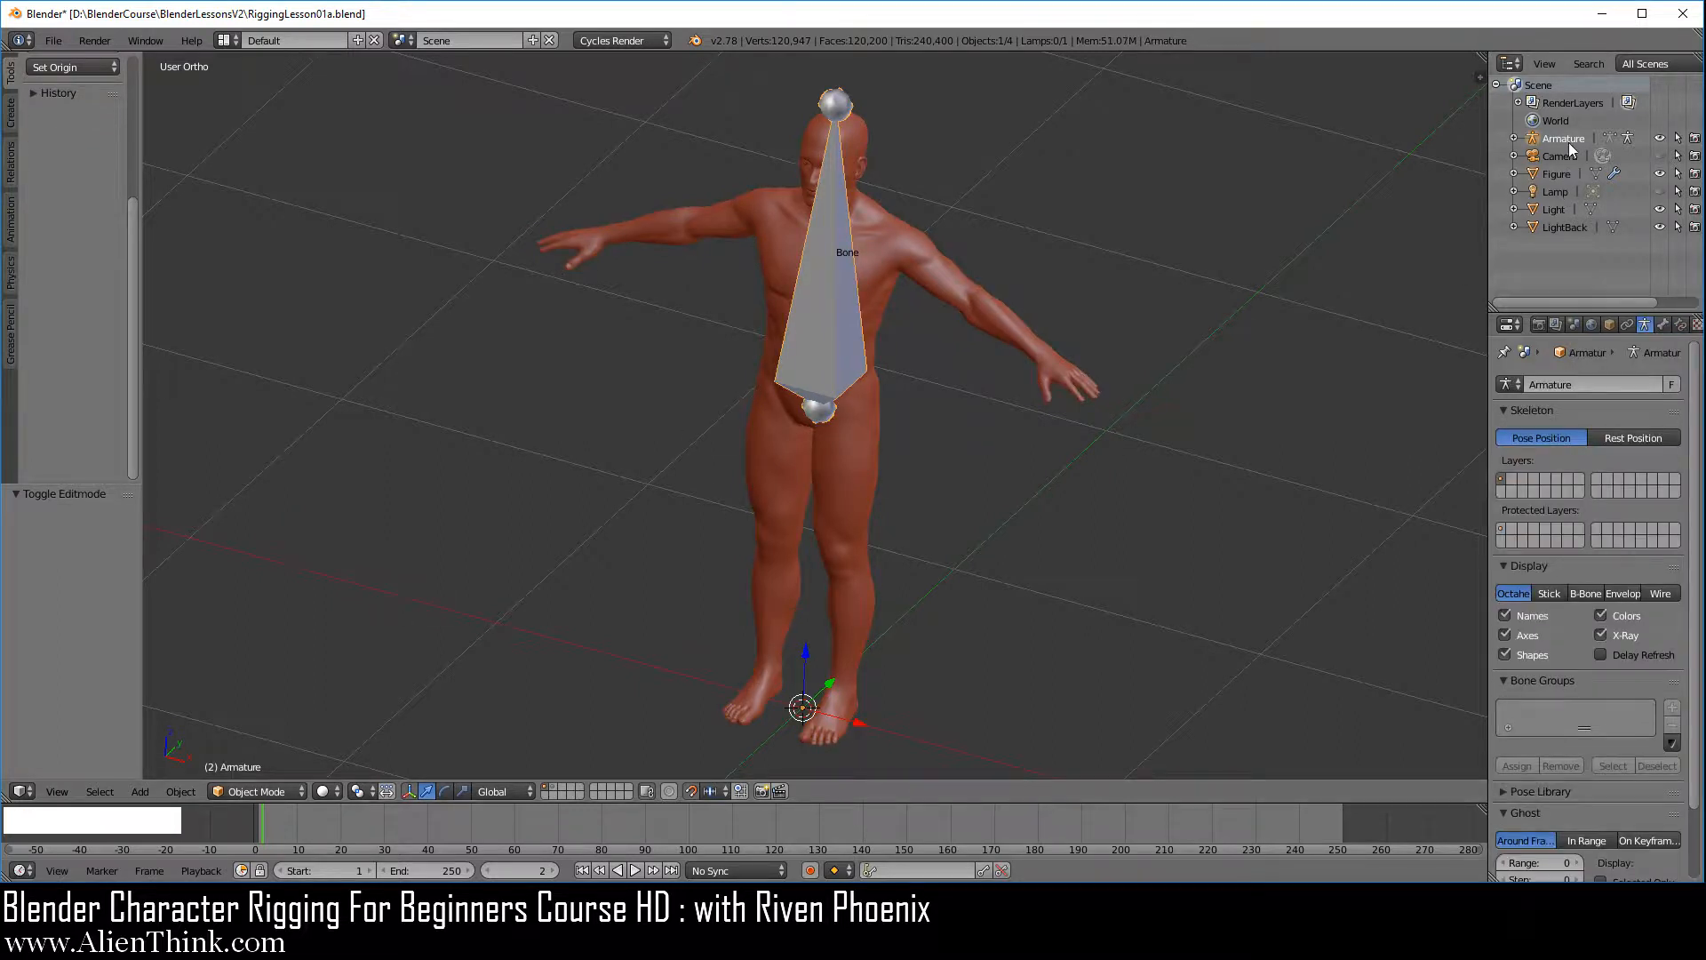
{"action": "left_click", "coordinate": [253, 791]}
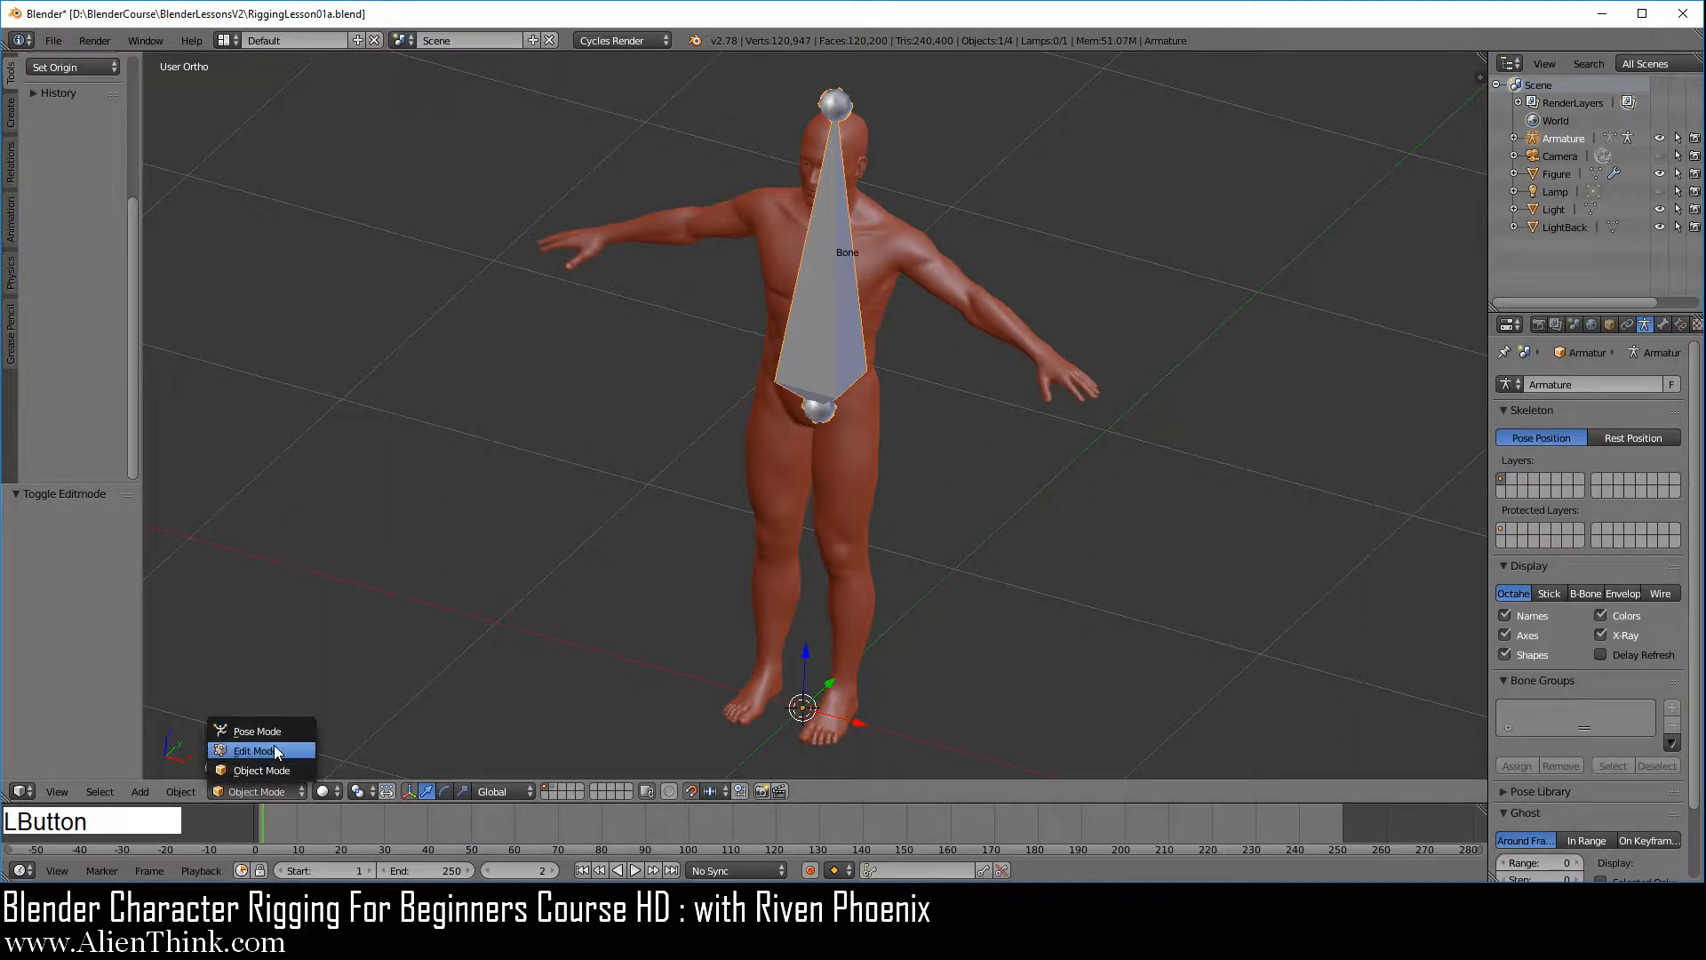
{"action": "left_click", "coordinate": [274, 751]}
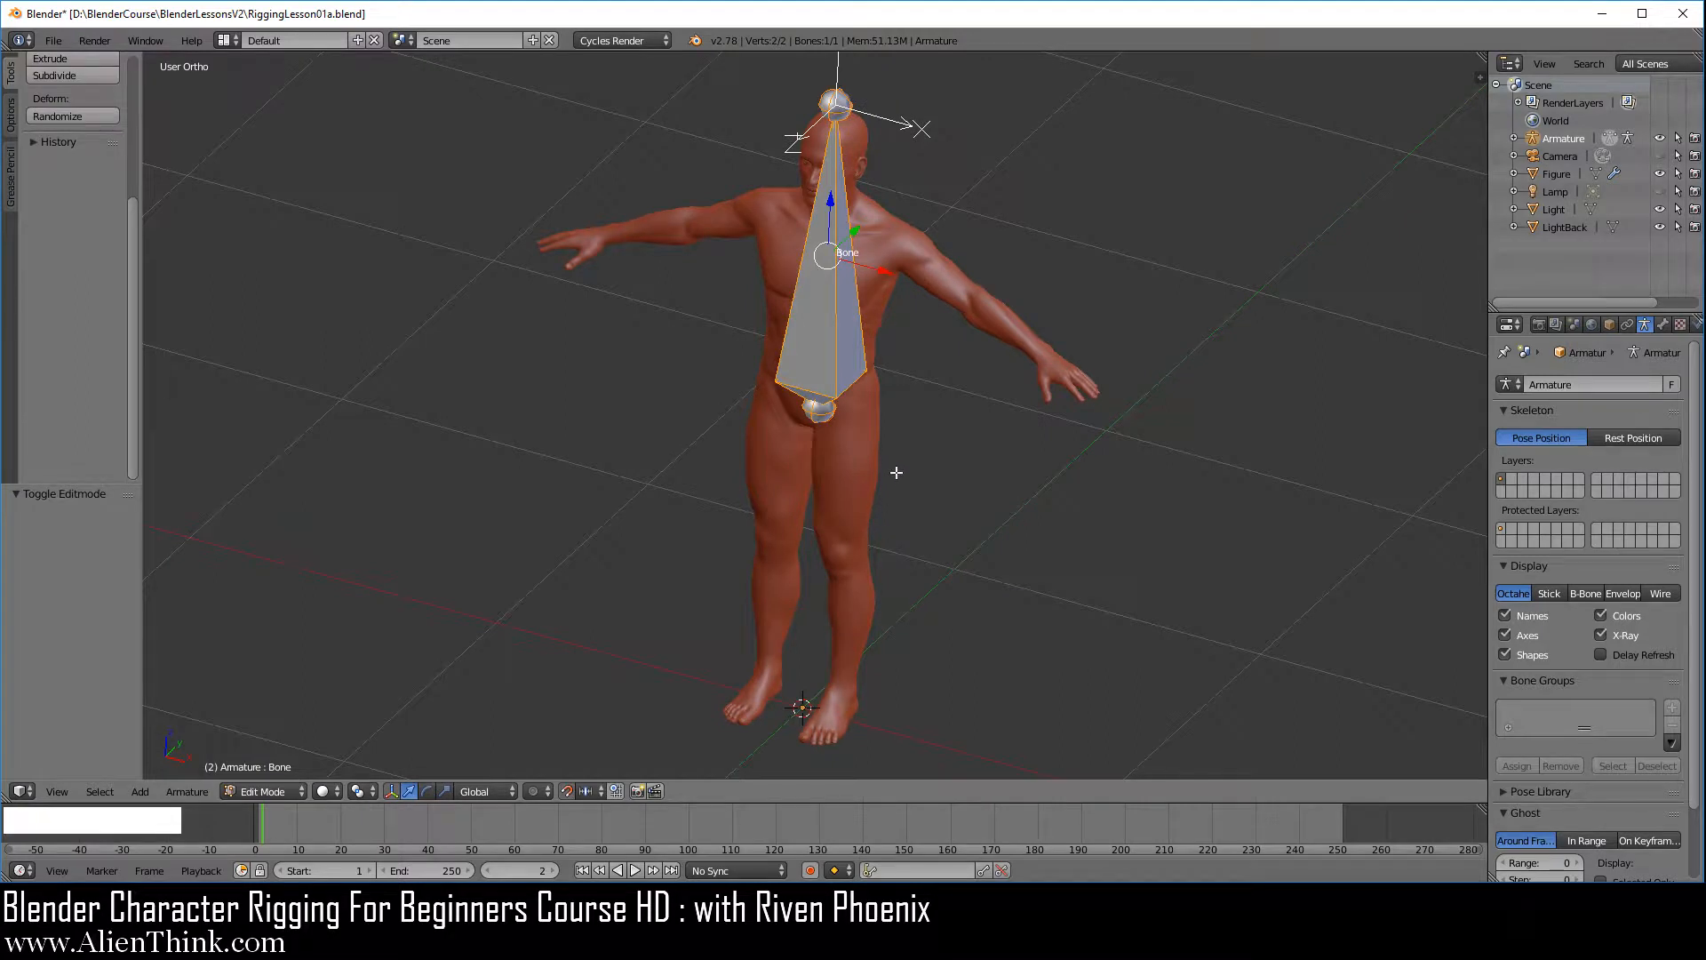
In the right side view, subdivide the bone twice with one cut each to form a four-bone chain, and save the file
{"action": "key", "text": "1"}
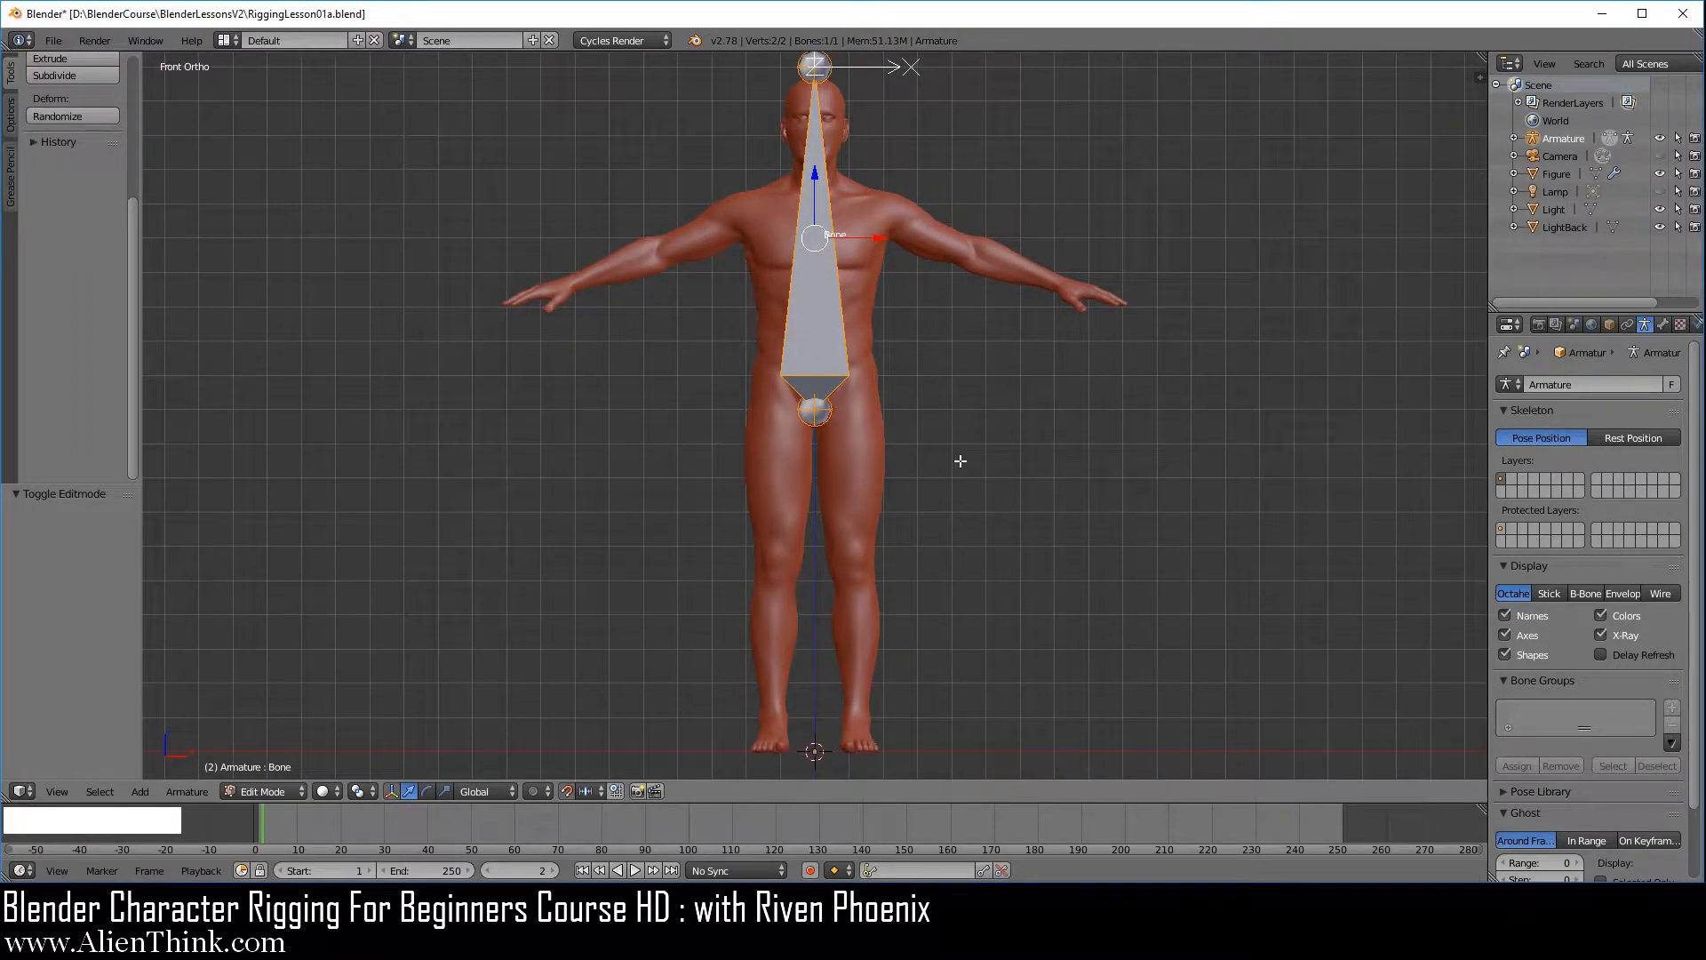
{"action": "key", "text": "3"}
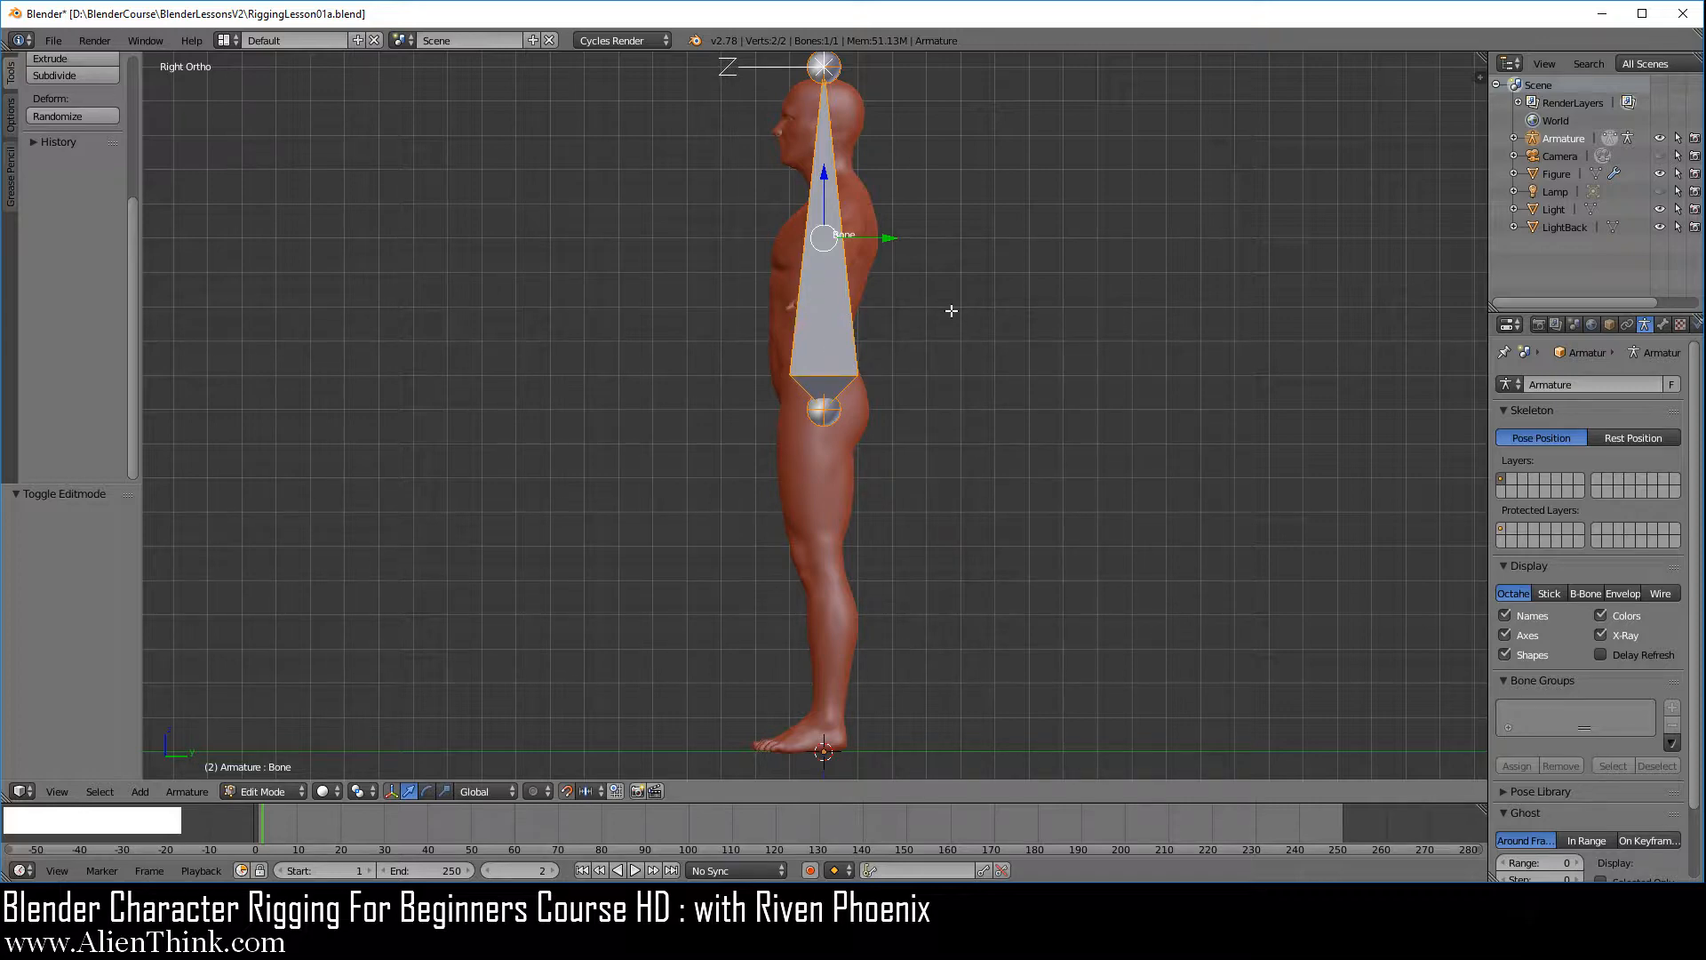
{"action": "scroll", "coordinate": [996, 328], "scroll_direction": "up", "scroll_amount": 3}
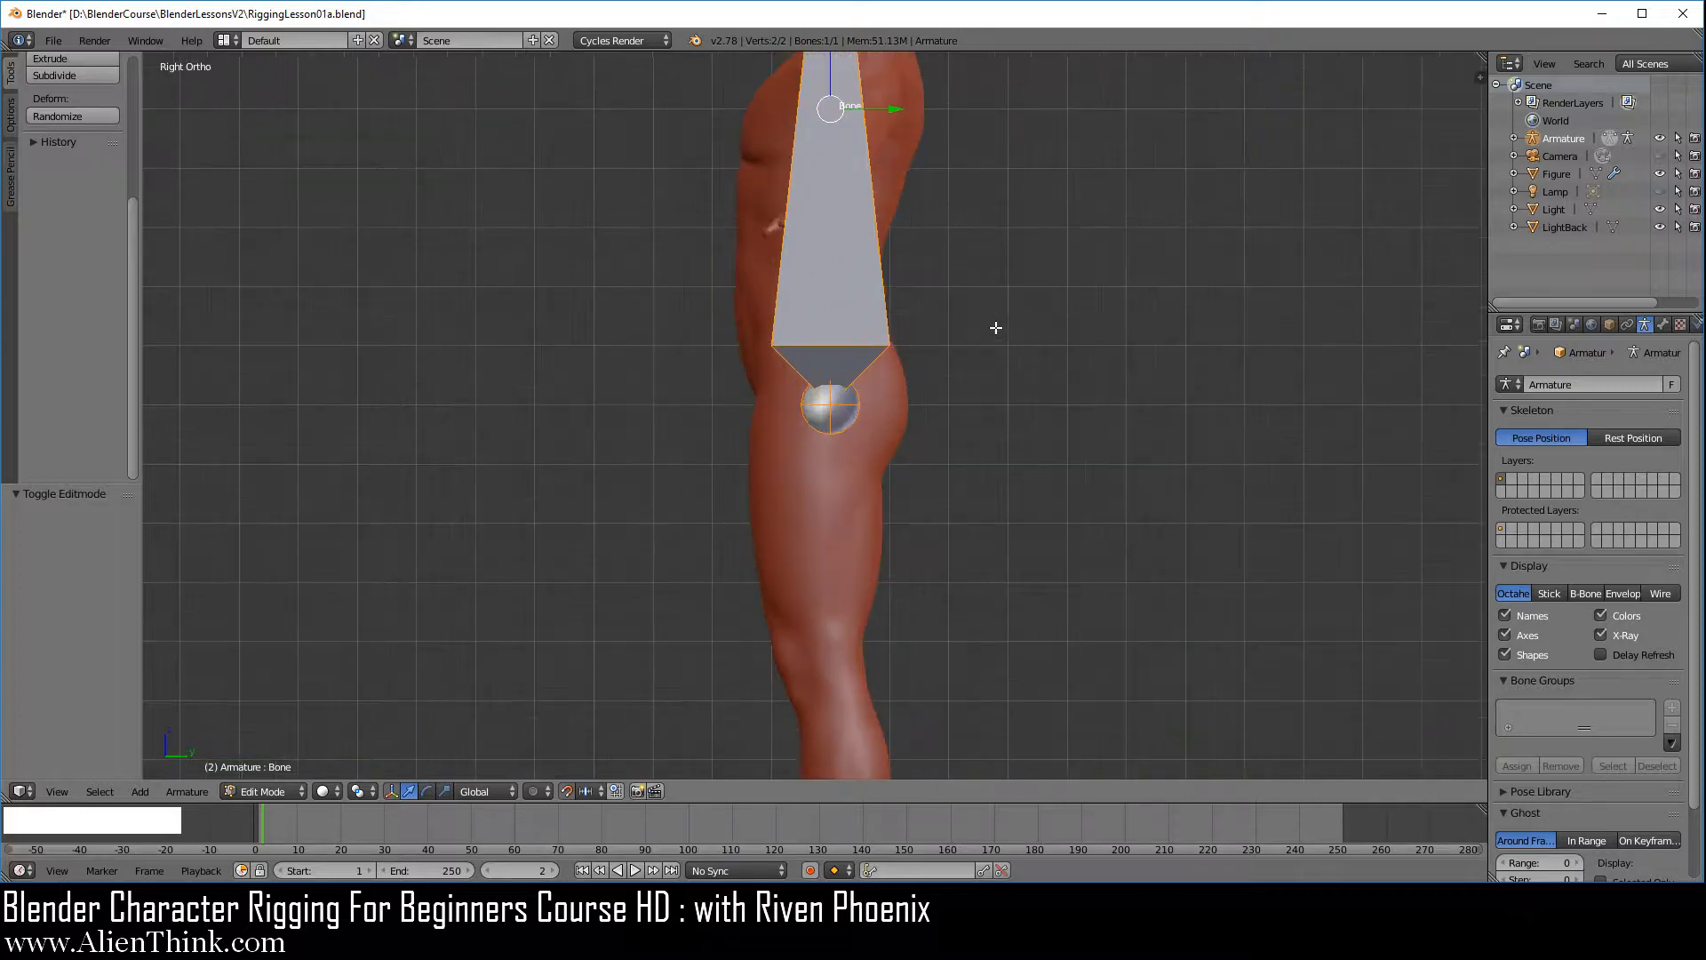
{"action": "middle_click_drag", "start_coordinate": [975, 122], "coordinate": [950, 510], "text": "shift"}
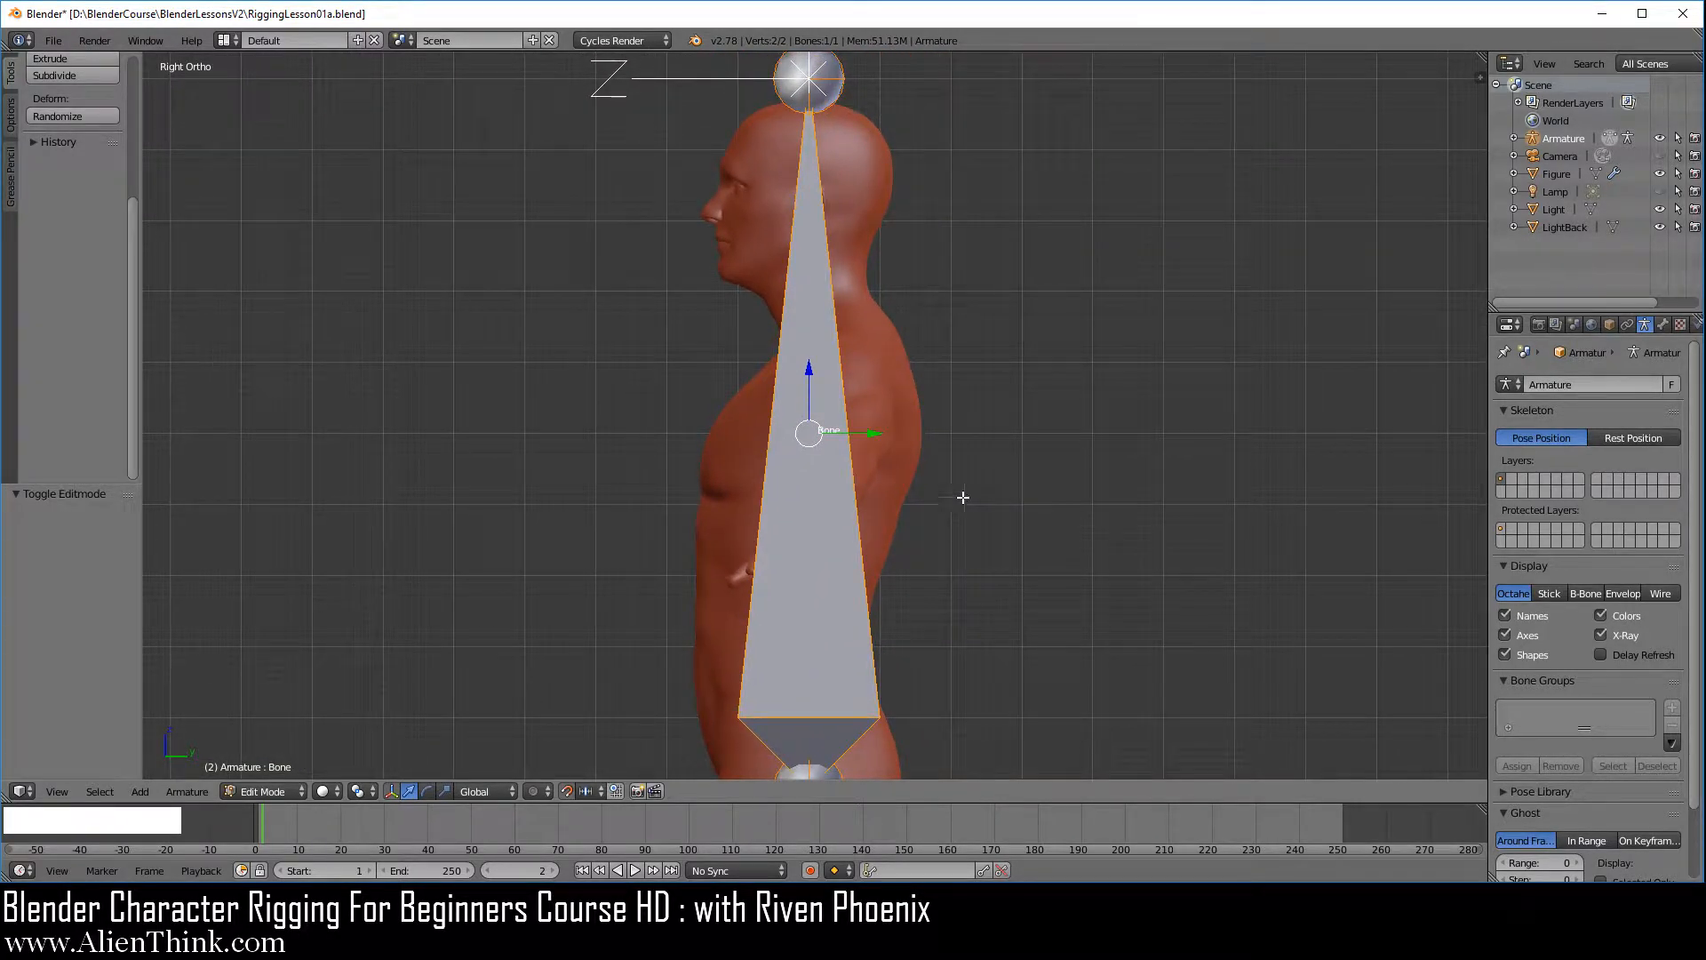
{"action": "right_click", "coordinate": [818, 431]}
{"action": "key", "text": "w"}
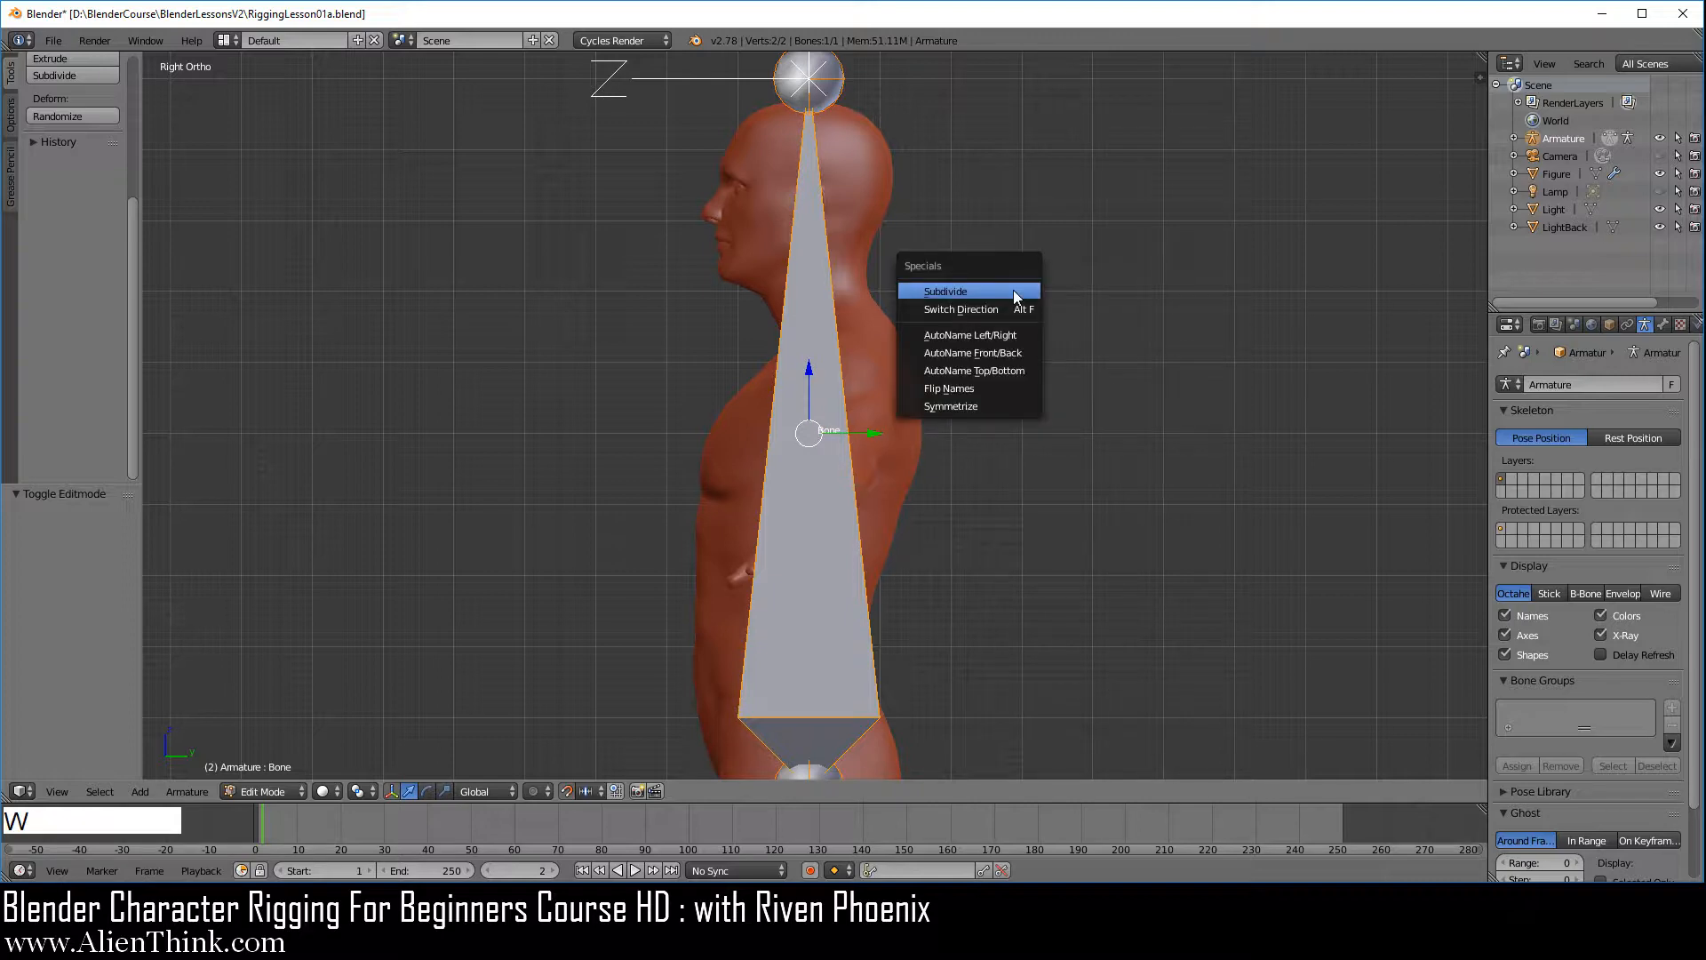
{"action": "left_click", "coordinate": [1010, 286]}
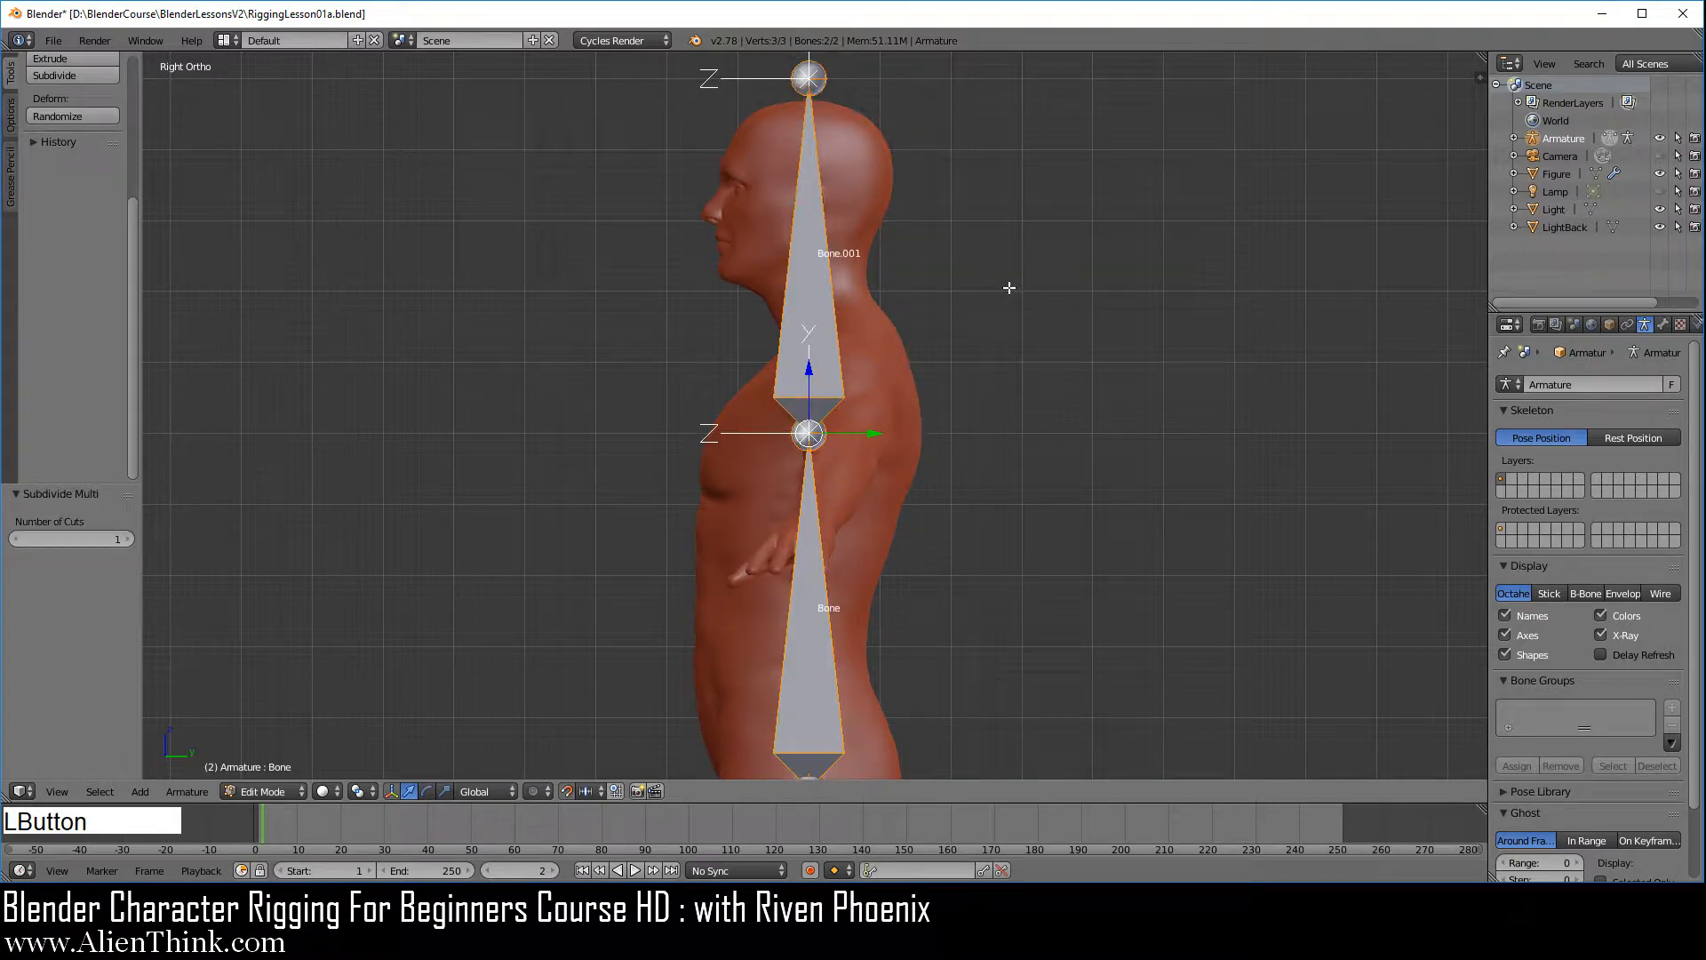
{"action": "key", "text": "w"}
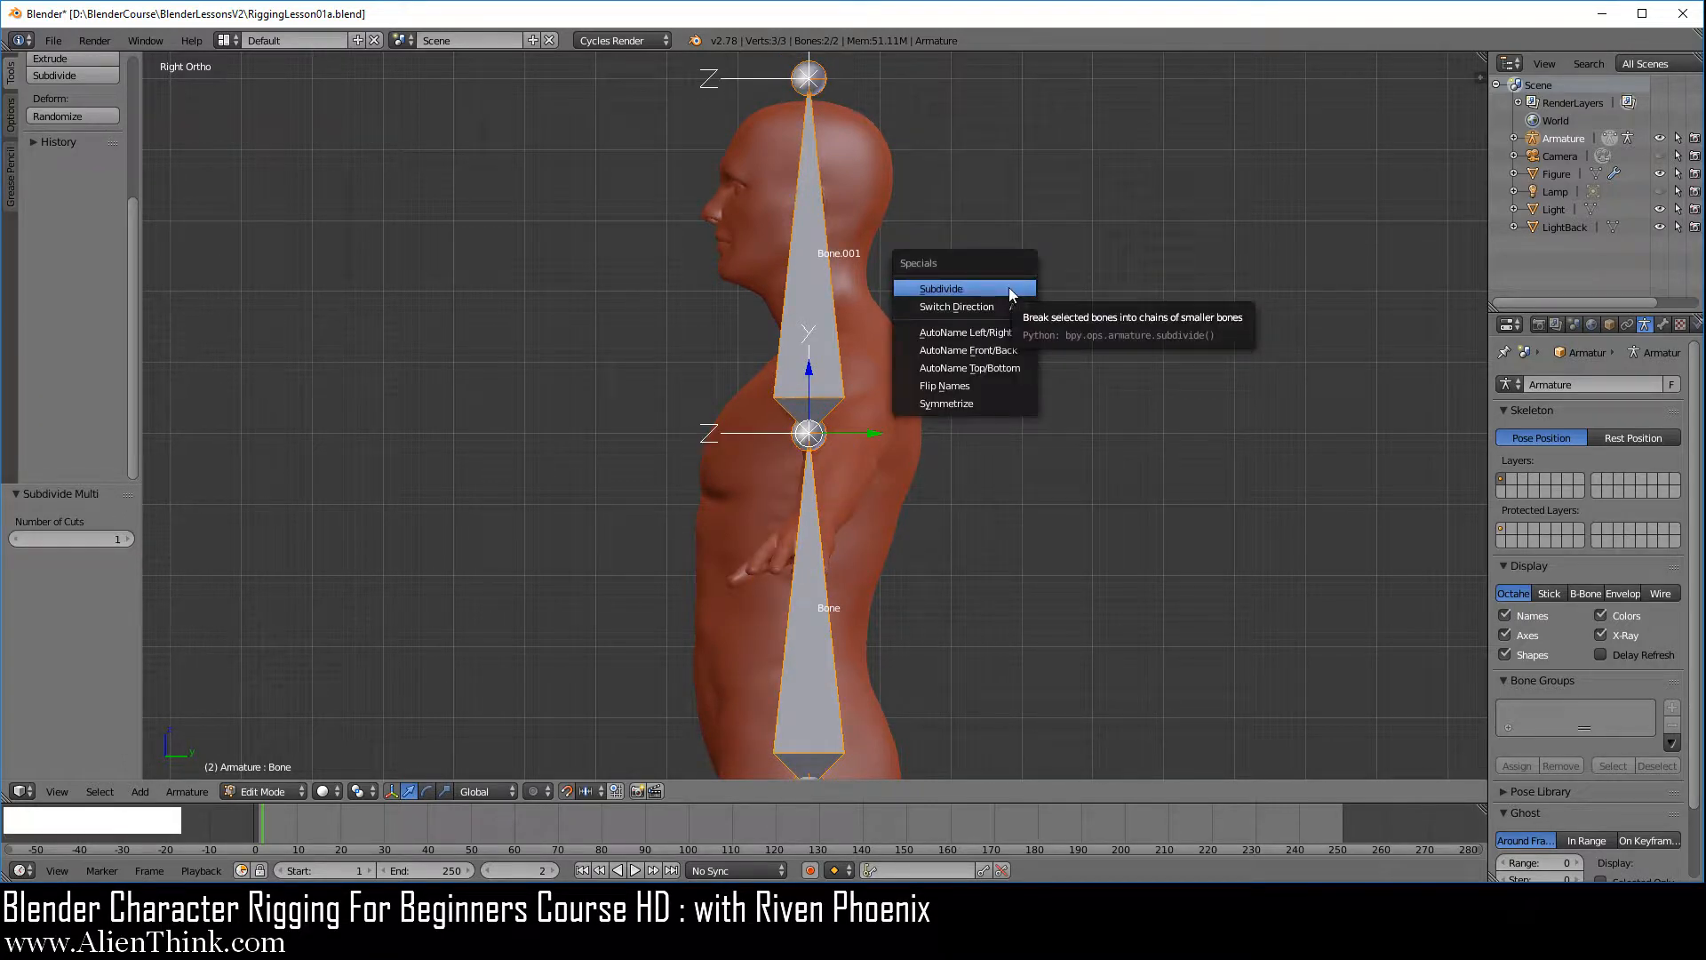
{"action": "left_click", "coordinate": [1009, 288]}
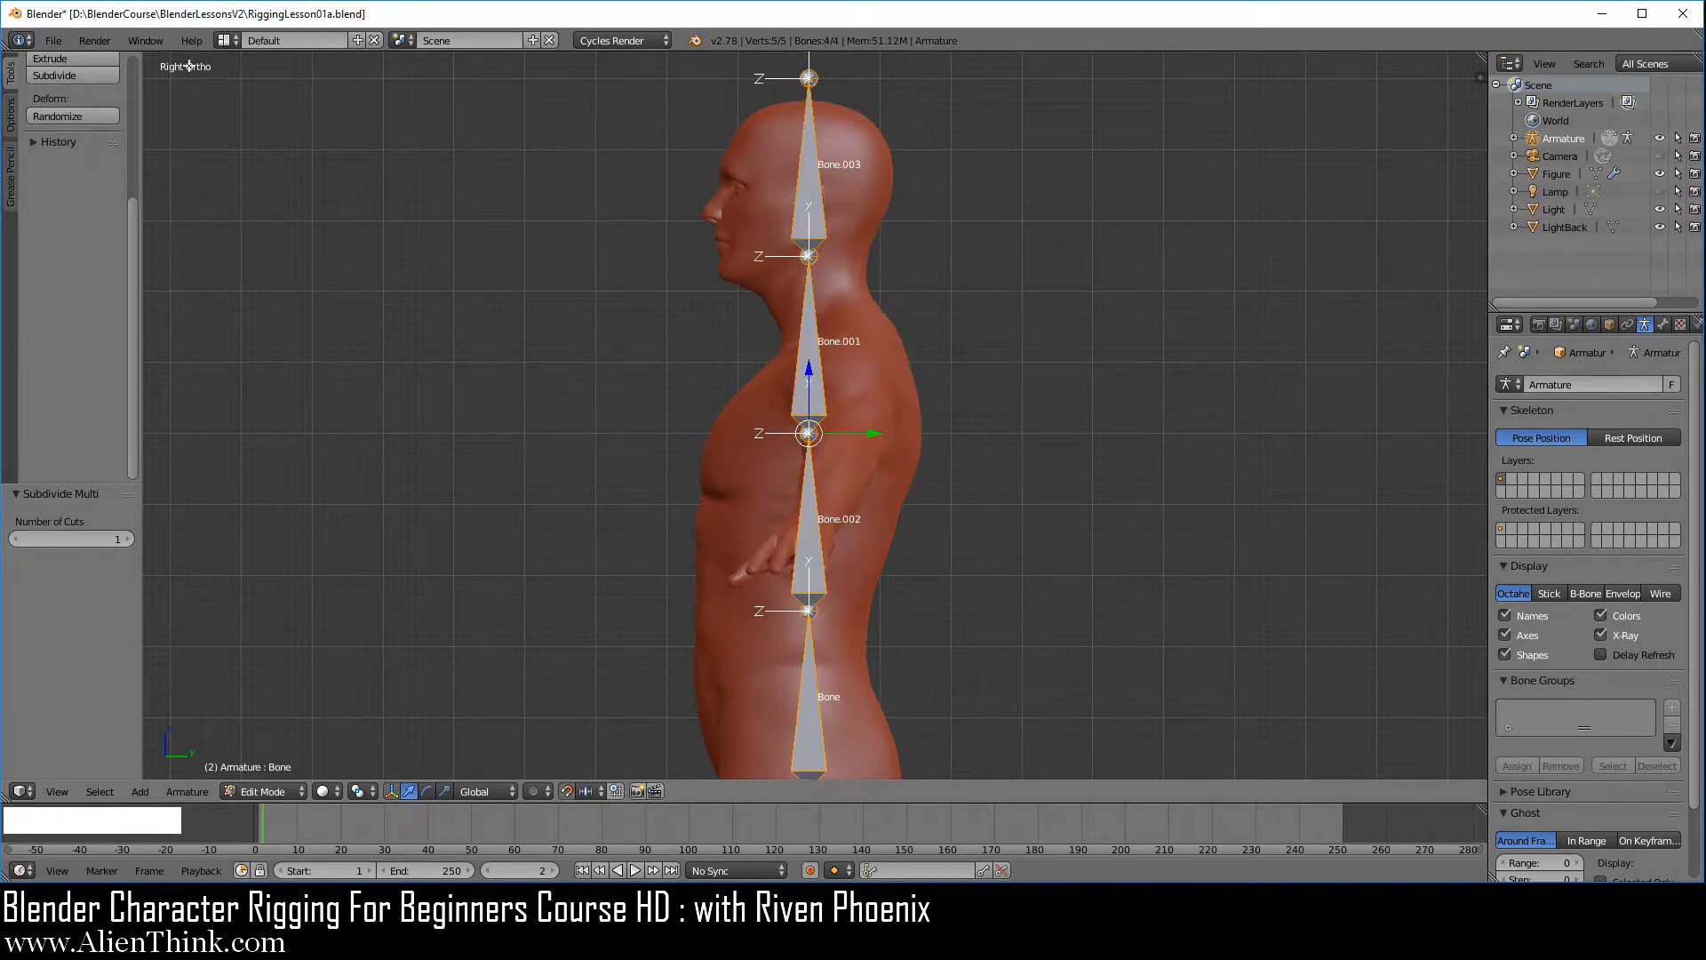
{"action": "left_click", "coordinate": [54, 40]}
{"action": "left_click", "coordinate": [99, 169]}
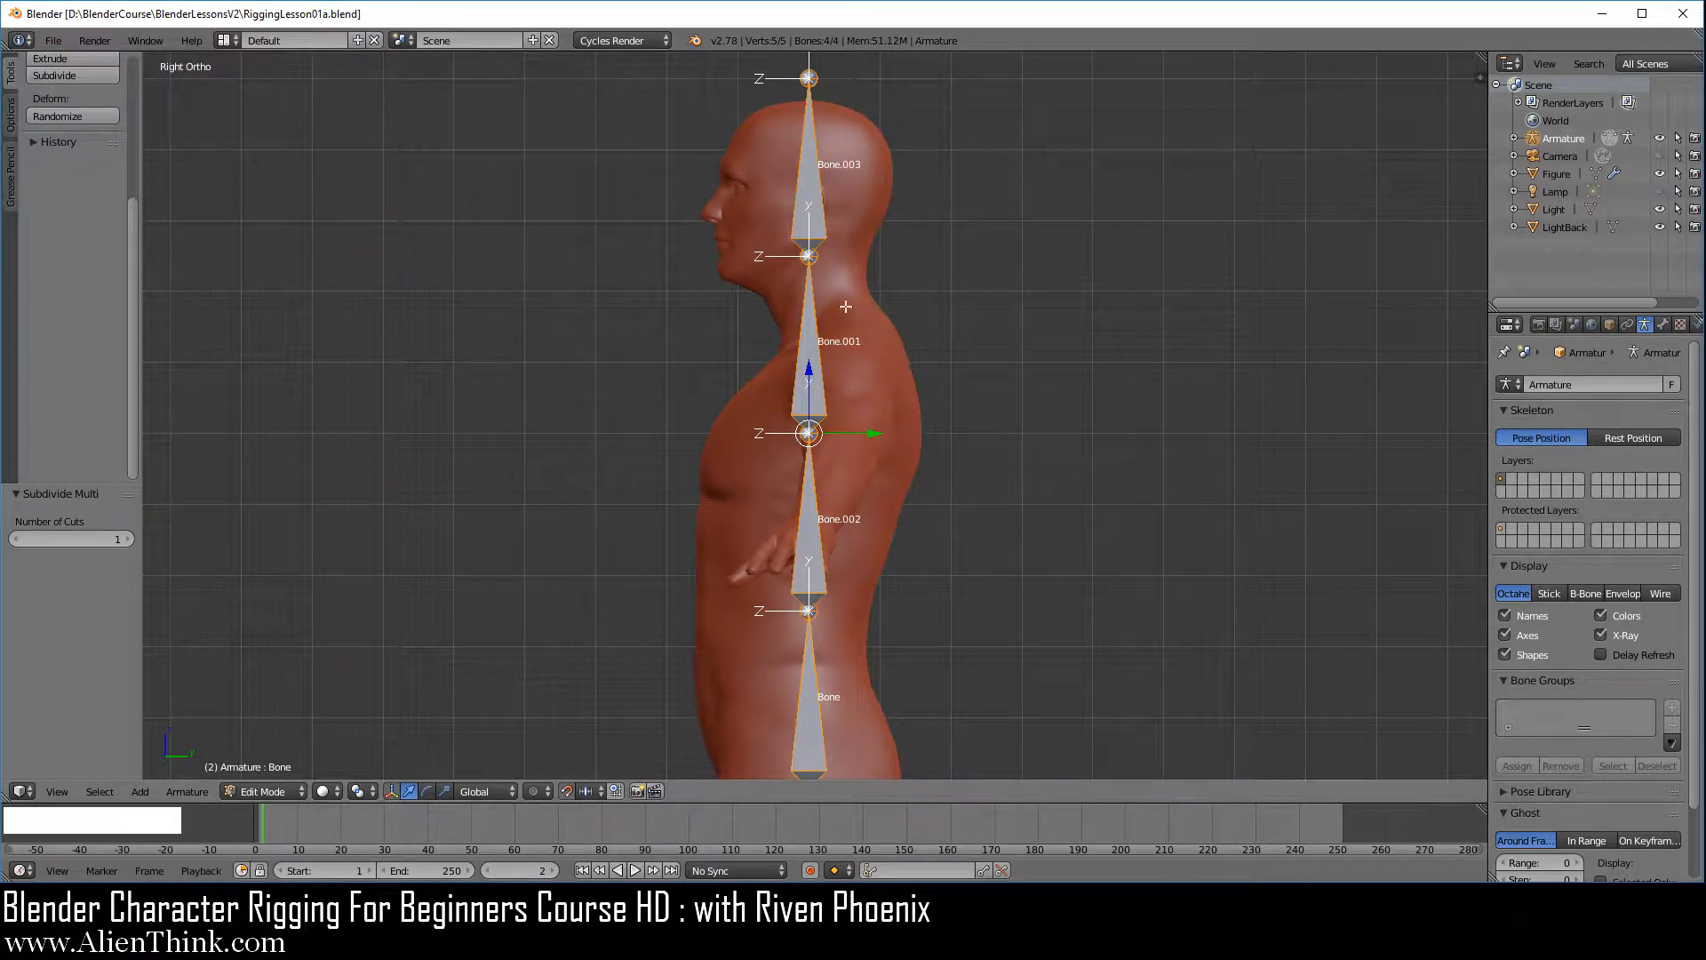
Select the lowest bone of the chain, the bone directly above it, and the lowest bone again
{"action": "scroll", "coordinate": [868, 550], "scroll_direction": "down", "scroll_amount": 1}
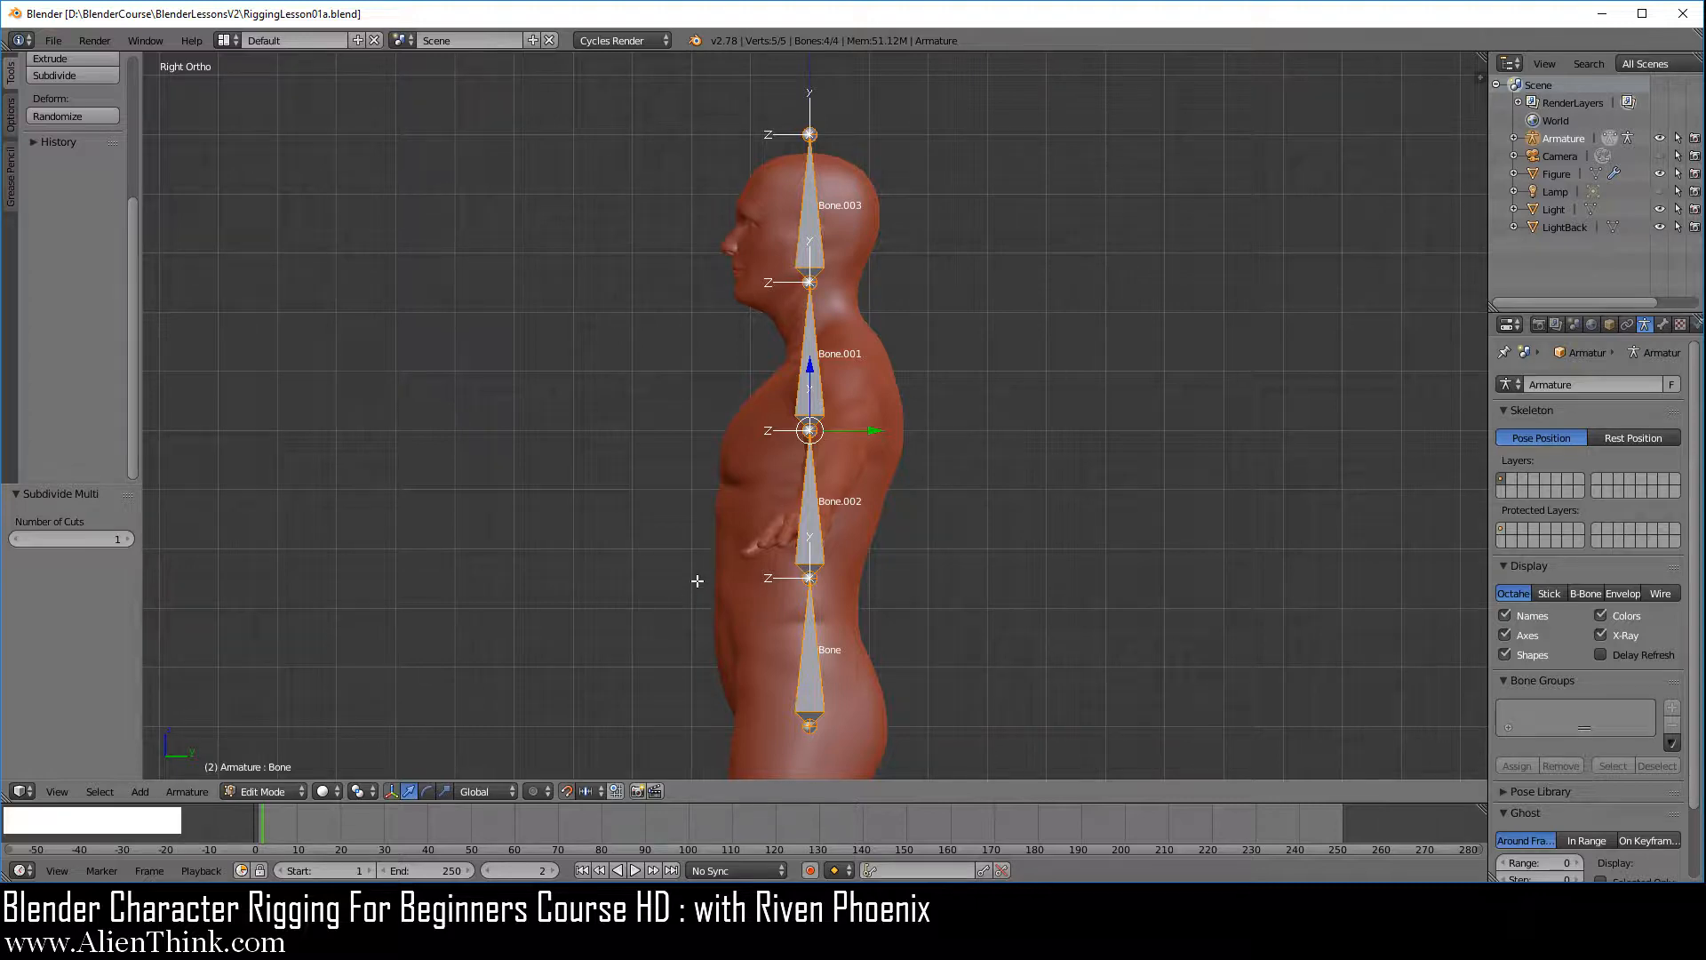
{"action": "right_click", "coordinate": [811, 637]}
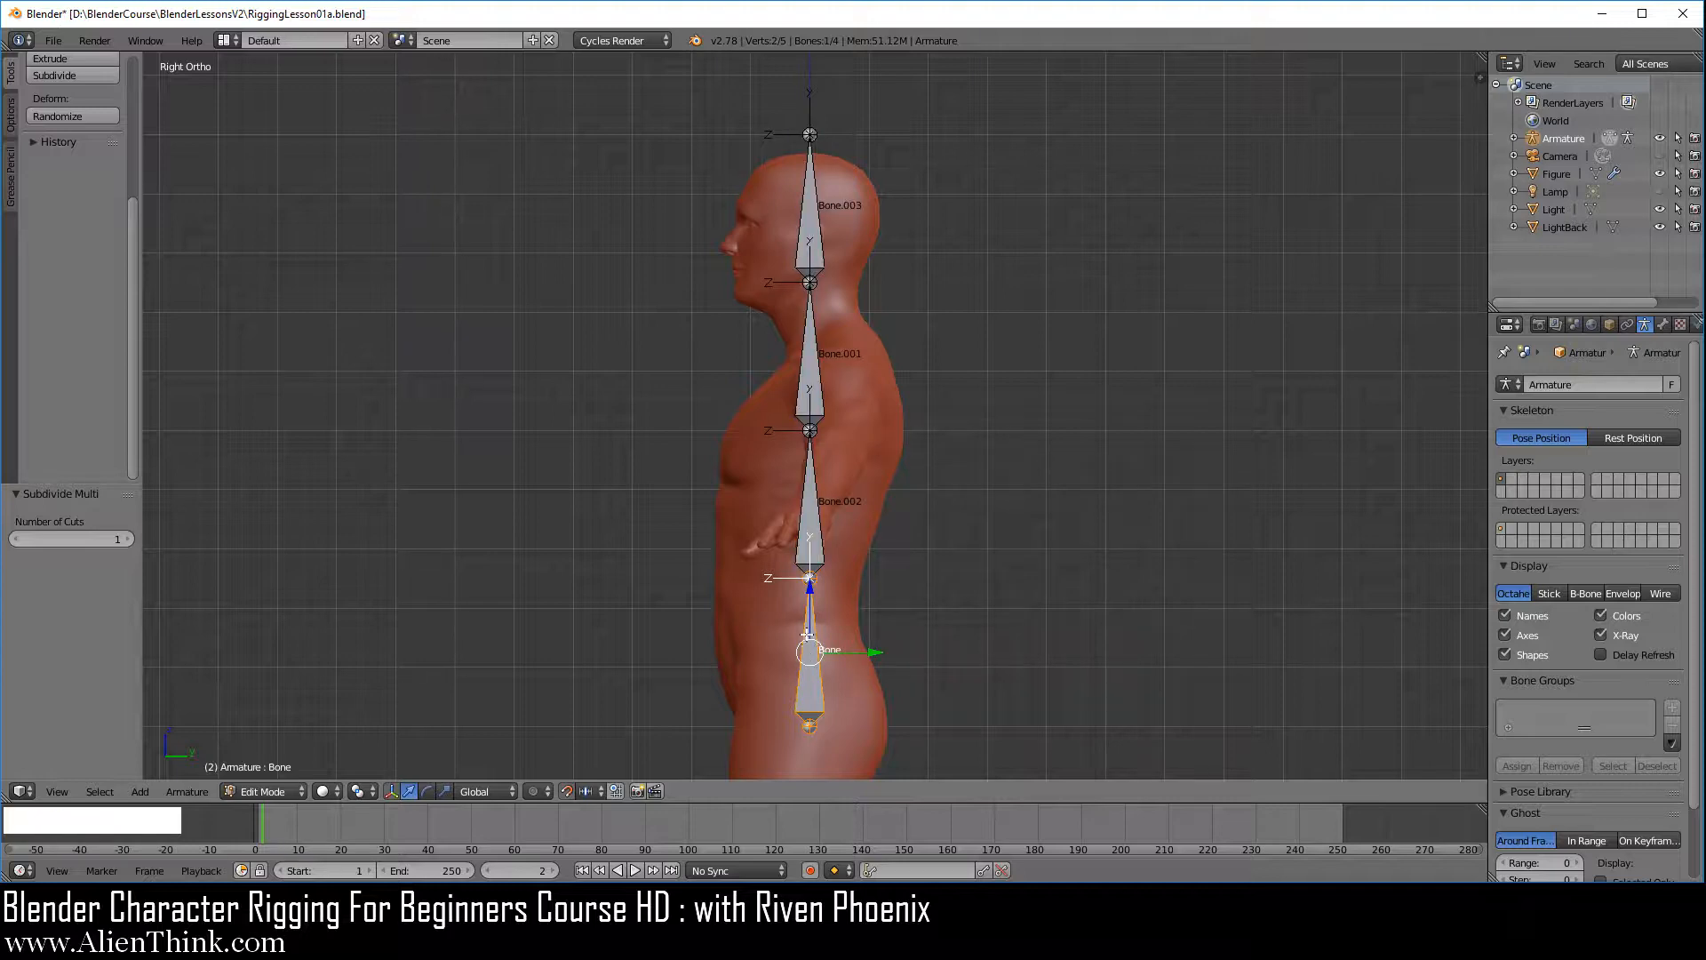
{"action": "right_click", "coordinate": [812, 500]}
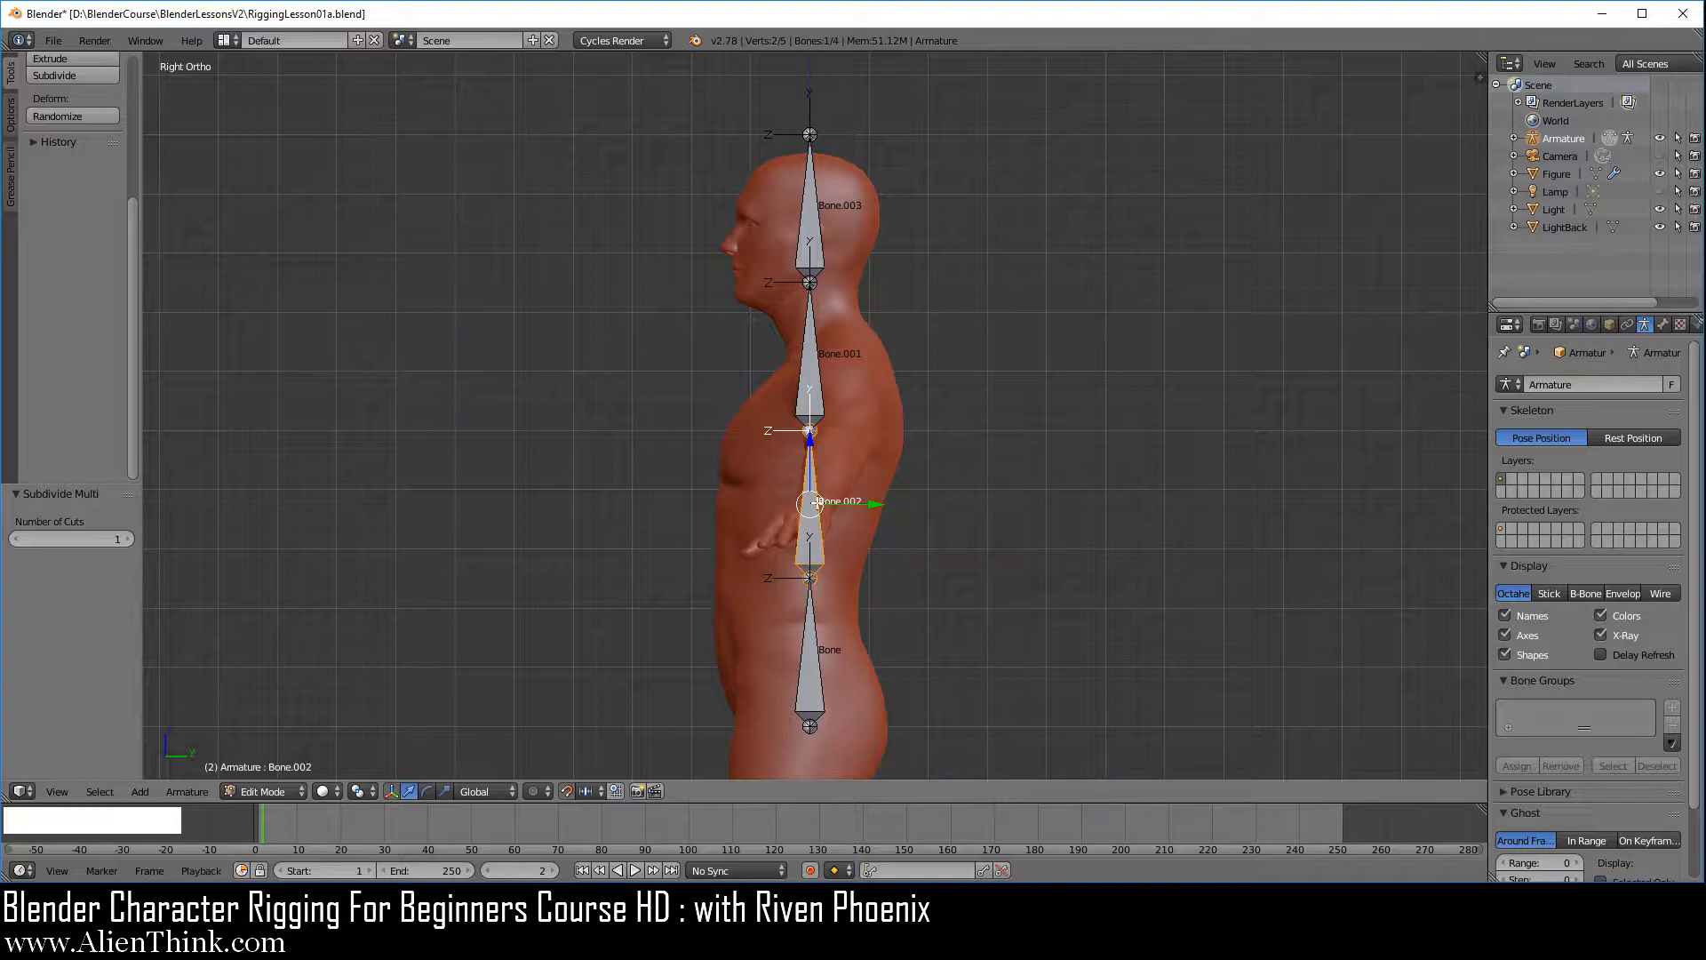
{"action": "right_click", "coordinate": [823, 659]}
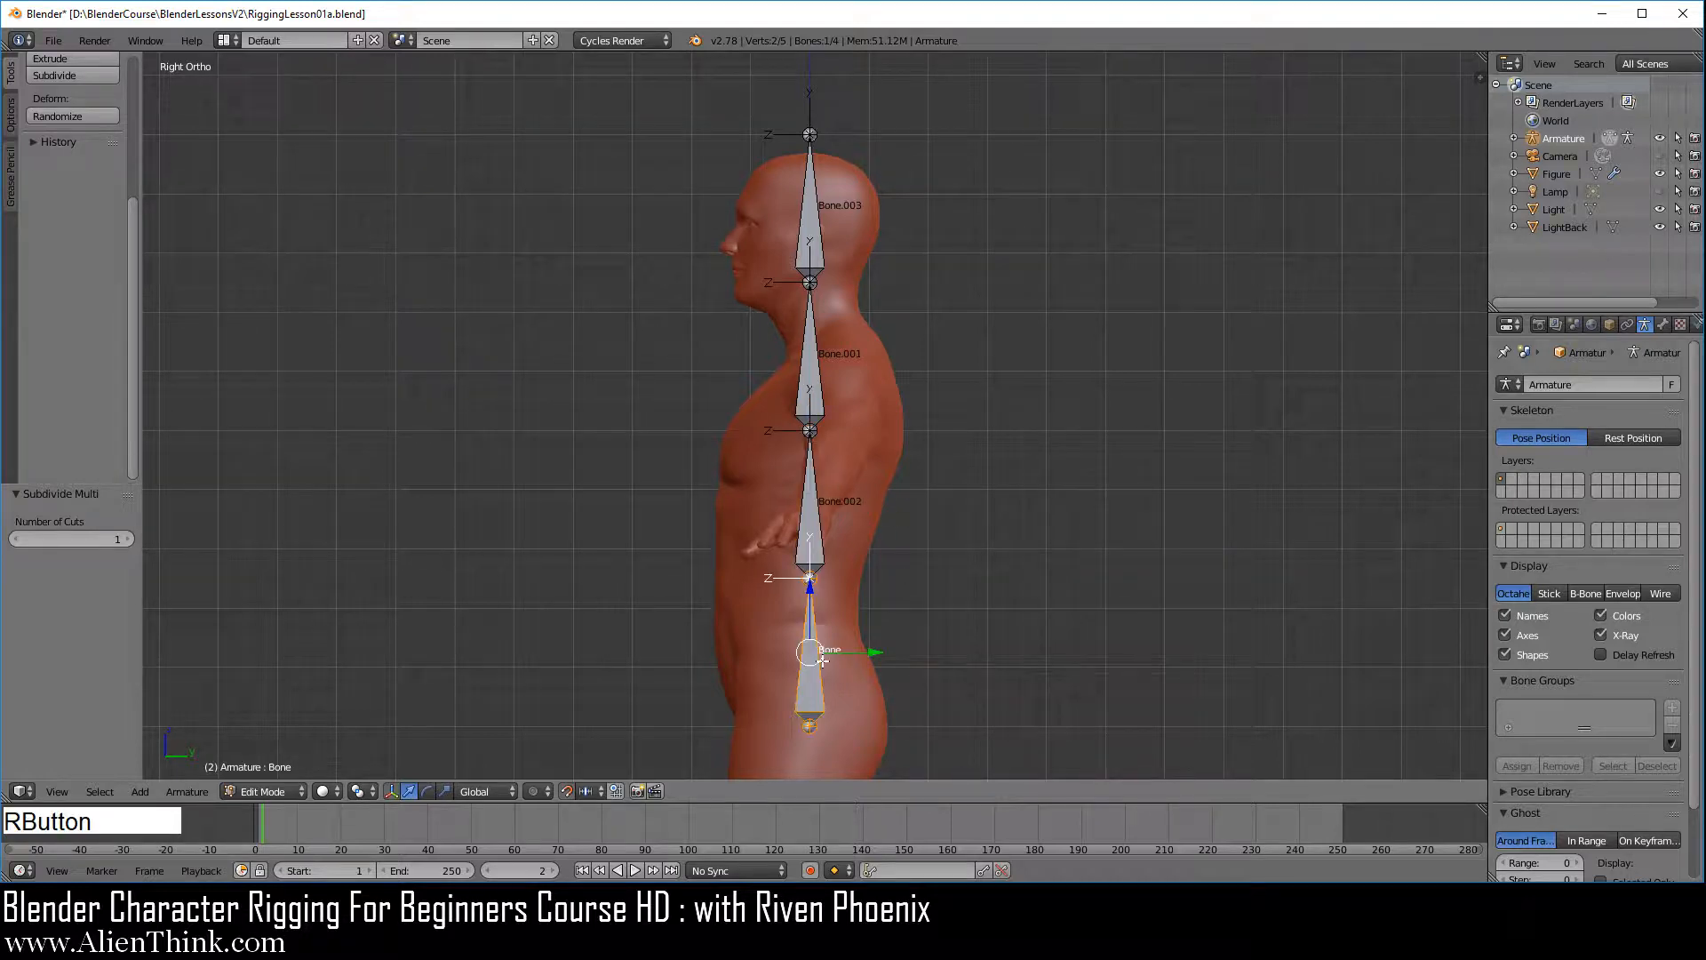
Select the chain's bones one after another, from the second bone up to the head bone, to review their parent-child order
{"action": "right_click", "coordinate": [816, 374]}
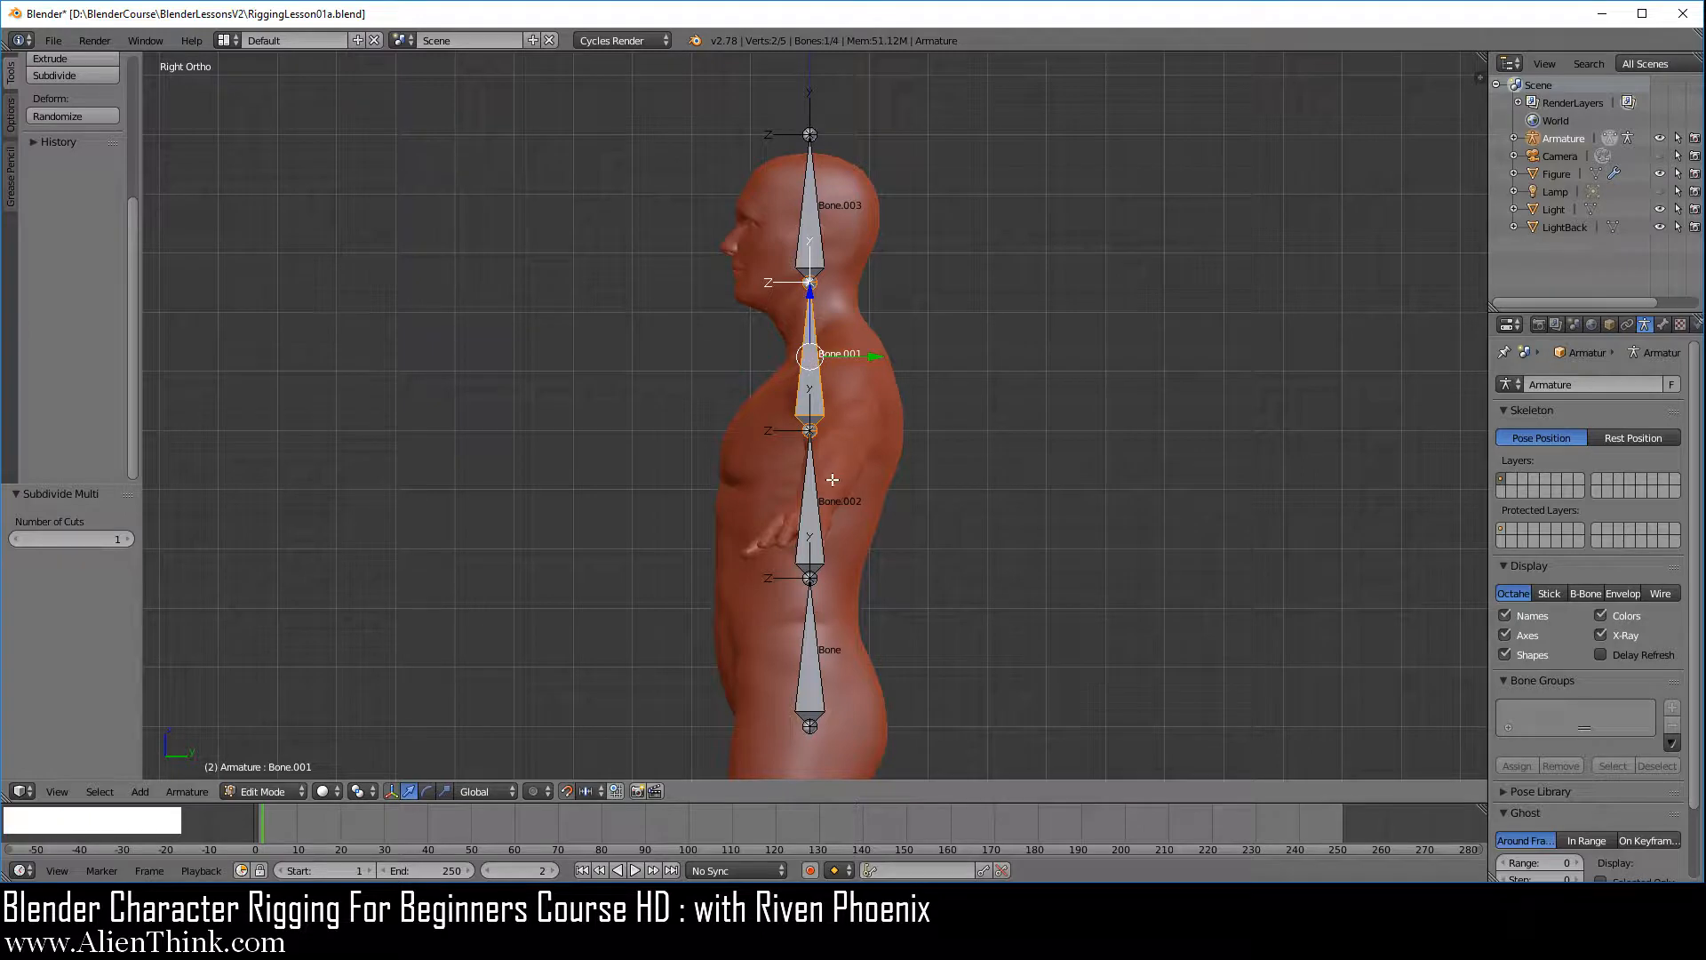
{"action": "right_click", "coordinate": [812, 501]}
{"action": "right_click", "coordinate": [808, 502]}
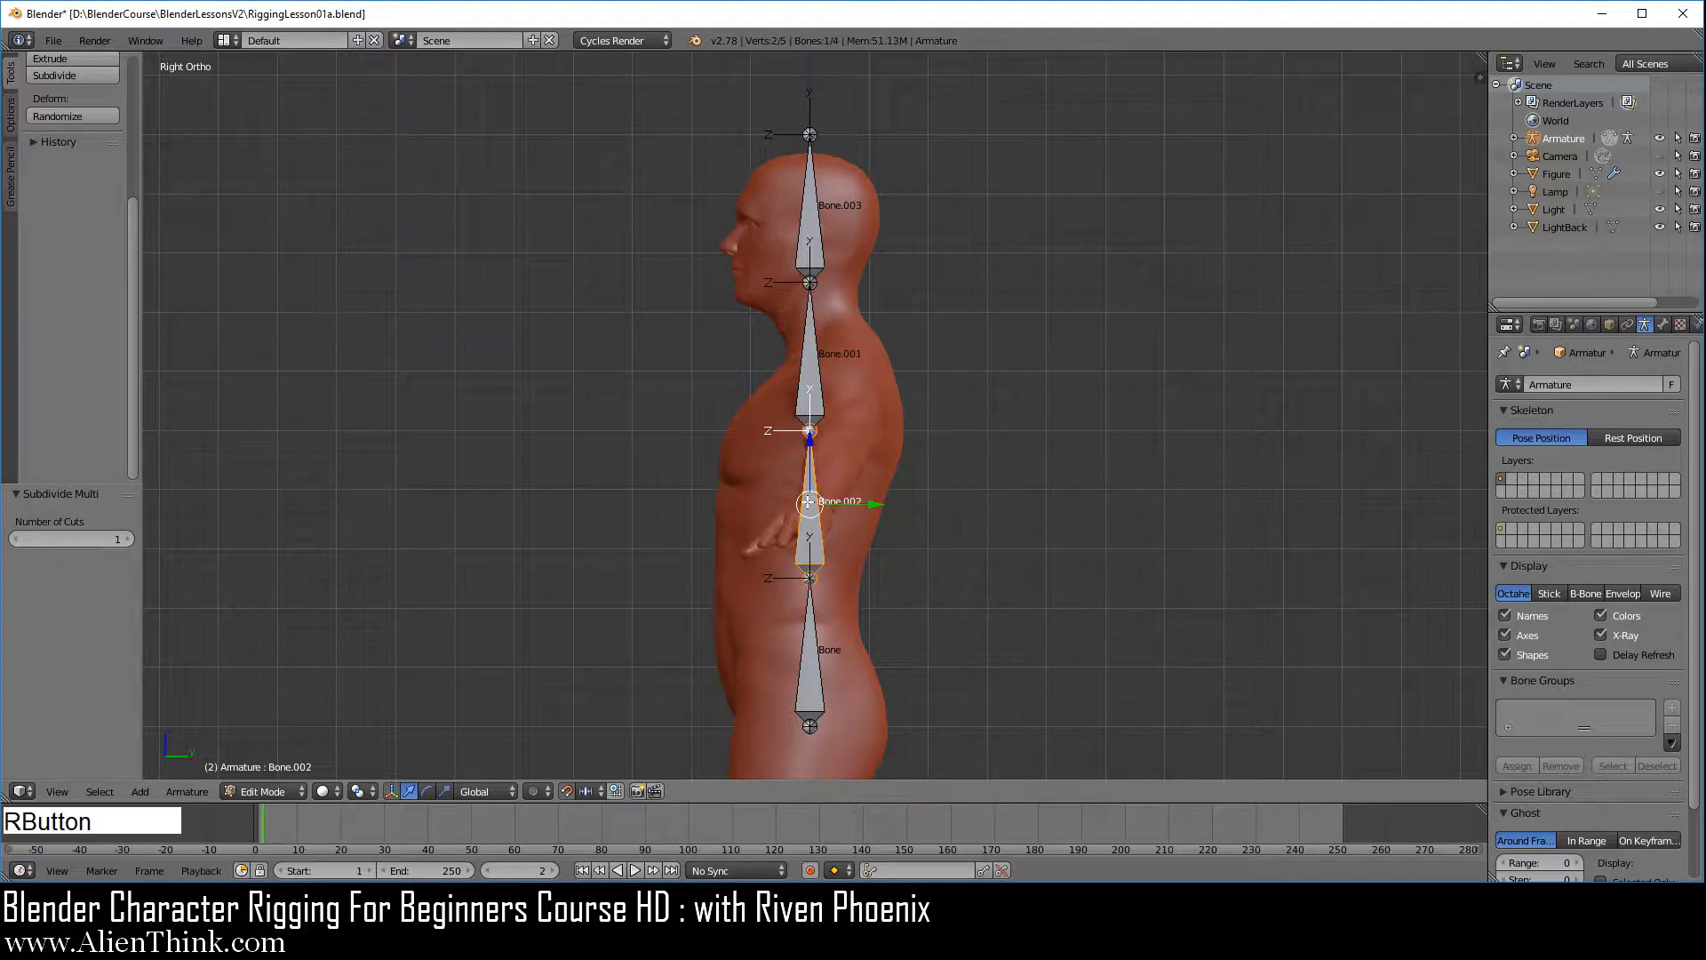
{"action": "right_click", "coordinate": [812, 367]}
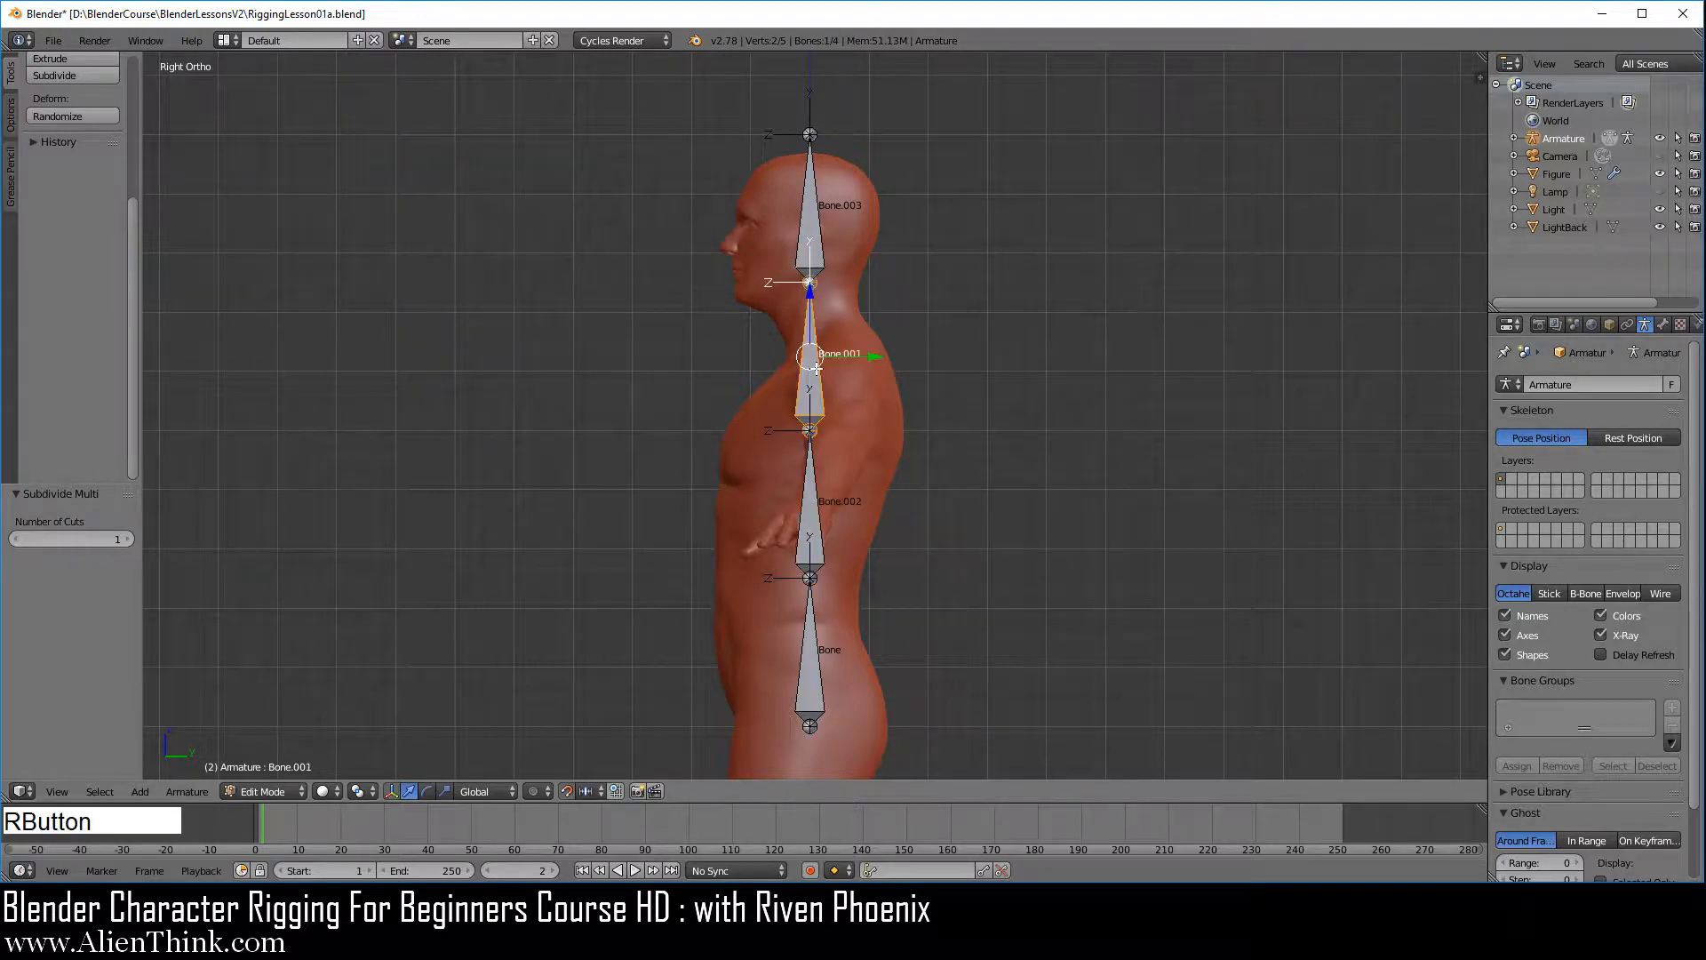
{"action": "right_click", "coordinate": [810, 229]}
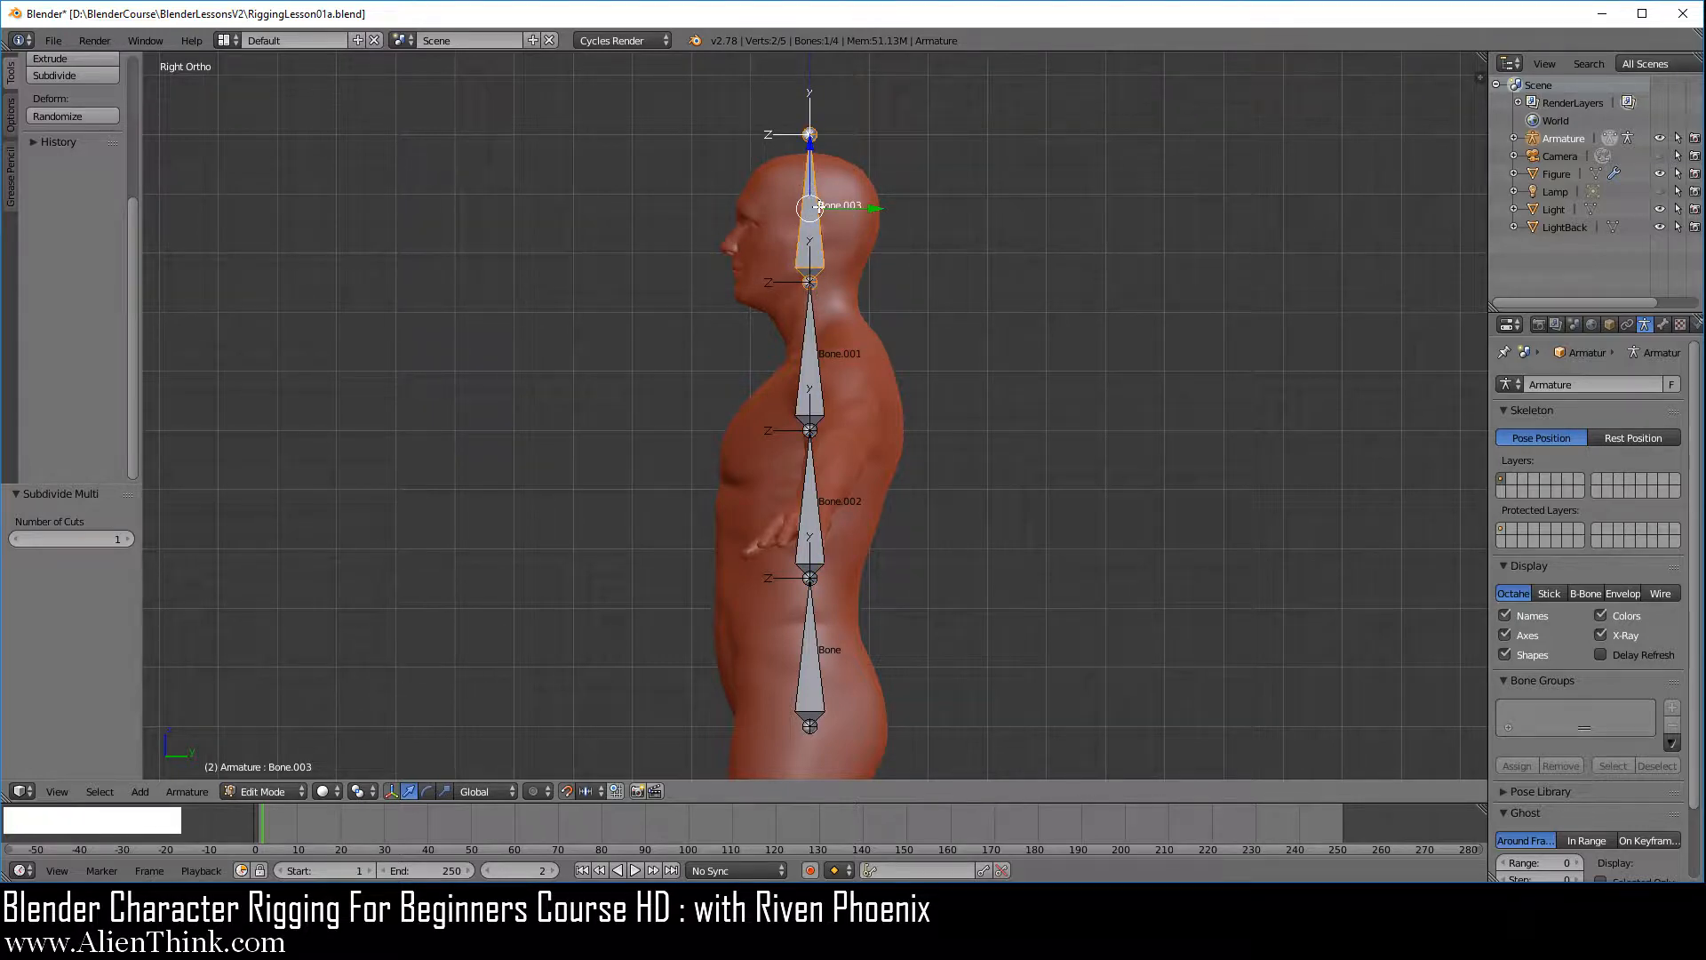
{"action": "right_click", "coordinate": [824, 338]}
{"action": "right_click", "coordinate": [814, 344]}
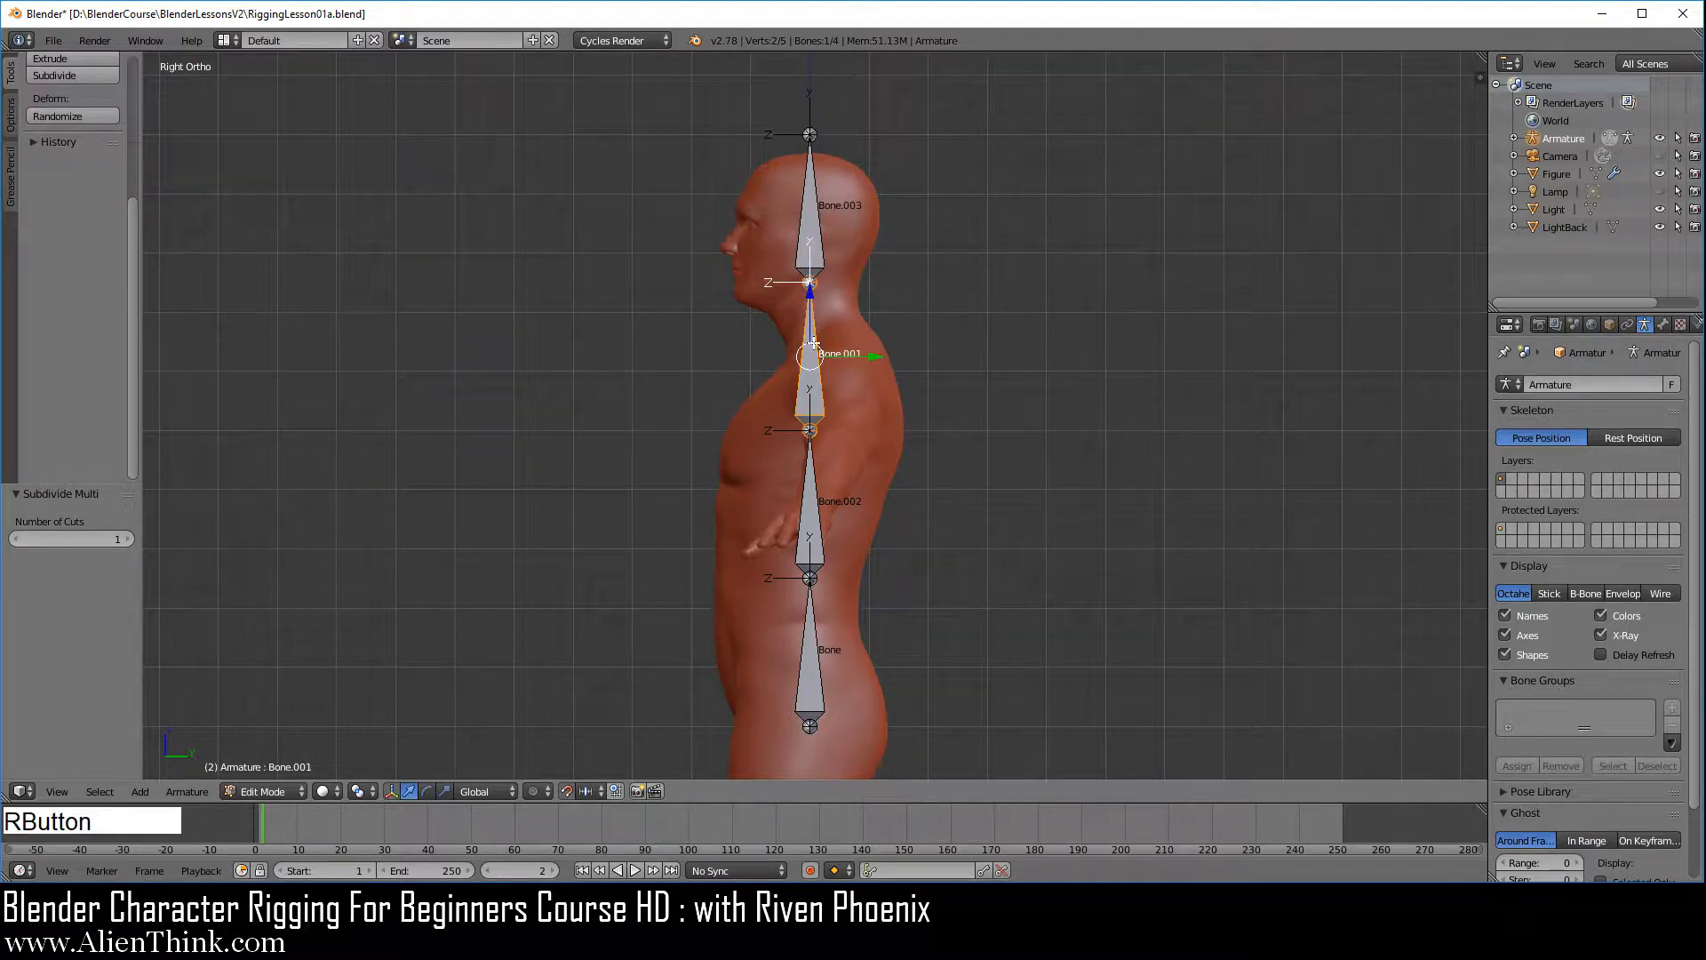
{"action": "right_click", "coordinate": [813, 210]}
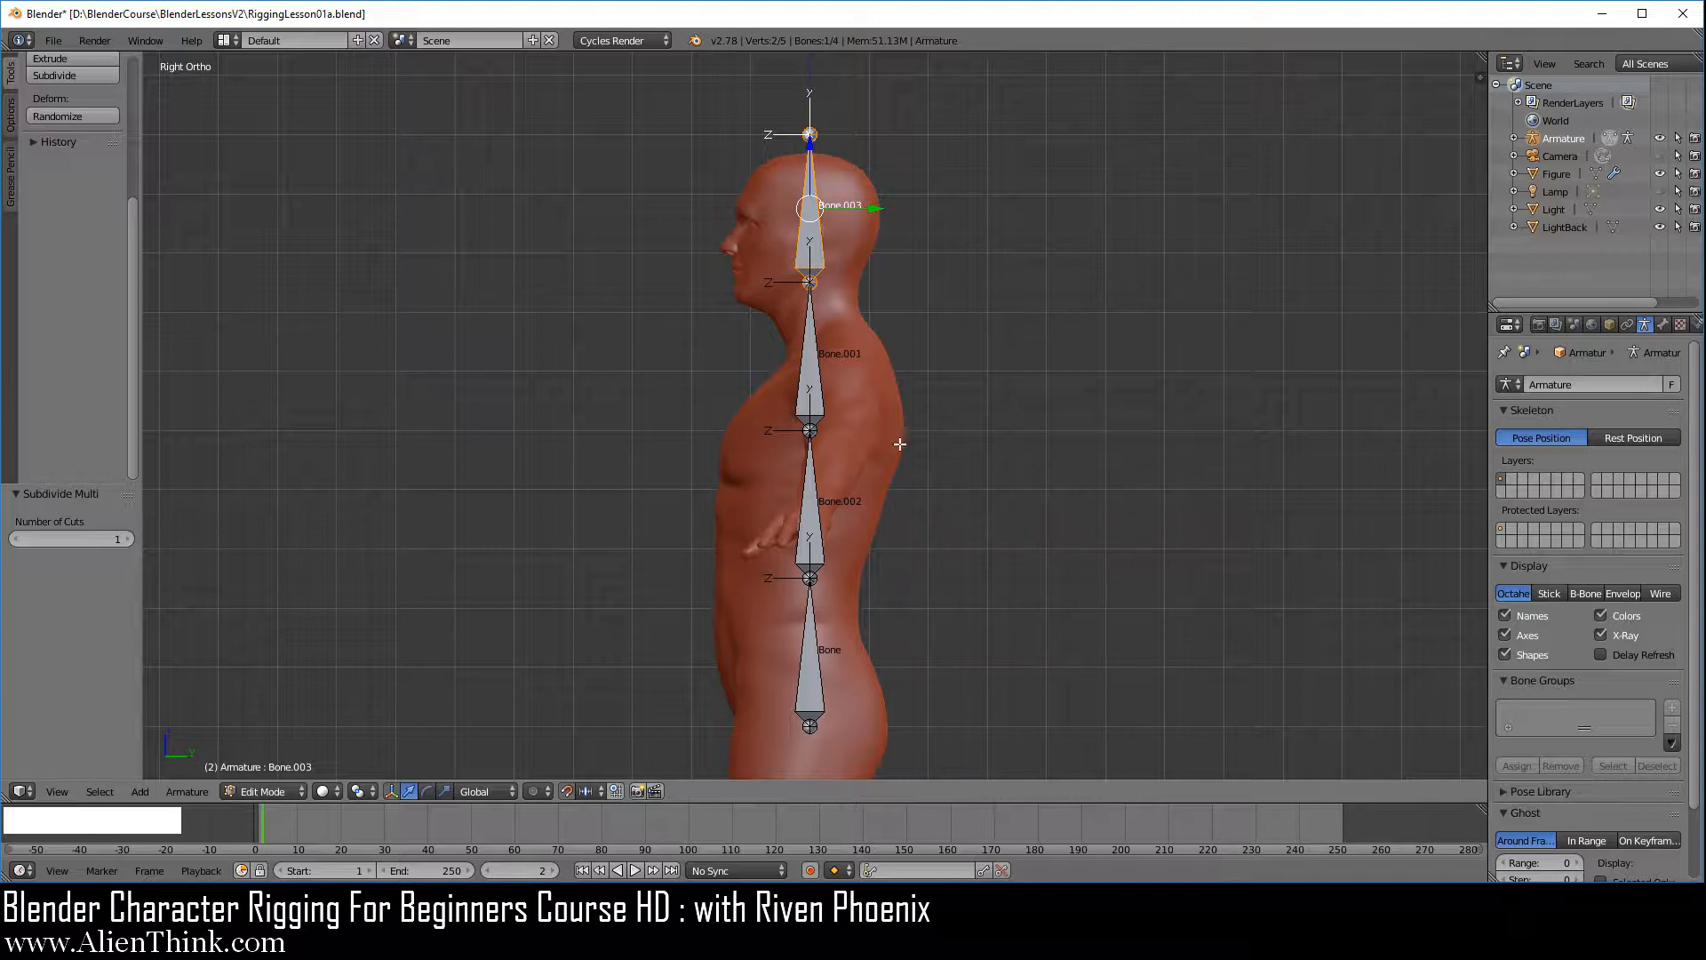
Show the bone properties and compare the Parent setting under Relations for the lowest three bones of the chain
{"action": "right_click", "coordinate": [813, 491]}
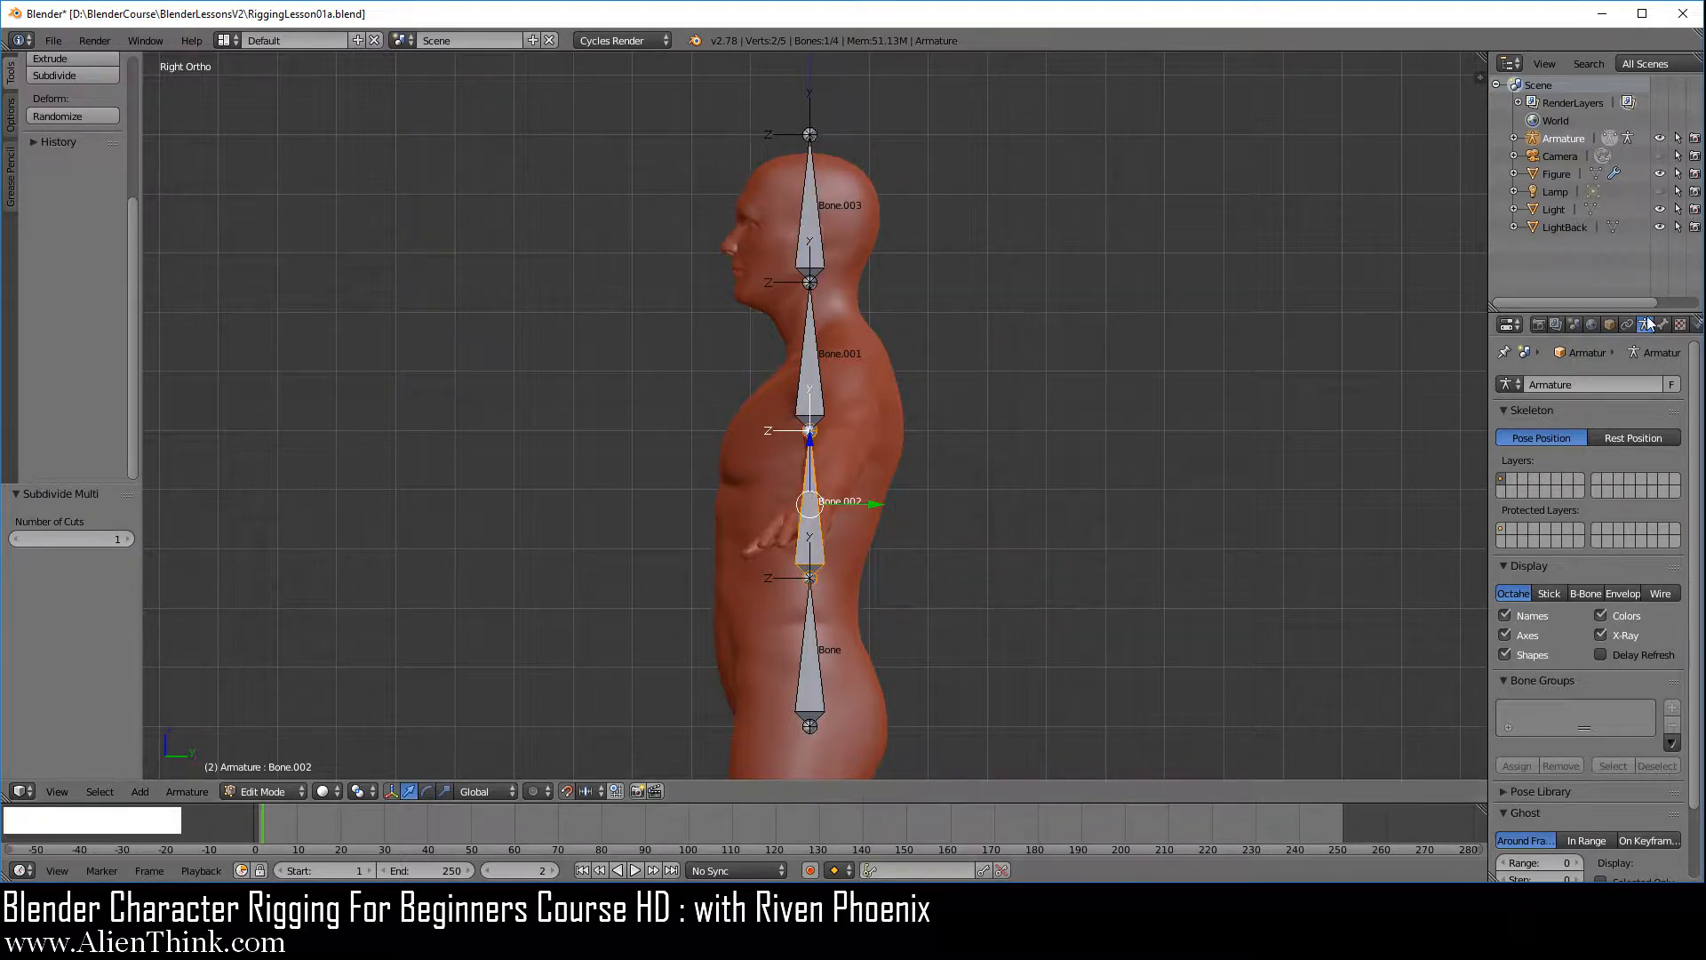
{"action": "left_click", "coordinate": [1663, 326]}
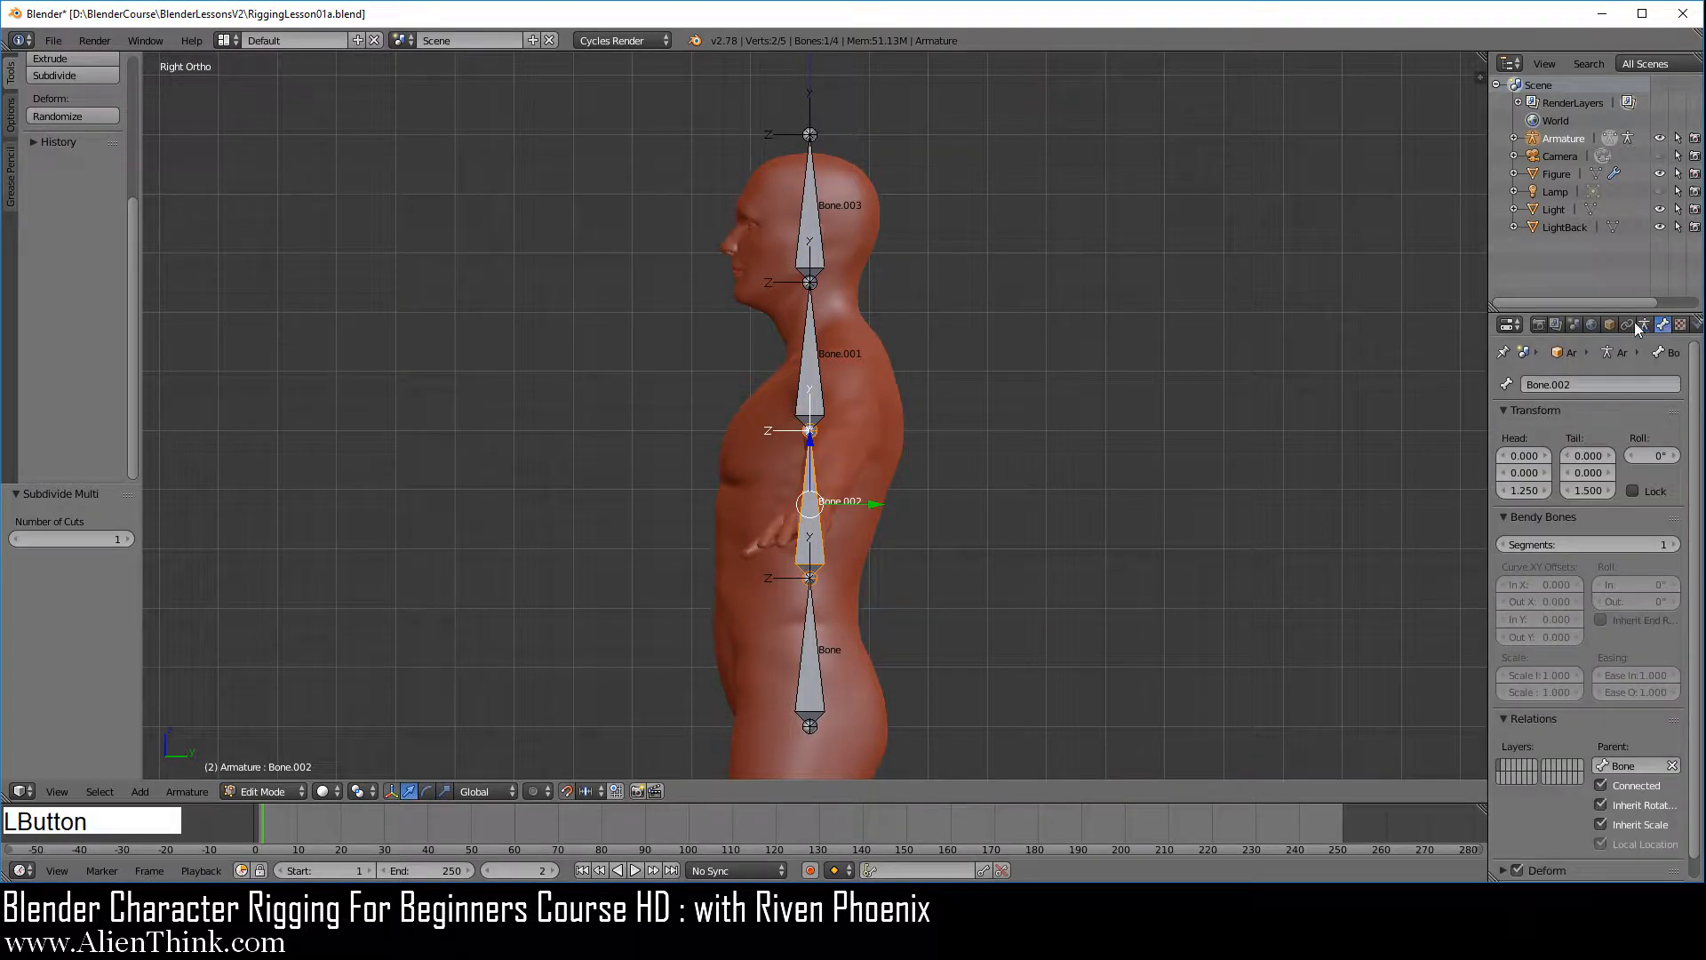
{"action": "scroll", "coordinate": [1554, 732], "scroll_direction": "down", "scroll_amount": 1}
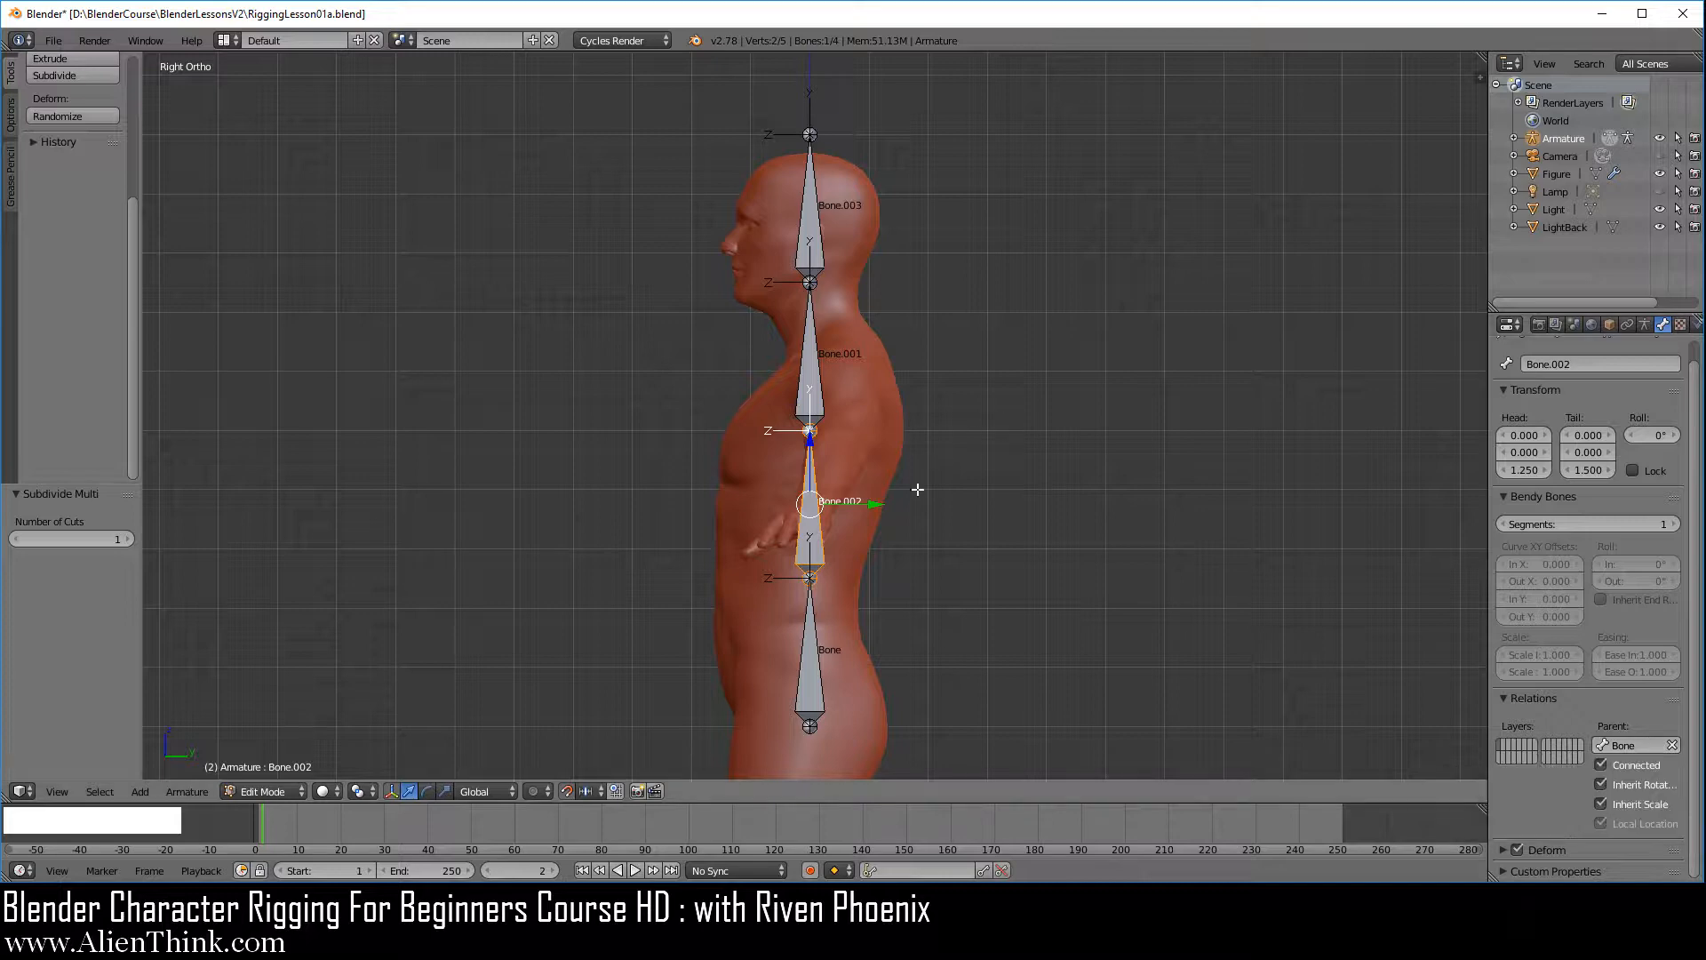
{"action": "right_click", "coordinate": [827, 656]}
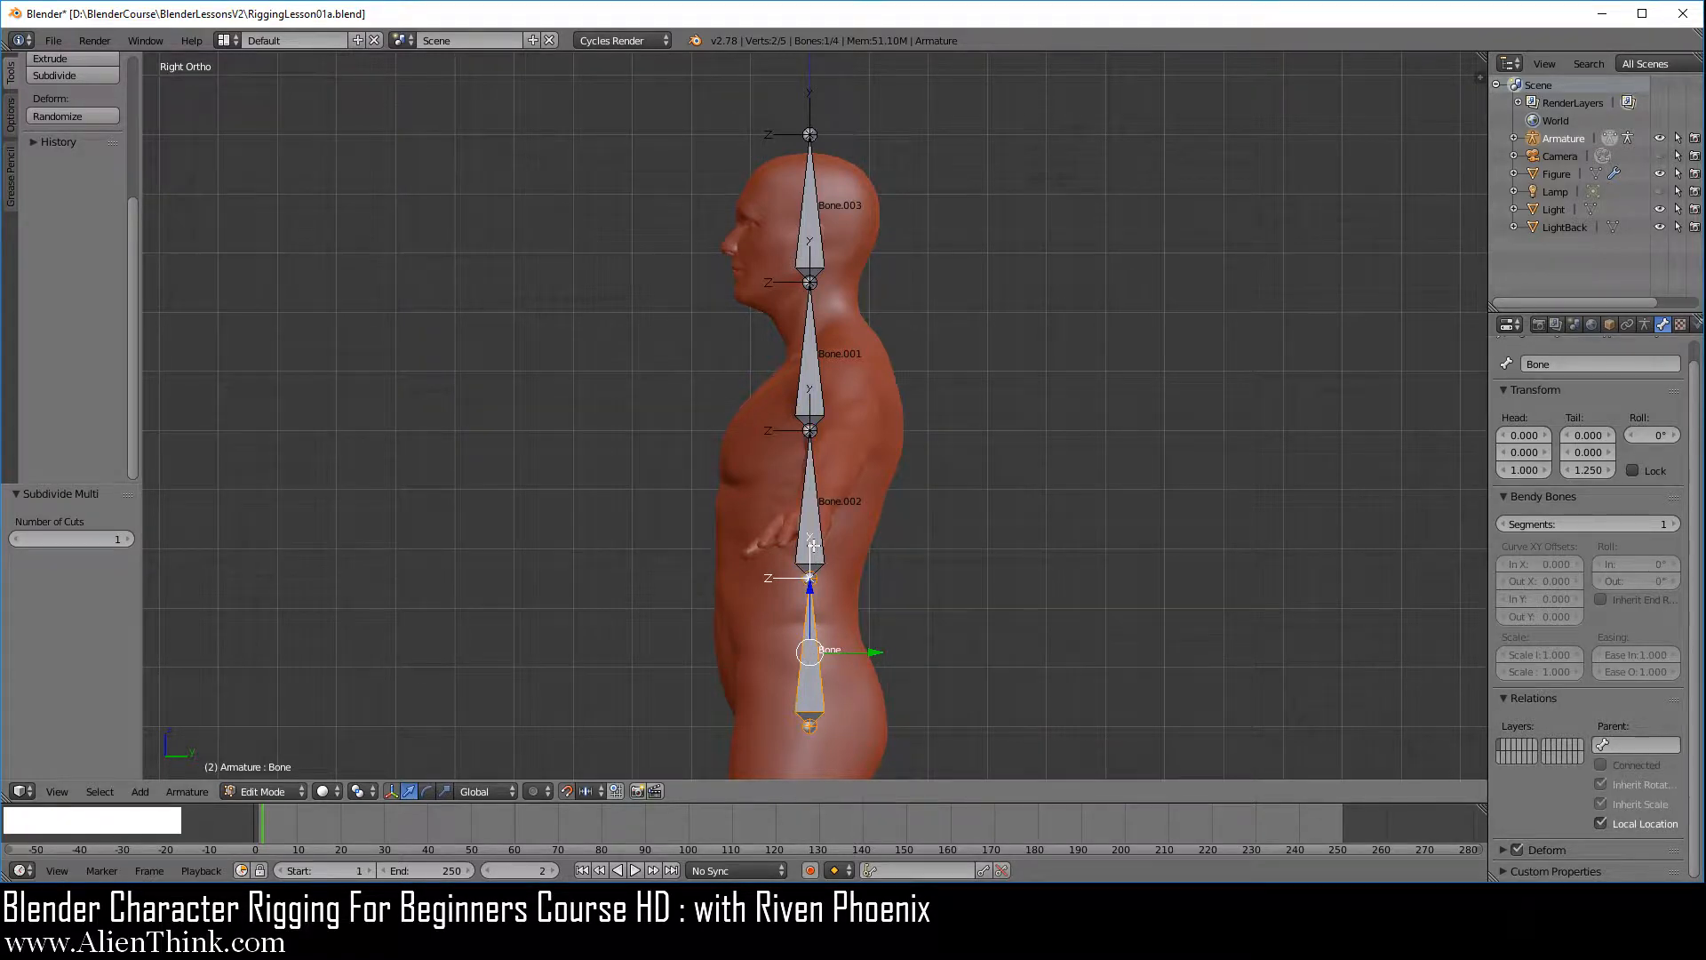
{"action": "right_click", "coordinate": [816, 511]}
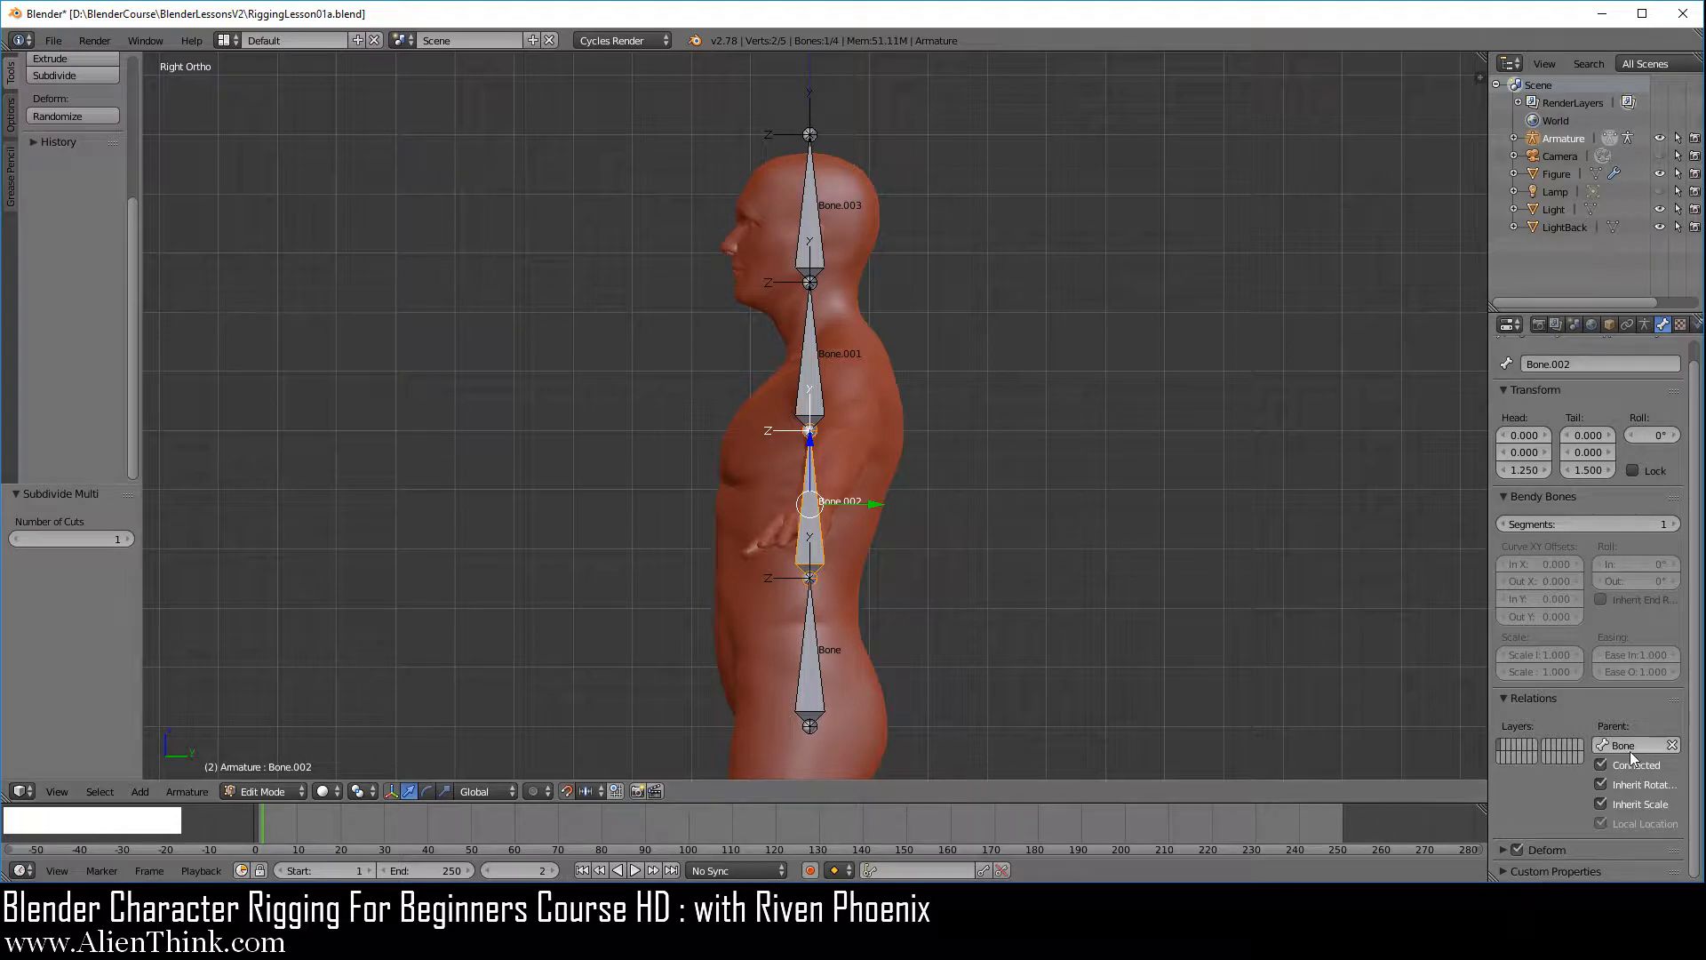
{"action": "right_click", "coordinate": [816, 372]}
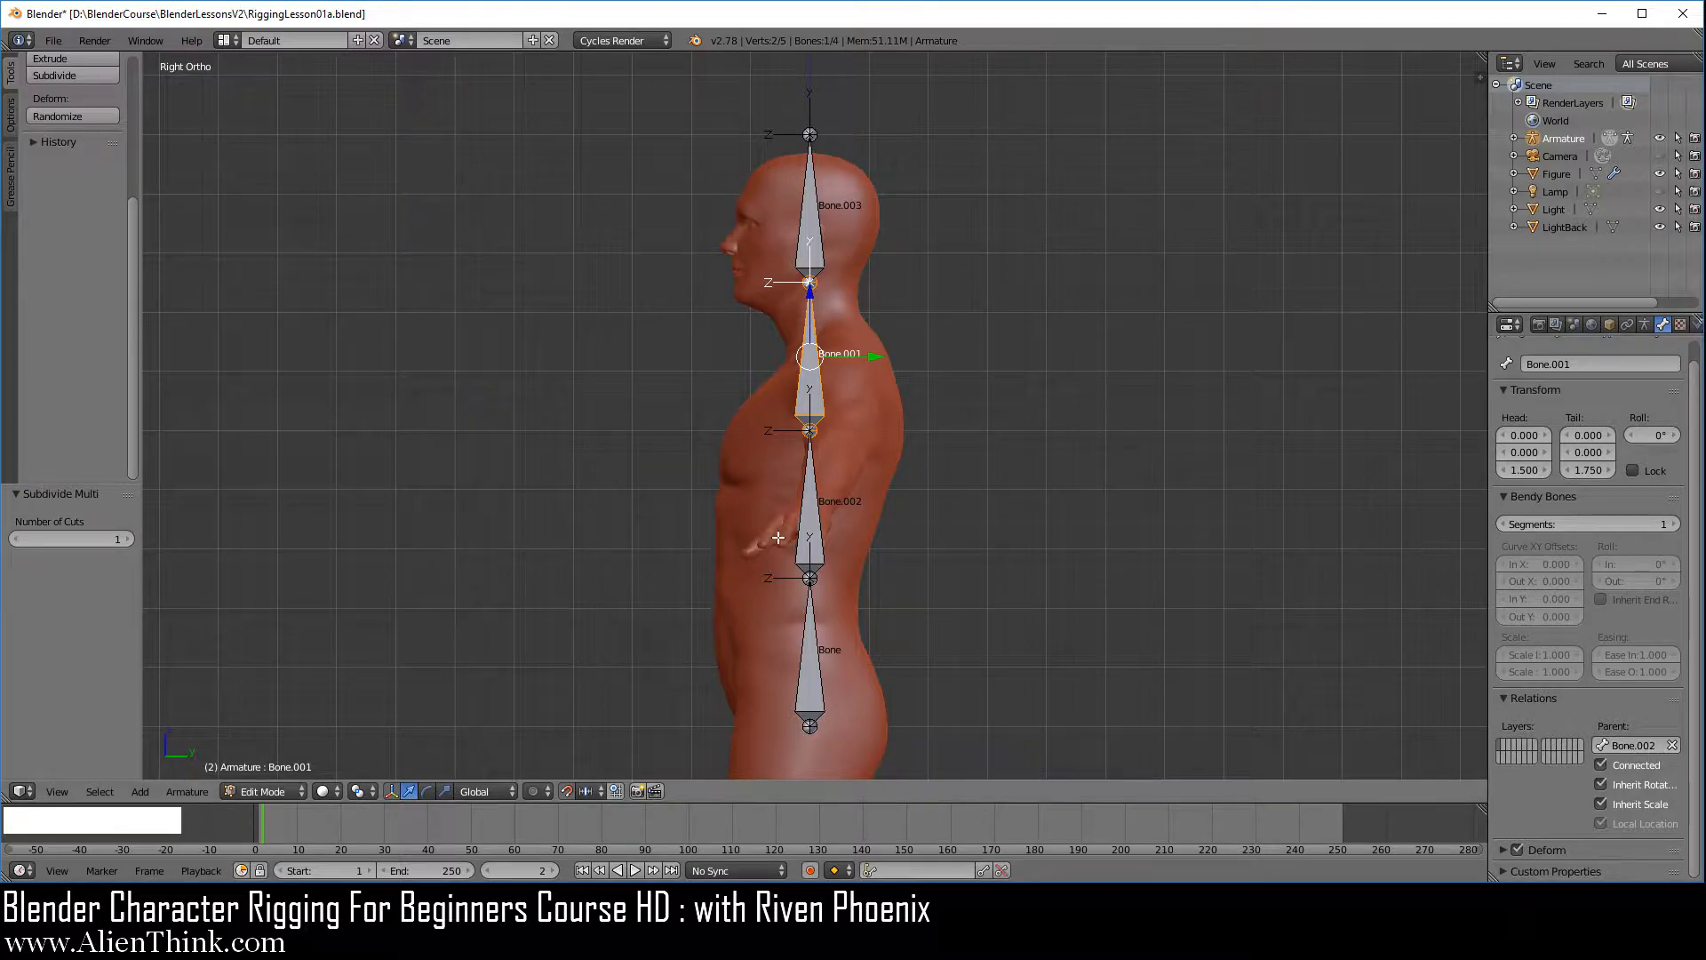
{"action": "right_click", "coordinate": [813, 516]}
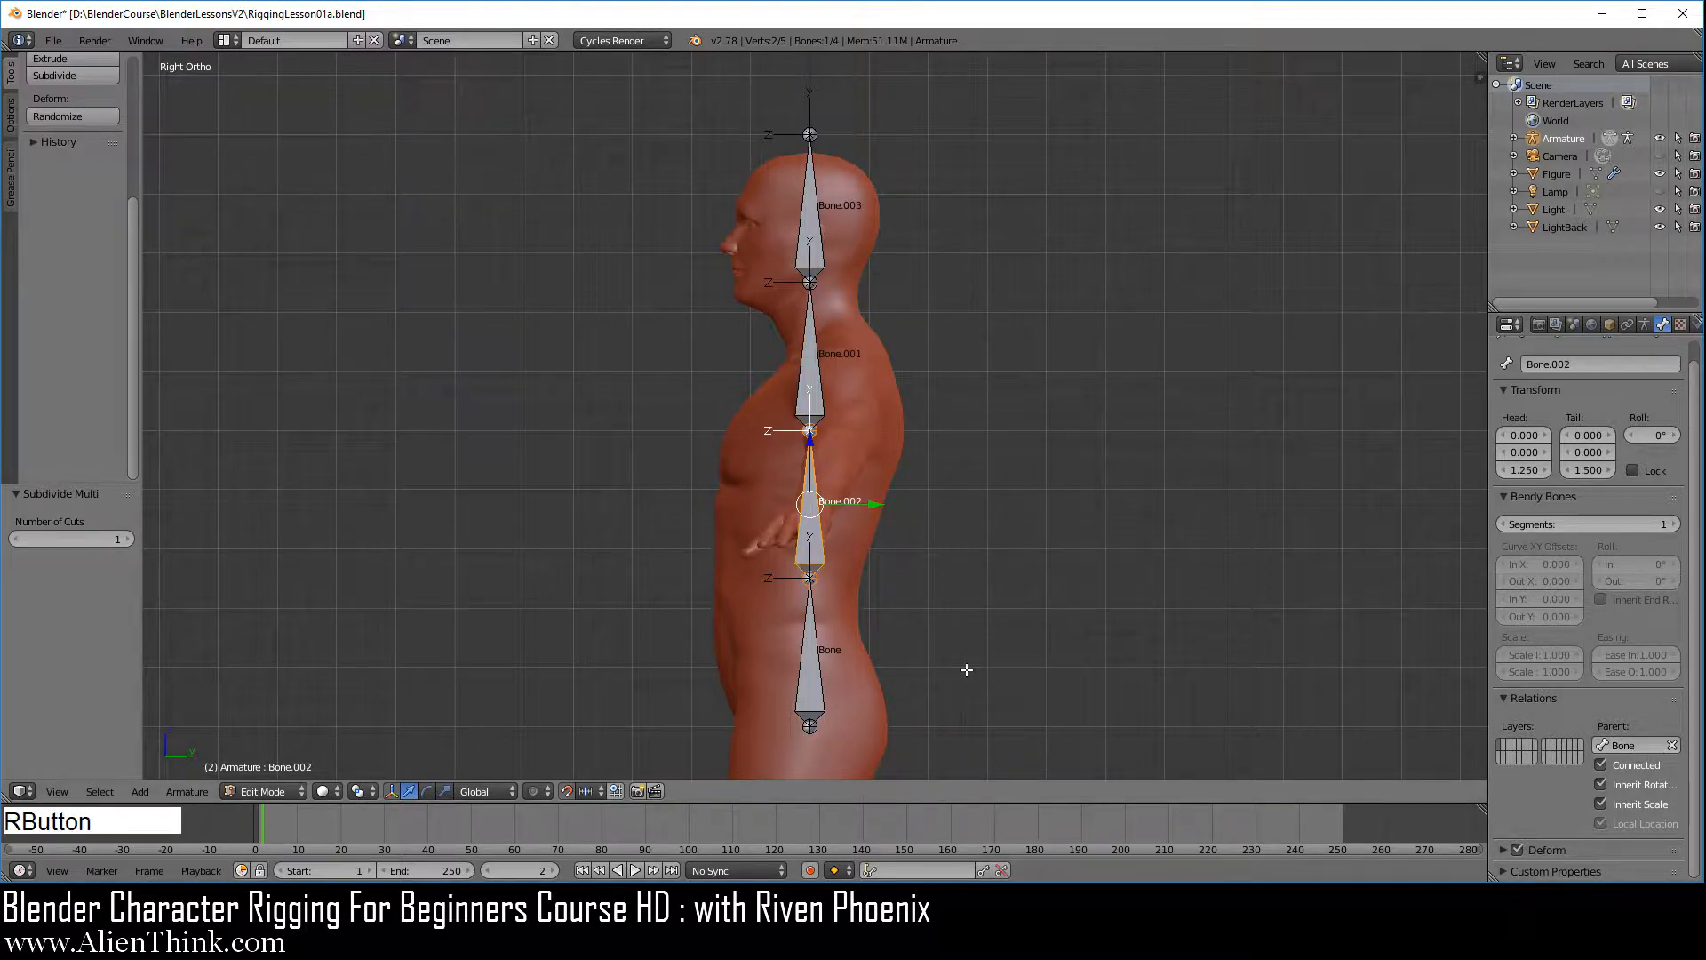
Try rotating the lowest bone in Edit Mode and cancel the rotation
{"action": "right_click", "coordinate": [813, 635]}
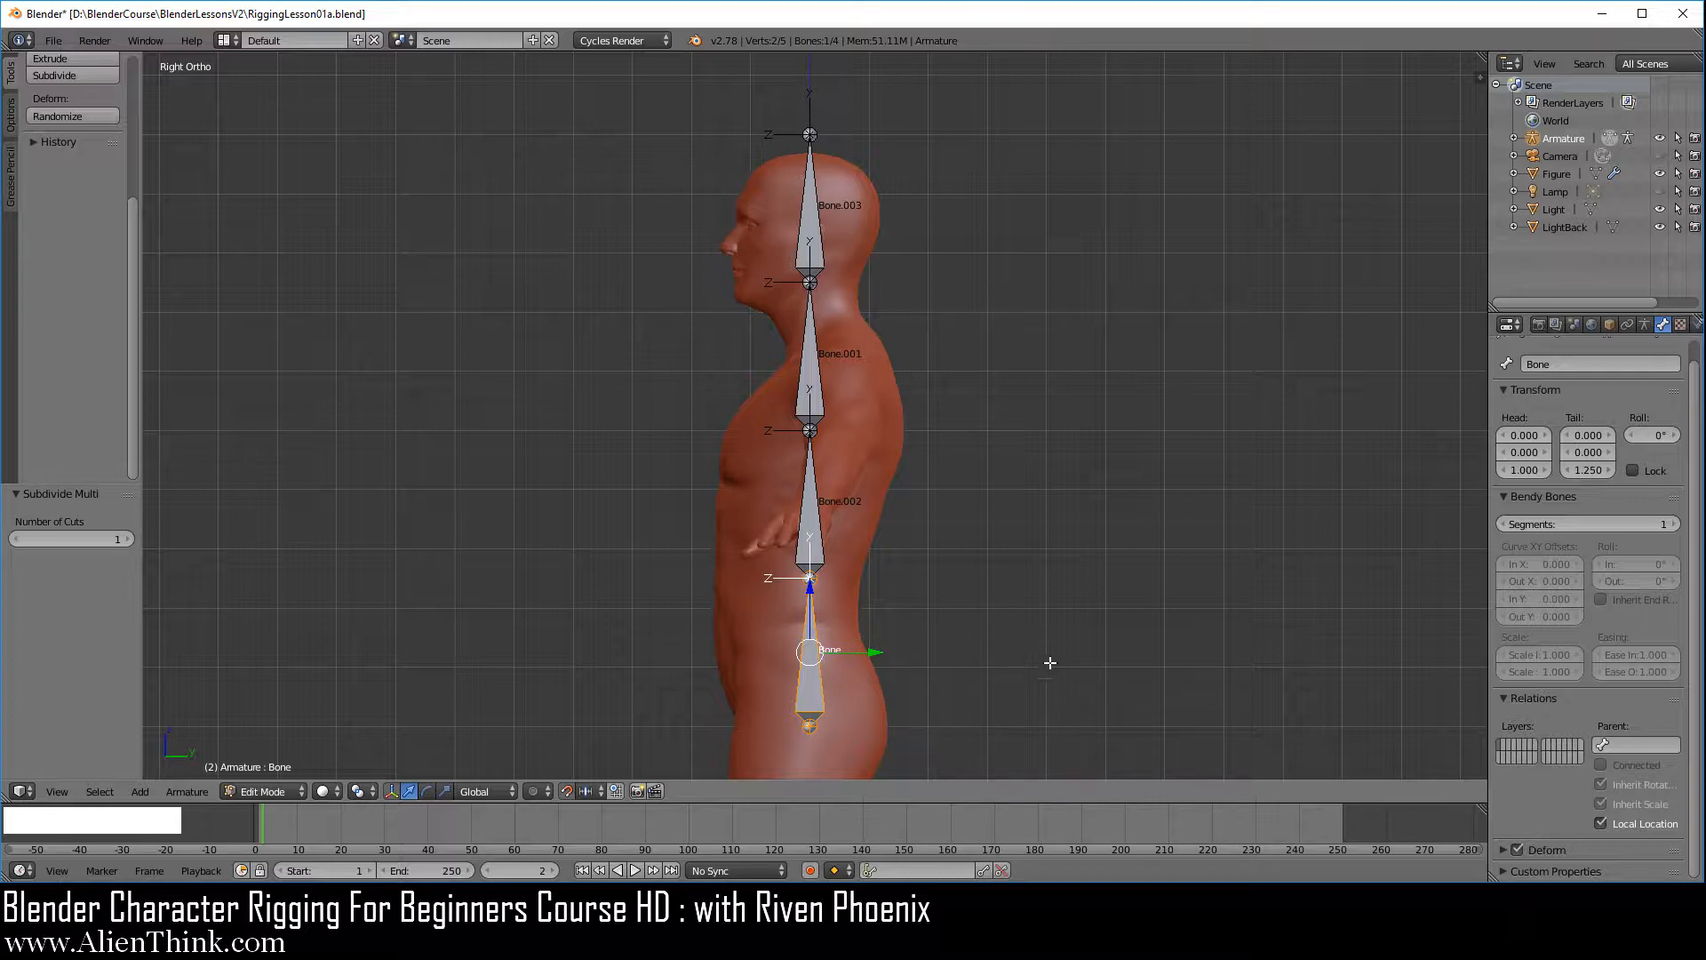
{"action": "key", "text": "r"}
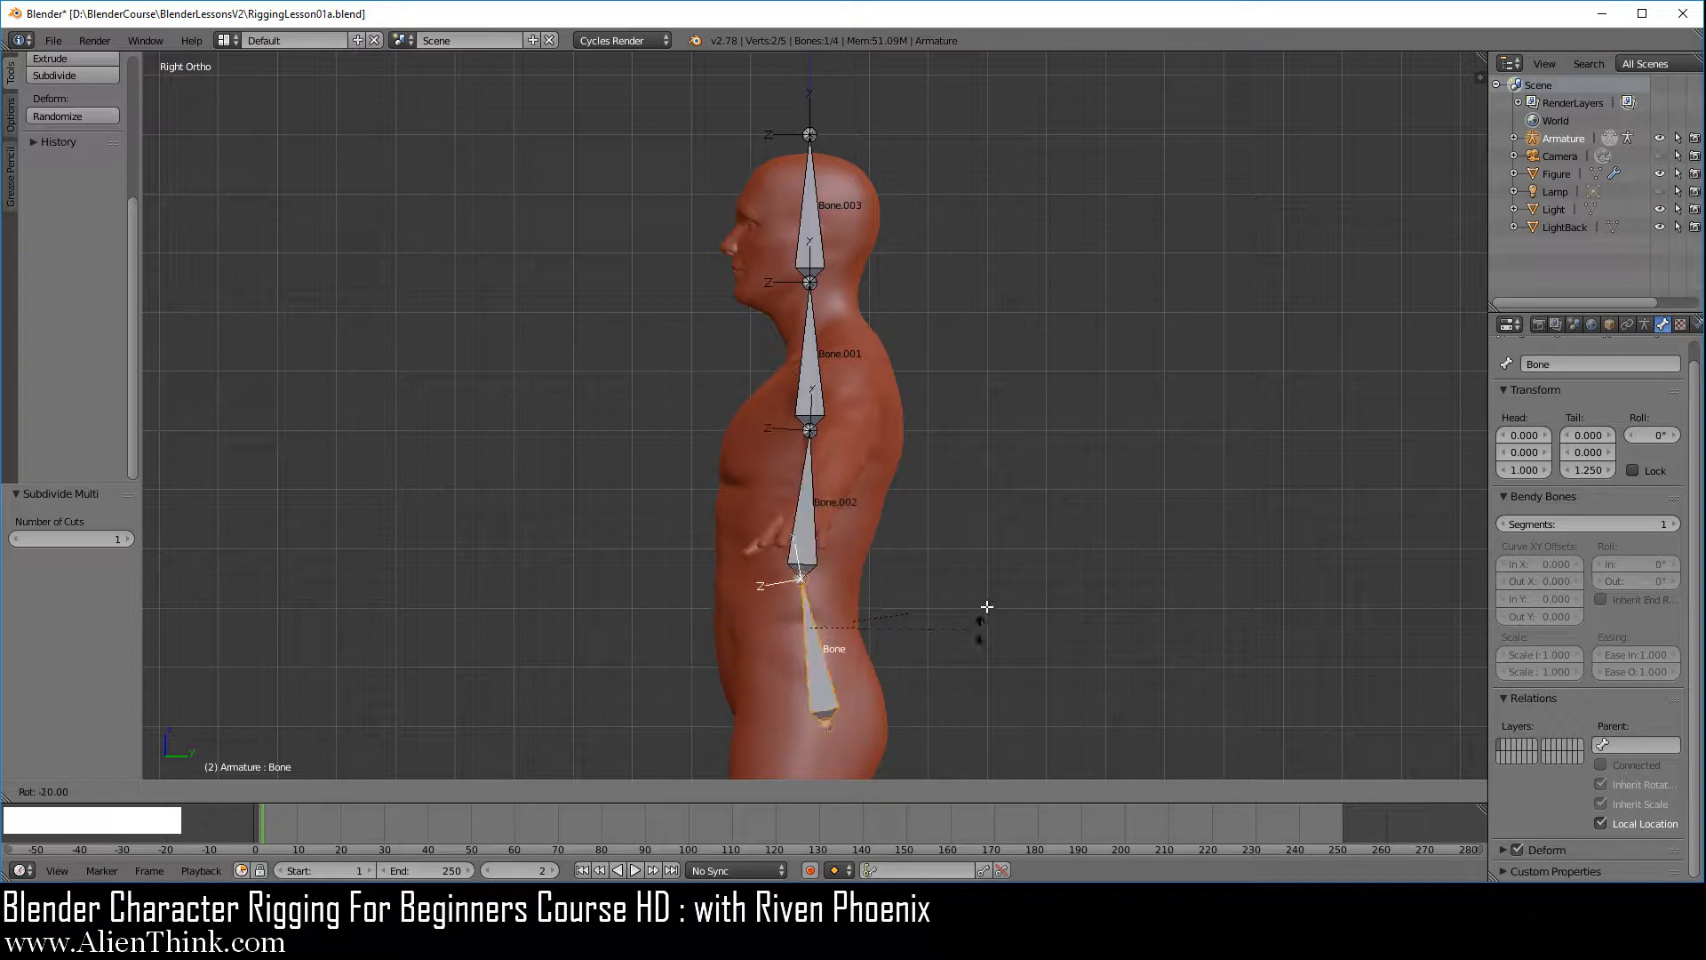
{"action": "right_click", "coordinate": [986, 606]}
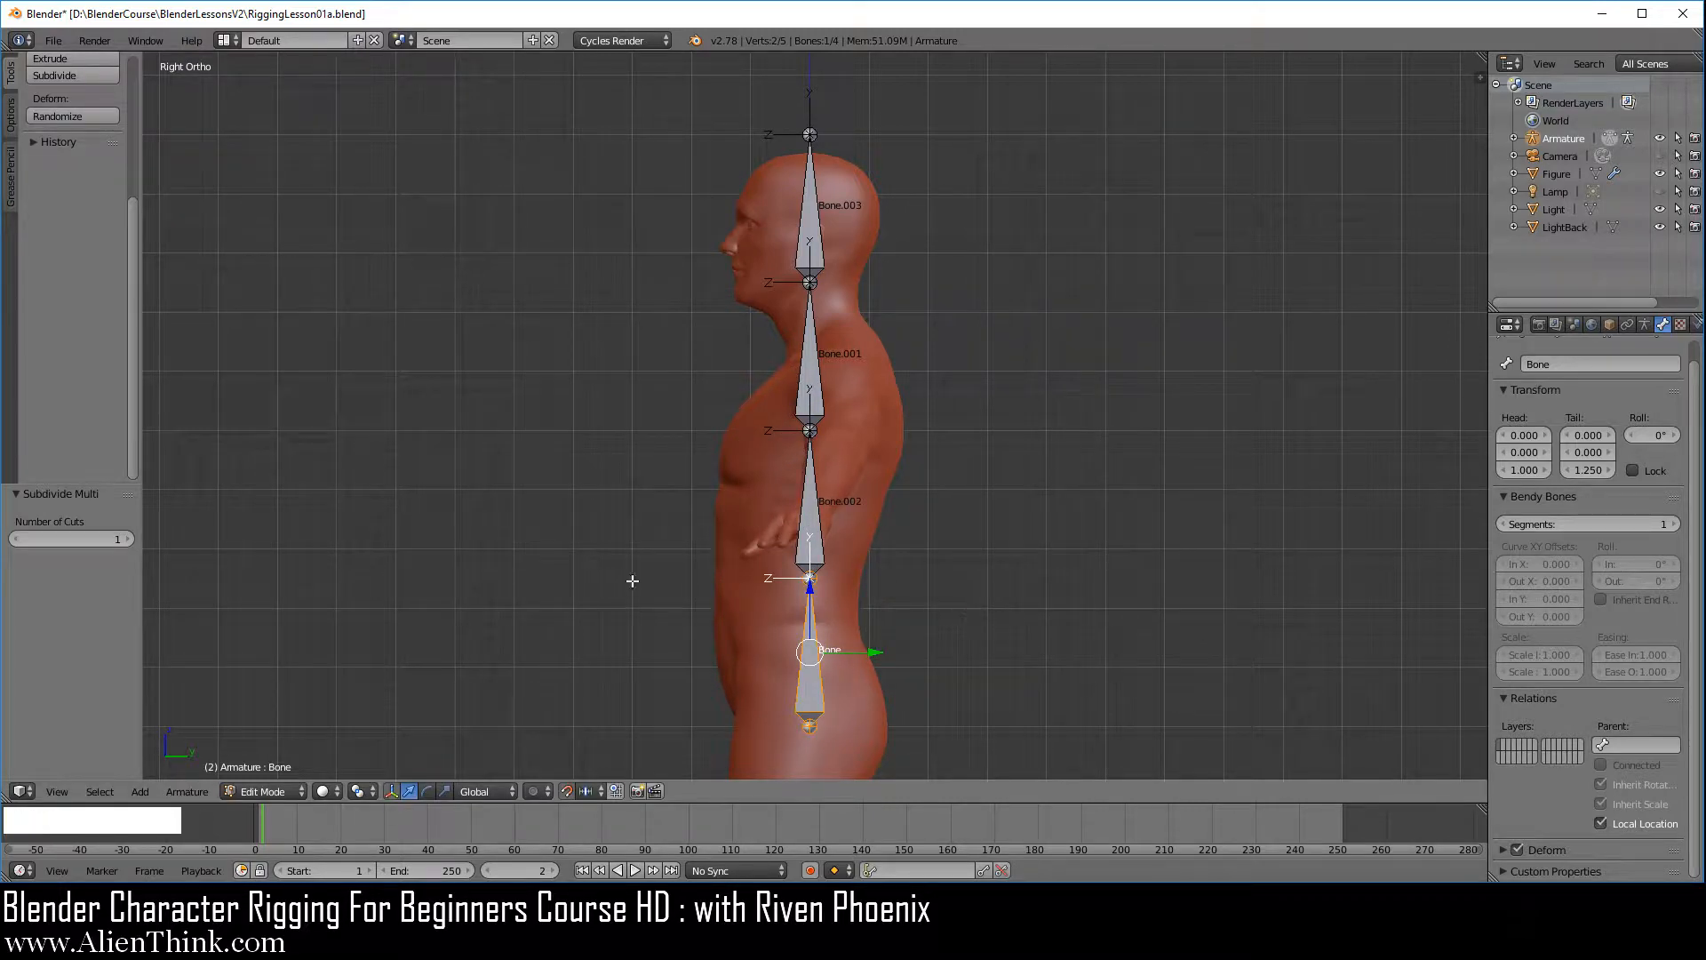
Switch the armature to Pose Mode and try rotating the lowest bone, cancelling the rotation
{"action": "left_click", "coordinate": [283, 791]}
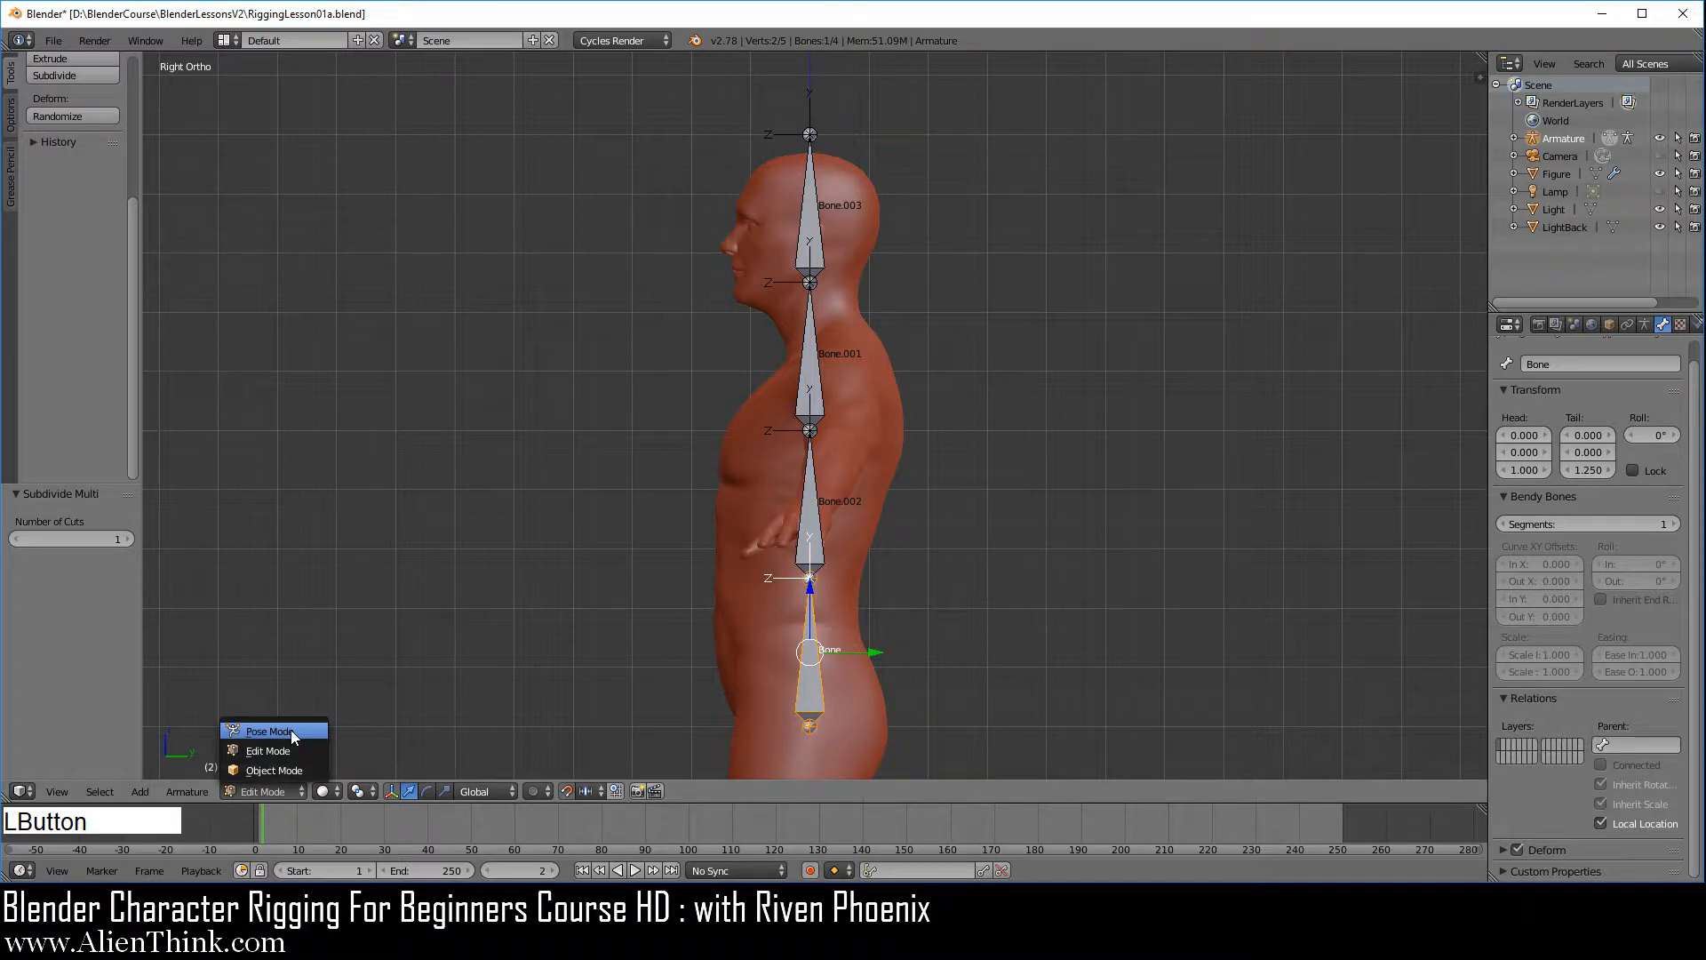
{"action": "left_click", "coordinate": [291, 729]}
{"action": "right_click", "coordinate": [816, 642]}
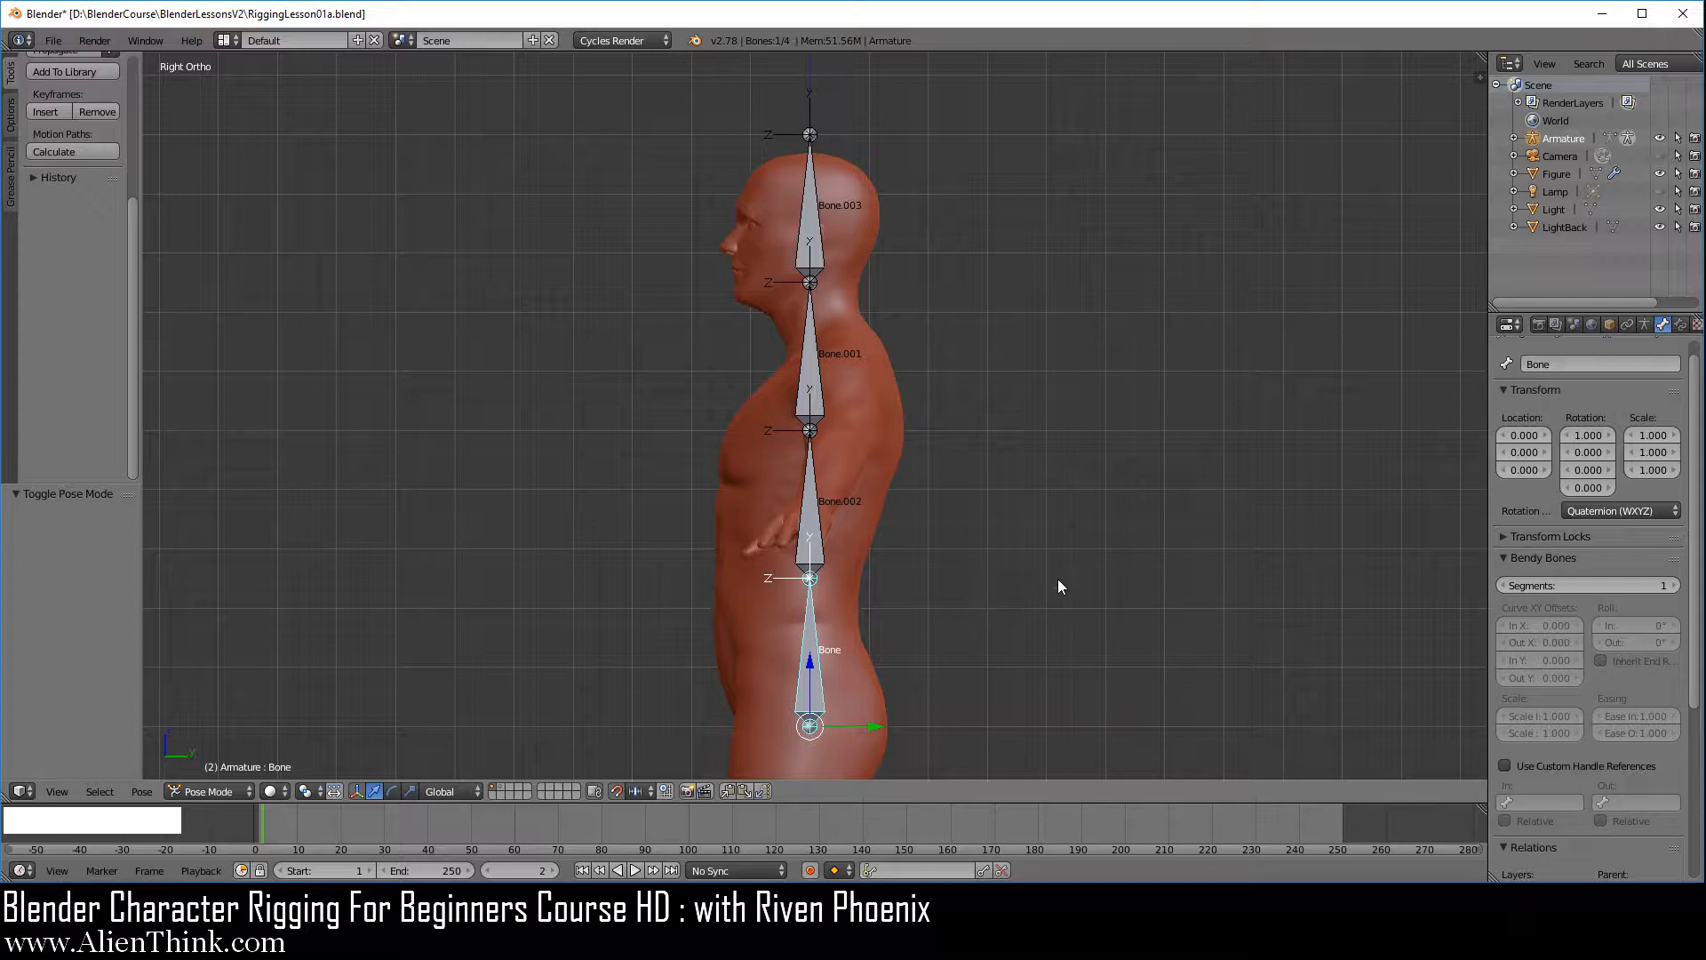
{"action": "key", "text": "r"}
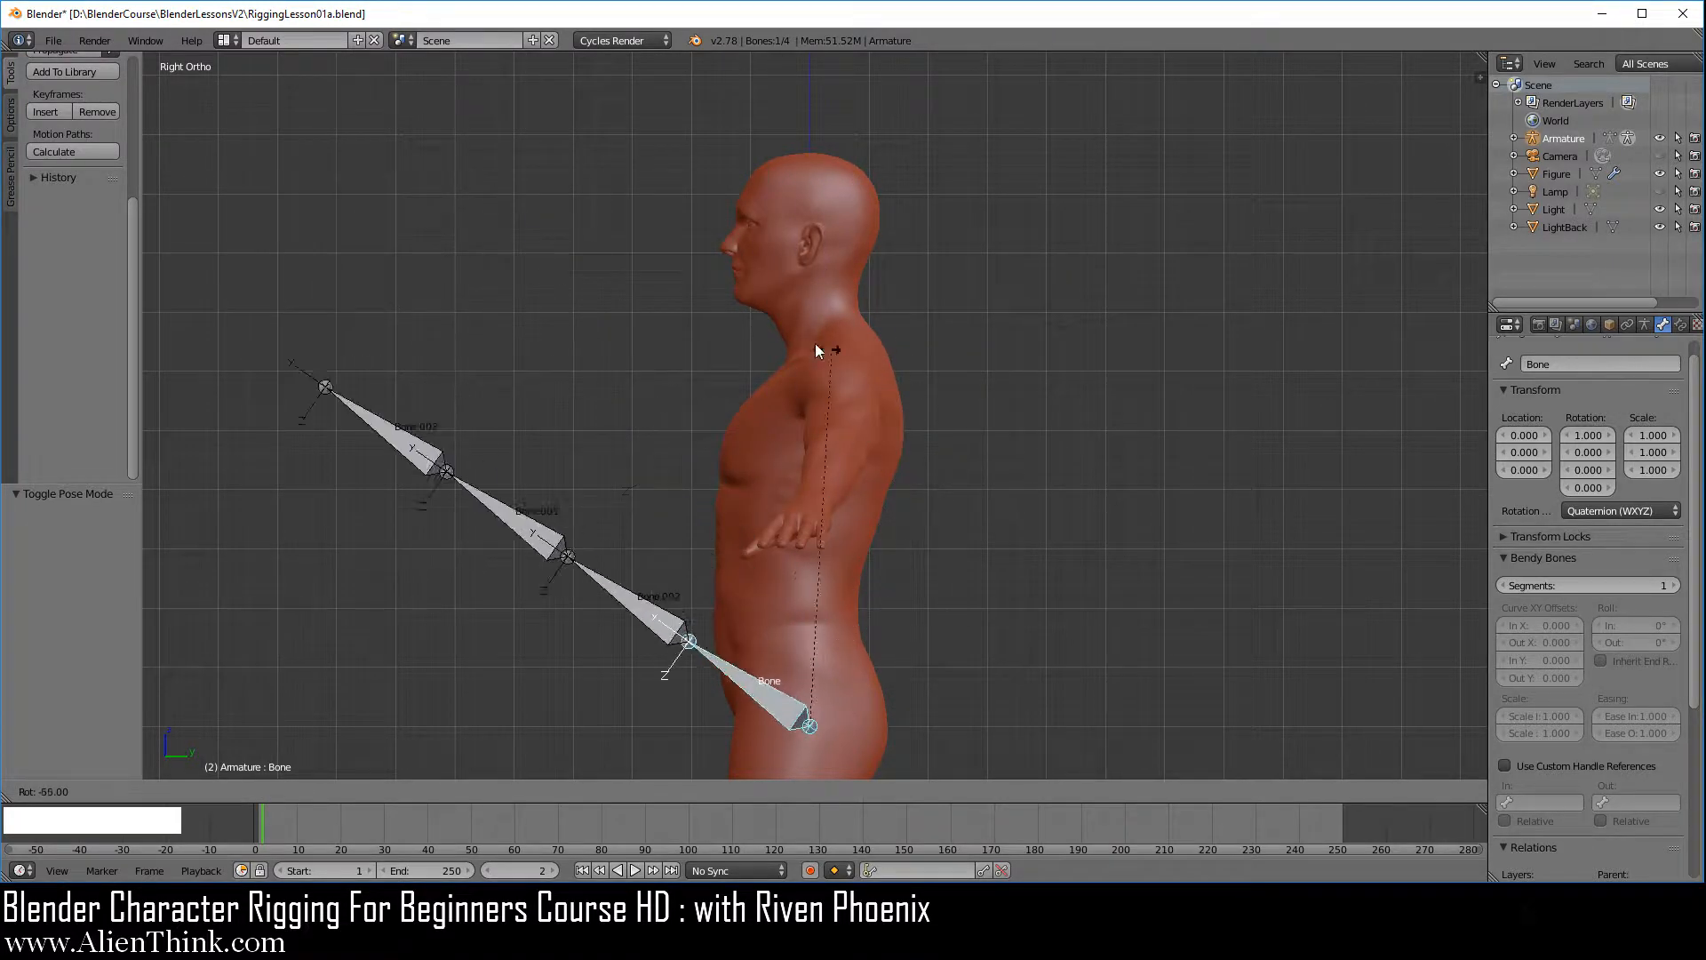
{"action": "right_click", "coordinate": [1021, 471]}
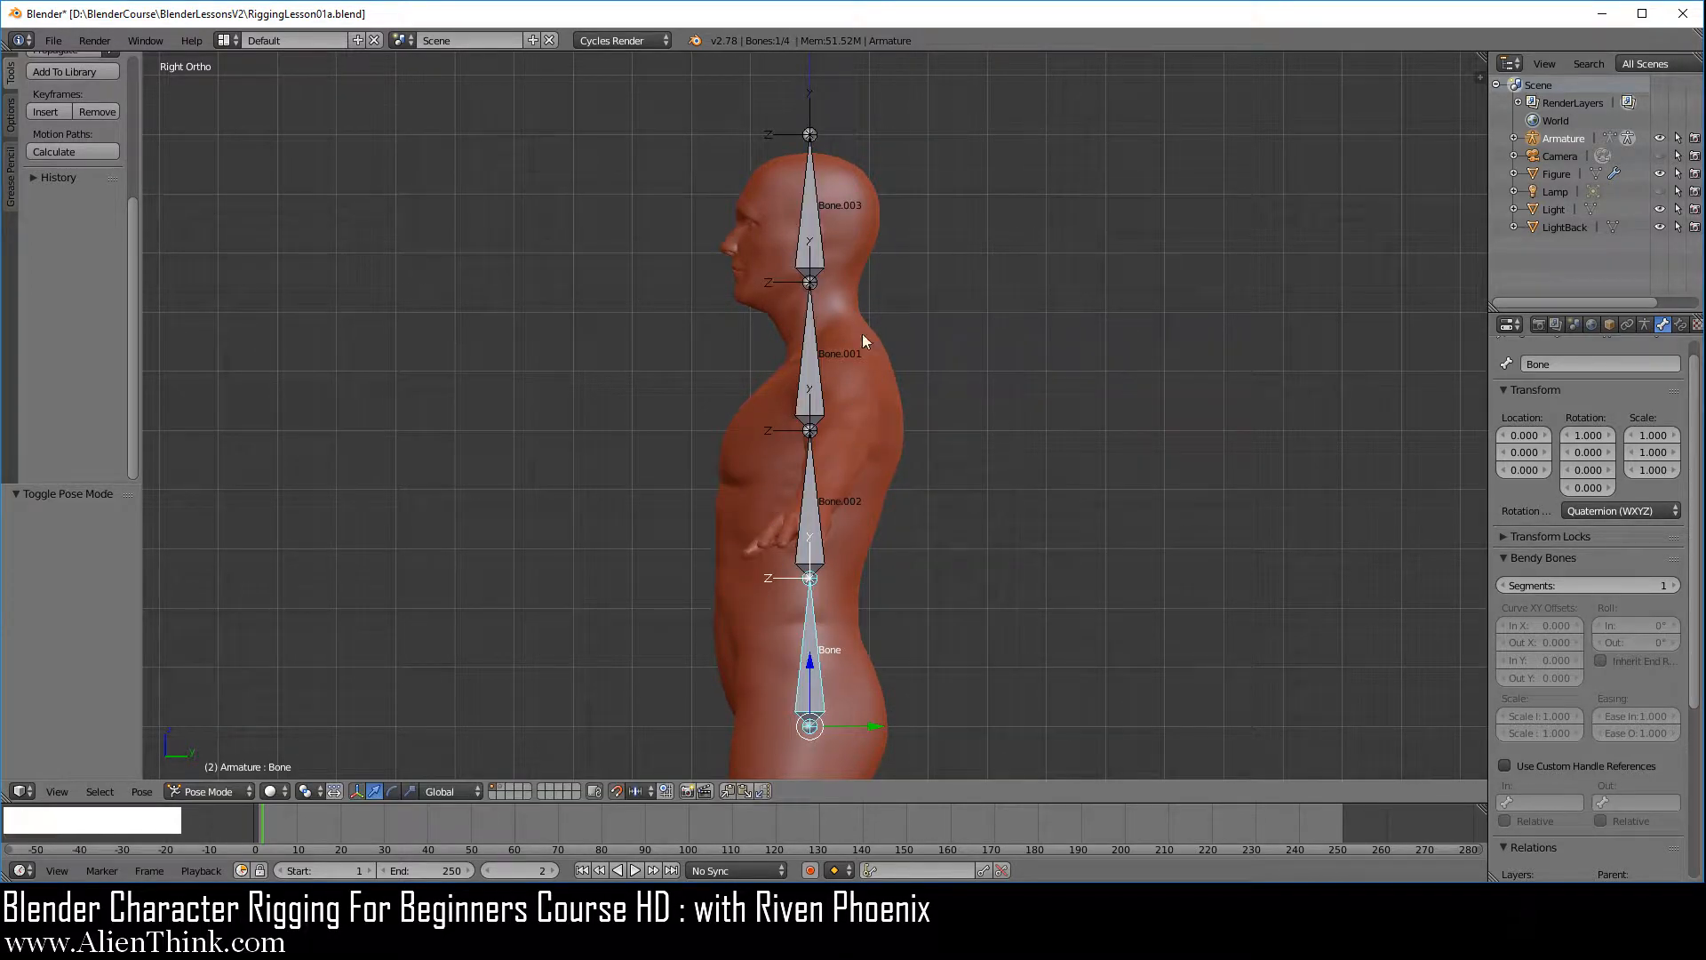
Try rotating the second and third bones from the pelvis in Pose Mode, cancelling each rotation
{"action": "right_click", "coordinate": [809, 504]}
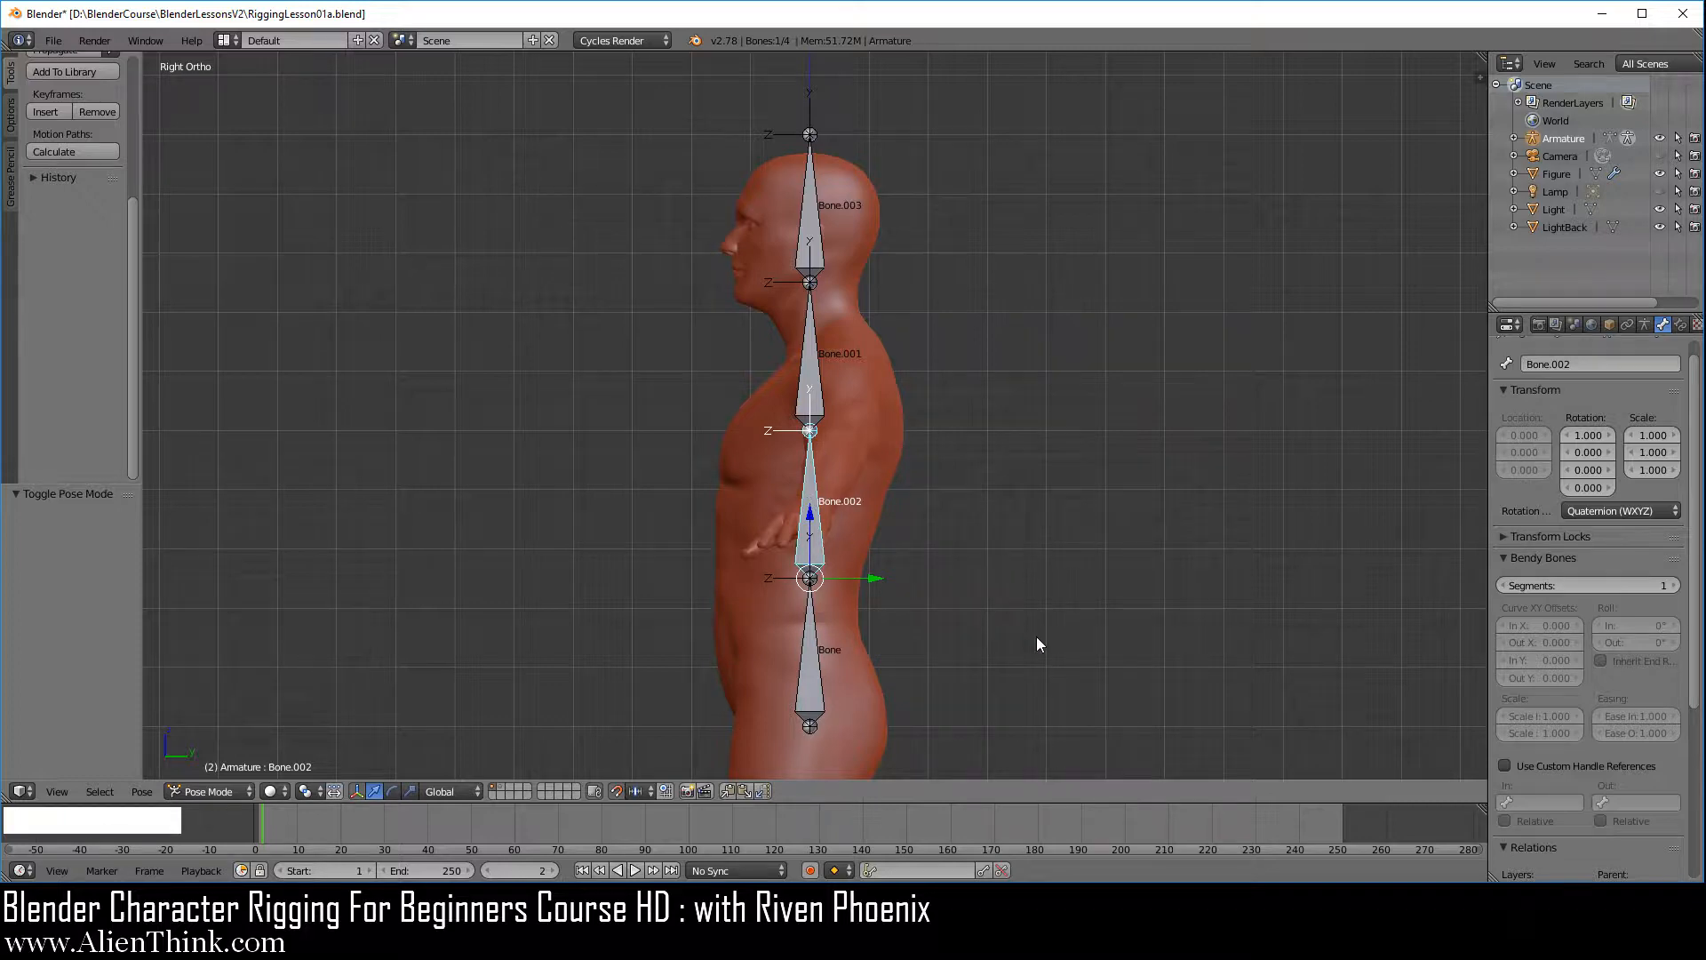
{"action": "key", "text": "r"}
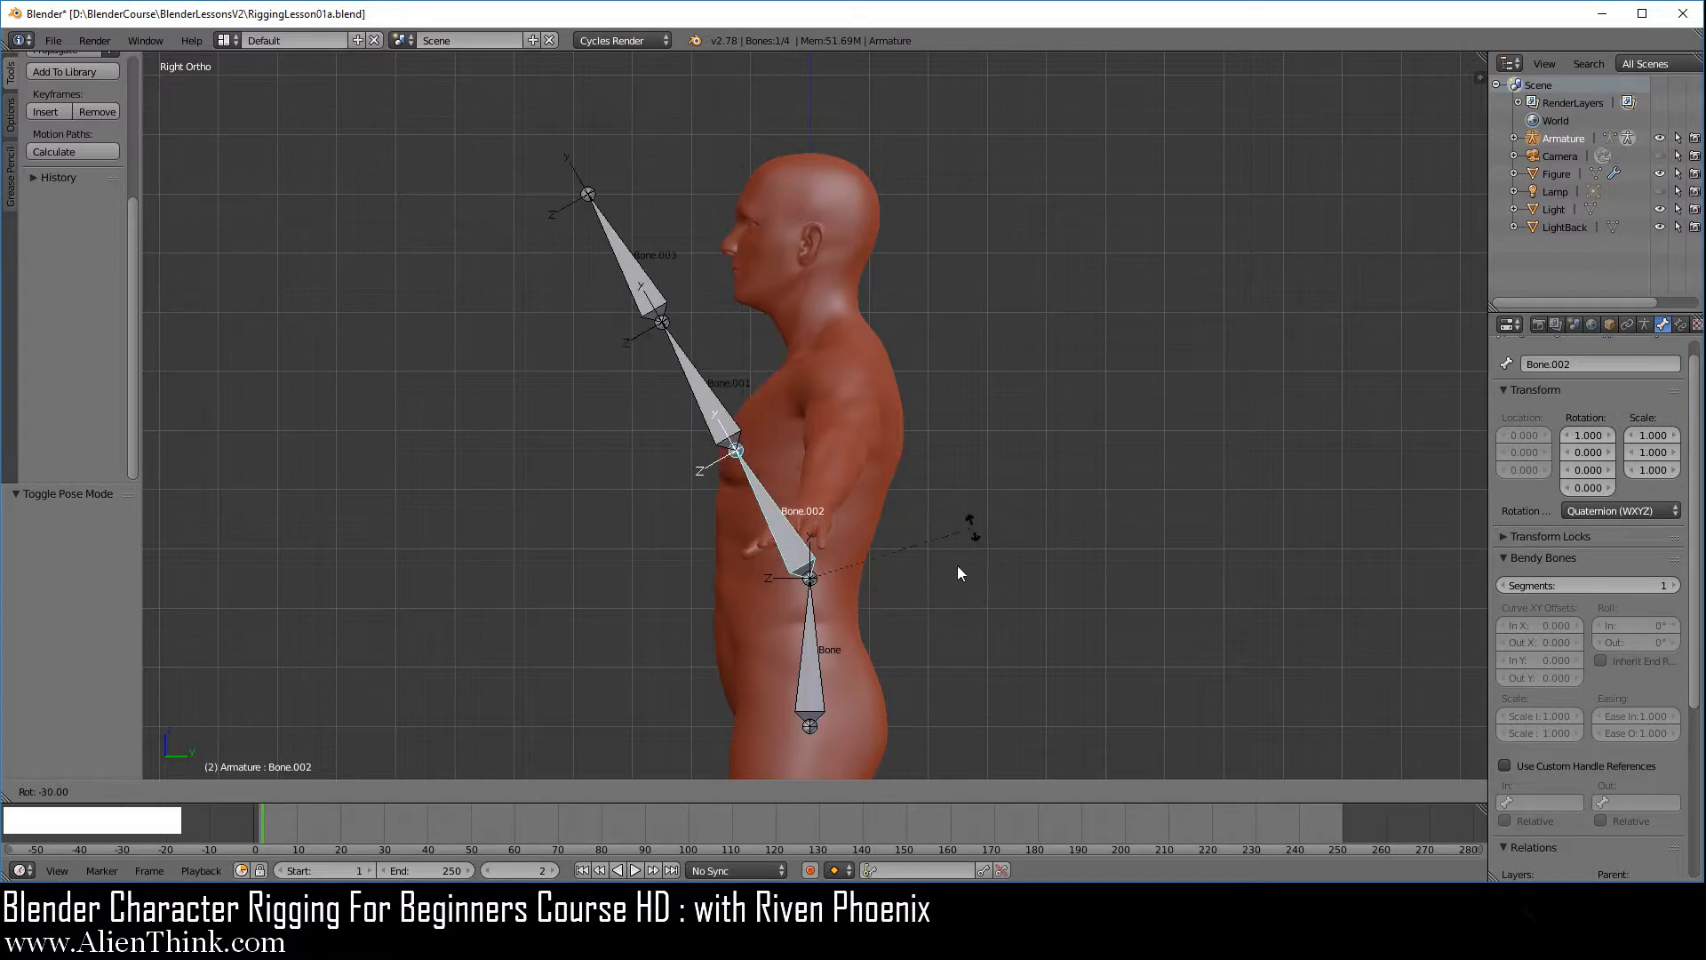
{"action": "right_click", "coordinate": [929, 495]}
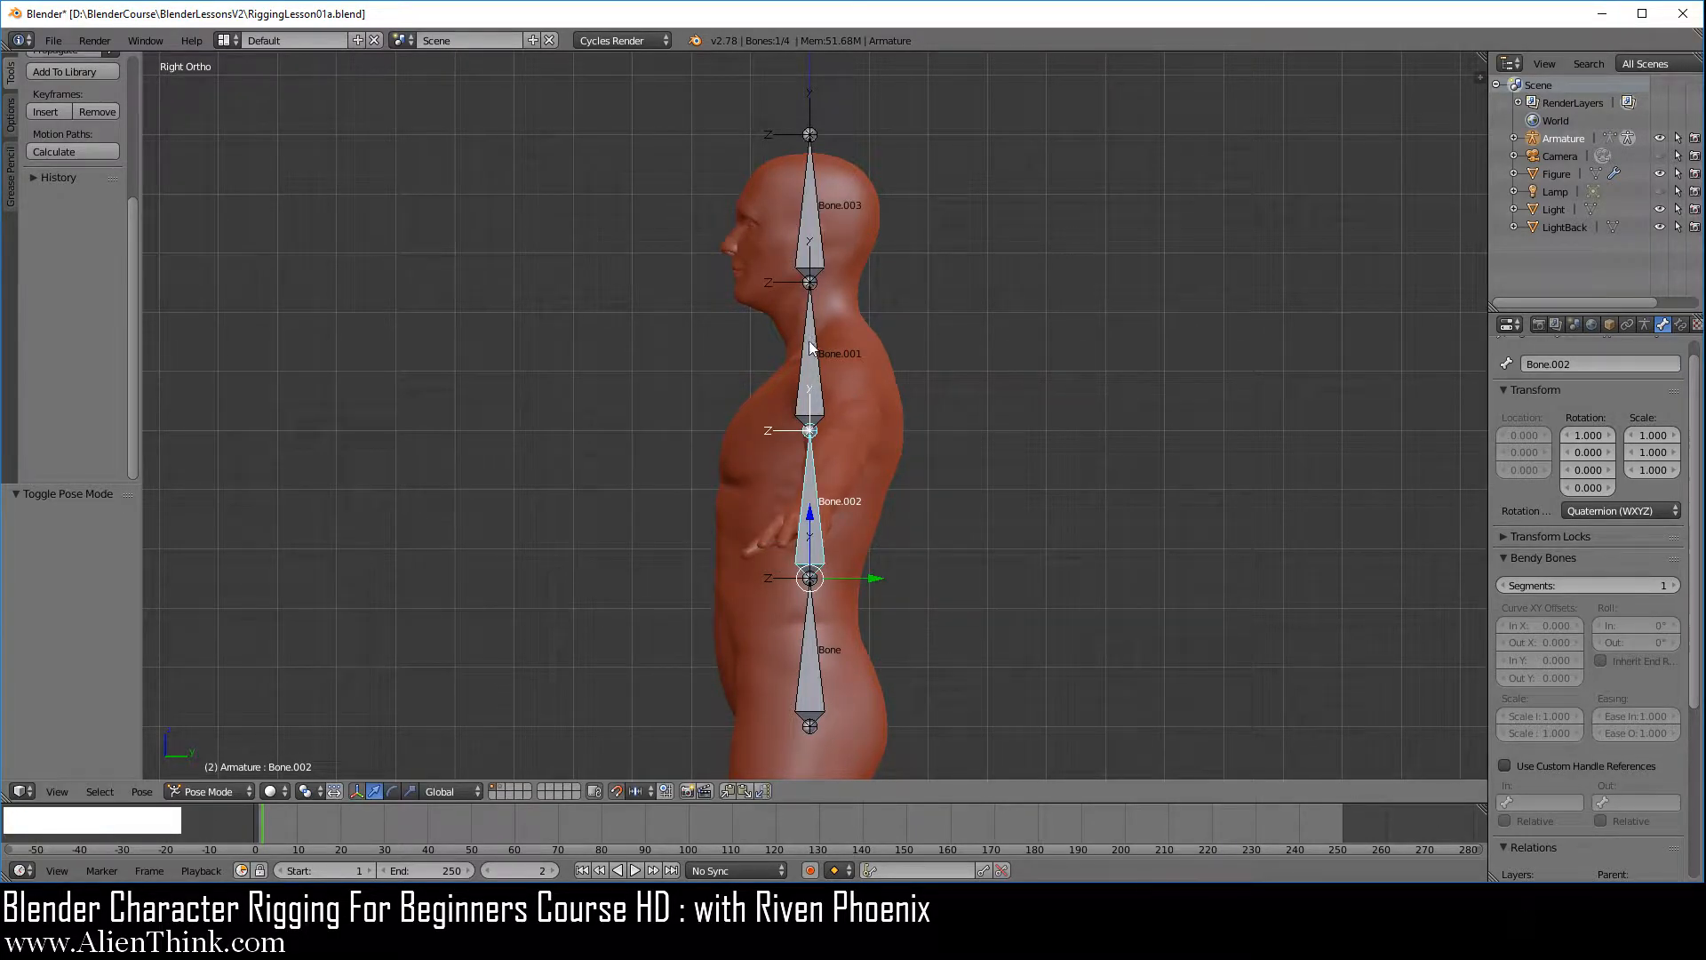
{"action": "key", "text": "r"}
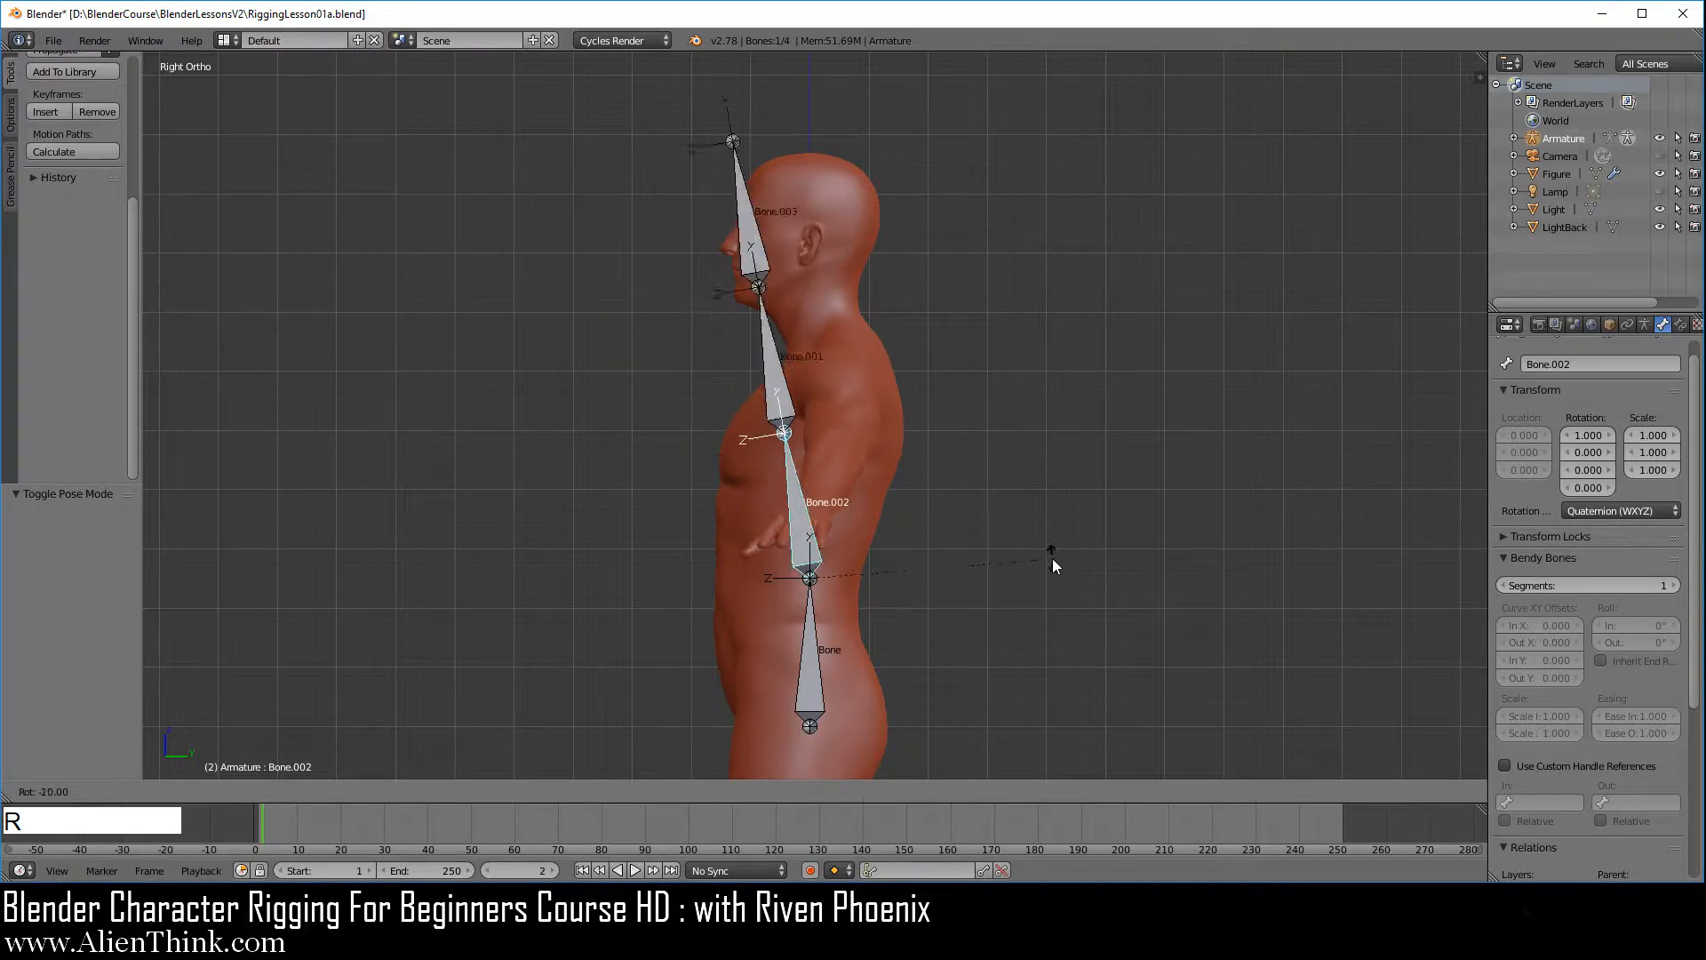
{"action": "right_click", "coordinate": [1049, 557]}
{"action": "right_click", "coordinate": [810, 363]}
{"action": "key", "text": "r"}
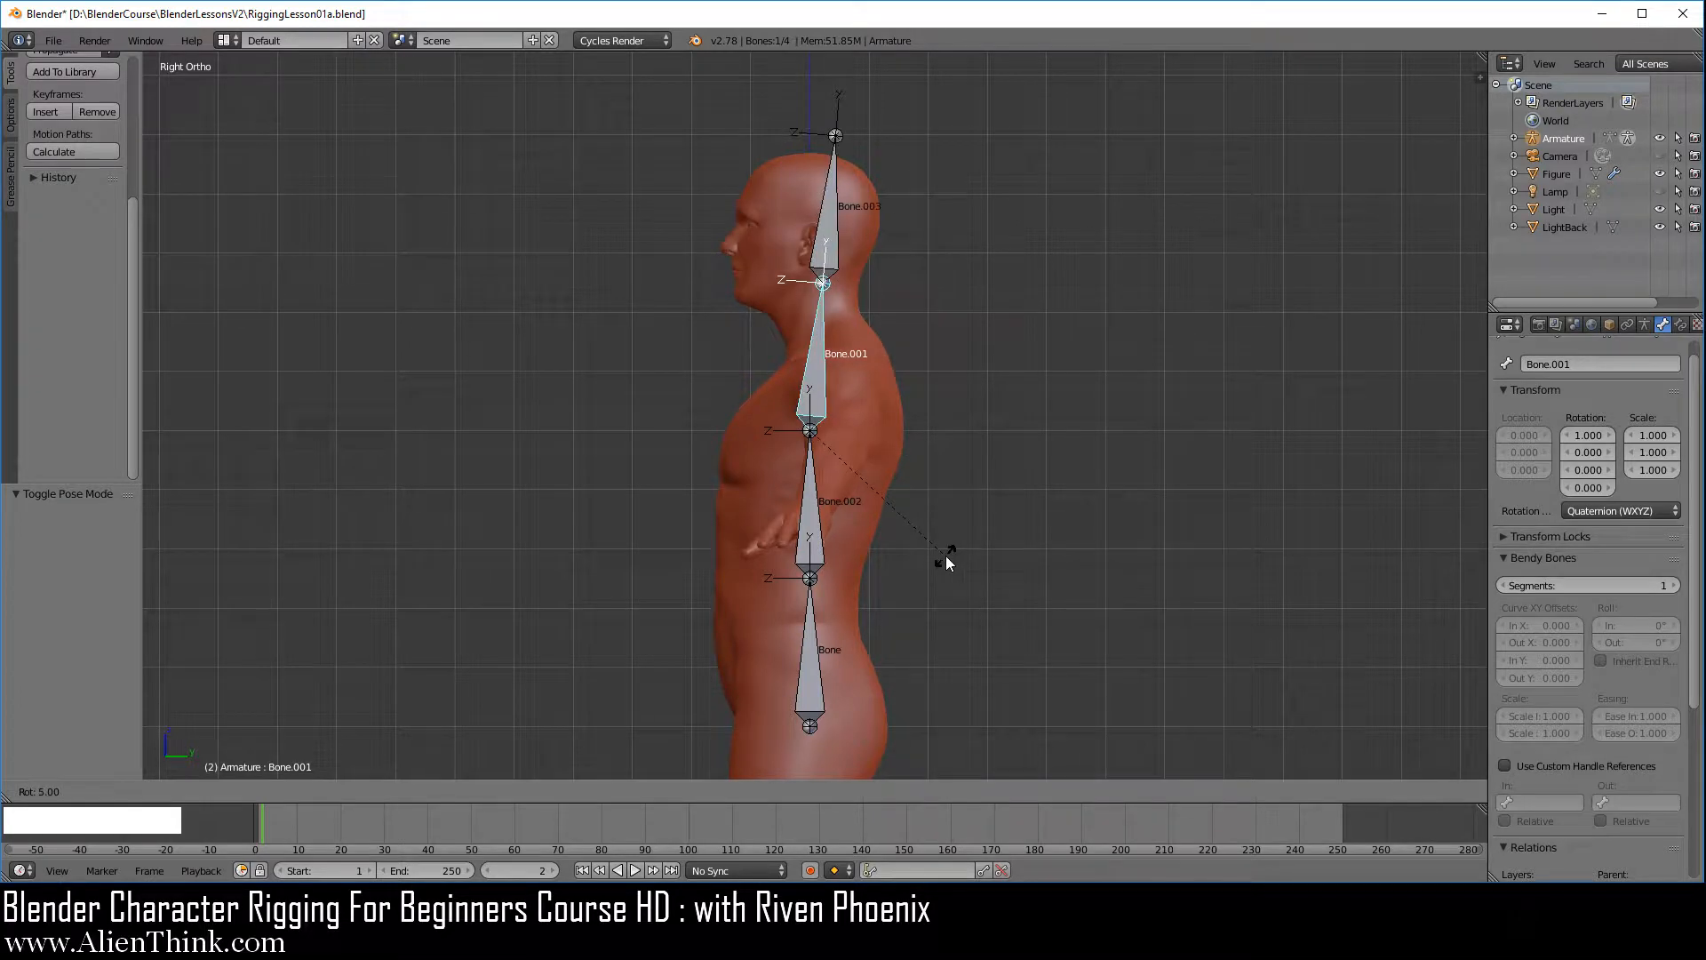
{"action": "right_click", "coordinate": [1010, 440]}
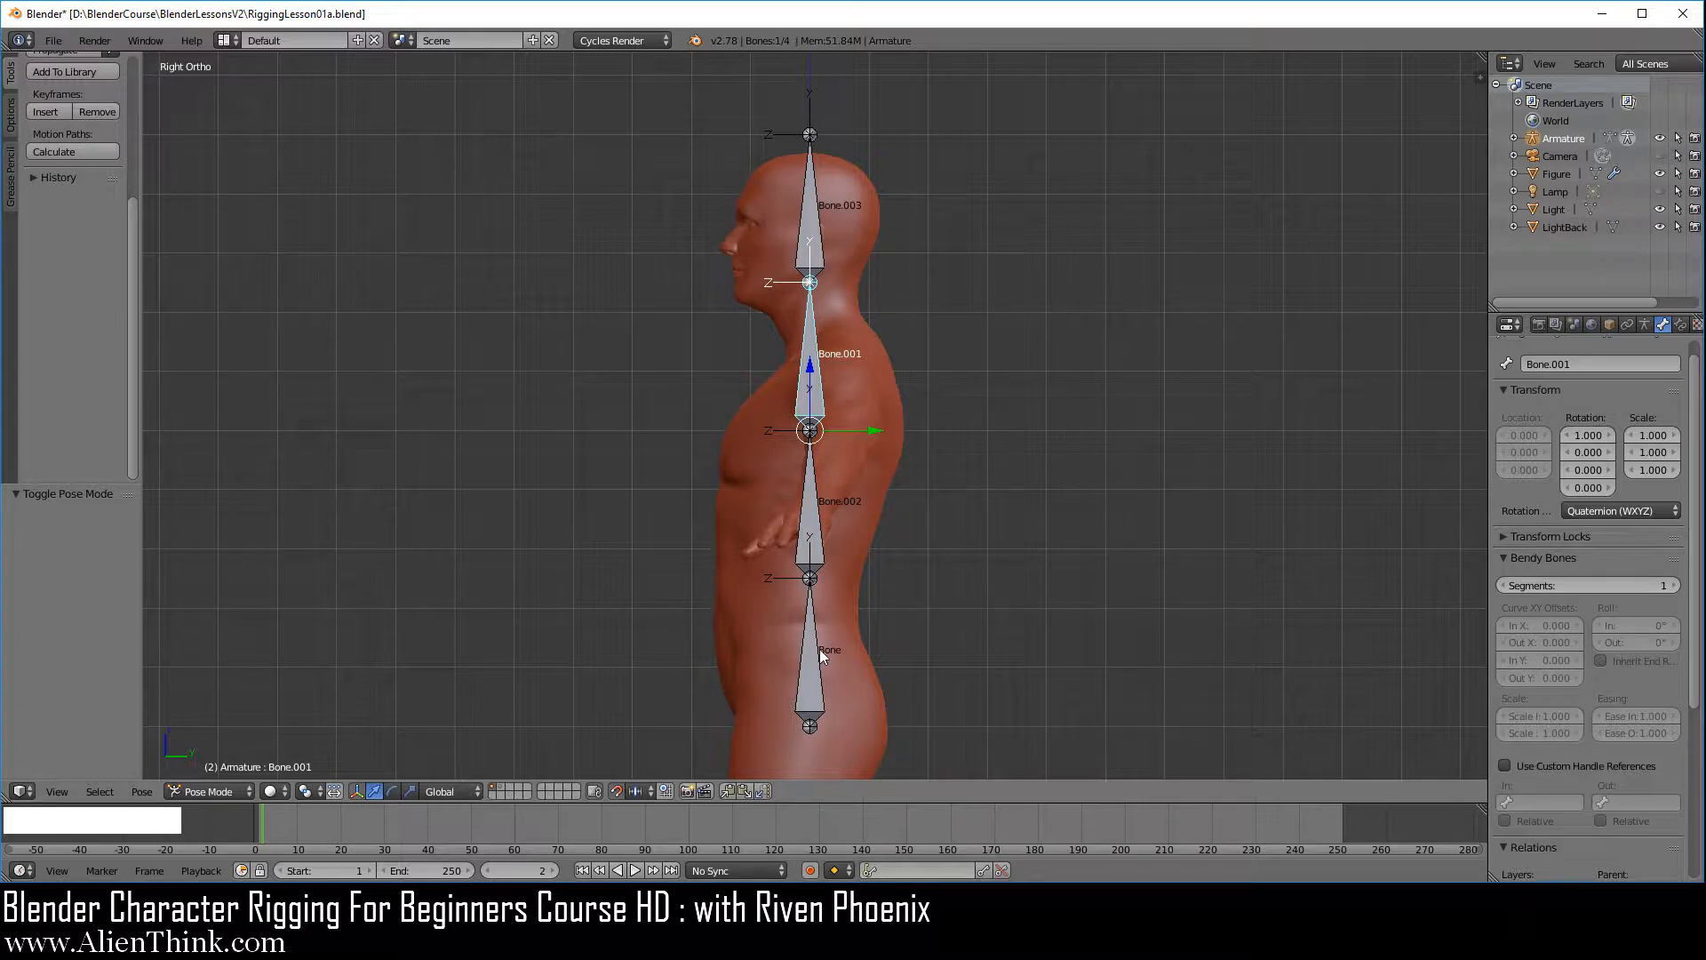
Return the armature to Edit Mode and deselect all its bones
{"action": "left_click", "coordinate": [215, 790]}
{"action": "left_click", "coordinate": [232, 752]}
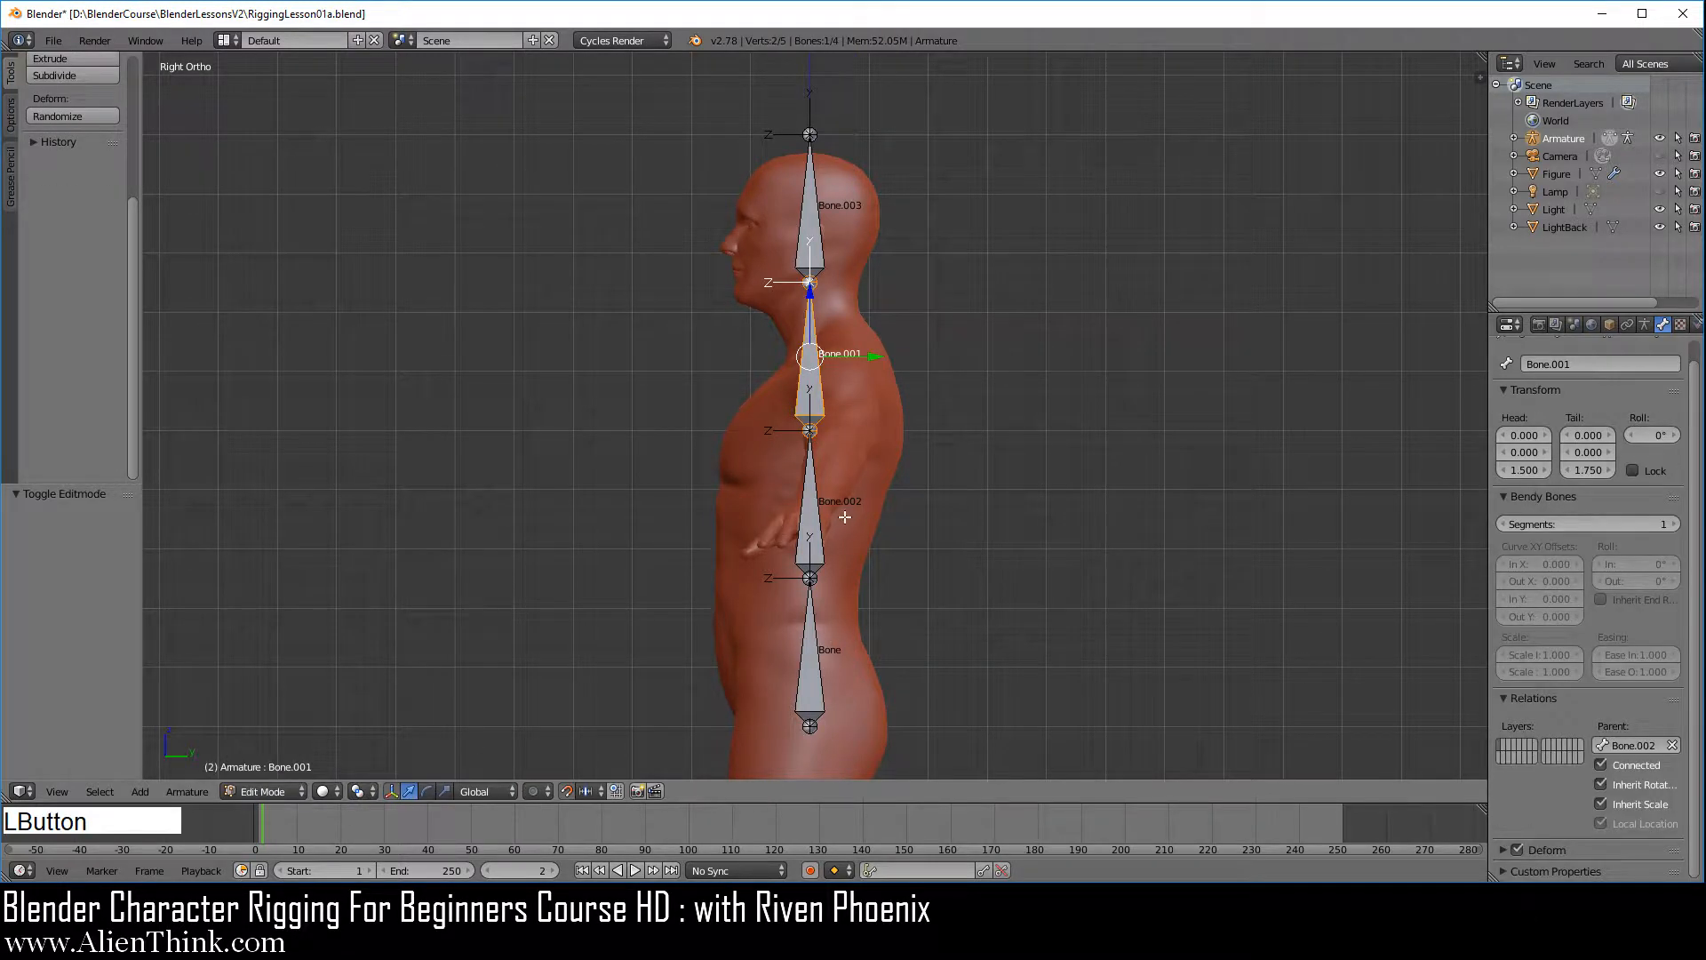
{"action": "key", "text": "a"}
{"action": "key", "text": "a"}
{"action": "key", "text": "a"}
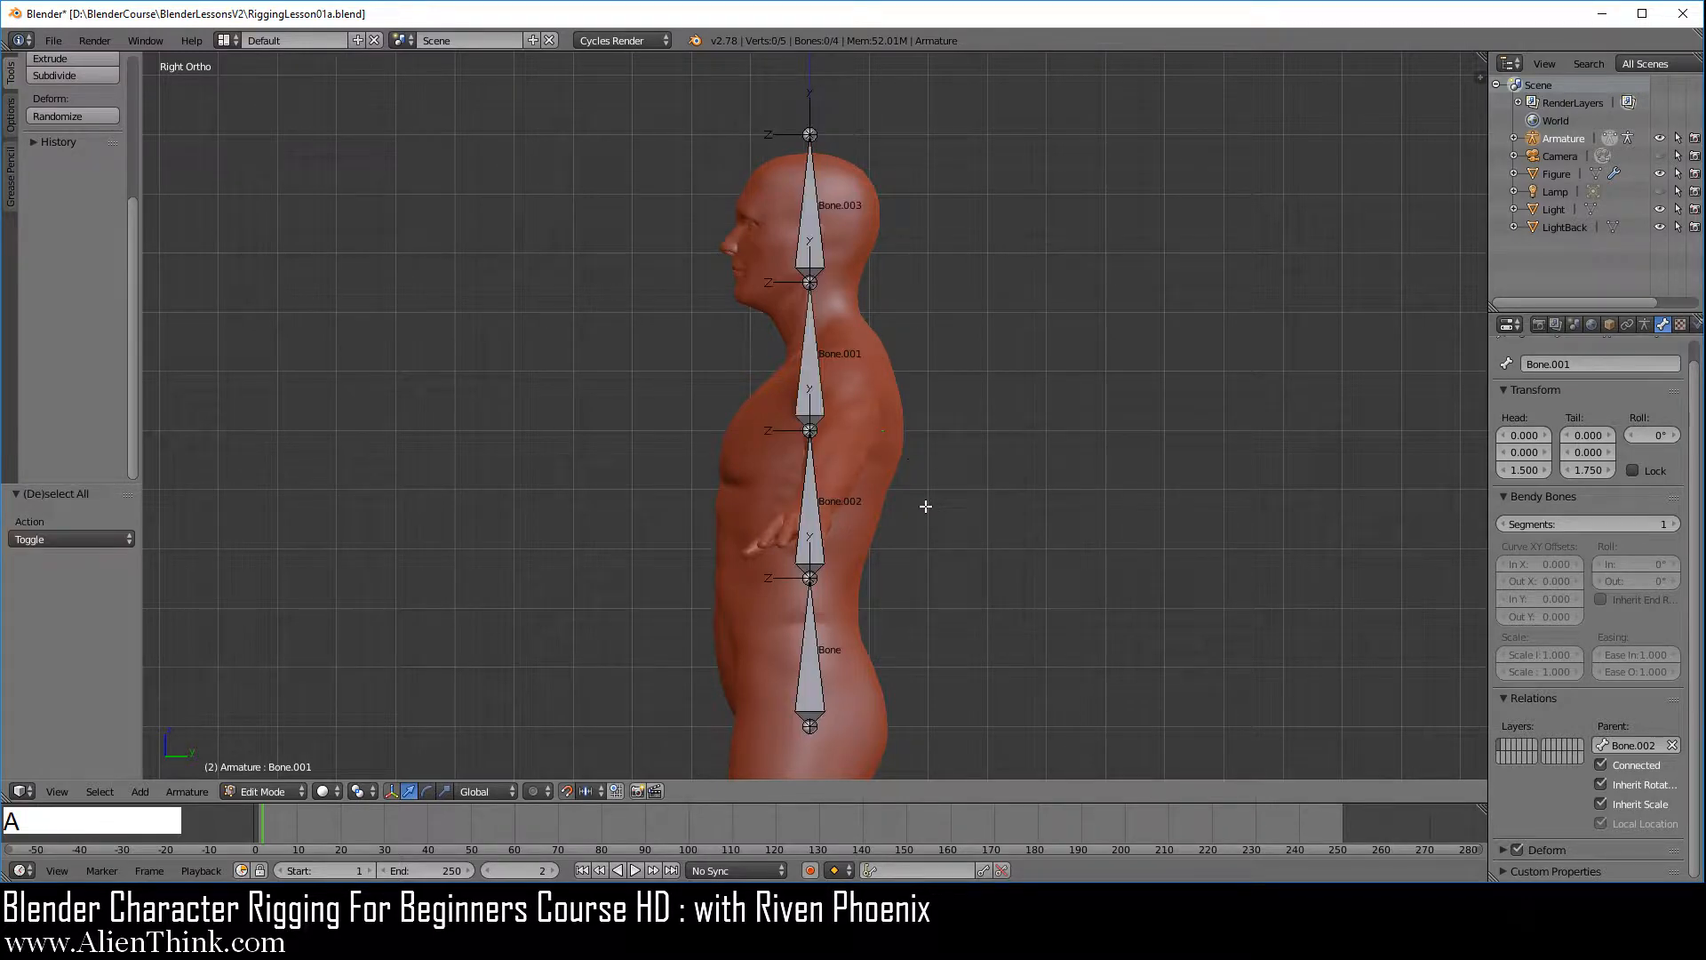
{"action": "scroll", "coordinate": [864, 399], "scroll_direction": "up", "scroll_amount": 5}
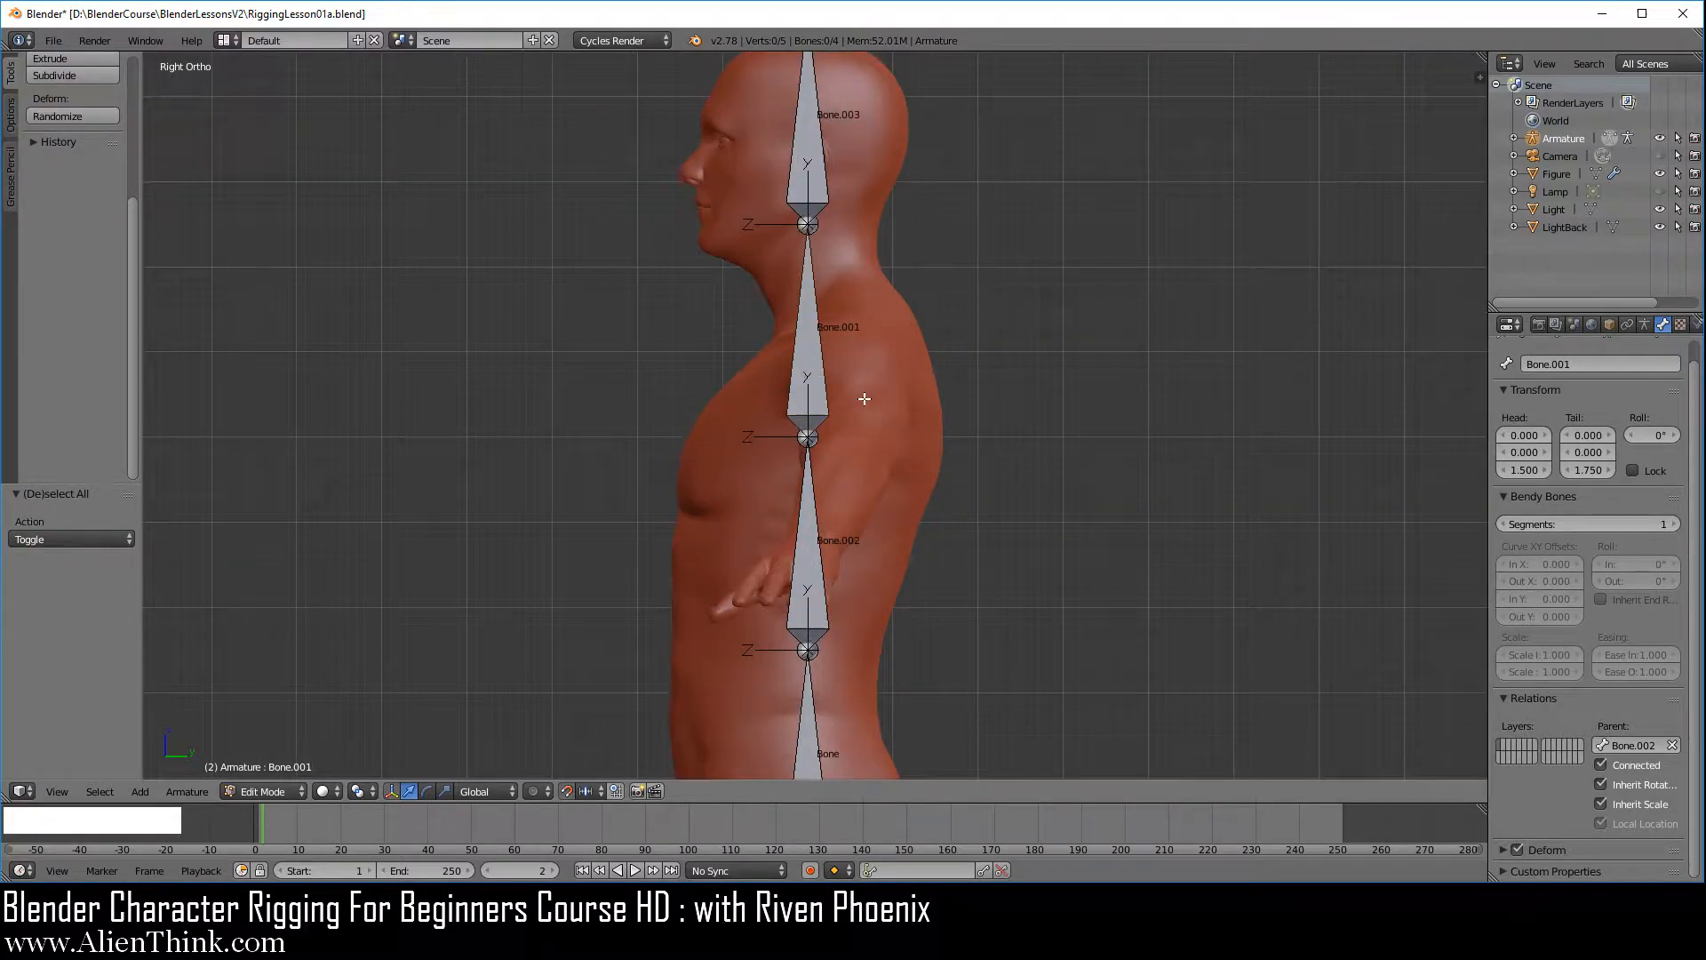
{"action": "middle_click_drag", "start_coordinate": [888, 307], "coordinate": [873, 490], "text": "shift"}
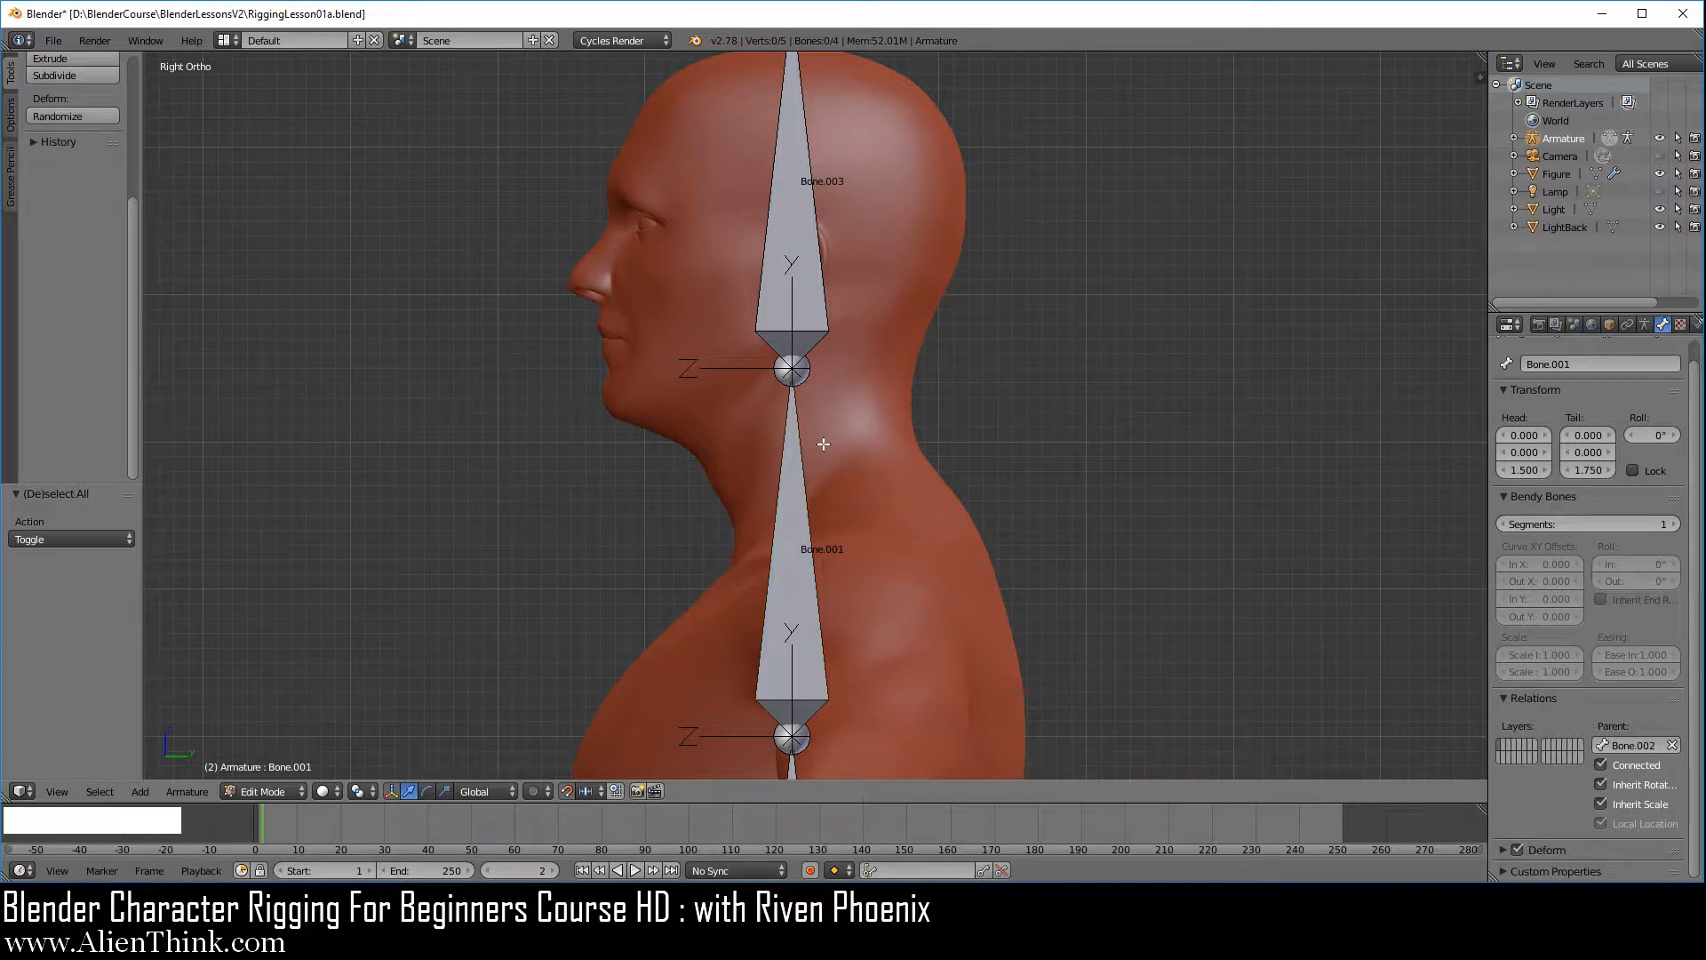
Reopen the recent file RiggingLesson01a.blend to return to its saved version
{"action": "left_click", "coordinate": [58, 46]}
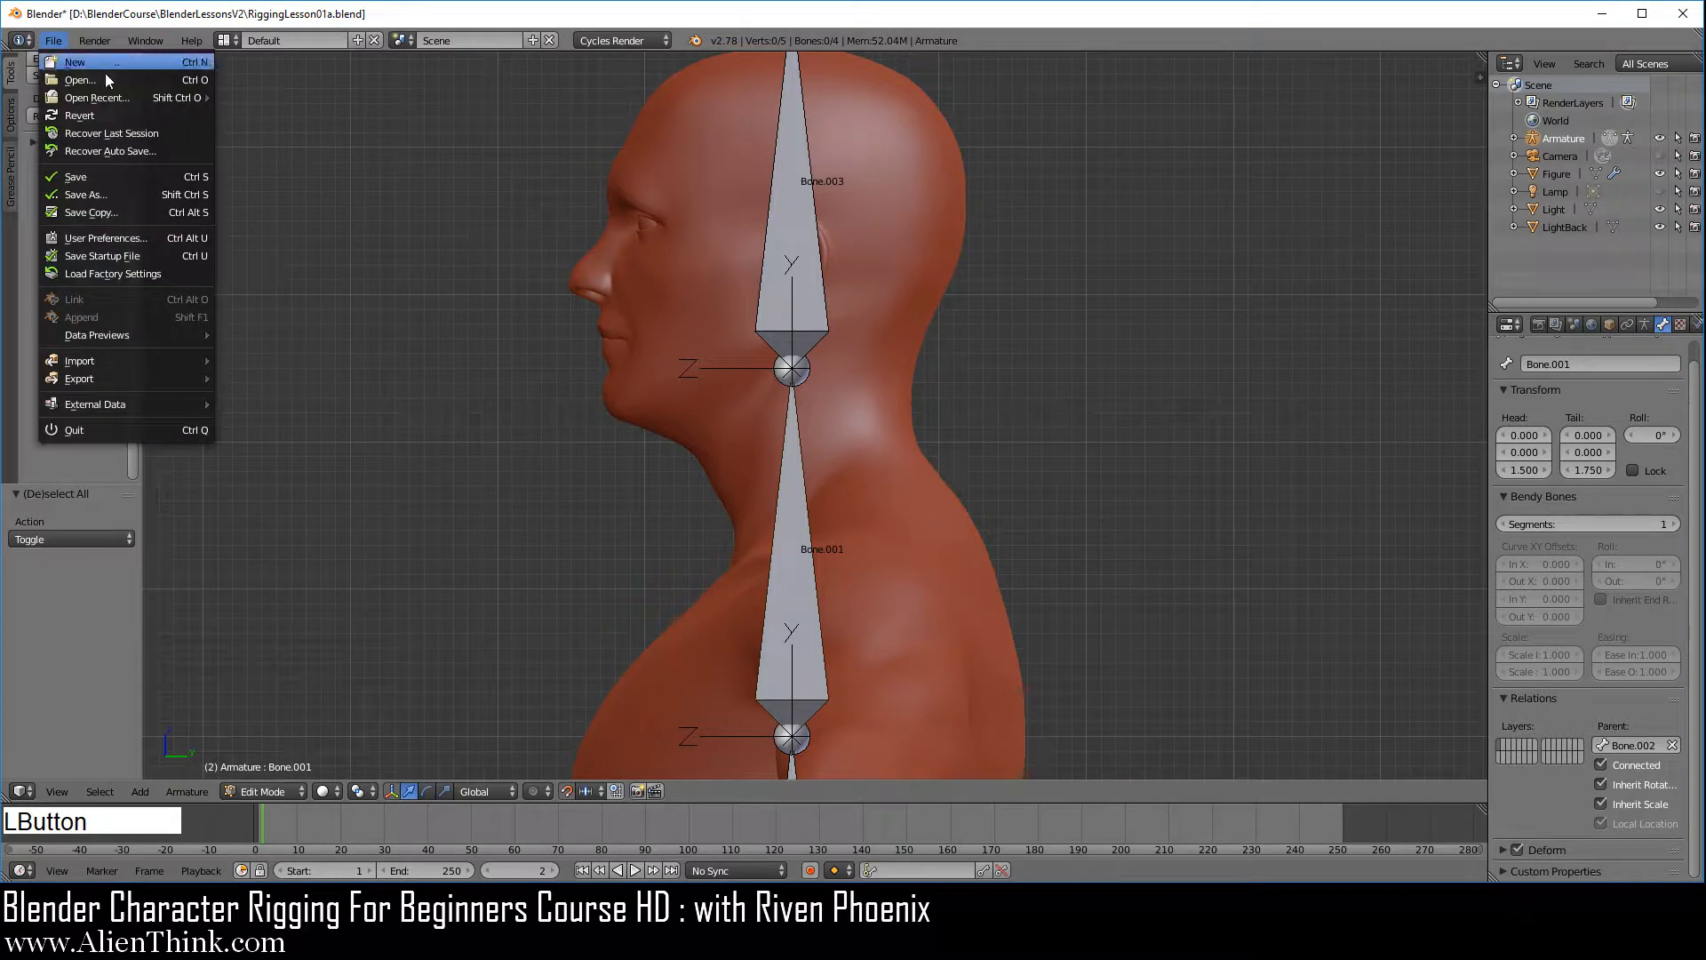
{"action": "mouse_move", "coordinate": [111, 99]}
{"action": "left_click", "coordinate": [297, 97]}
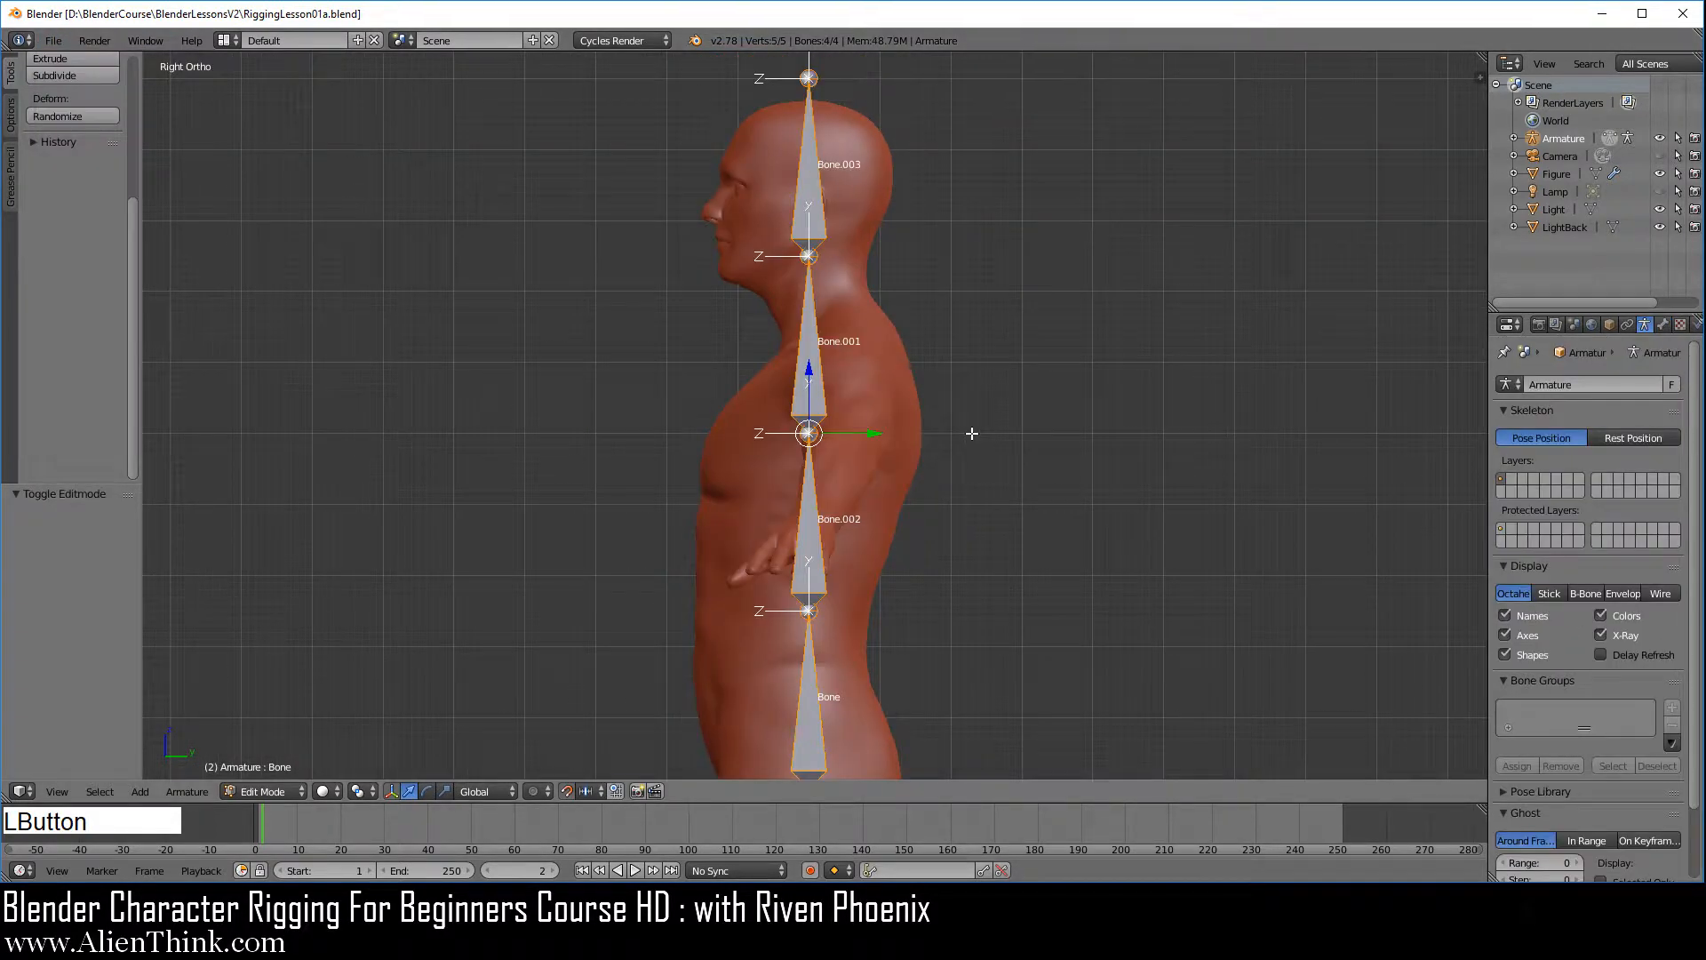
Check the parent relations of the head bone and the bone below it, and try moving the connected head bone, cancelling the move
{"action": "scroll", "coordinate": [915, 362], "scroll_direction": "up", "scroll_amount": 4}
{"action": "middle_click_drag", "start_coordinate": [914, 362], "coordinate": [865, 472], "text": "shift"}
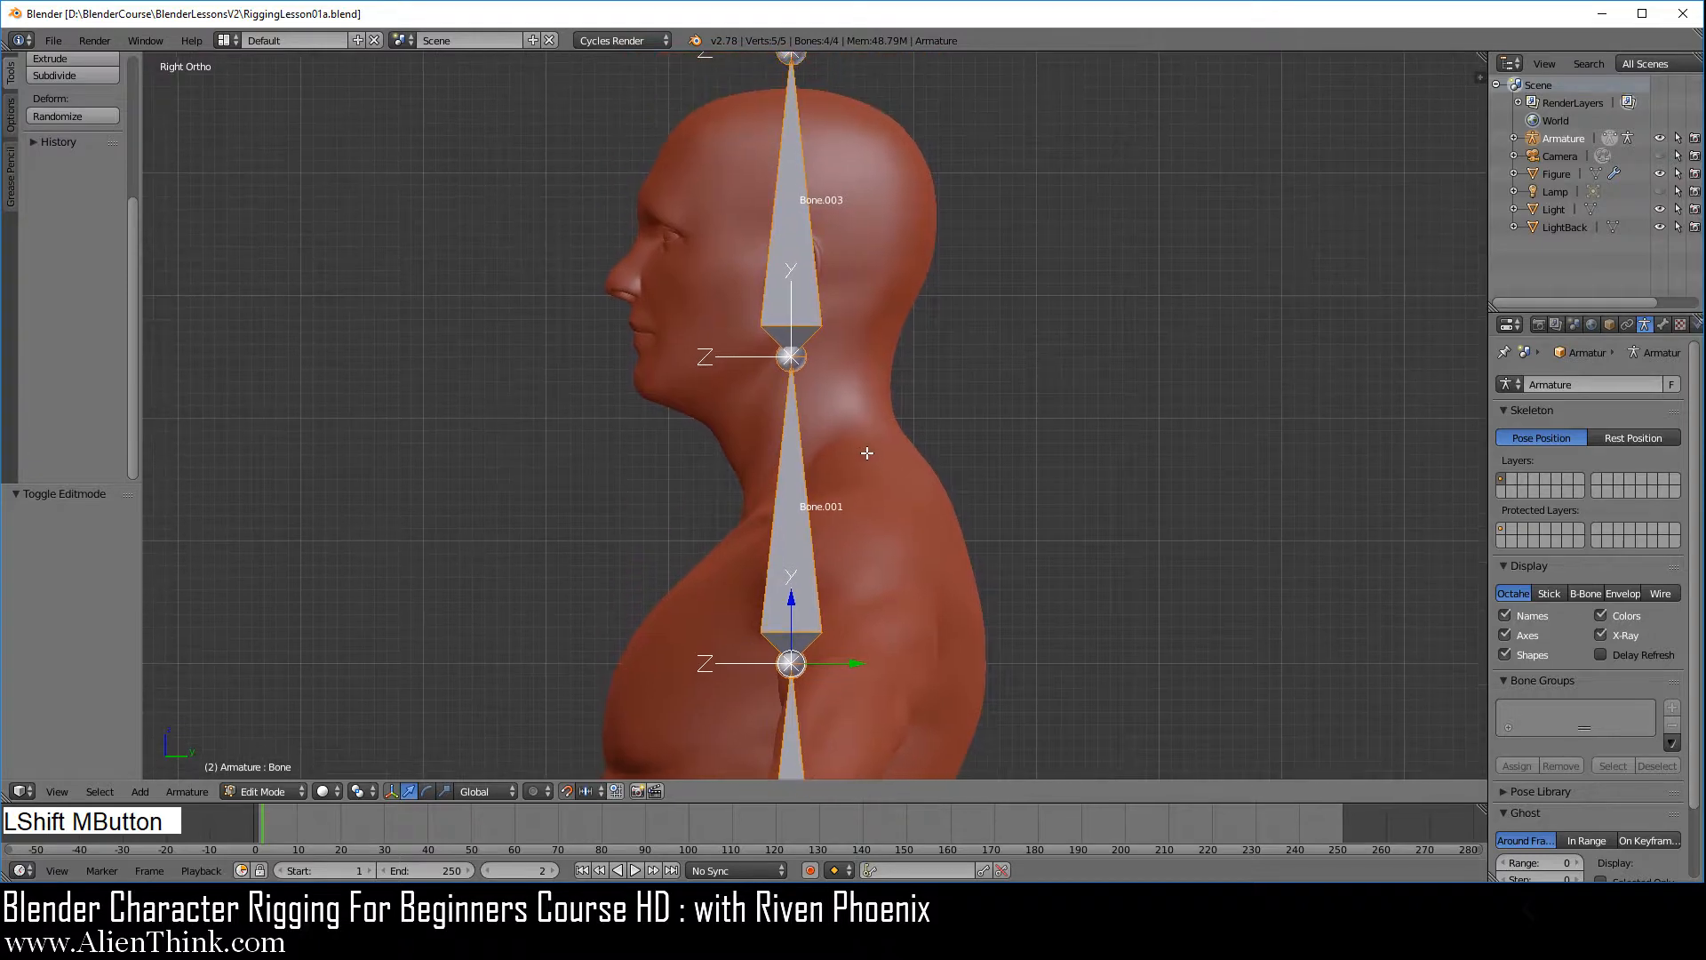
{"action": "key", "text": "a"}
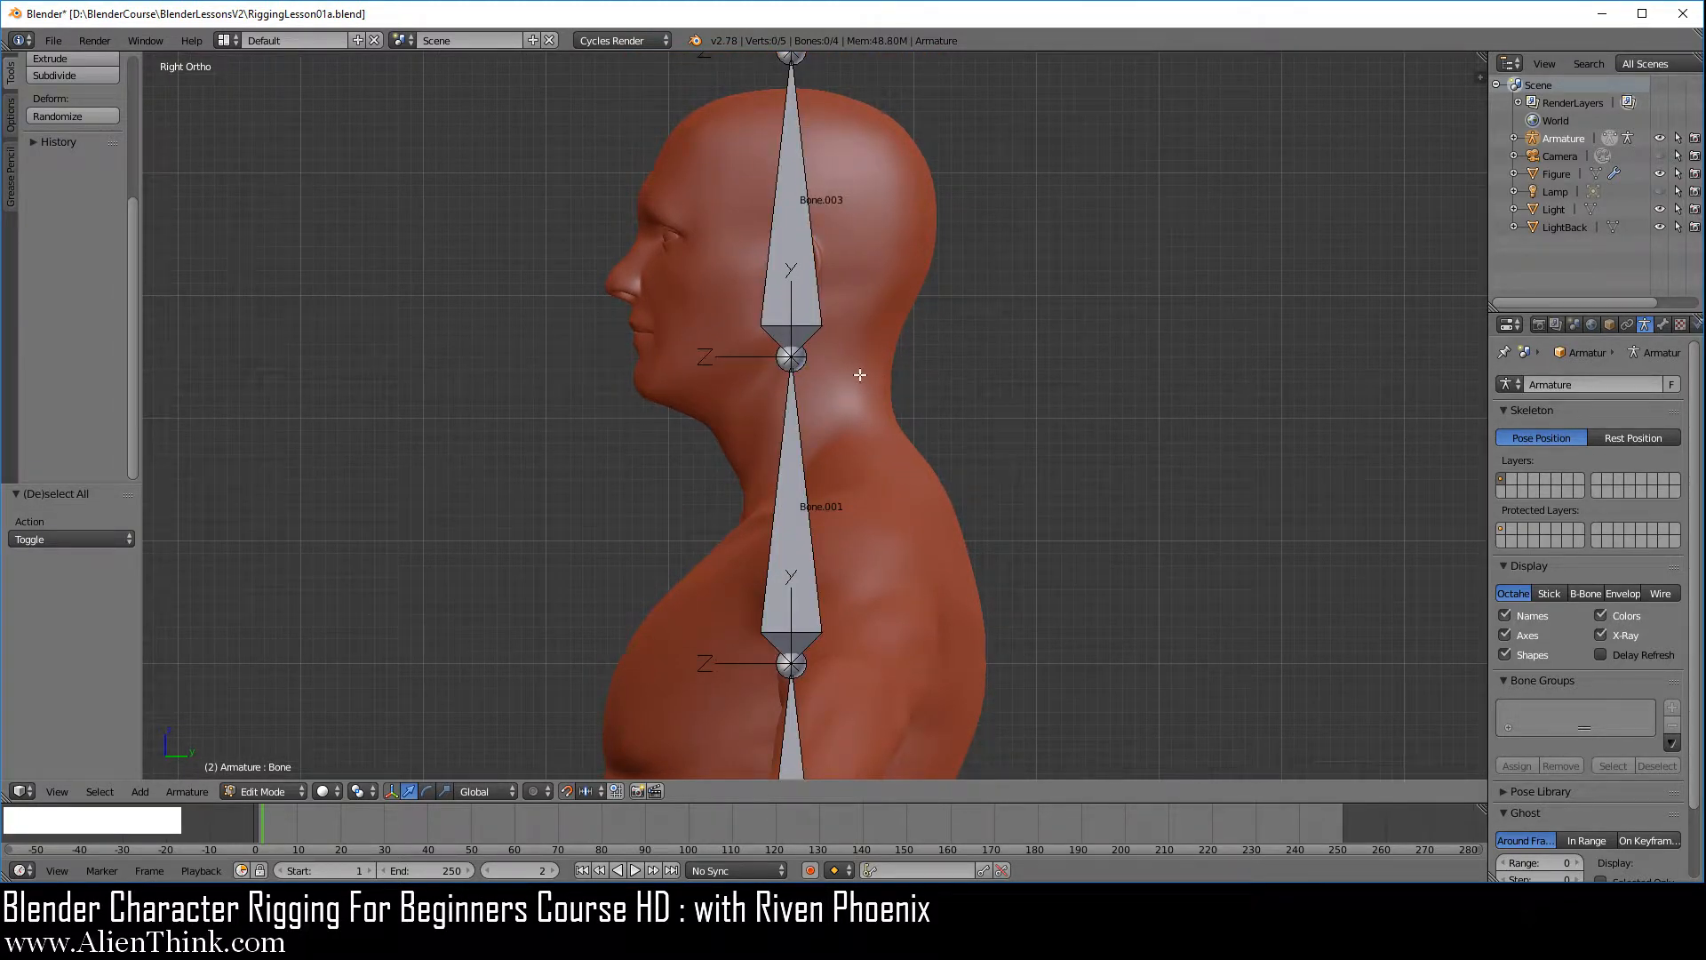
{"action": "right_click", "coordinate": [798, 206]}
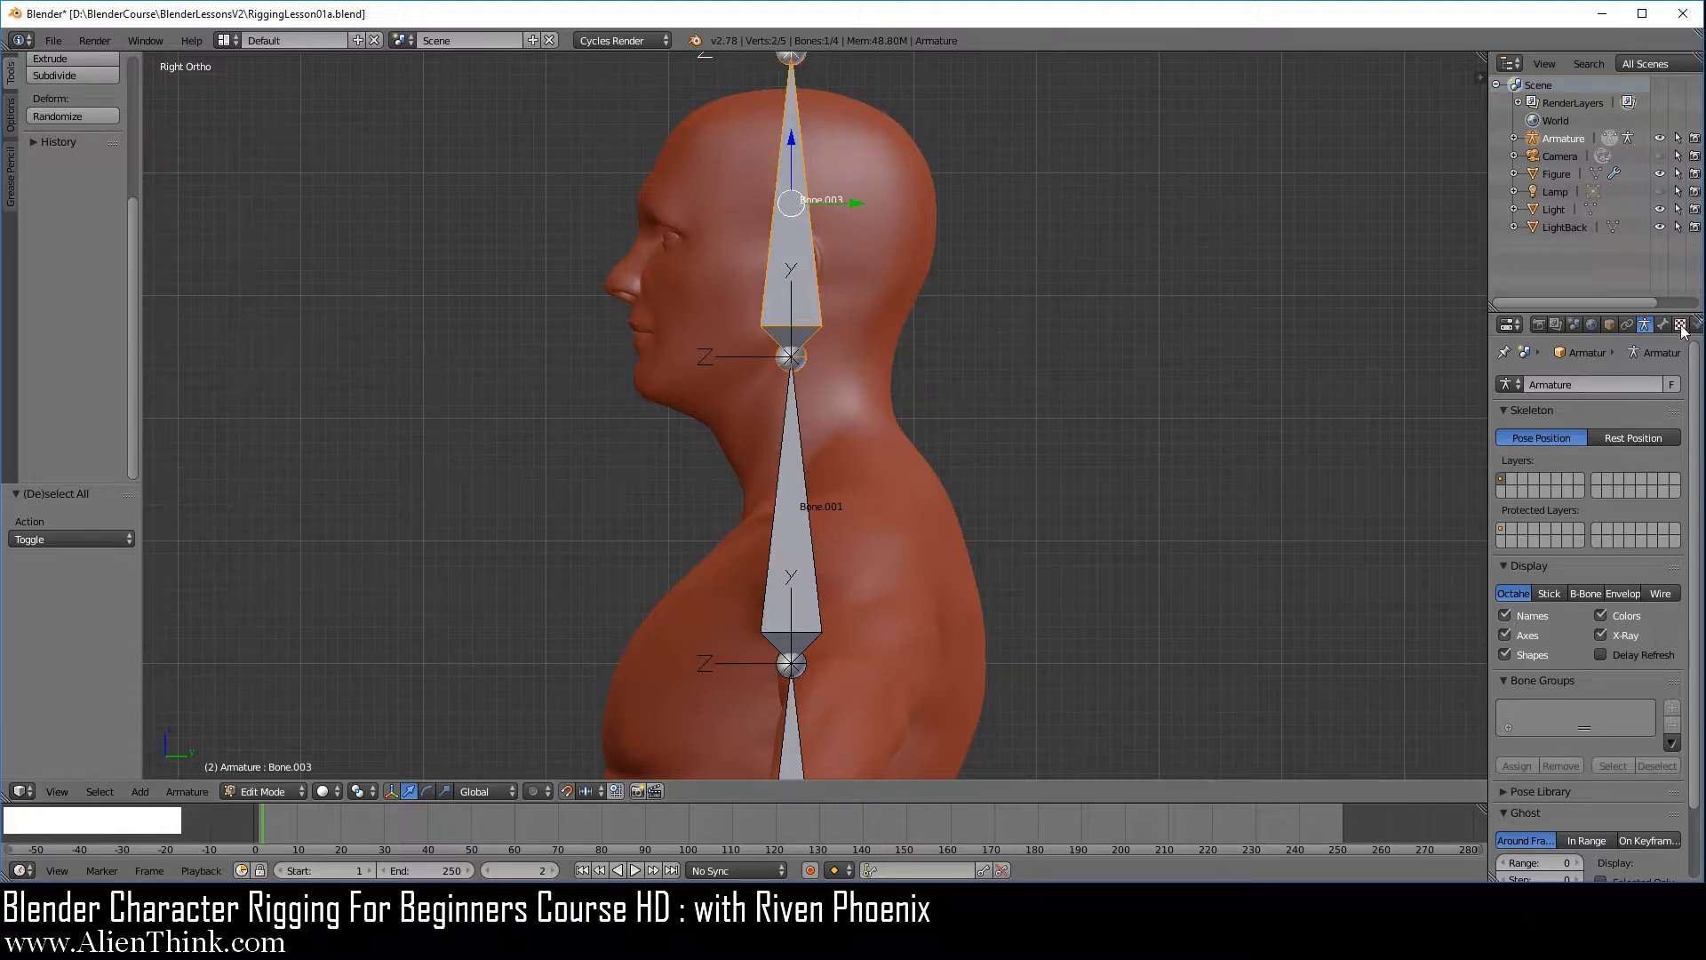
{"action": "left_click", "coordinate": [1667, 326]}
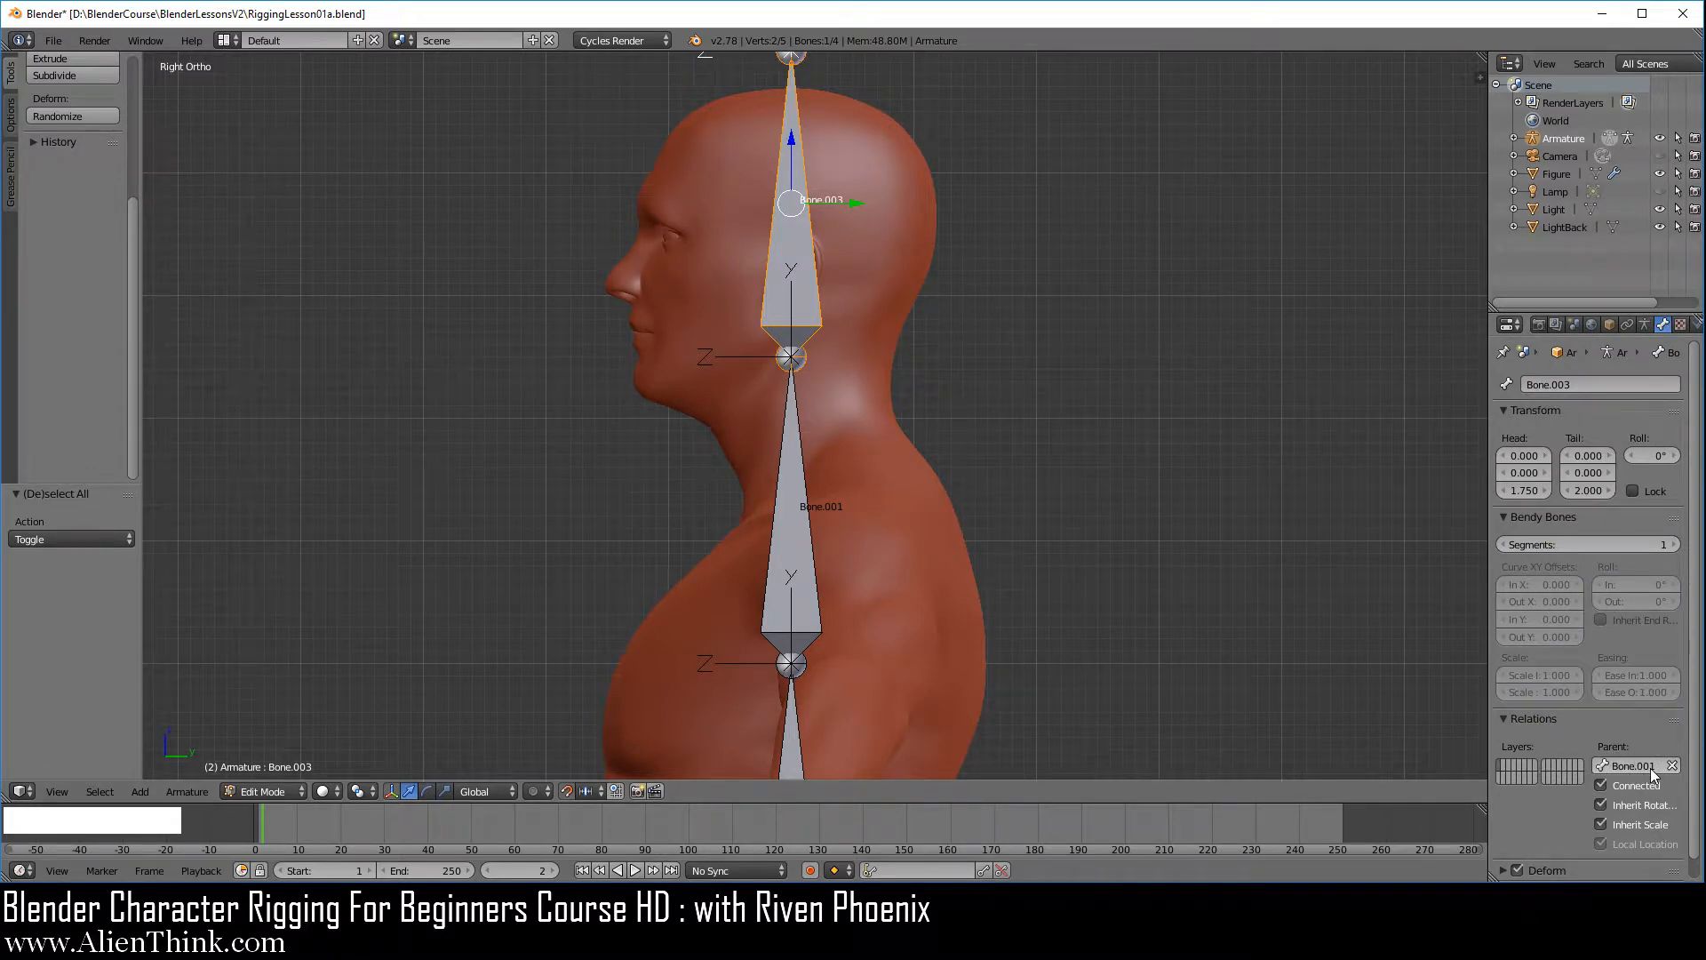
{"action": "right_click", "coordinate": [787, 478]}
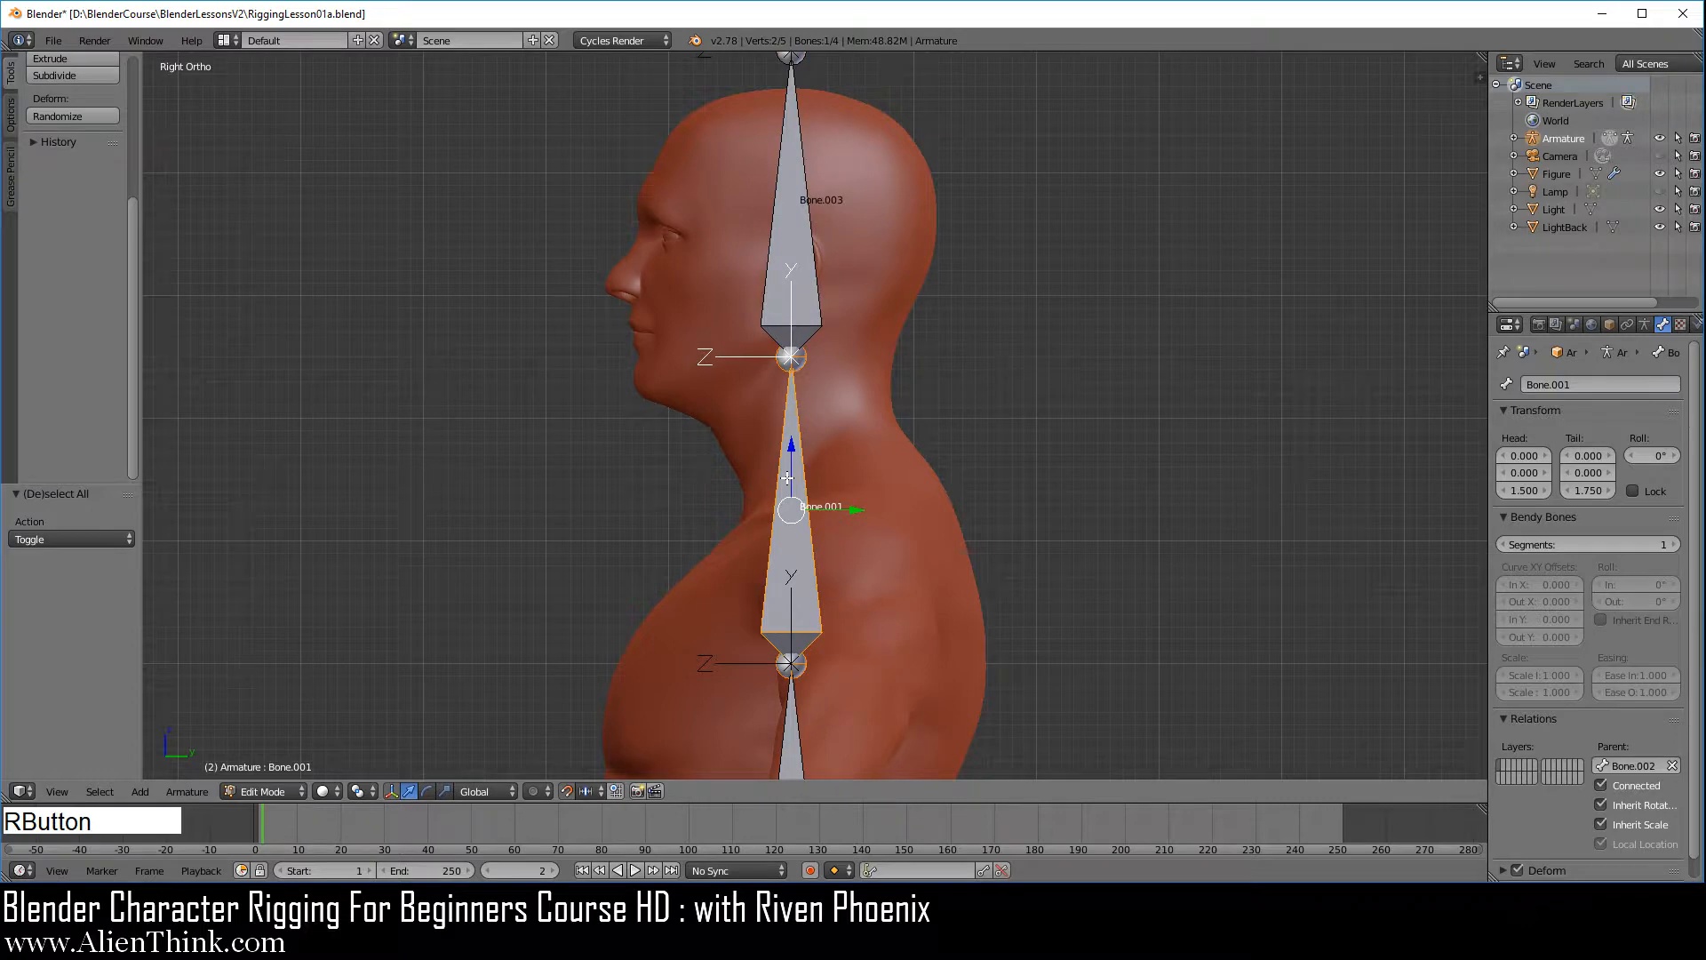
{"action": "right_click", "coordinate": [797, 233]}
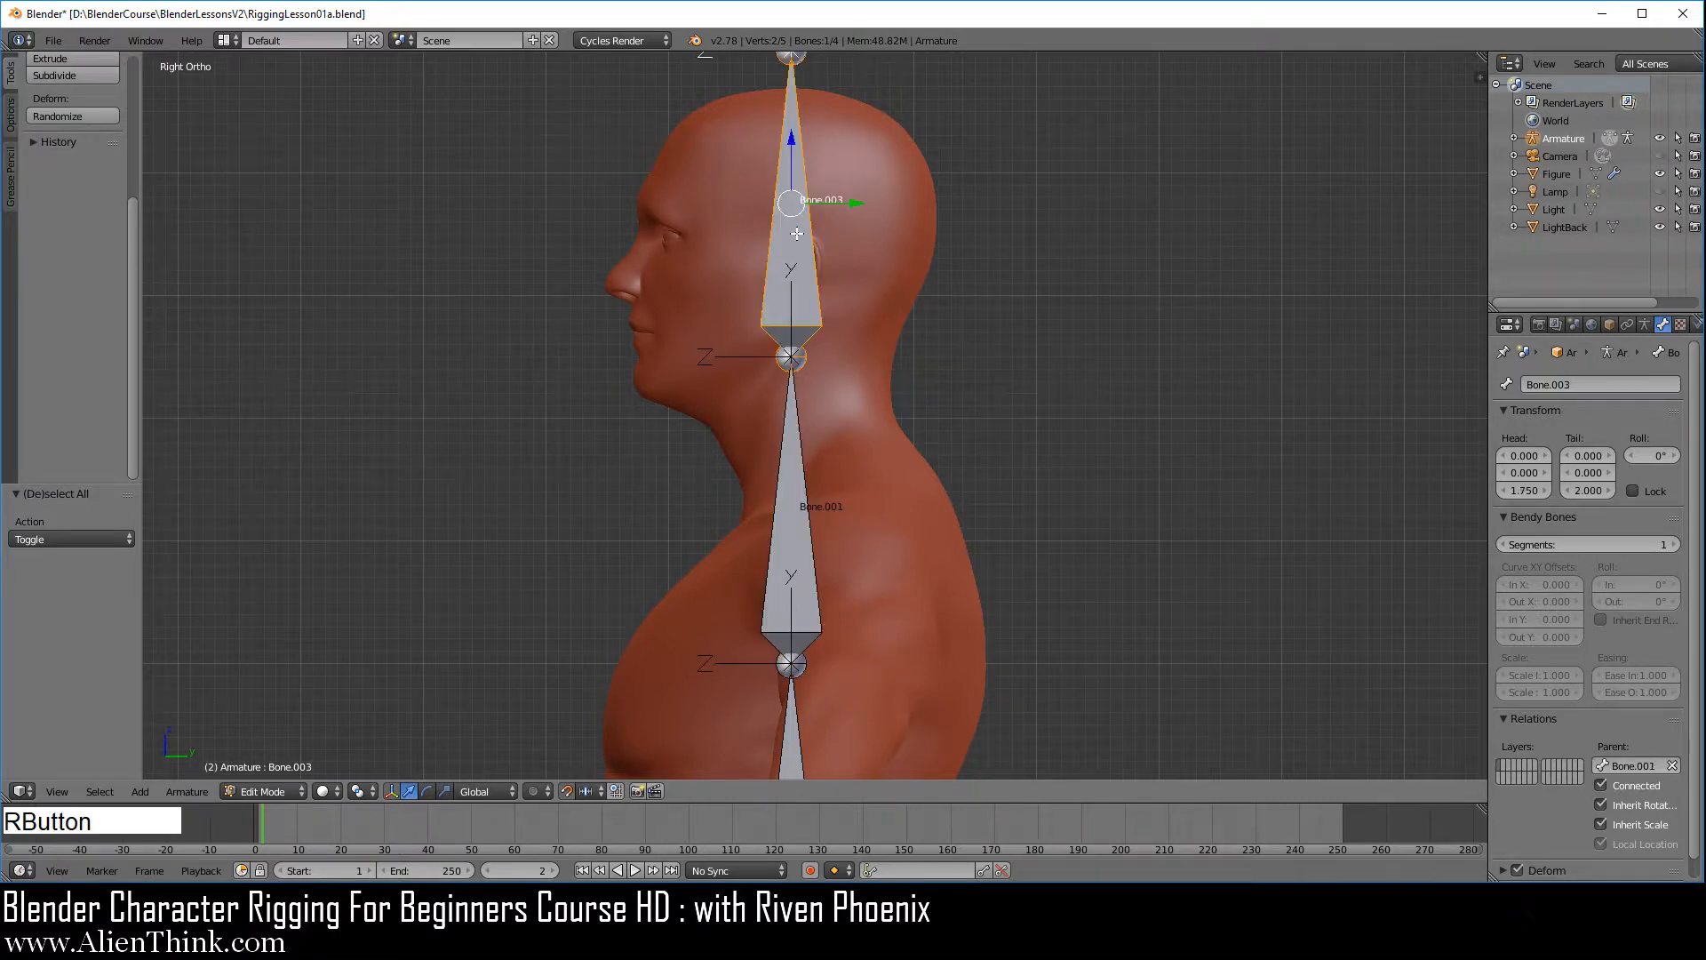
{"action": "key", "text": "g"}
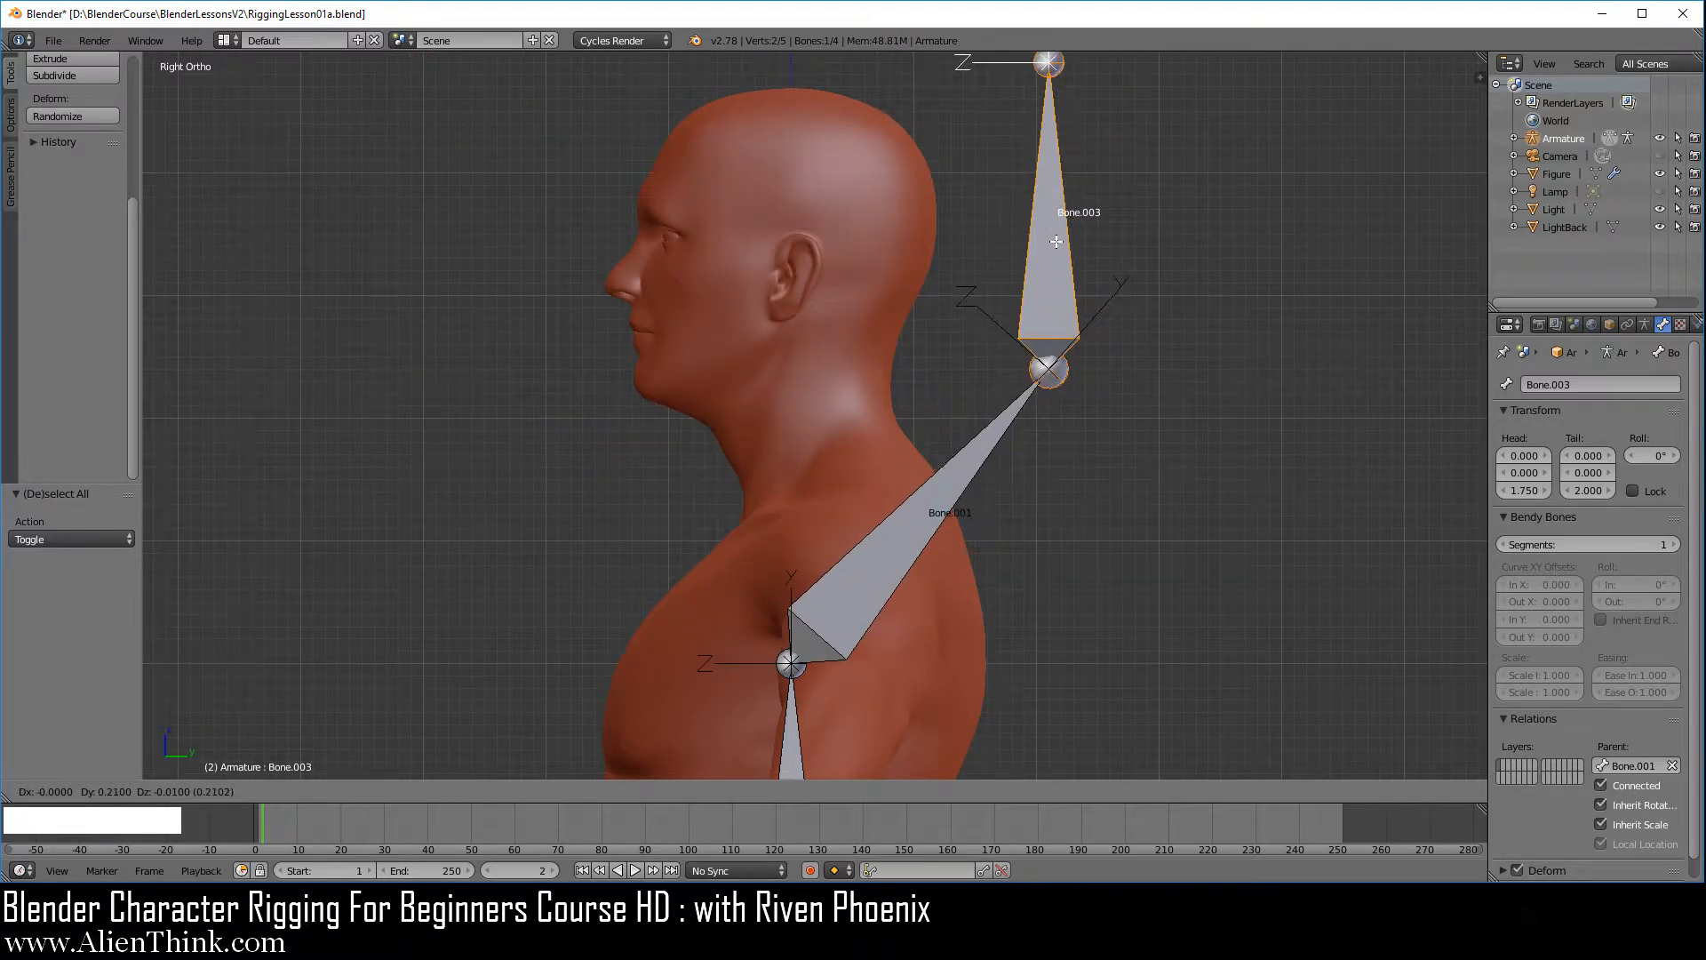
{"action": "right_click", "coordinate": [1073, 237]}
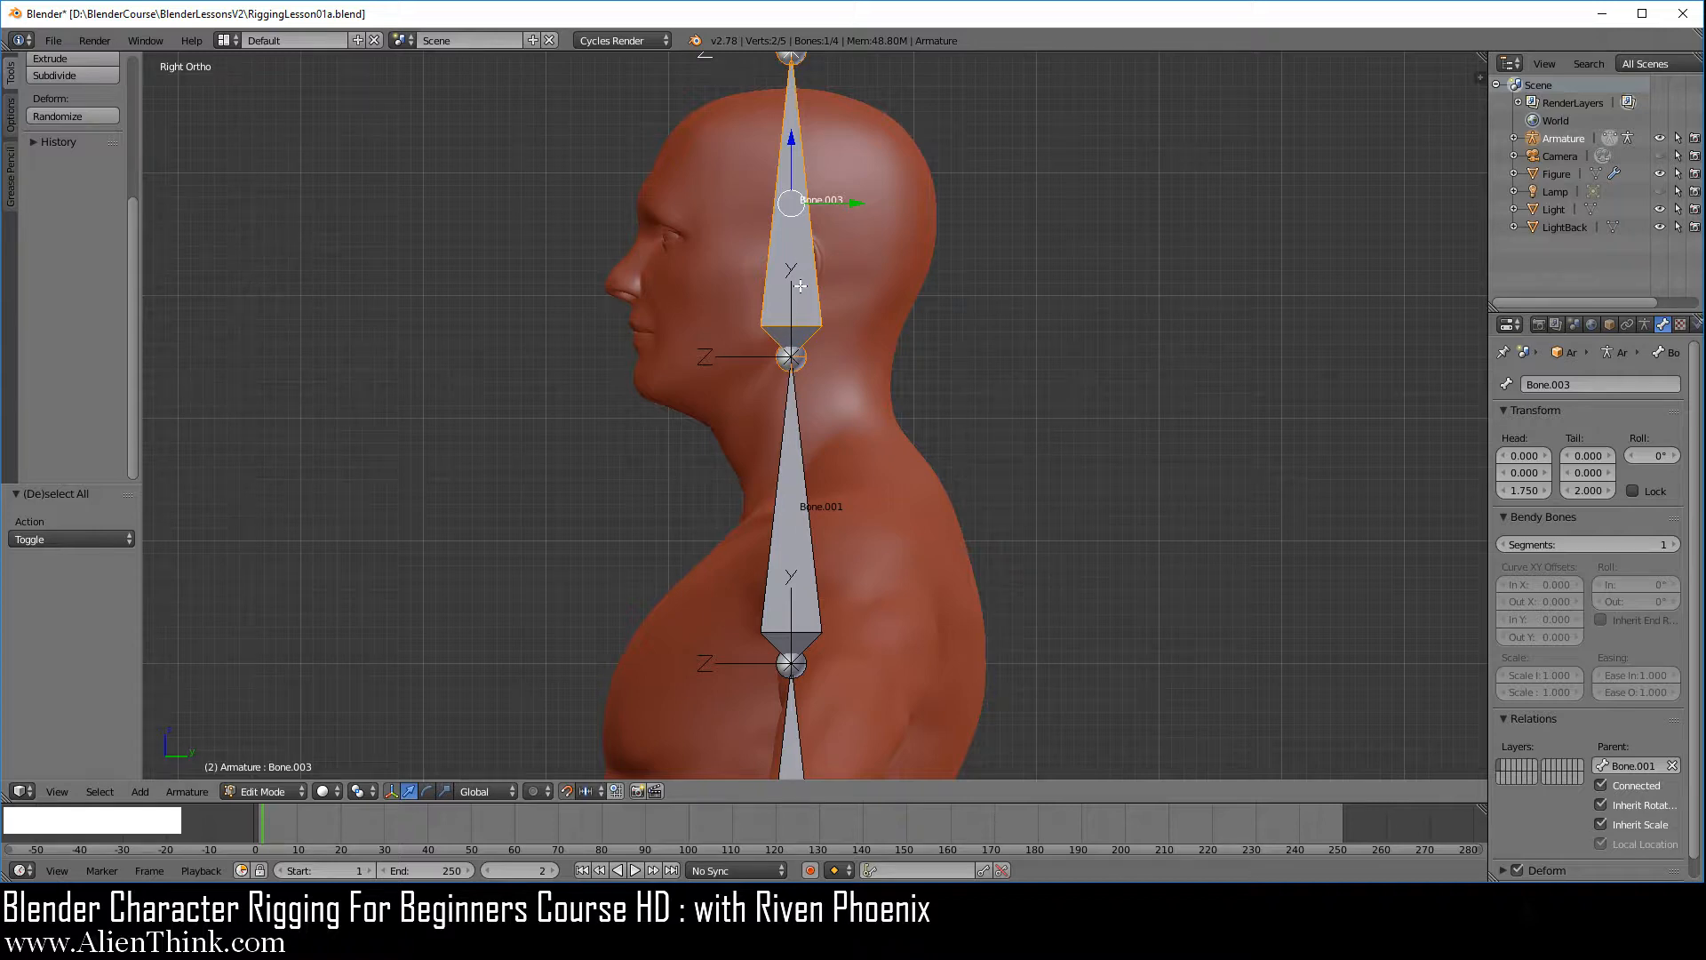
Disconnect the head bone from its parent bone and move it 0.23 along Y and -0.01 along Z, behind the head
{"action": "left_click", "coordinate": [1602, 784]}
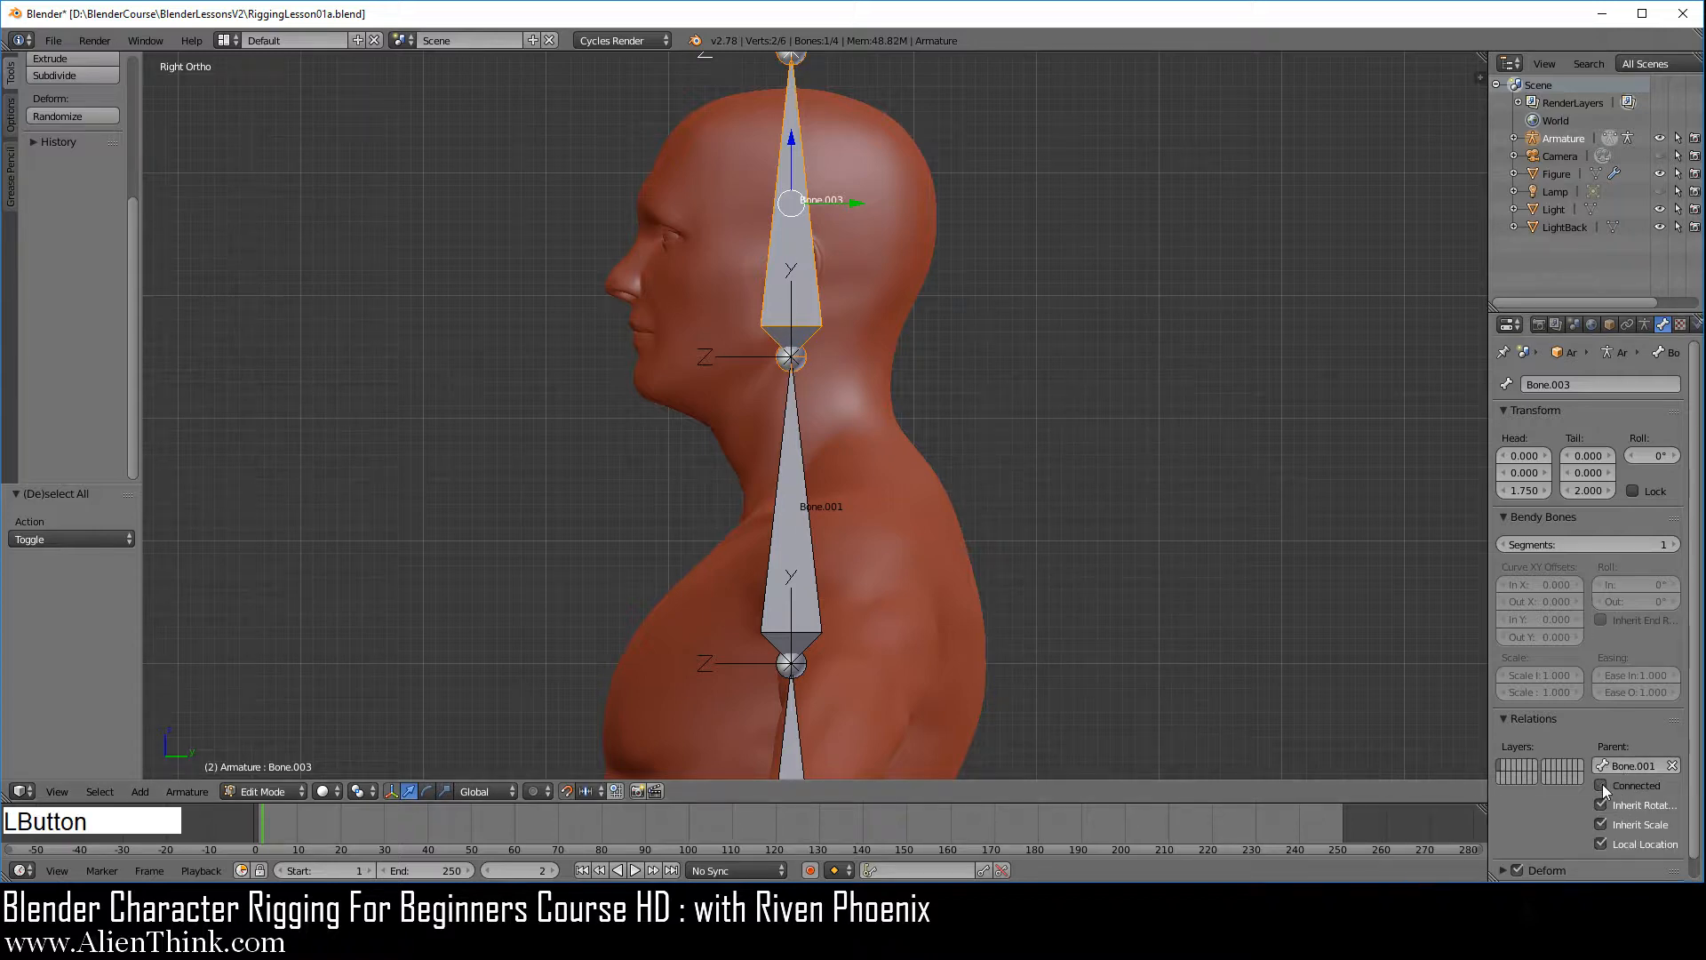
{"action": "right_click", "coordinate": [800, 225]}
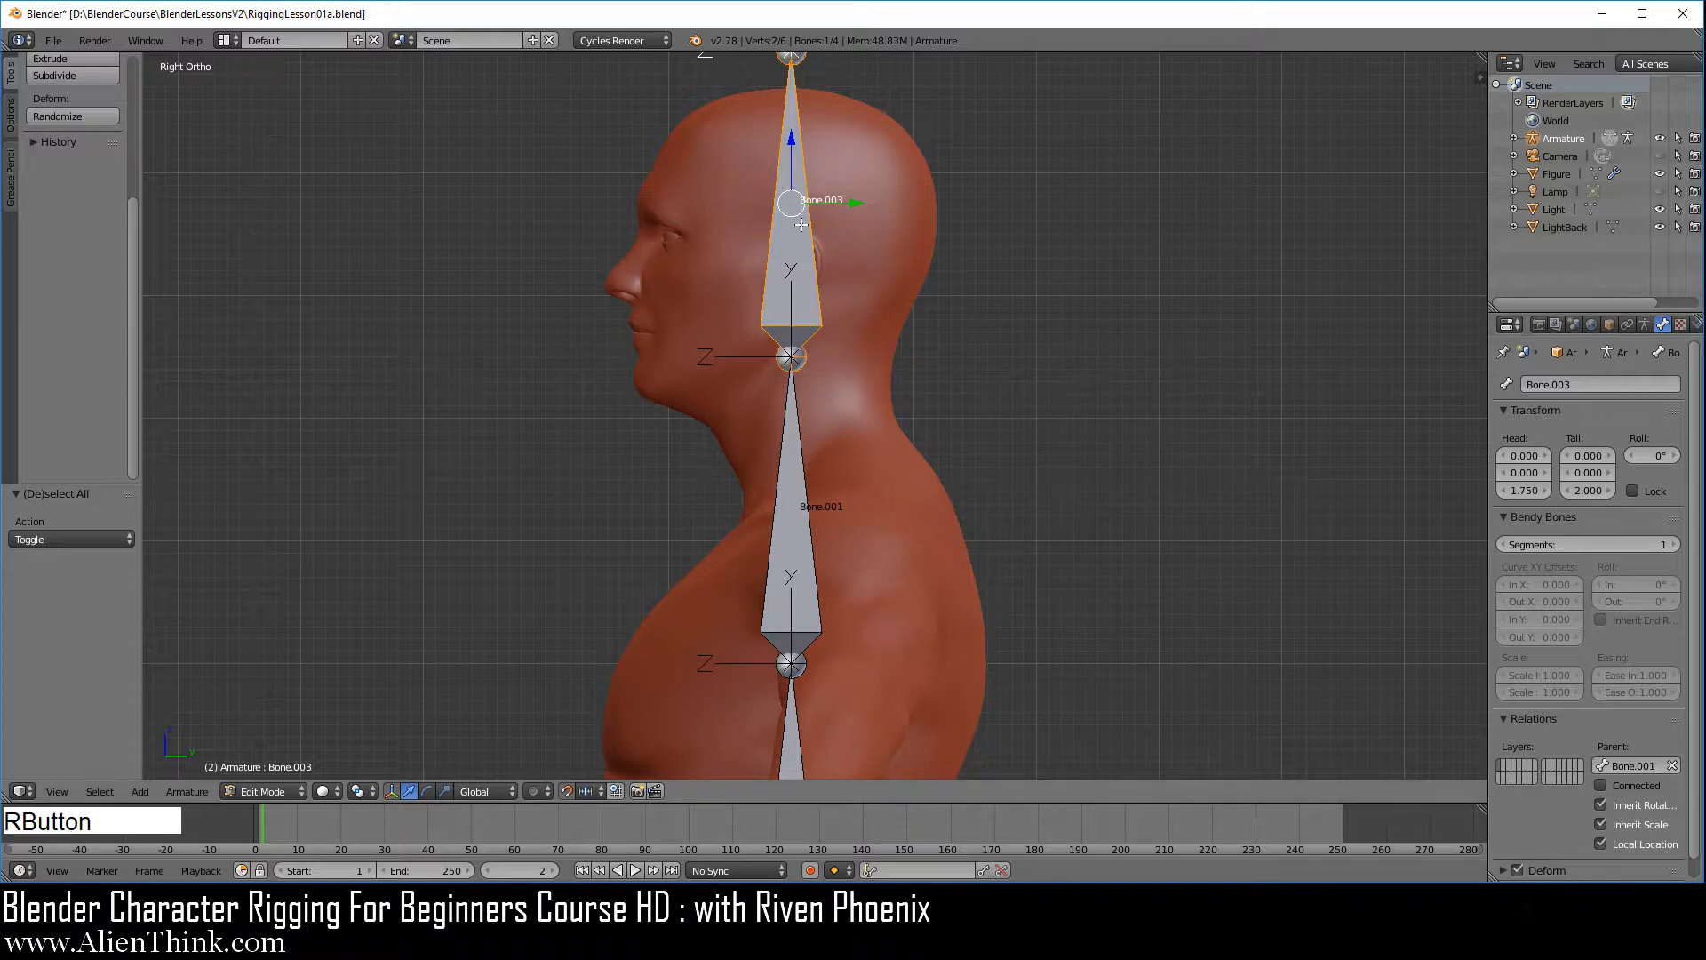
{"action": "right_click_drag", "start_coordinate": [801, 225], "coordinate": [1118, 226]}
{"action": "left_click", "coordinate": [1056, 388]}
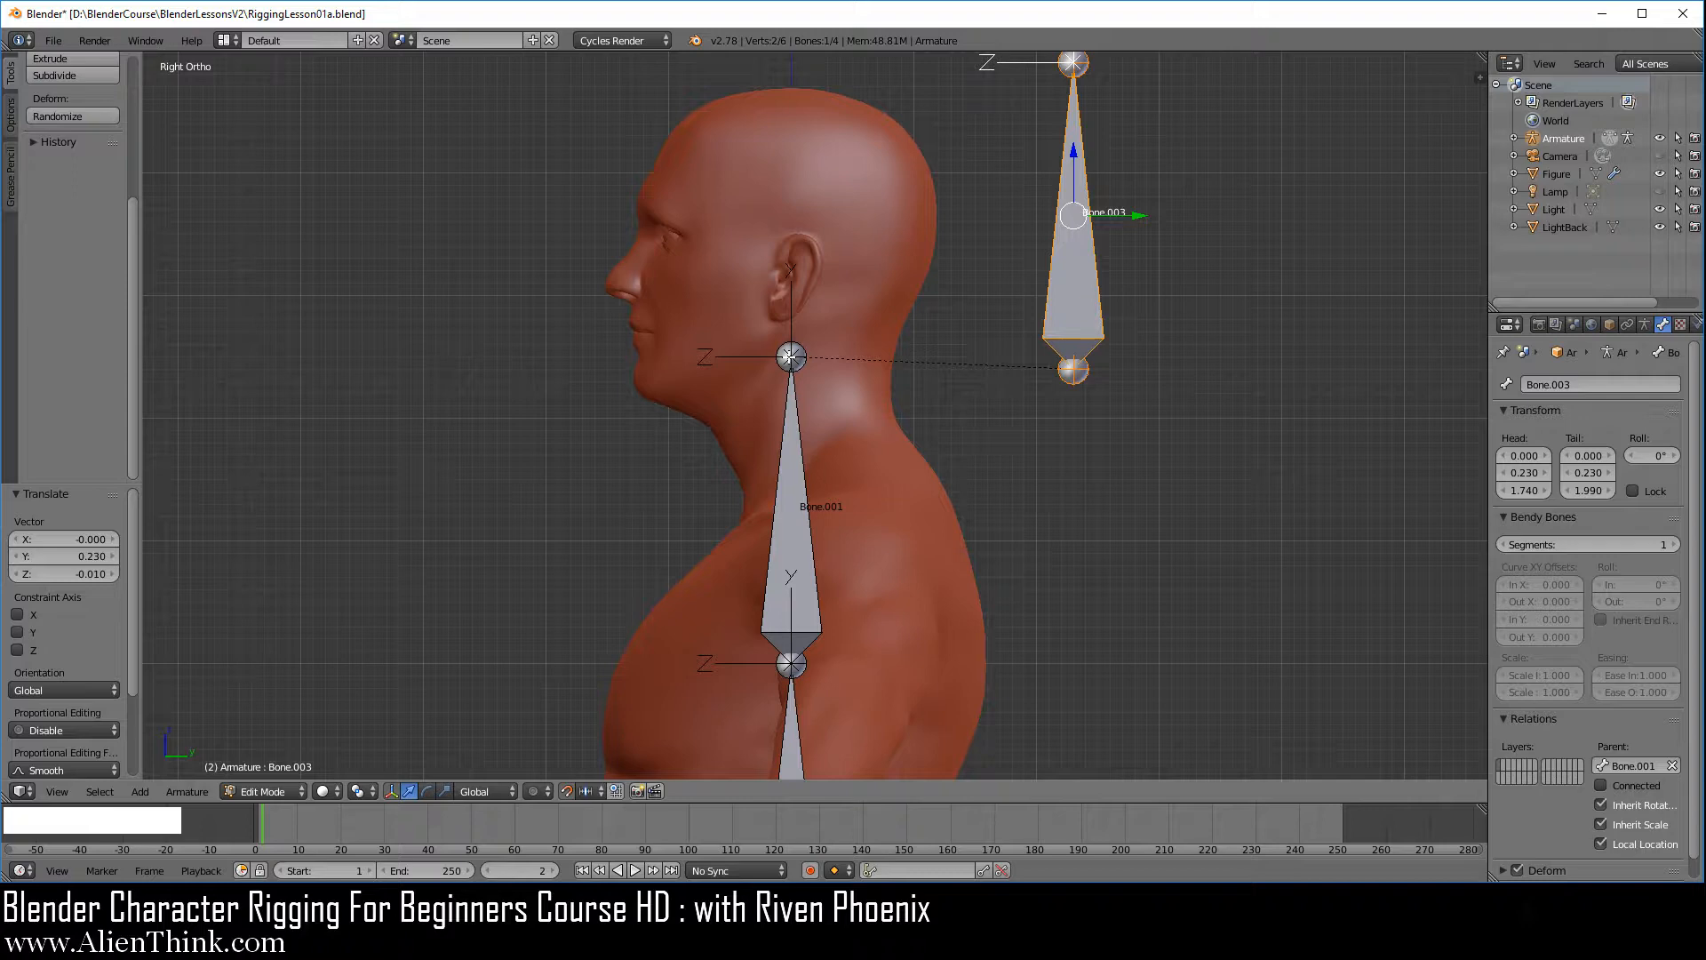
Switch the armature to Pose Mode and try rotating the disconnected head bone's parent, cancelling the rotation
{"action": "left_click", "coordinate": [269, 791]}
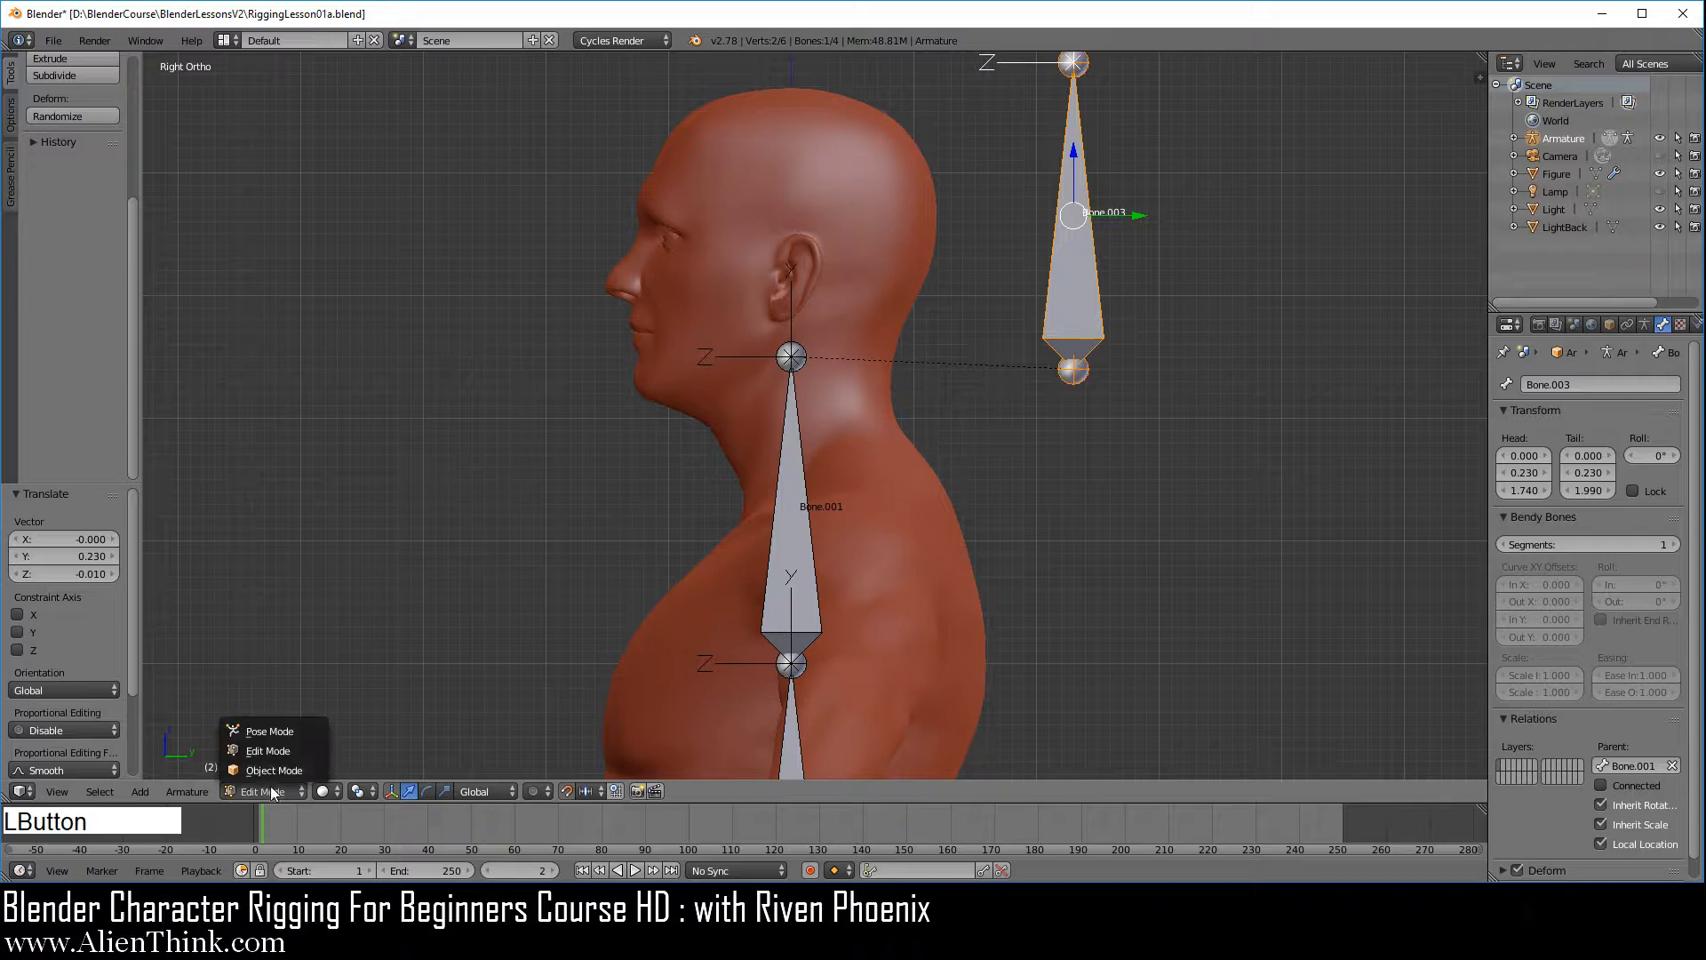
{"action": "left_click", "coordinate": [286, 730]}
{"action": "right_click", "coordinate": [801, 462]}
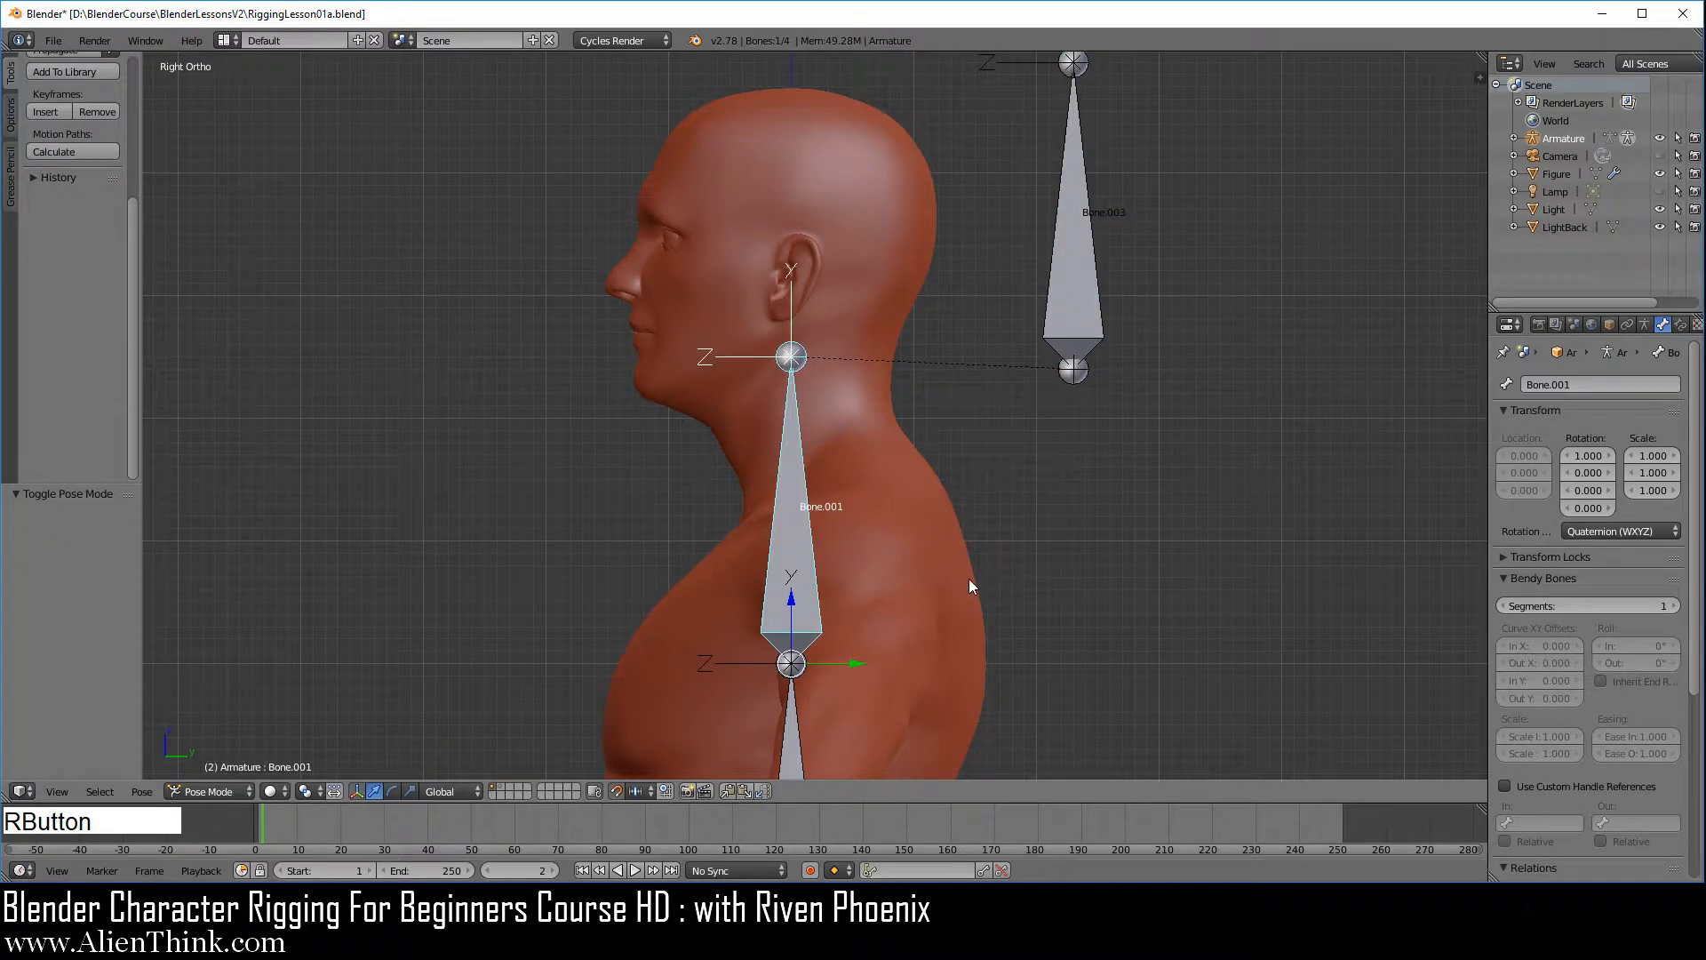
{"action": "key", "text": "r"}
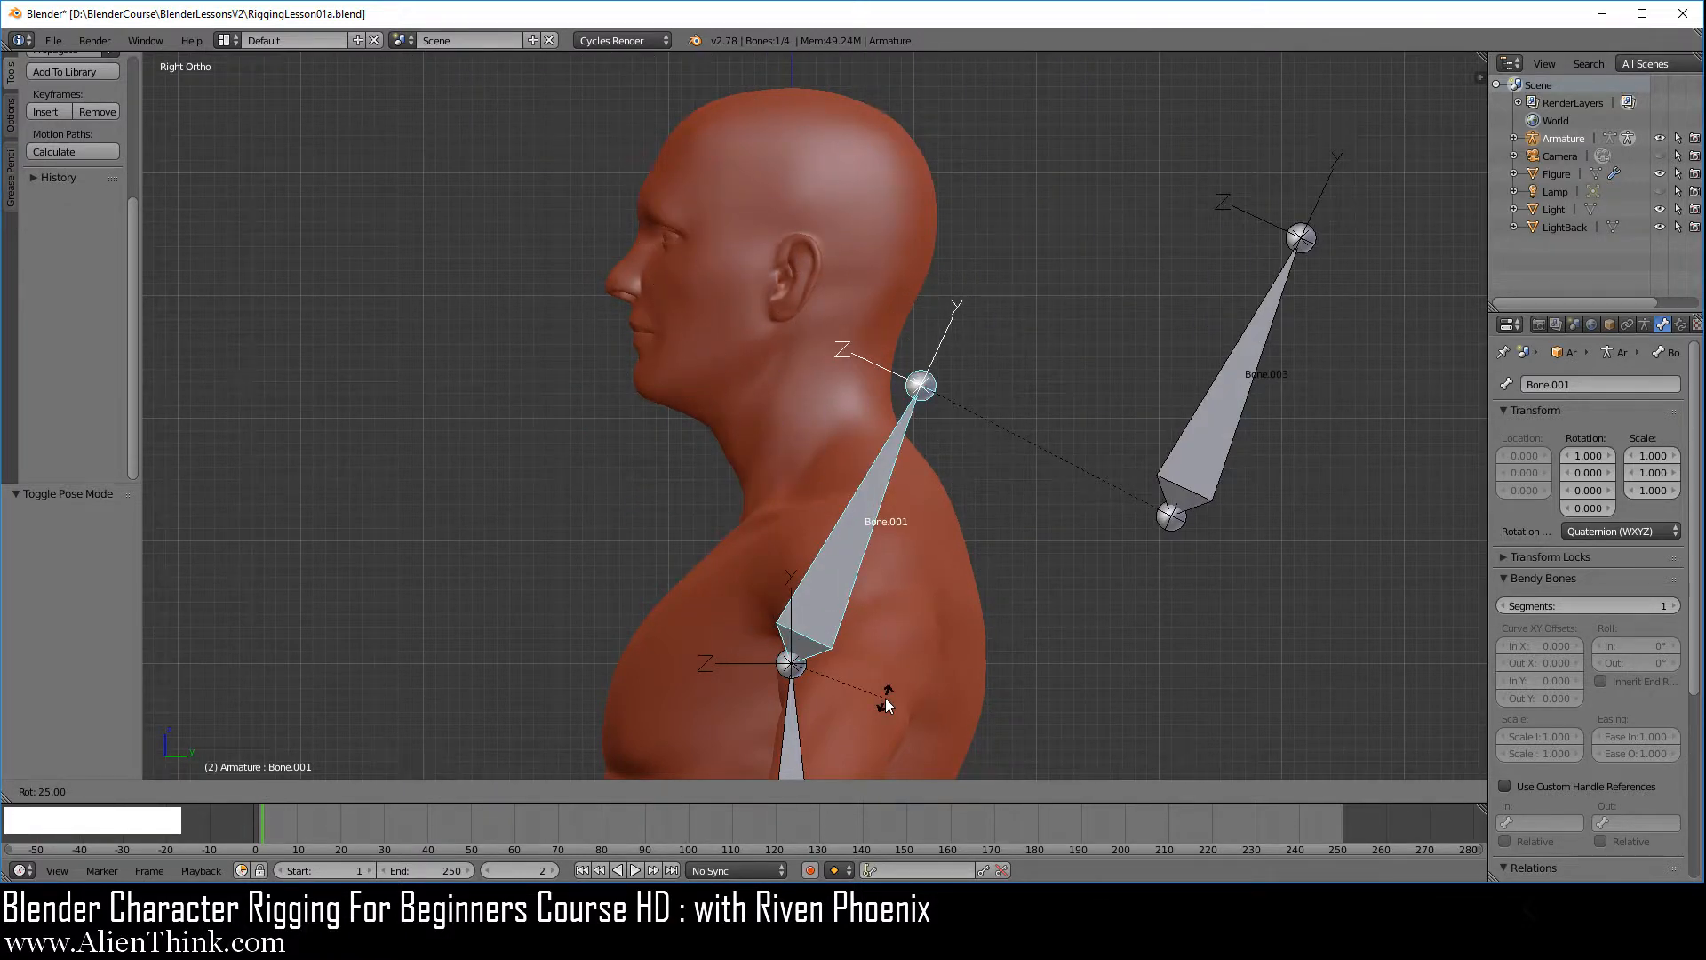
{"action": "right_click", "coordinate": [1020, 536]}
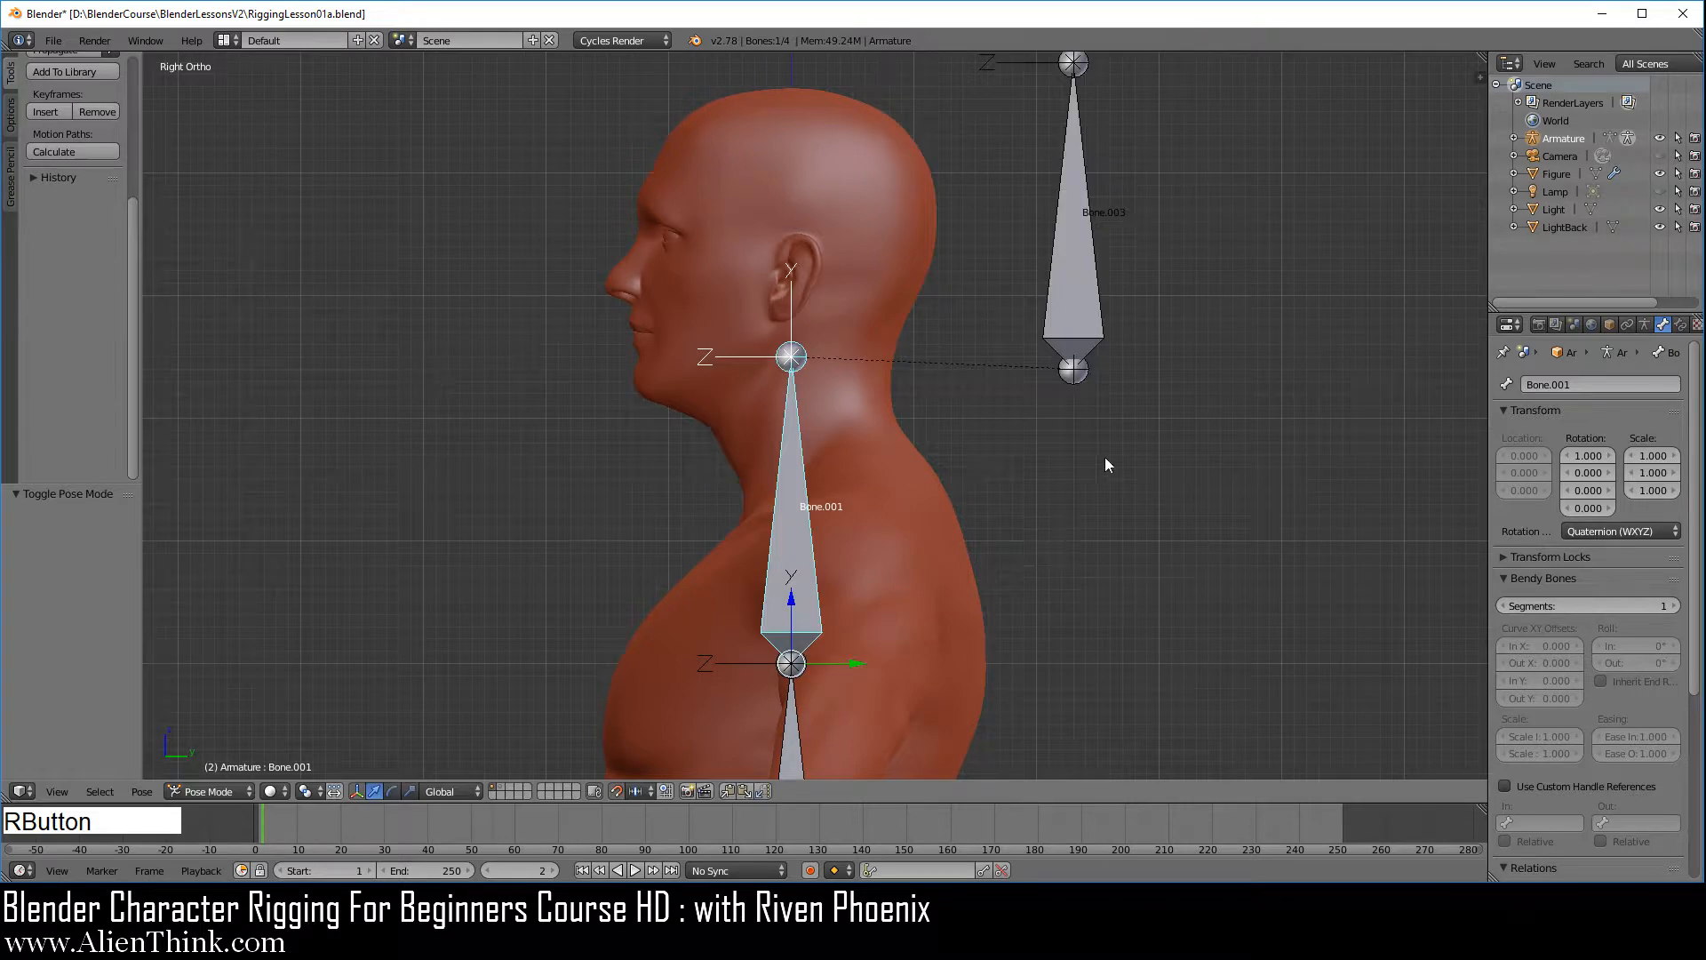
Return the armature to Edit Mode and reconnect the offset head bone to its parent
{"action": "left_click", "coordinate": [208, 791]}
{"action": "left_click", "coordinate": [204, 741]}
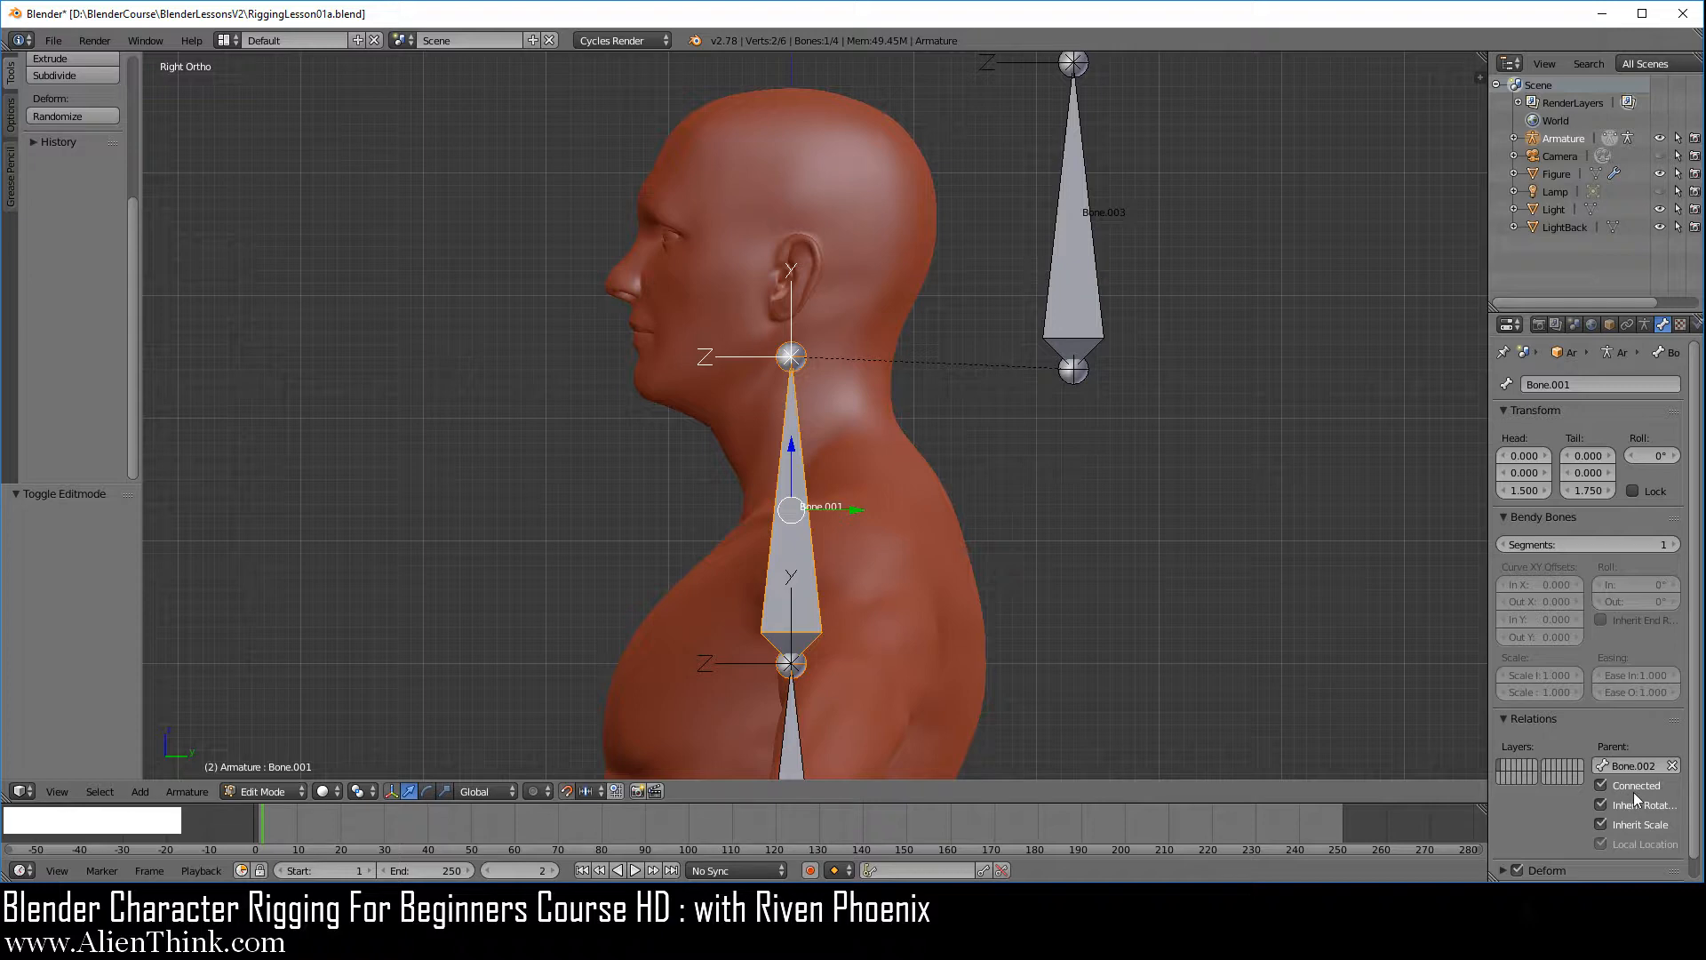
{"action": "right_click", "coordinate": [1090, 317]}
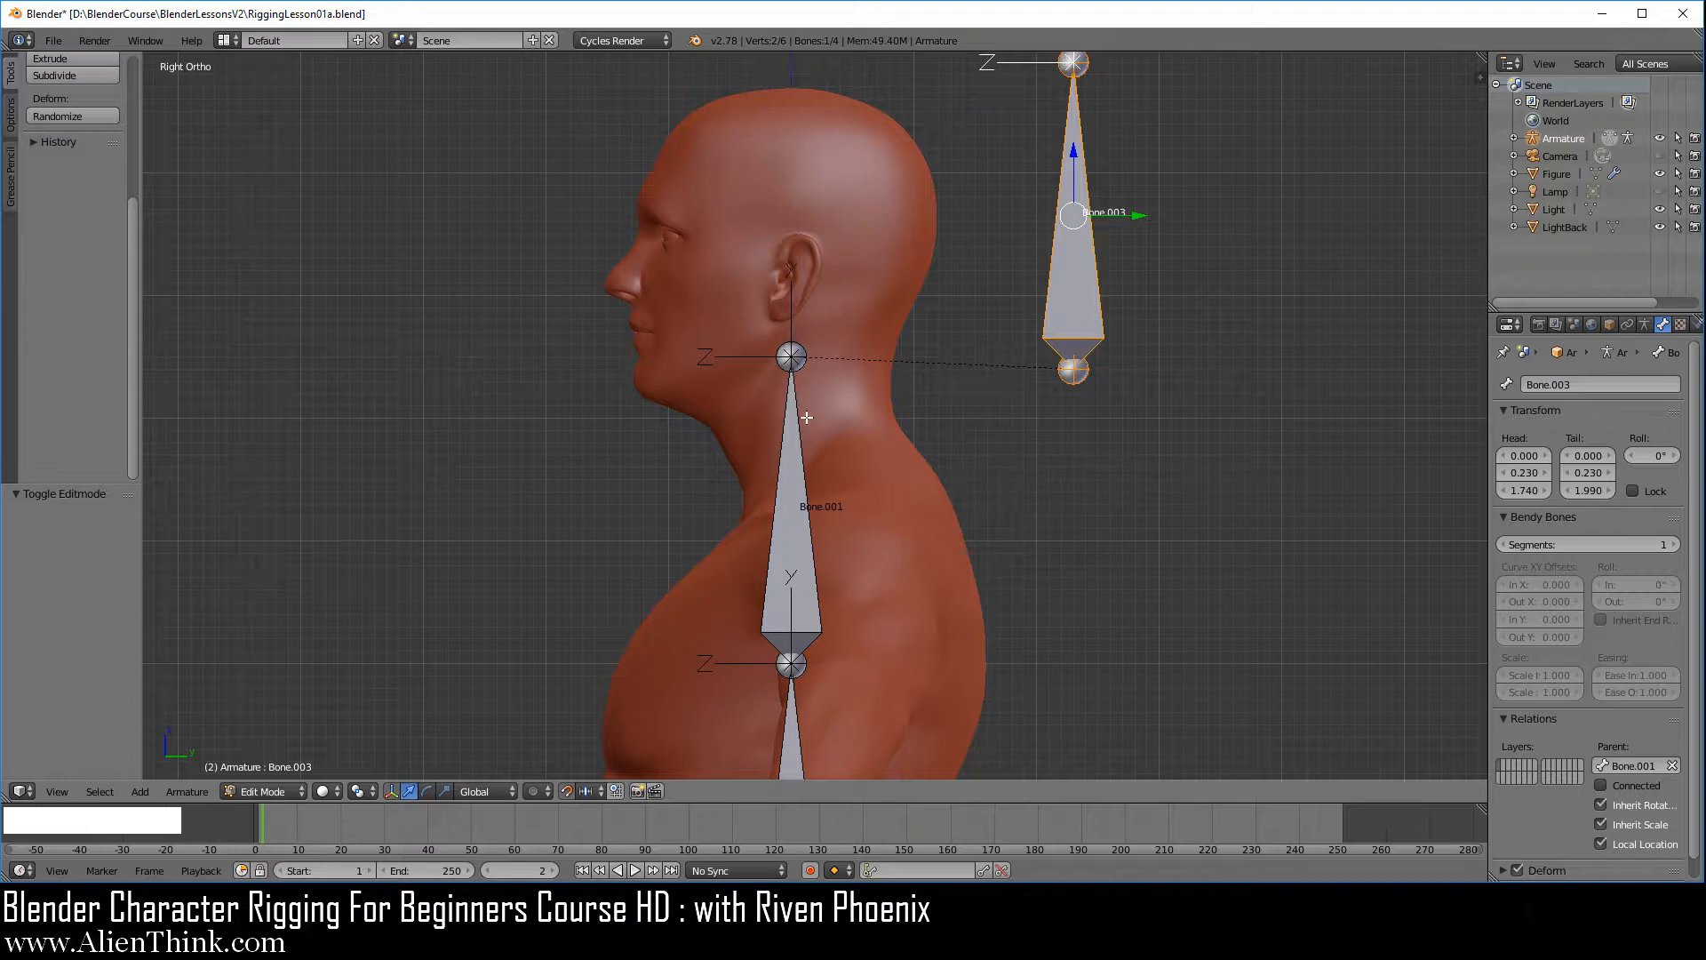
{"action": "left_click", "coordinate": [1600, 785]}
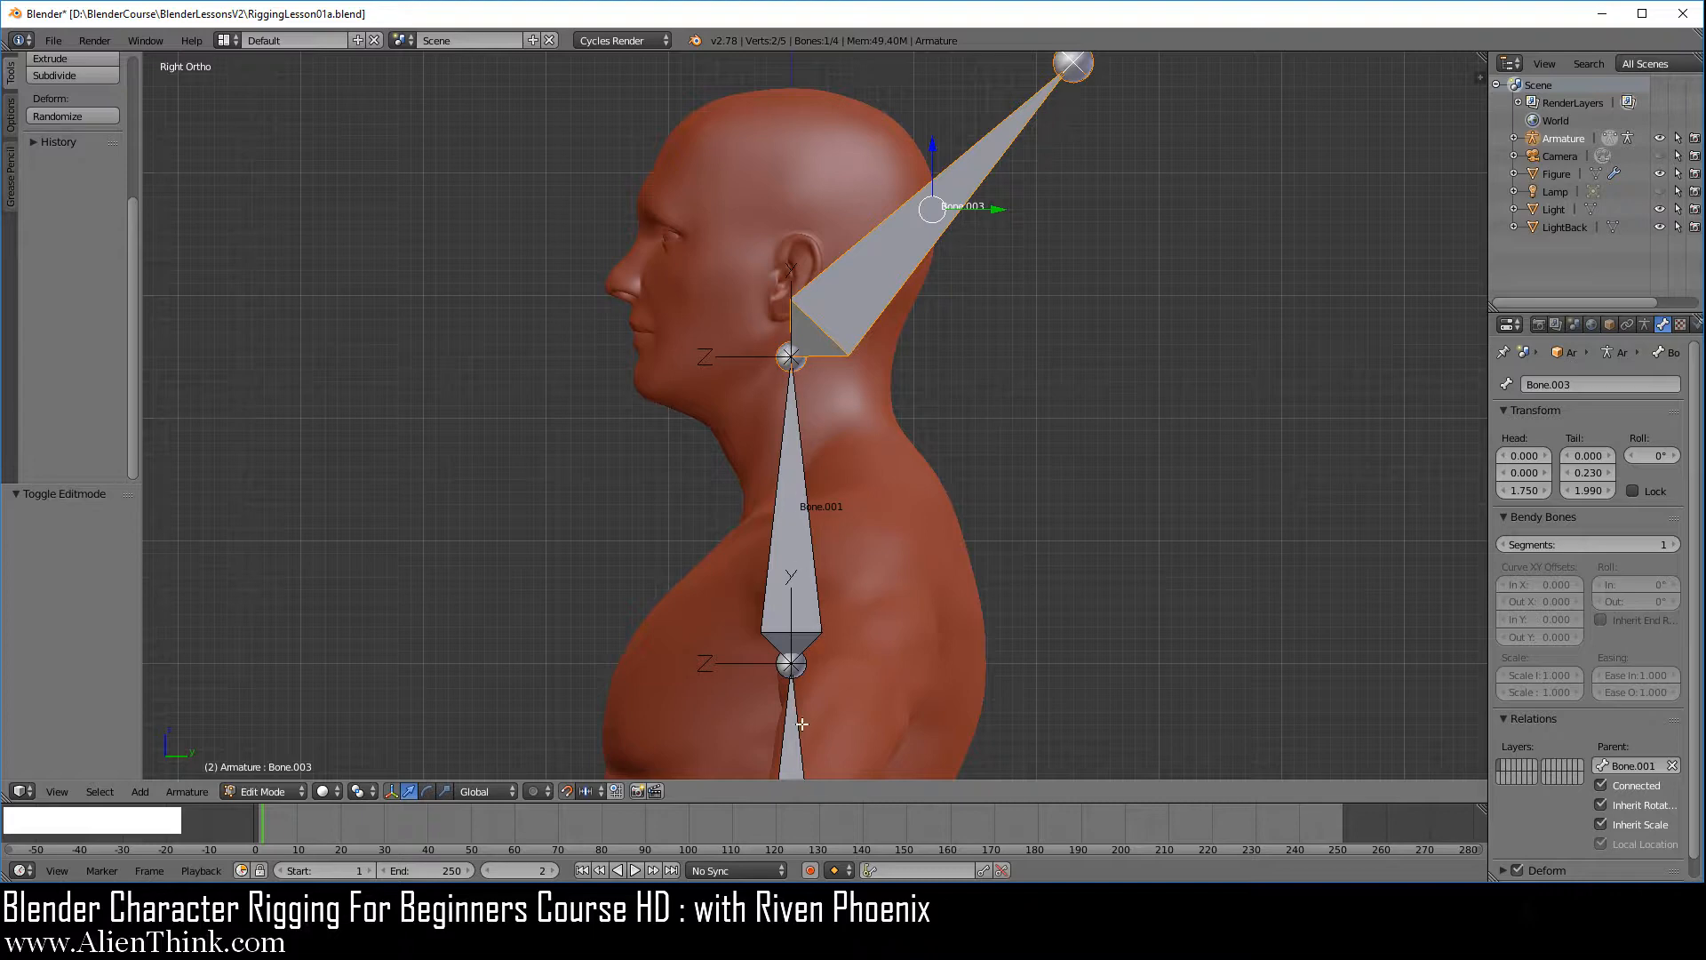
Examine the parent relation of the lowest bone at the pelvis
{"action": "scroll", "coordinate": [874, 644], "scroll_direction": "down", "scroll_amount": 2}
{"action": "middle_click_drag", "start_coordinate": [874, 645], "coordinate": [868, 414], "text": "shift"}
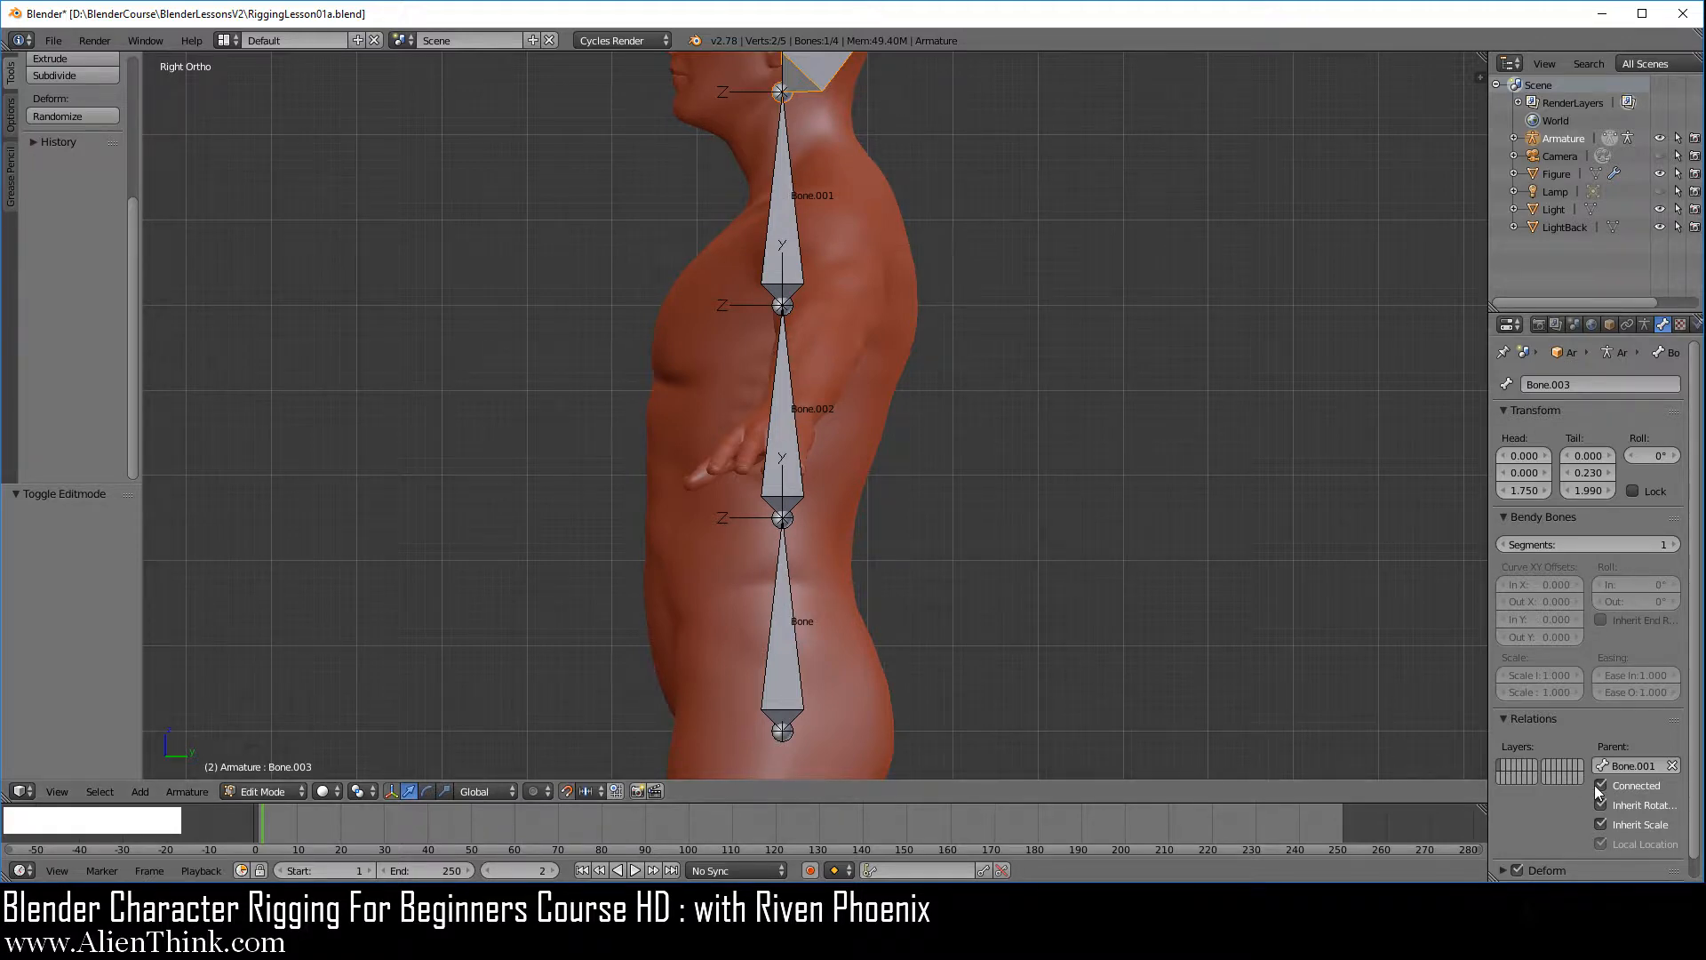
{"action": "right_click", "coordinate": [779, 602]}
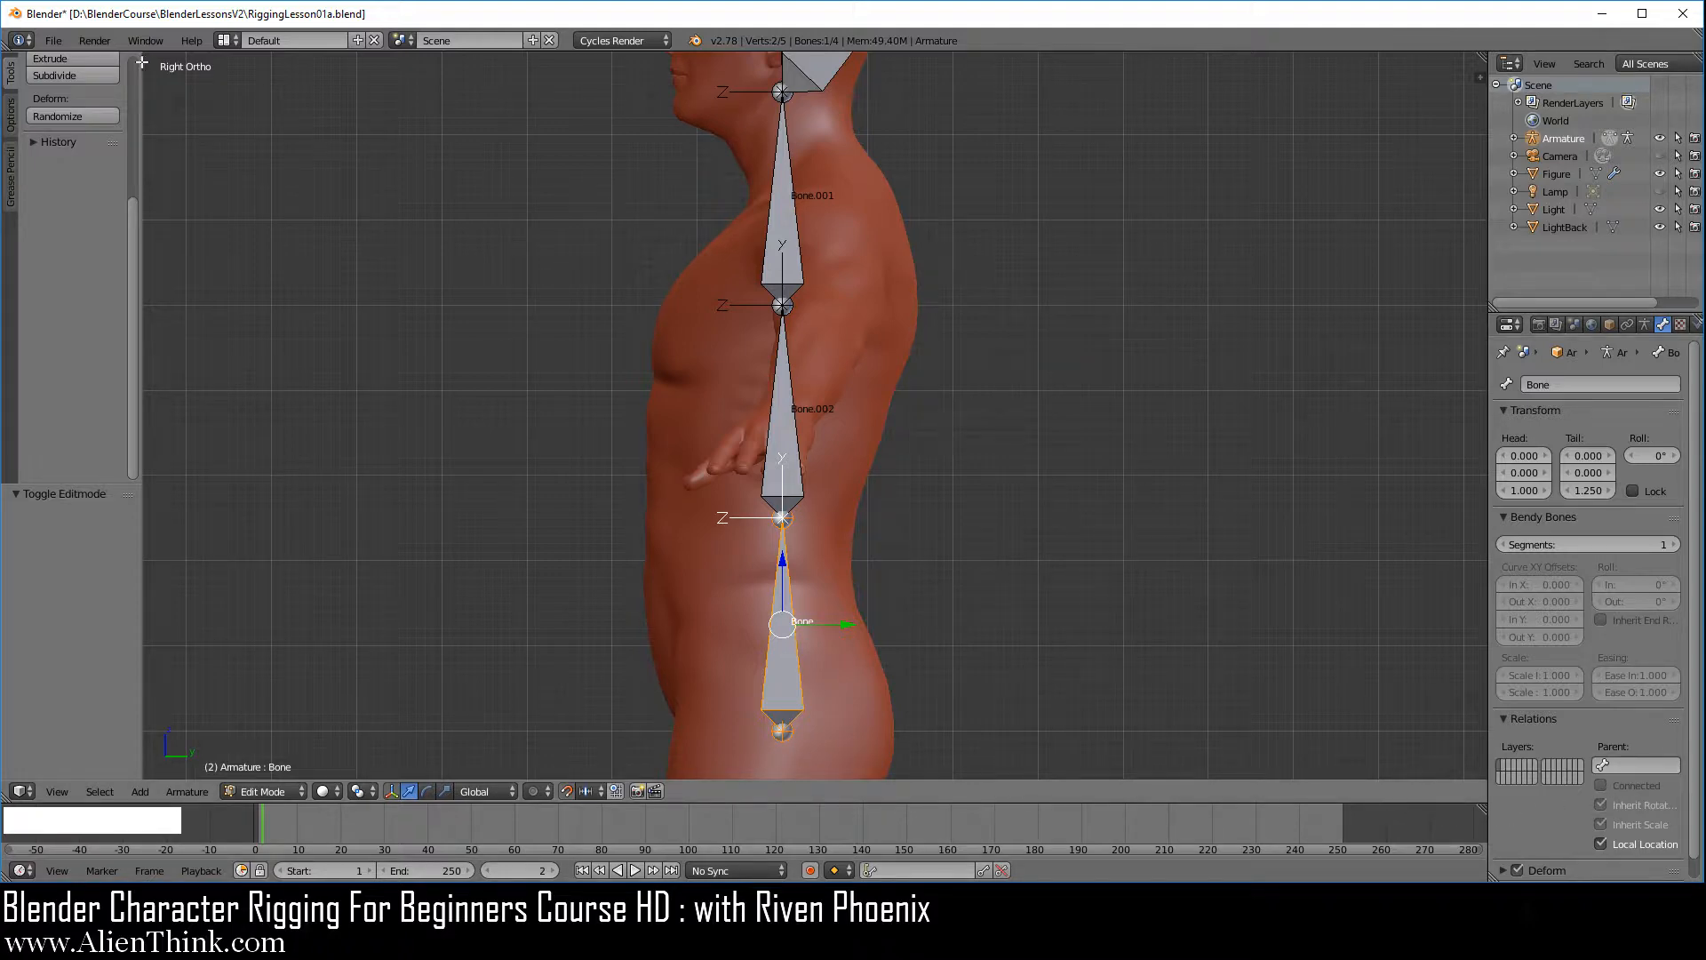
Reopen the recent file RiggingLesson01a.blend, discarding the bone connection experiments
{"action": "left_click", "coordinate": [53, 40]}
{"action": "mouse_move", "coordinate": [128, 94]}
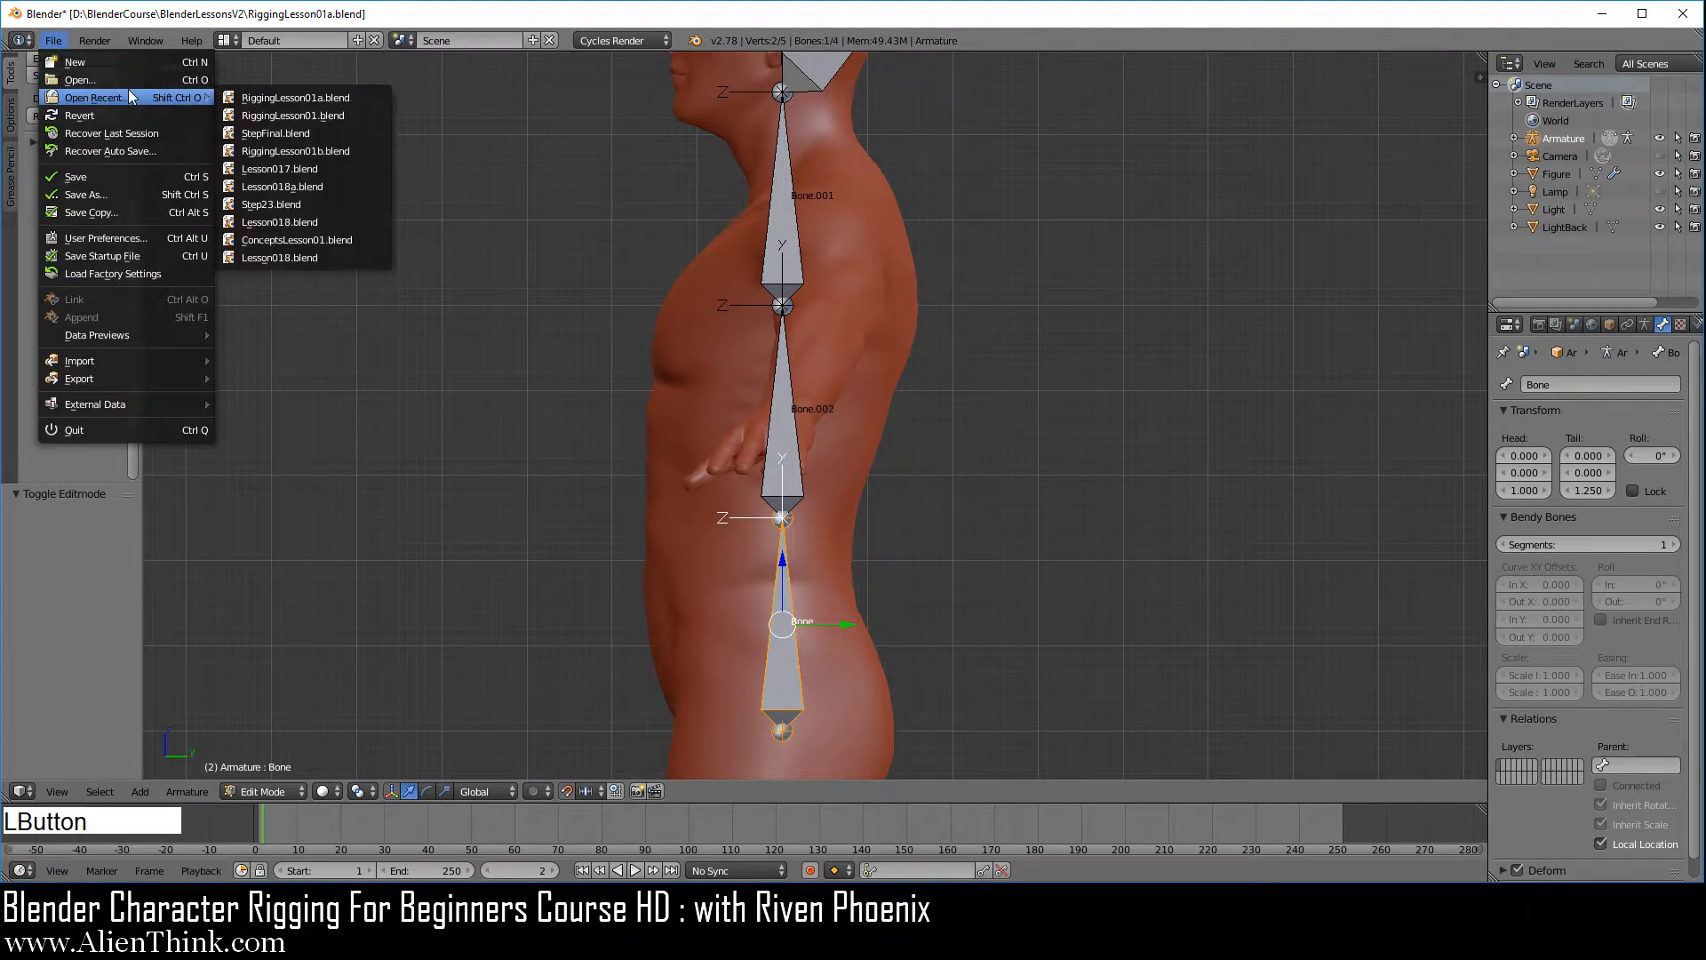
{"action": "left_click", "coordinate": [279, 100]}
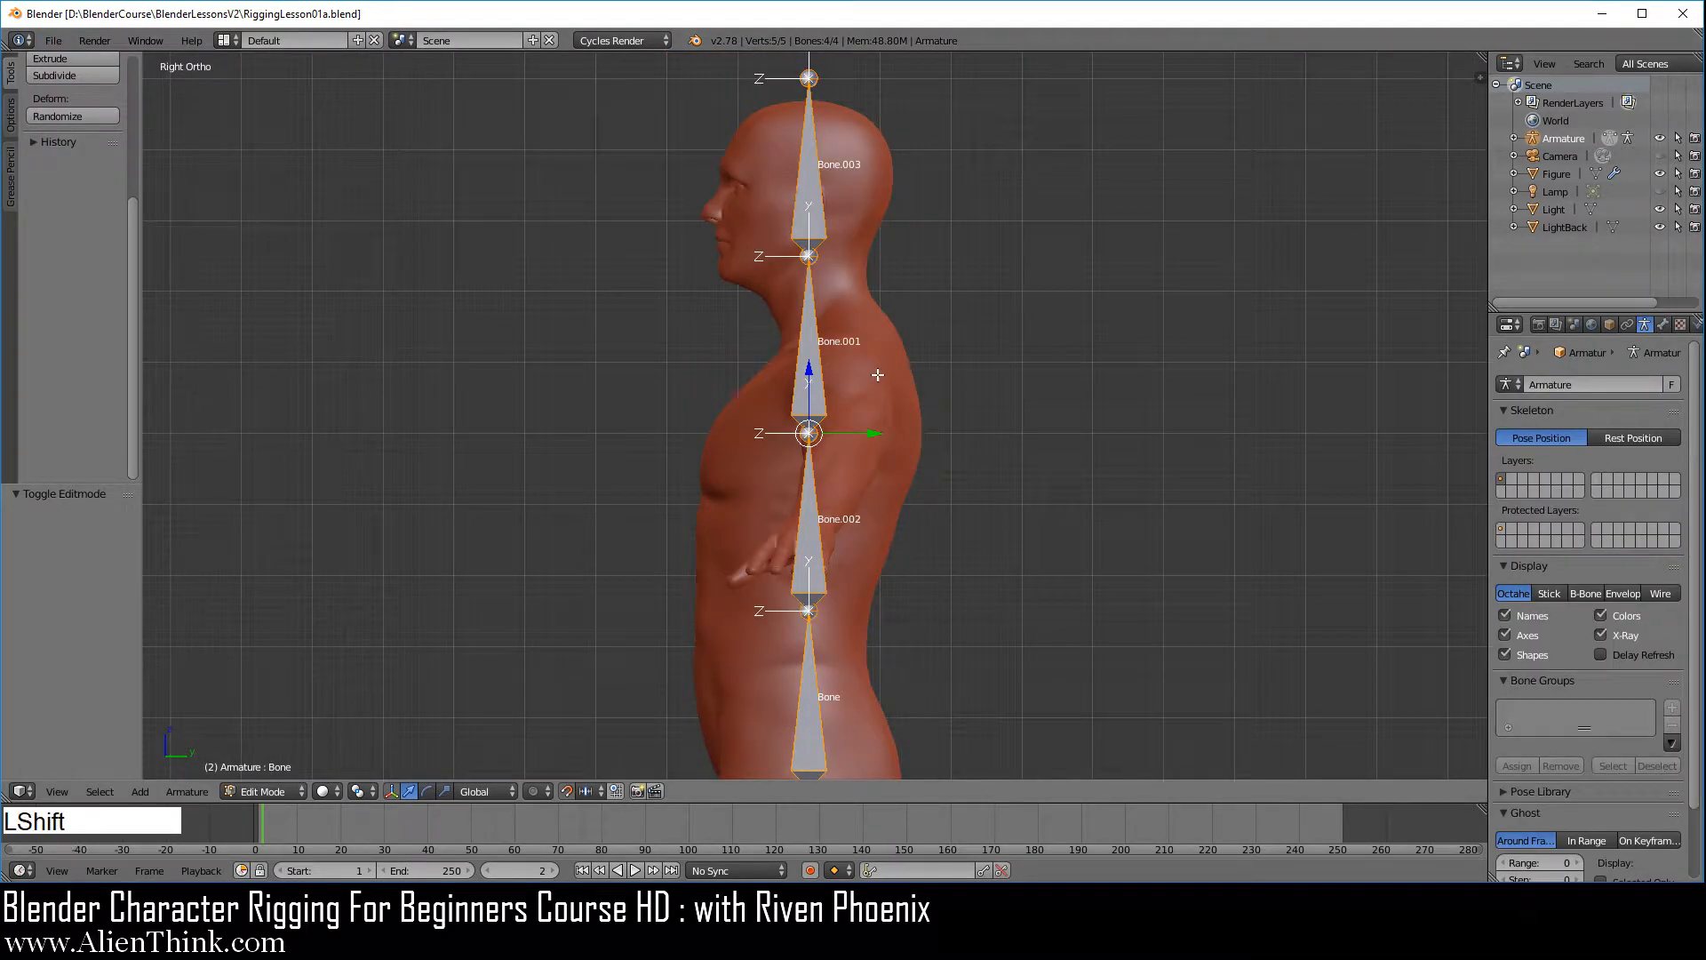
Raise the joint between the head bone and the bone below it by 0.03 along Z
{"action": "middle_click_drag", "start_coordinate": [887, 432], "coordinate": [862, 520], "text": "shift"}
{"action": "scroll", "coordinate": [862, 520], "scroll_direction": "up", "scroll_amount": 4}
{"action": "middle_click_drag", "start_coordinate": [864, 460], "coordinate": [868, 516], "text": "shift"}
{"action": "scroll", "coordinate": [868, 516], "scroll_direction": "down", "scroll_amount": 1}
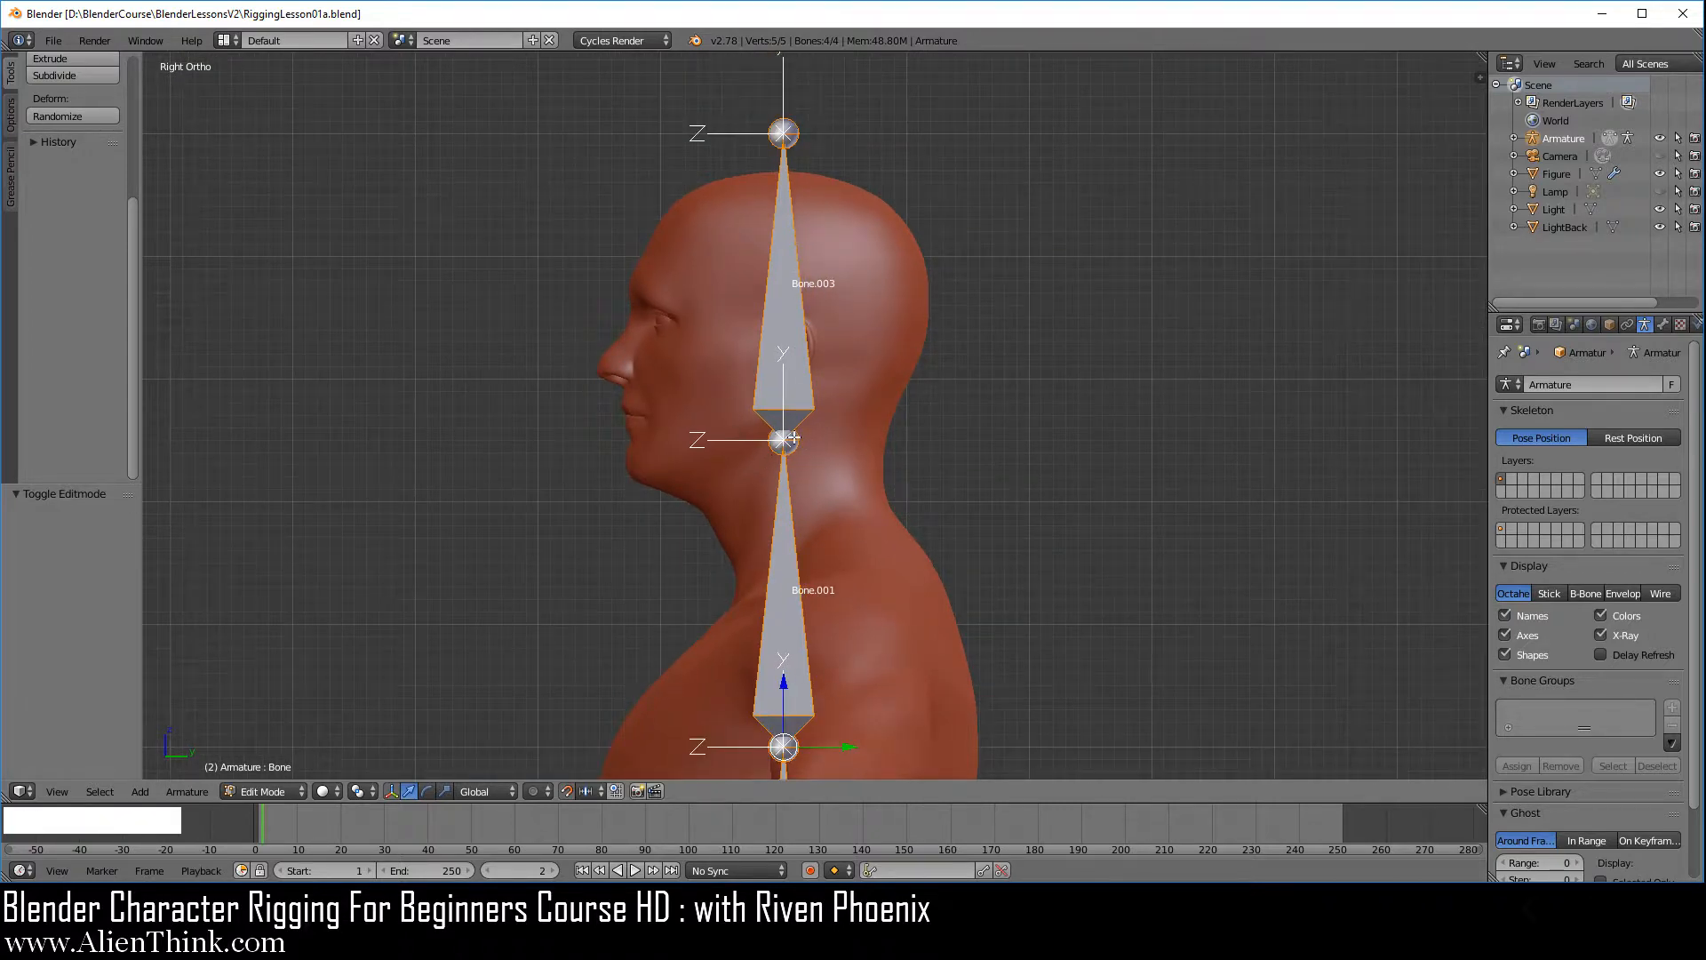
{"action": "right_click", "coordinate": [792, 438]}
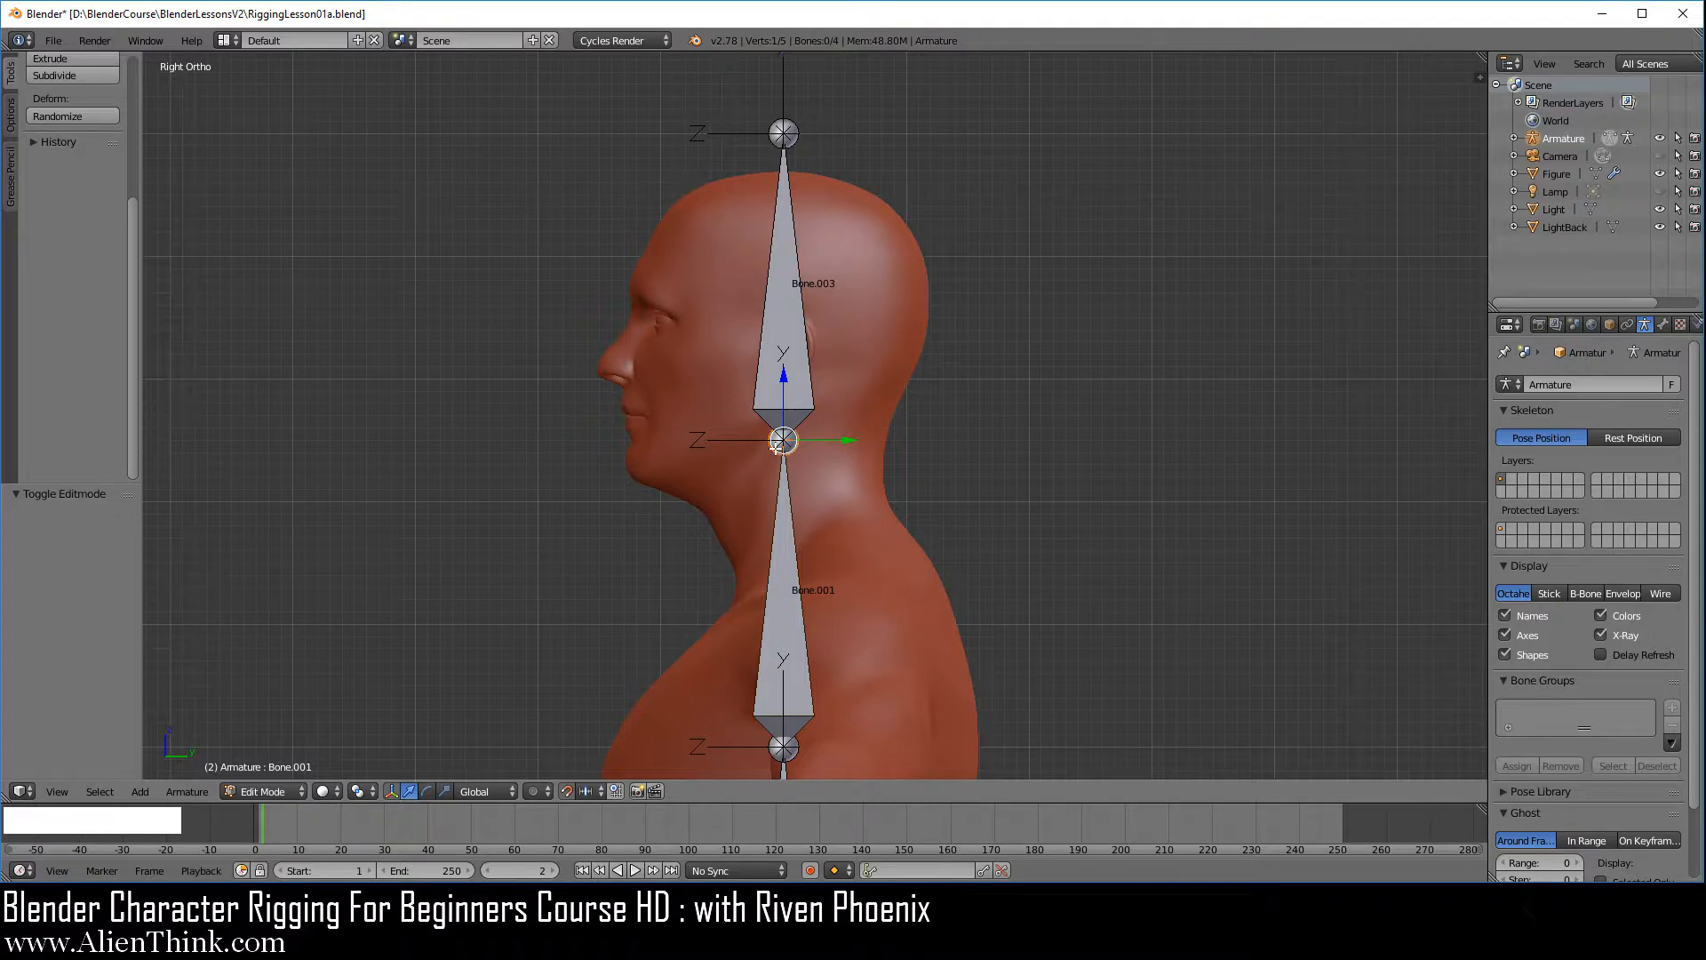
{"action": "right_click", "coordinate": [781, 135]}
{"action": "right_click", "coordinate": [785, 438]}
{"action": "right_click", "coordinate": [784, 441]}
{"action": "key", "text": "z"}
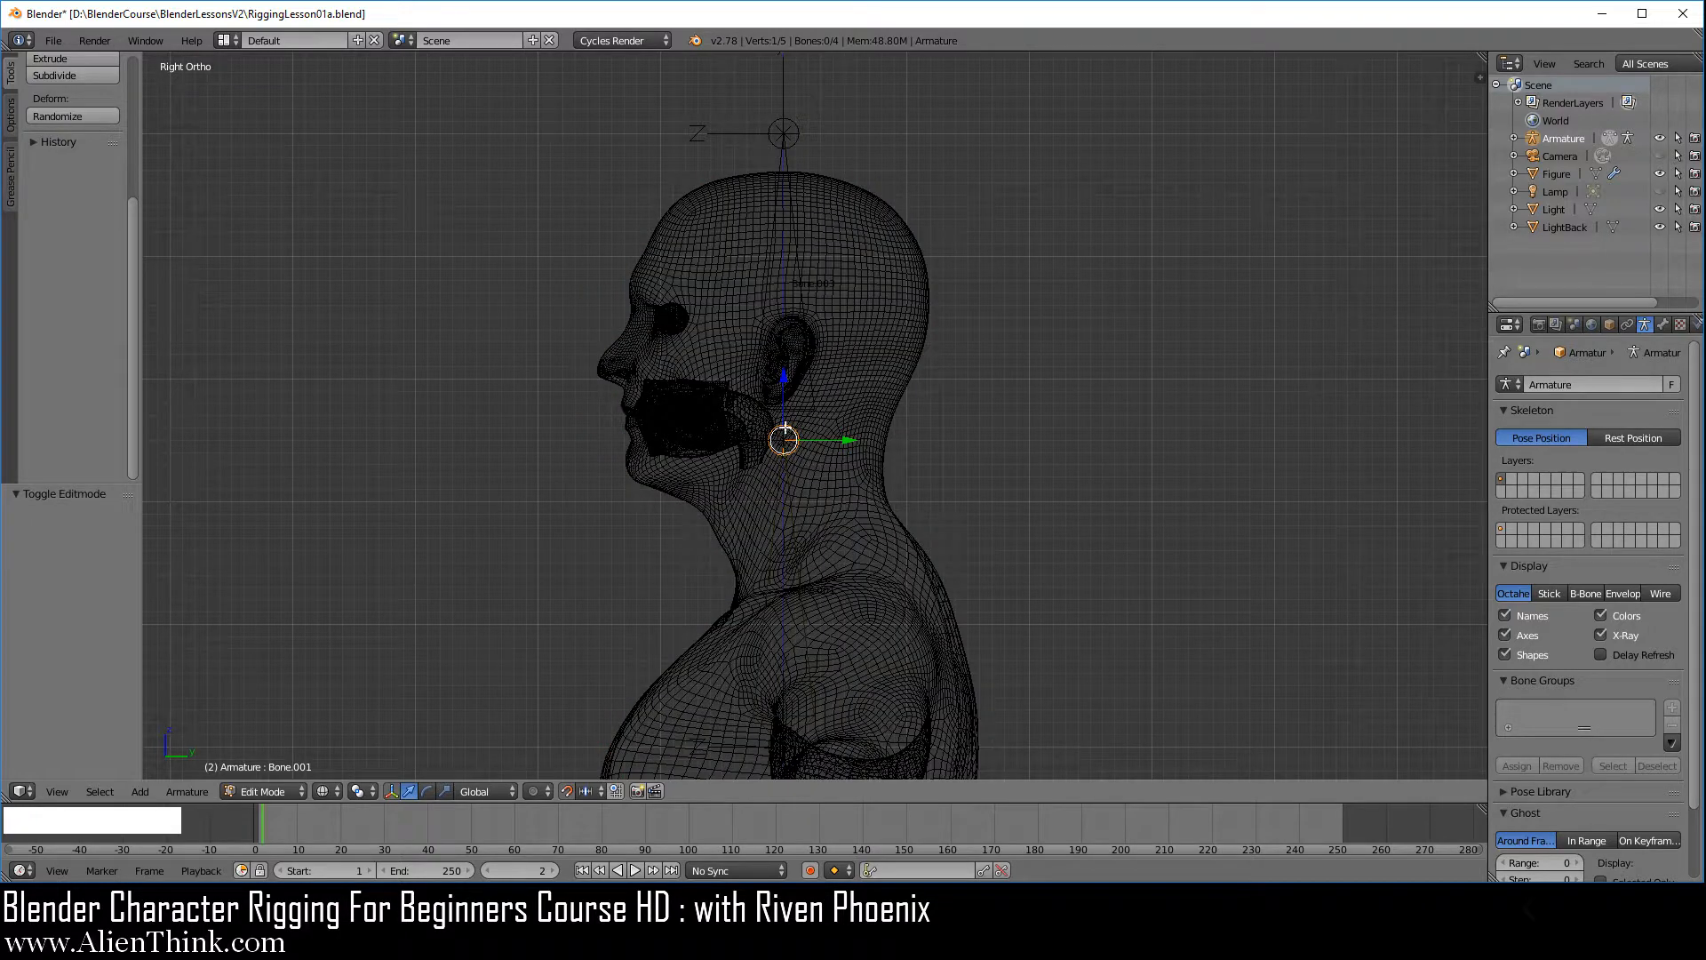
{"action": "key", "text": "z"}
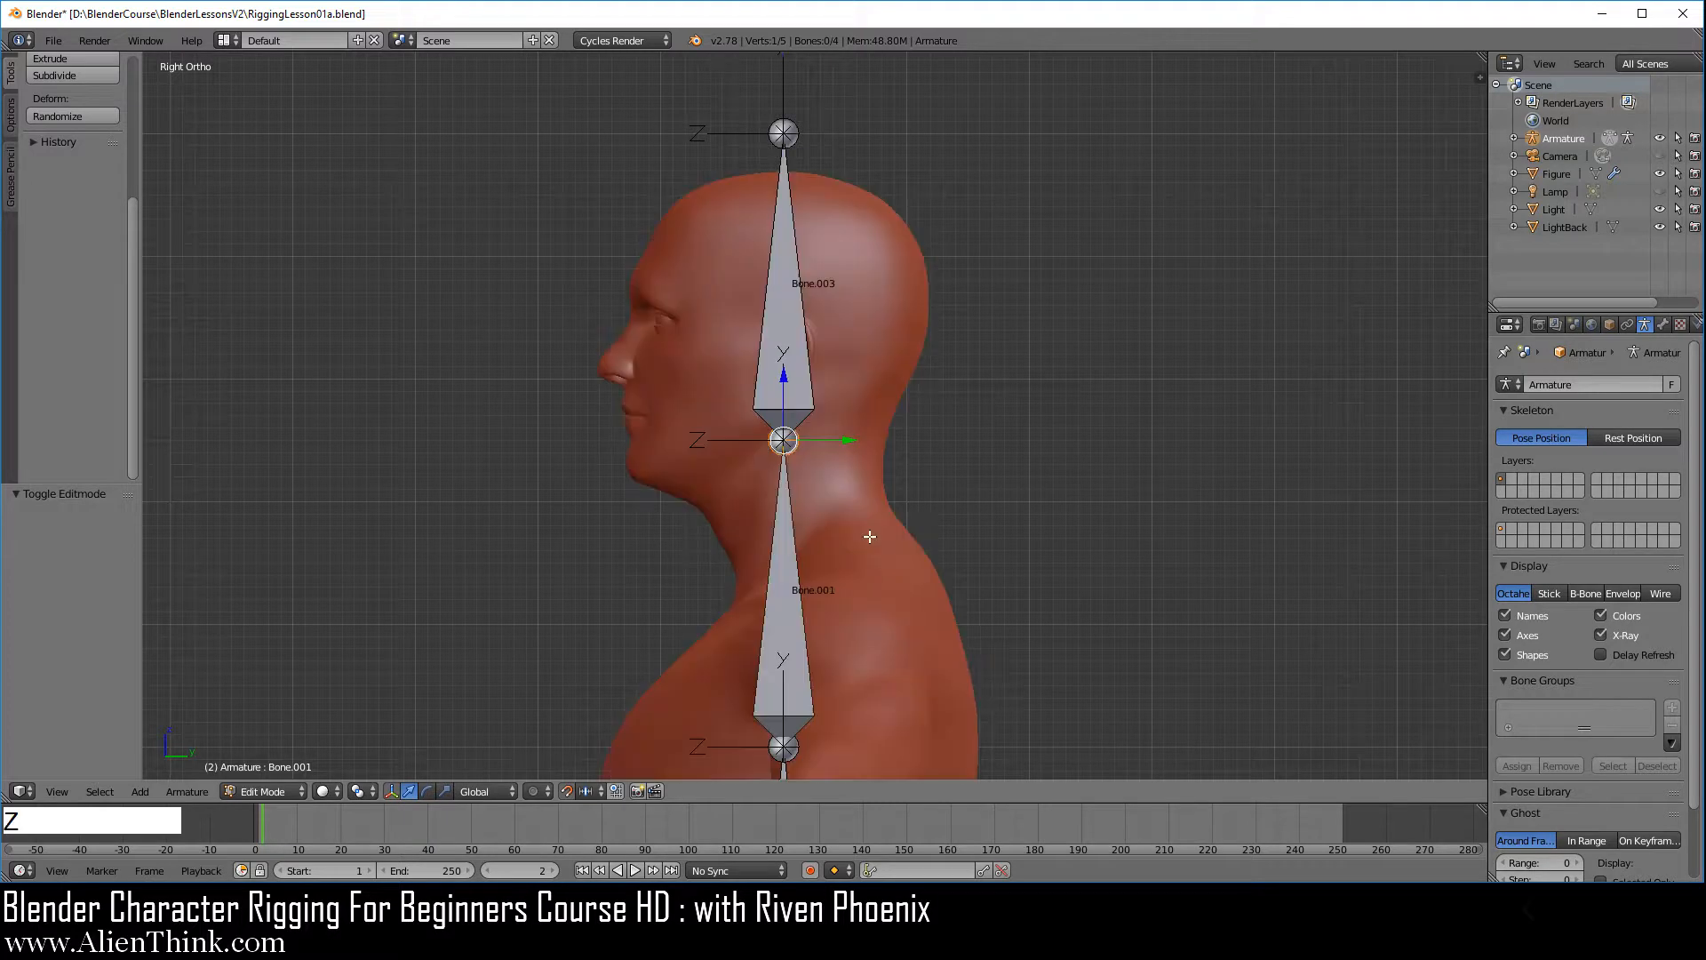
{"action": "left_click", "coordinate": [783, 376]}
{"action": "left_click_drag", "start_coordinate": [783, 377], "coordinate": [784, 333]}
Move the head bone 0.02 along Y and lower its top joint by 0.02 along Z toward the crown
{"action": "right_click", "coordinate": [792, 268]}
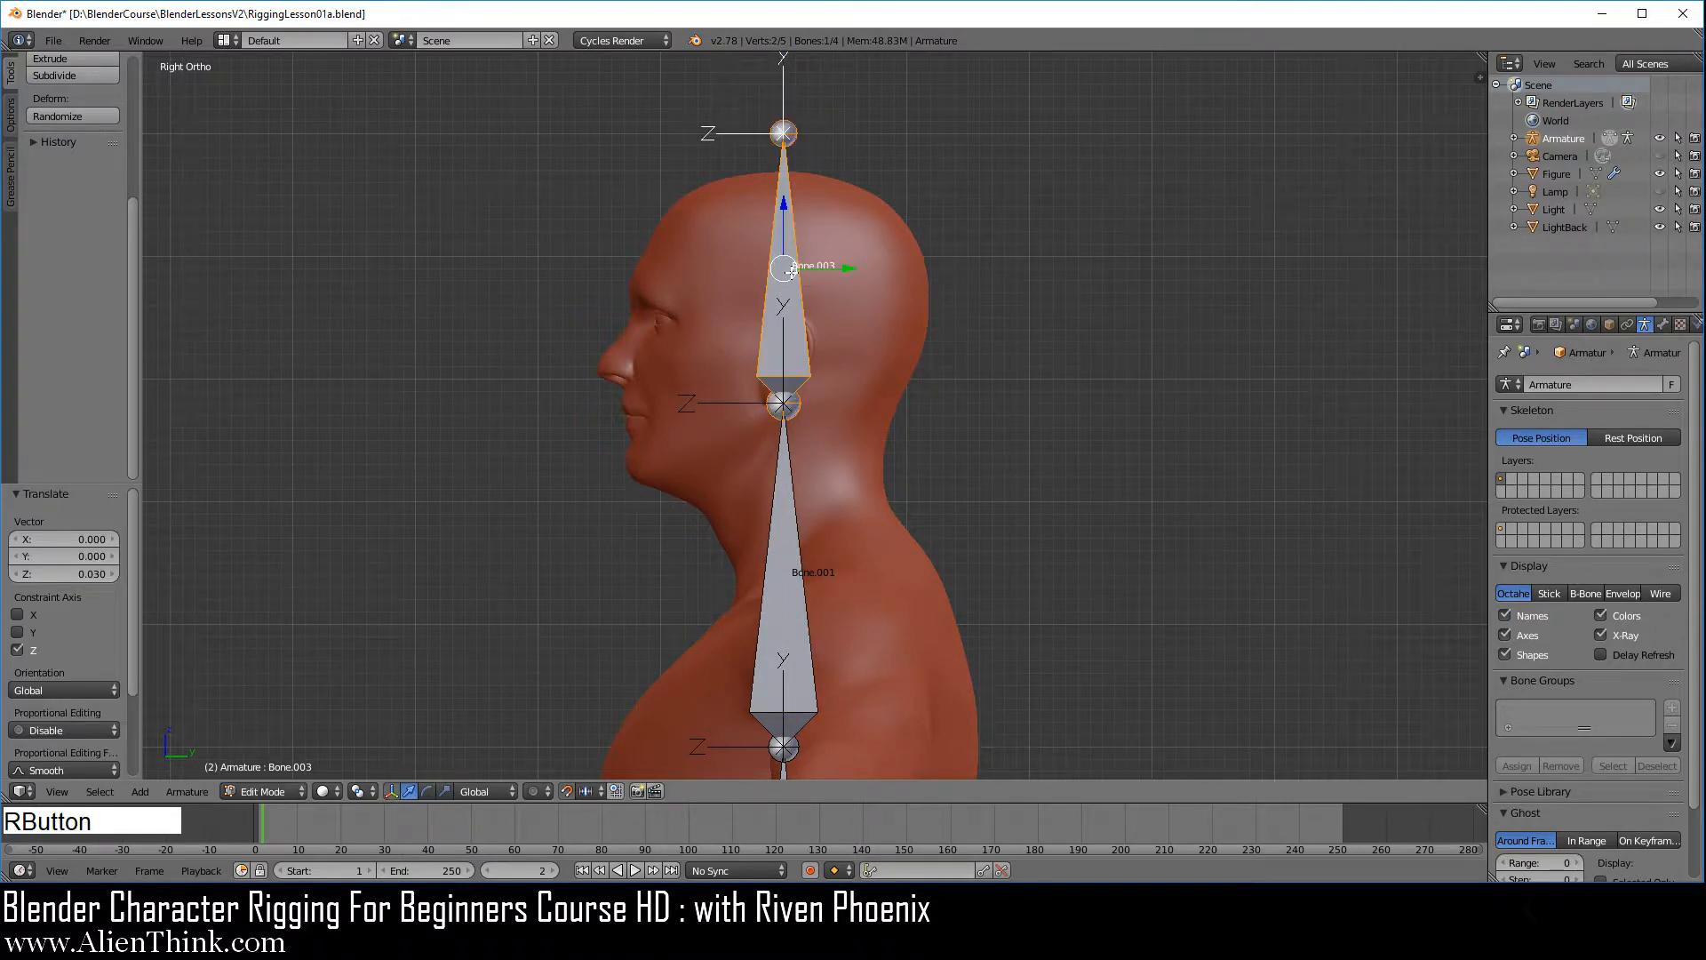
{"action": "left_click", "coordinate": [845, 266]}
{"action": "left_click_drag", "start_coordinate": [845, 266], "coordinate": [861, 266]}
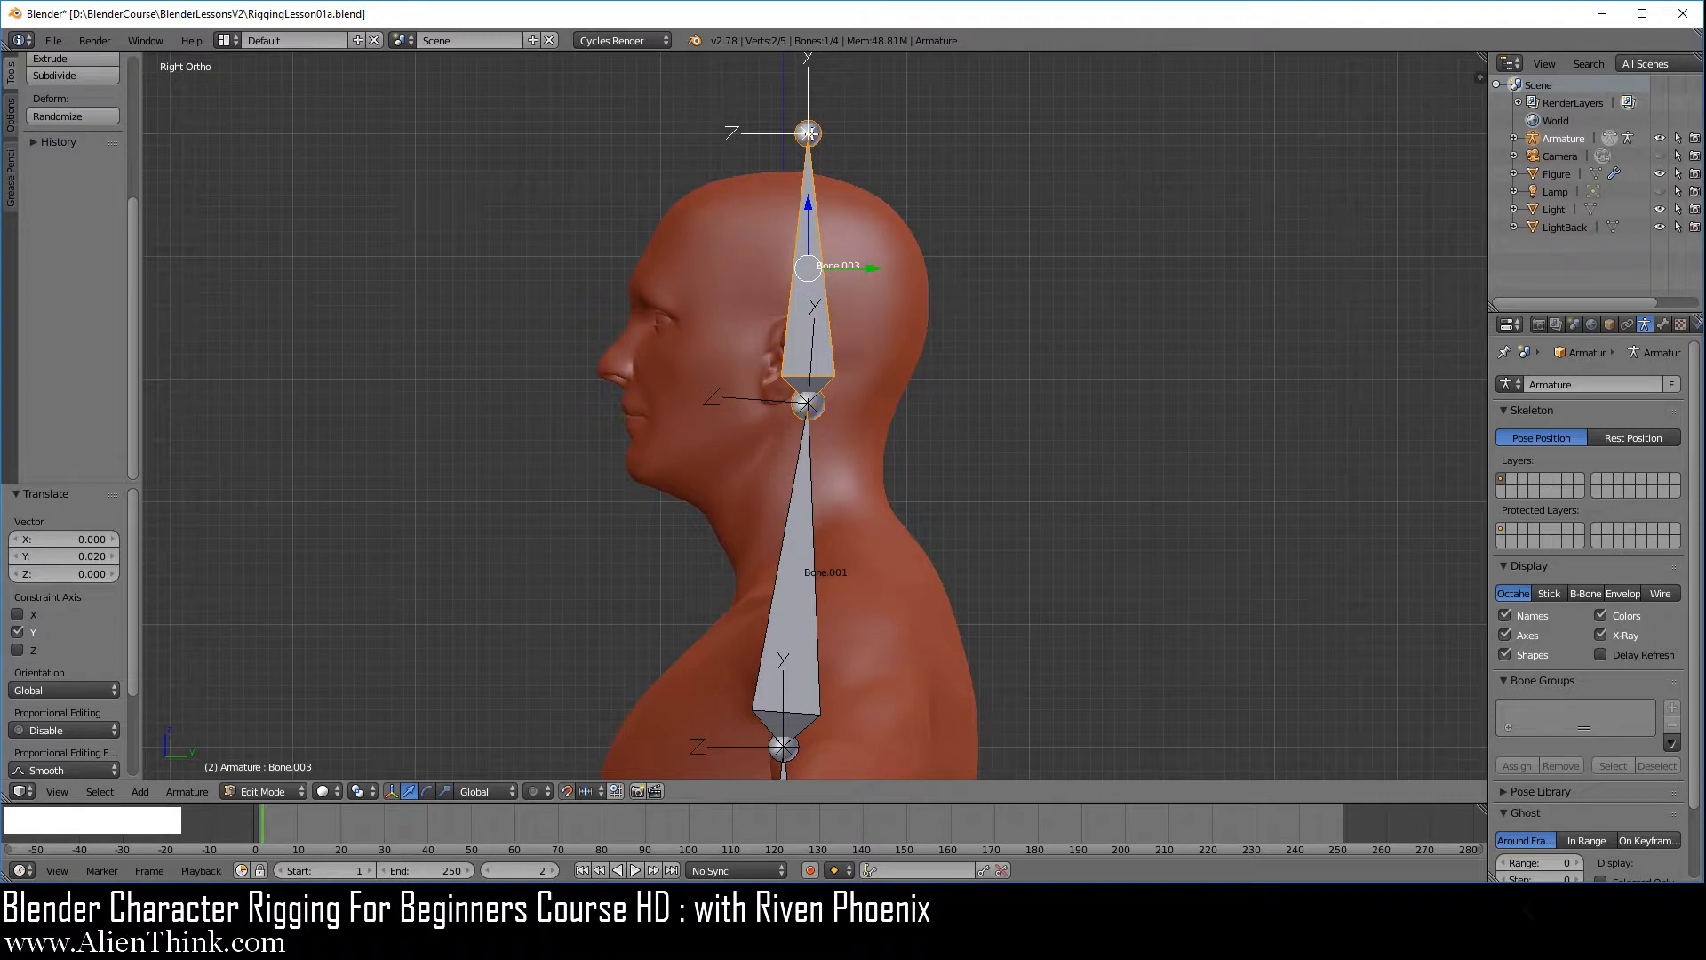
{"action": "right_click", "coordinate": [808, 134]}
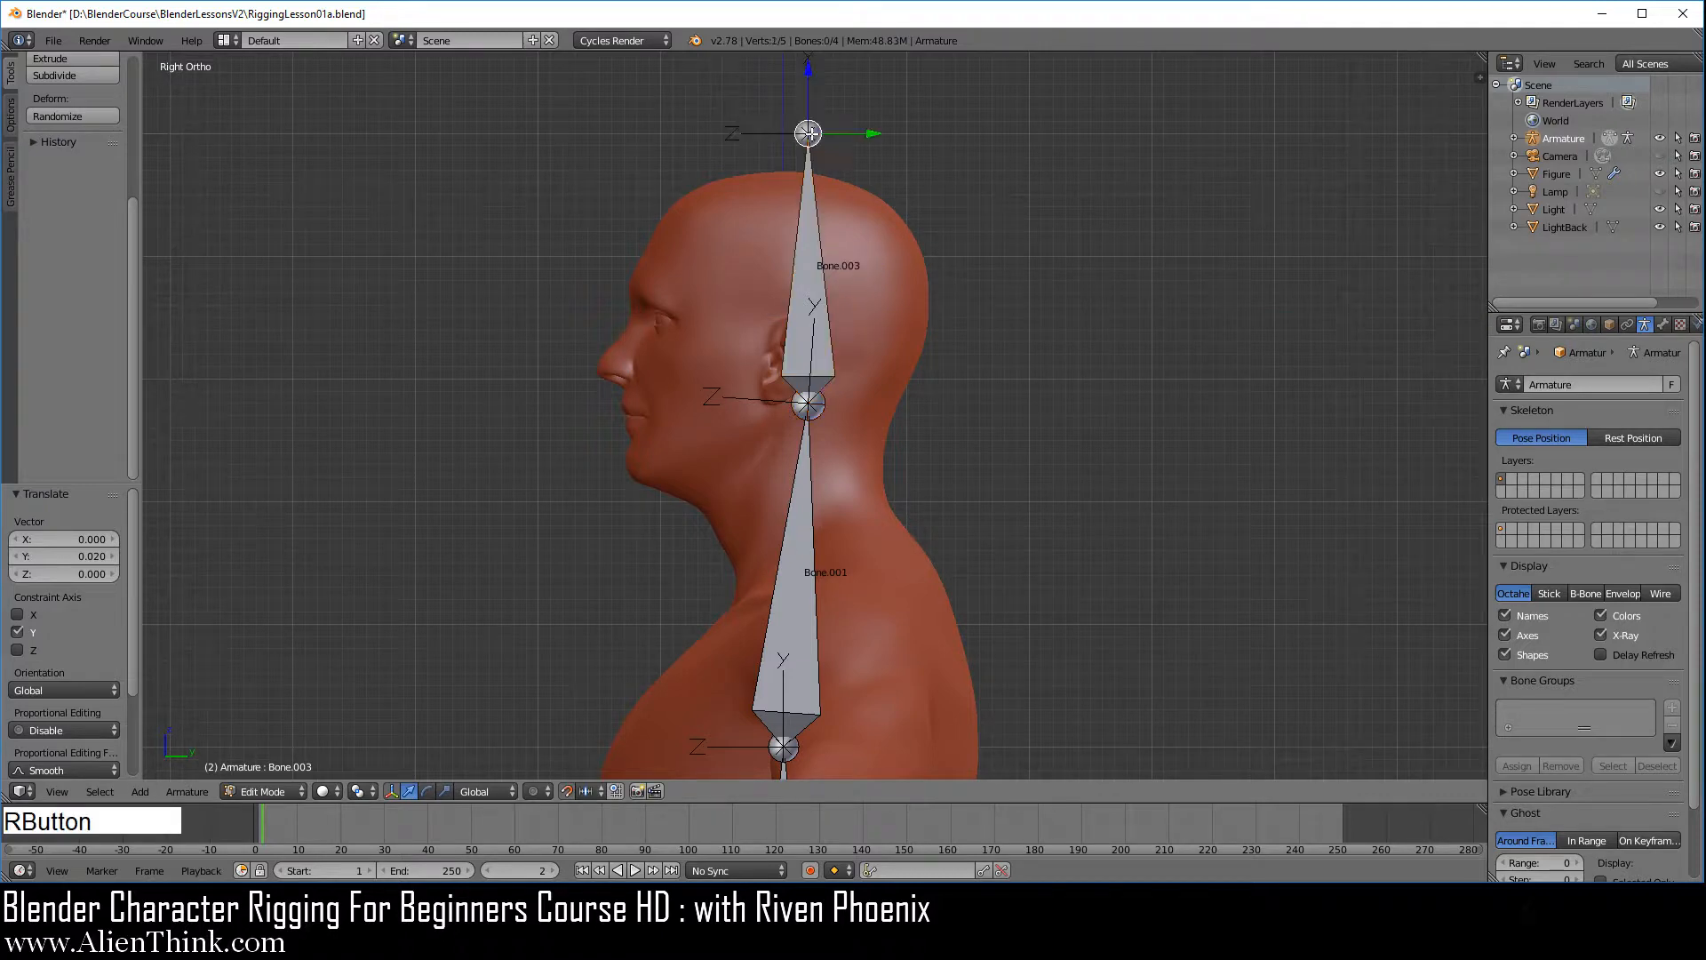
{"action": "left_click", "coordinate": [807, 67]}
{"action": "left_click_drag", "start_coordinate": [807, 68], "coordinate": [806, 91]}
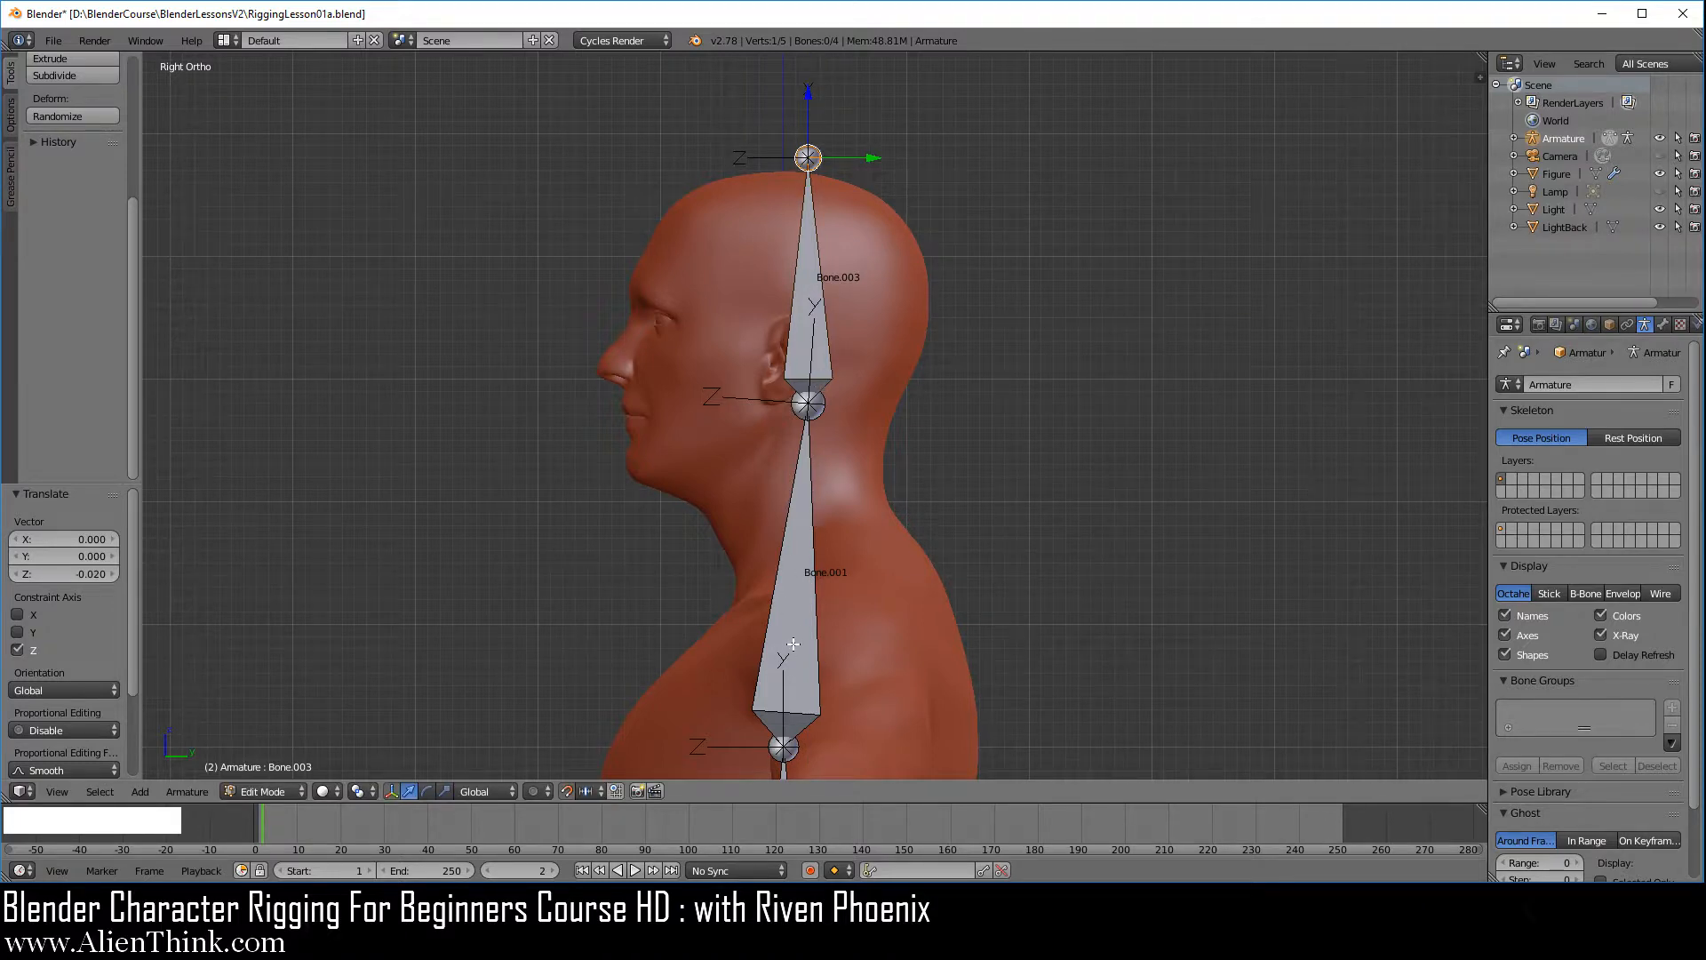
Subdivide the bone below the head bone with one cut and select the new middle joint at the base of the neck
{"action": "scroll", "coordinate": [938, 633], "scroll_direction": "up", "scroll_amount": 1}
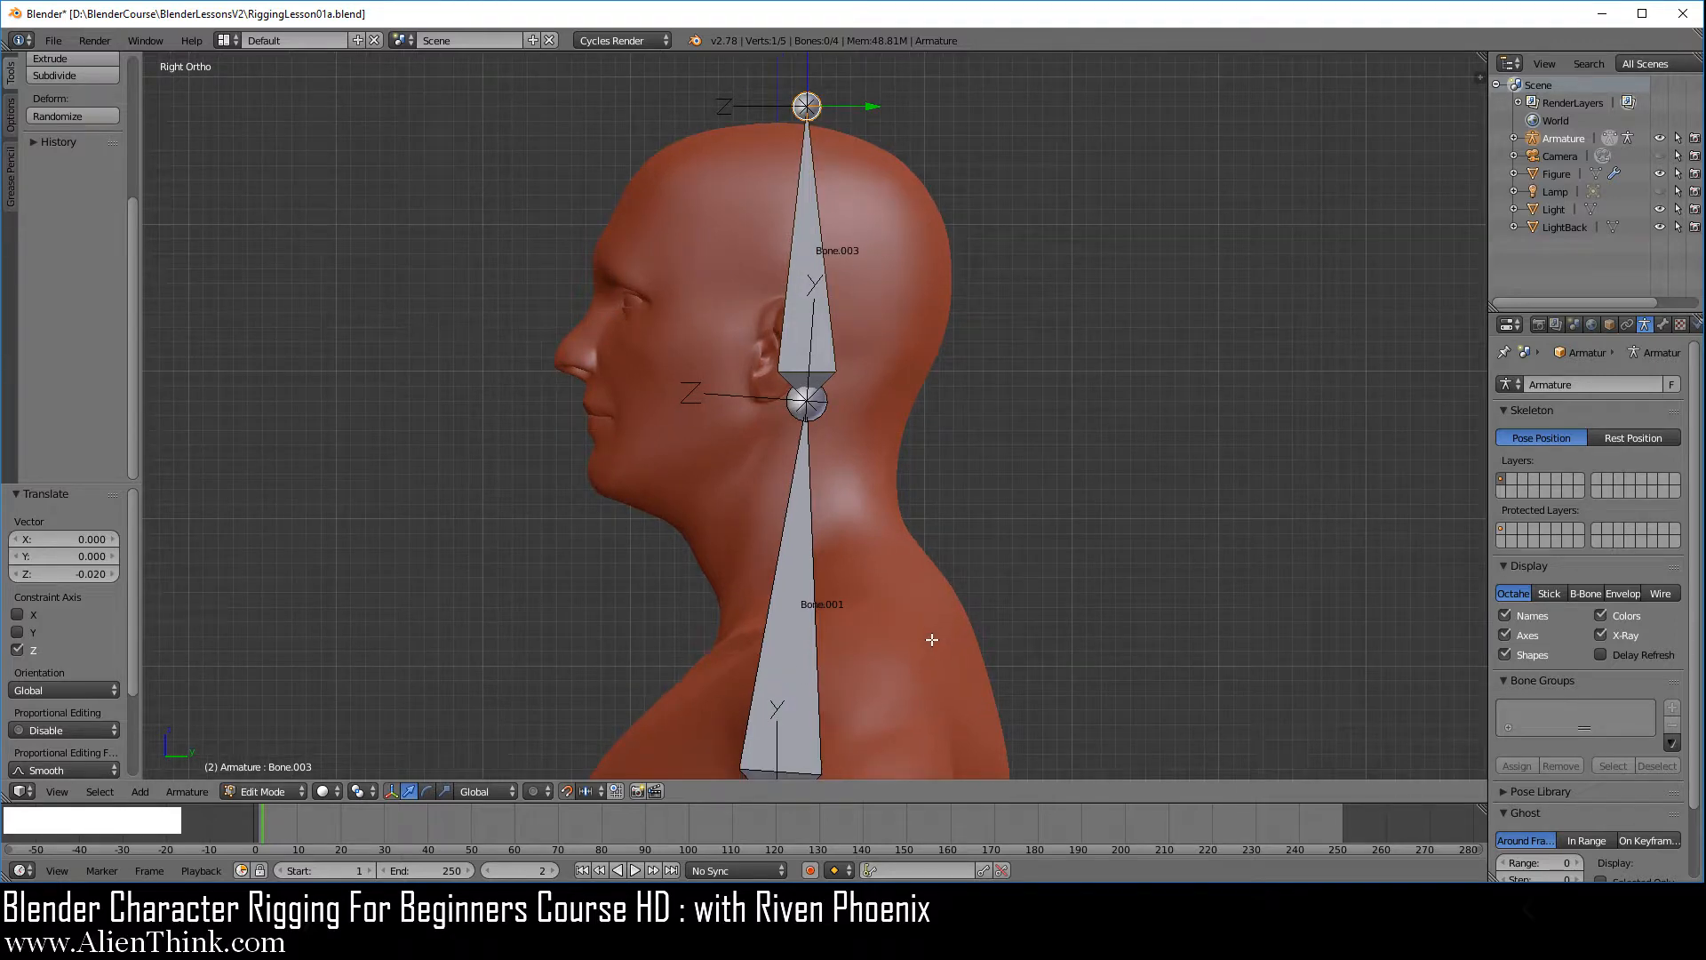
{"action": "middle_click_drag", "start_coordinate": [926, 652], "coordinate": [945, 438], "text": "shift"}
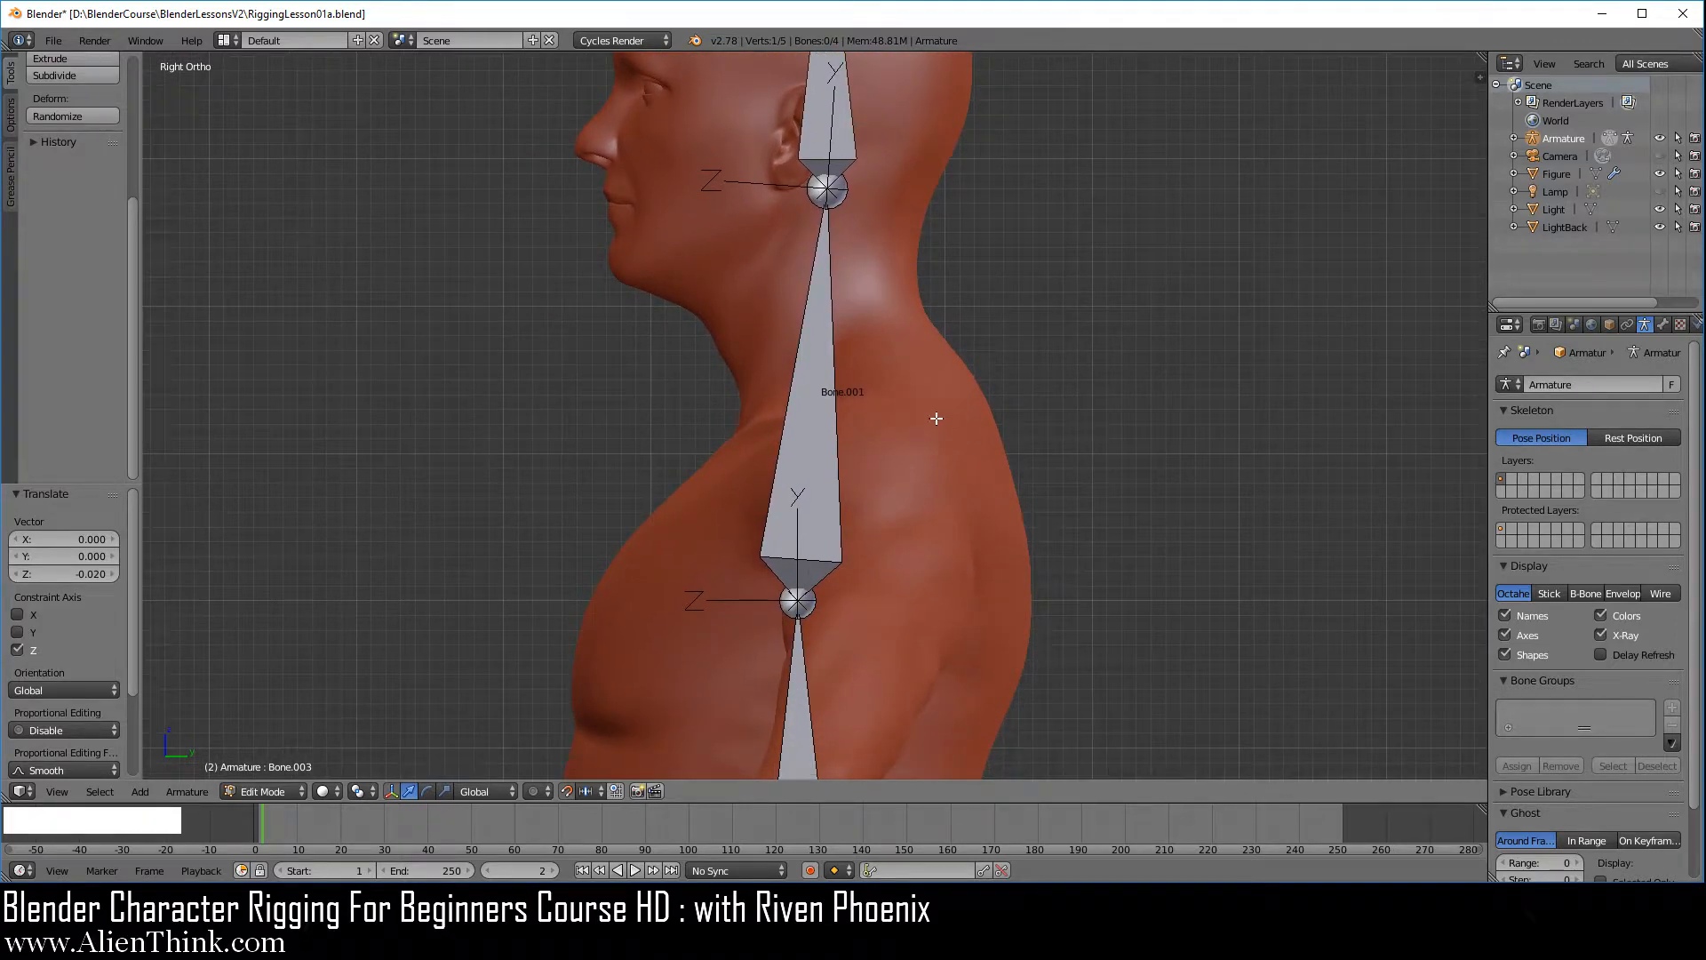
{"action": "right_click", "coordinate": [811, 382]}
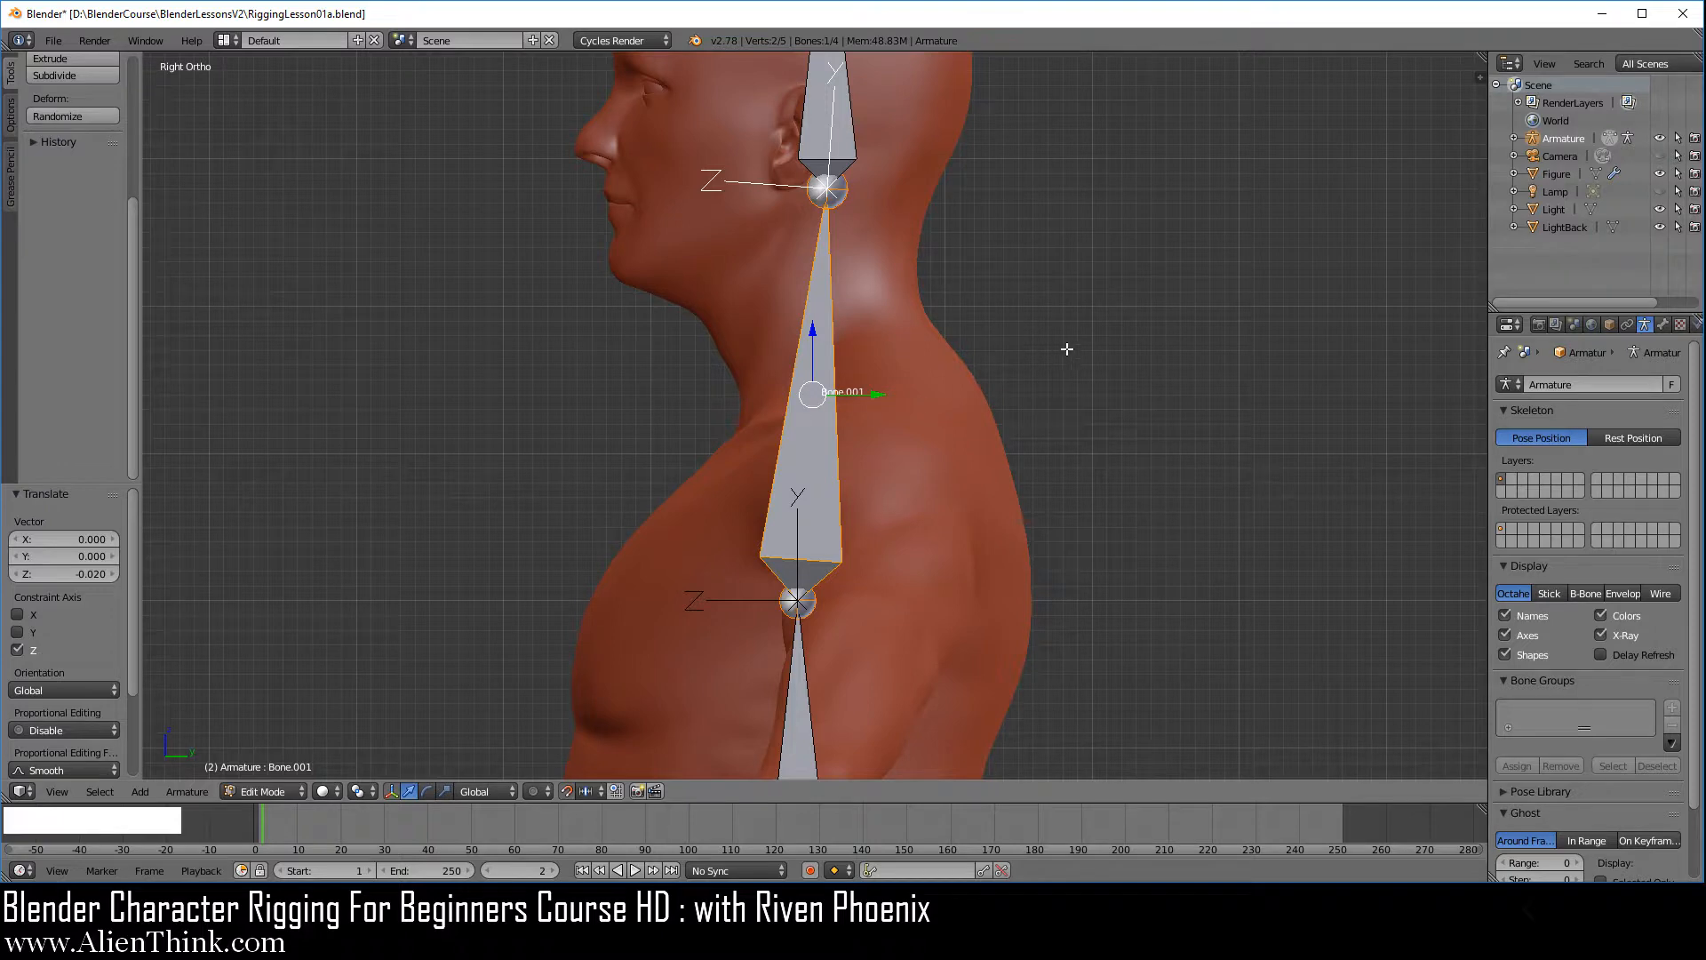
{"action": "key", "text": "w"}
{"action": "left_click", "coordinate": [1113, 267]}
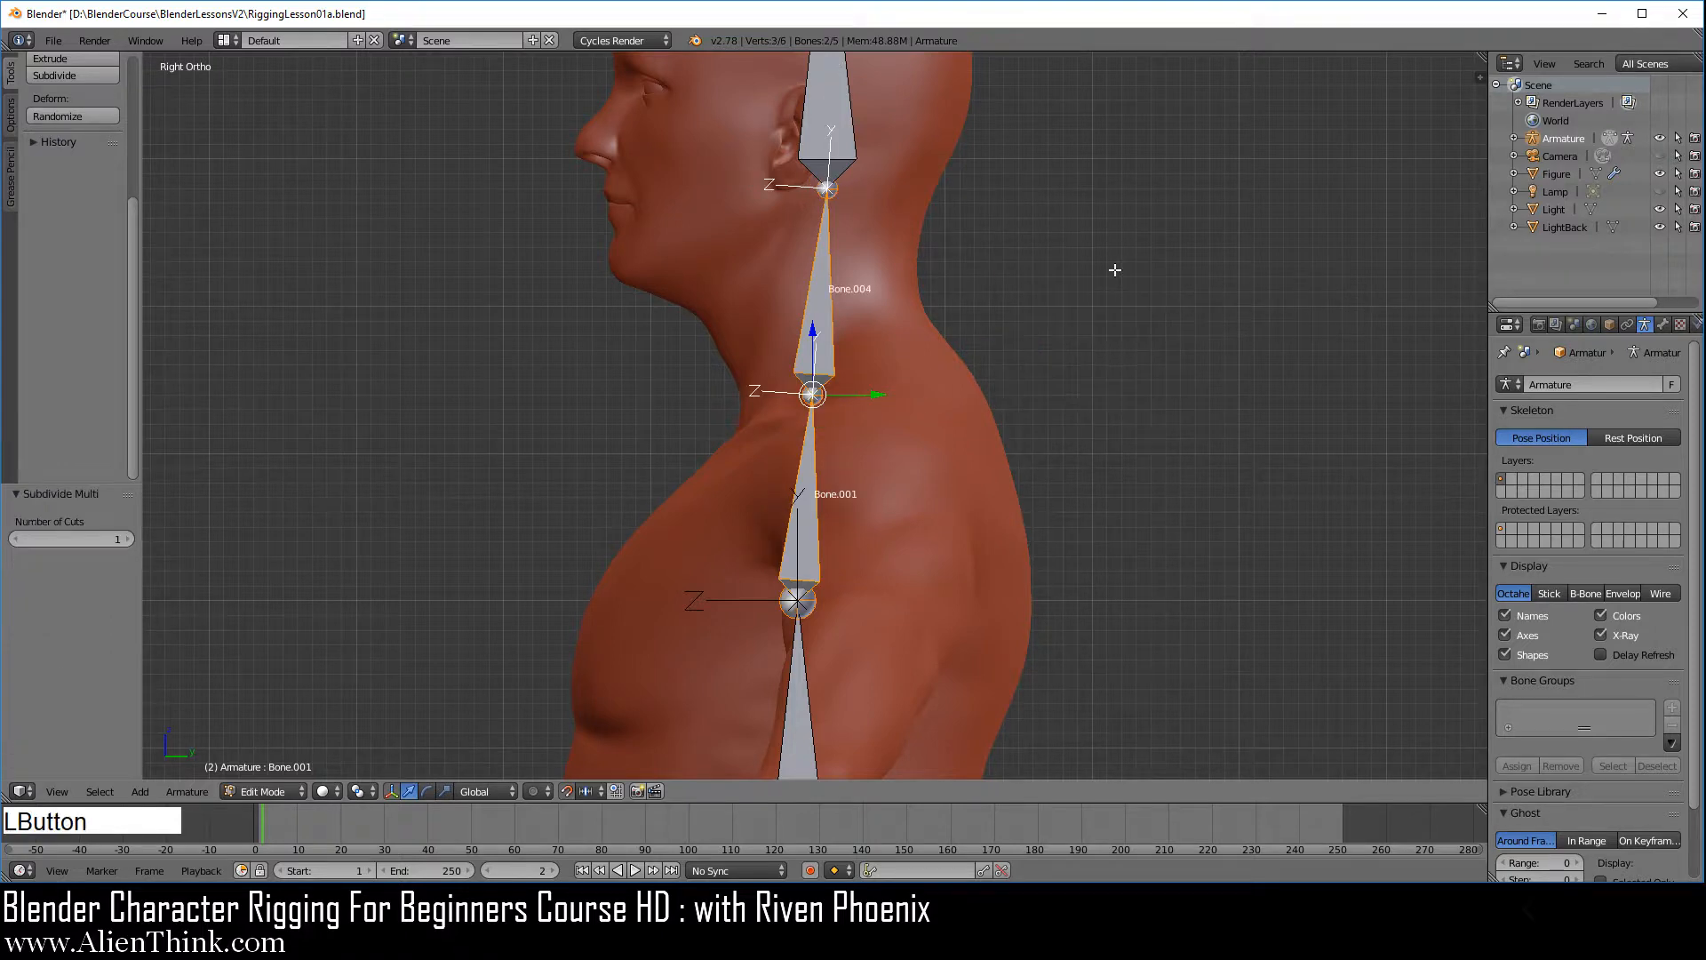
{"action": "right_click", "coordinate": [810, 393]}
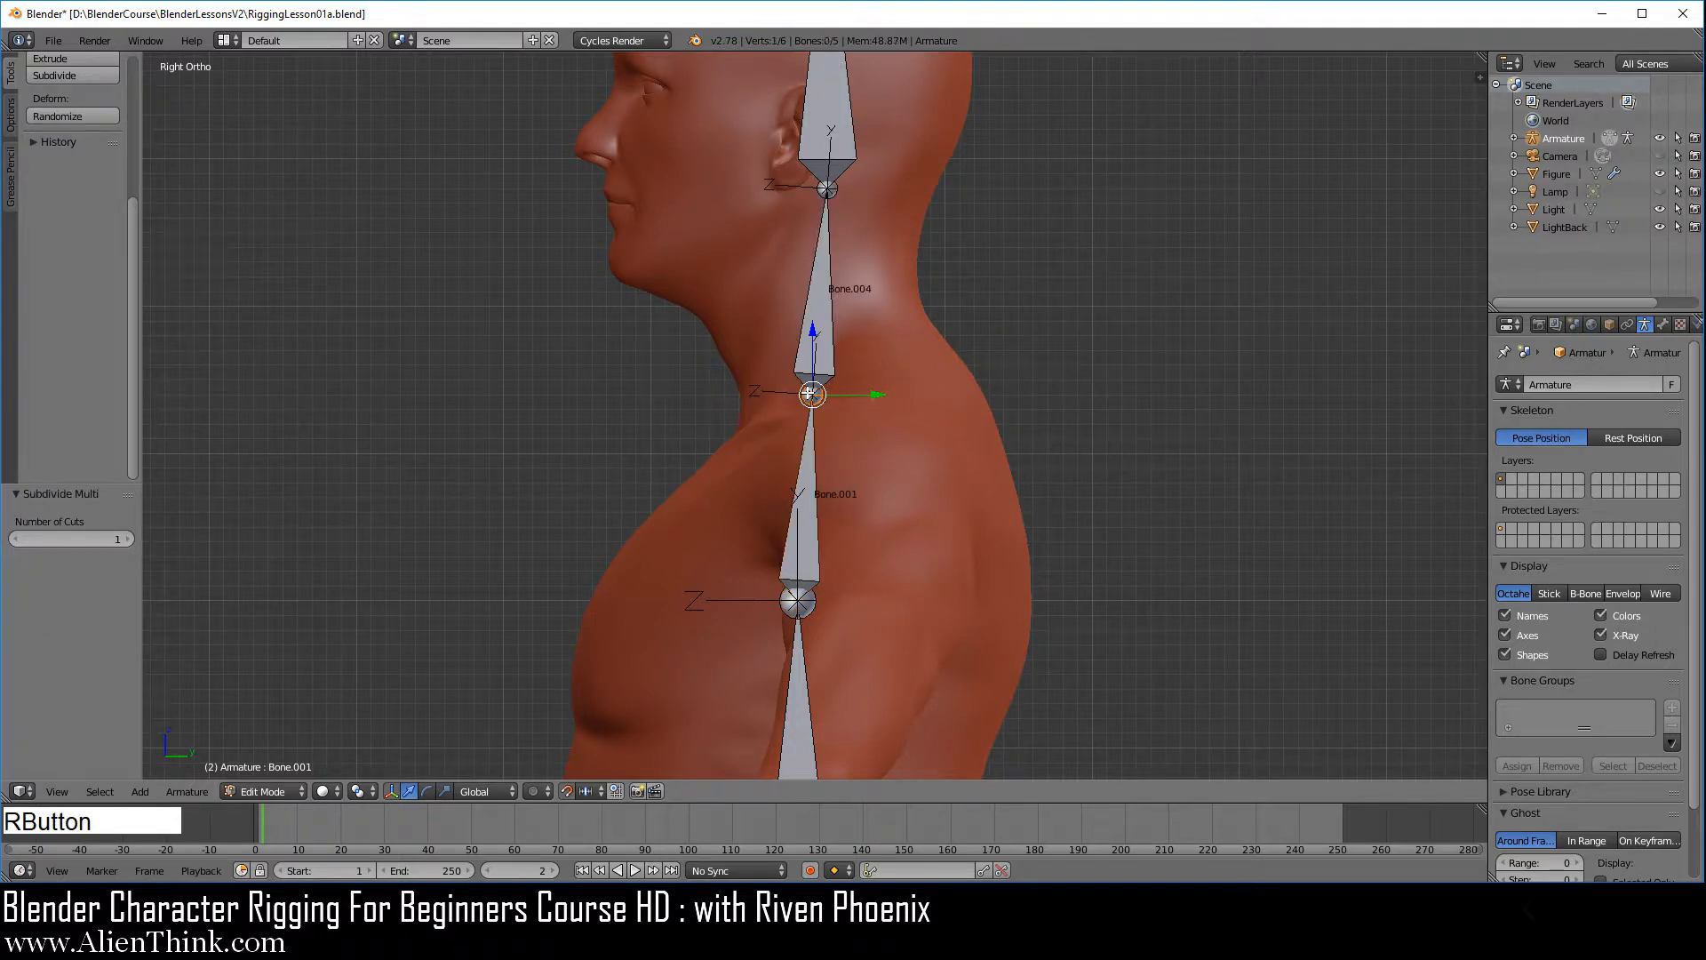
Move the joint at the base of the neck 0.03 along Y and raise it 0.02 along Z
{"action": "left_click", "coordinate": [876, 393]}
{"action": "left_click_drag", "start_coordinate": [876, 393], "coordinate": [918, 394]}
{"action": "left_click", "coordinate": [855, 331]}
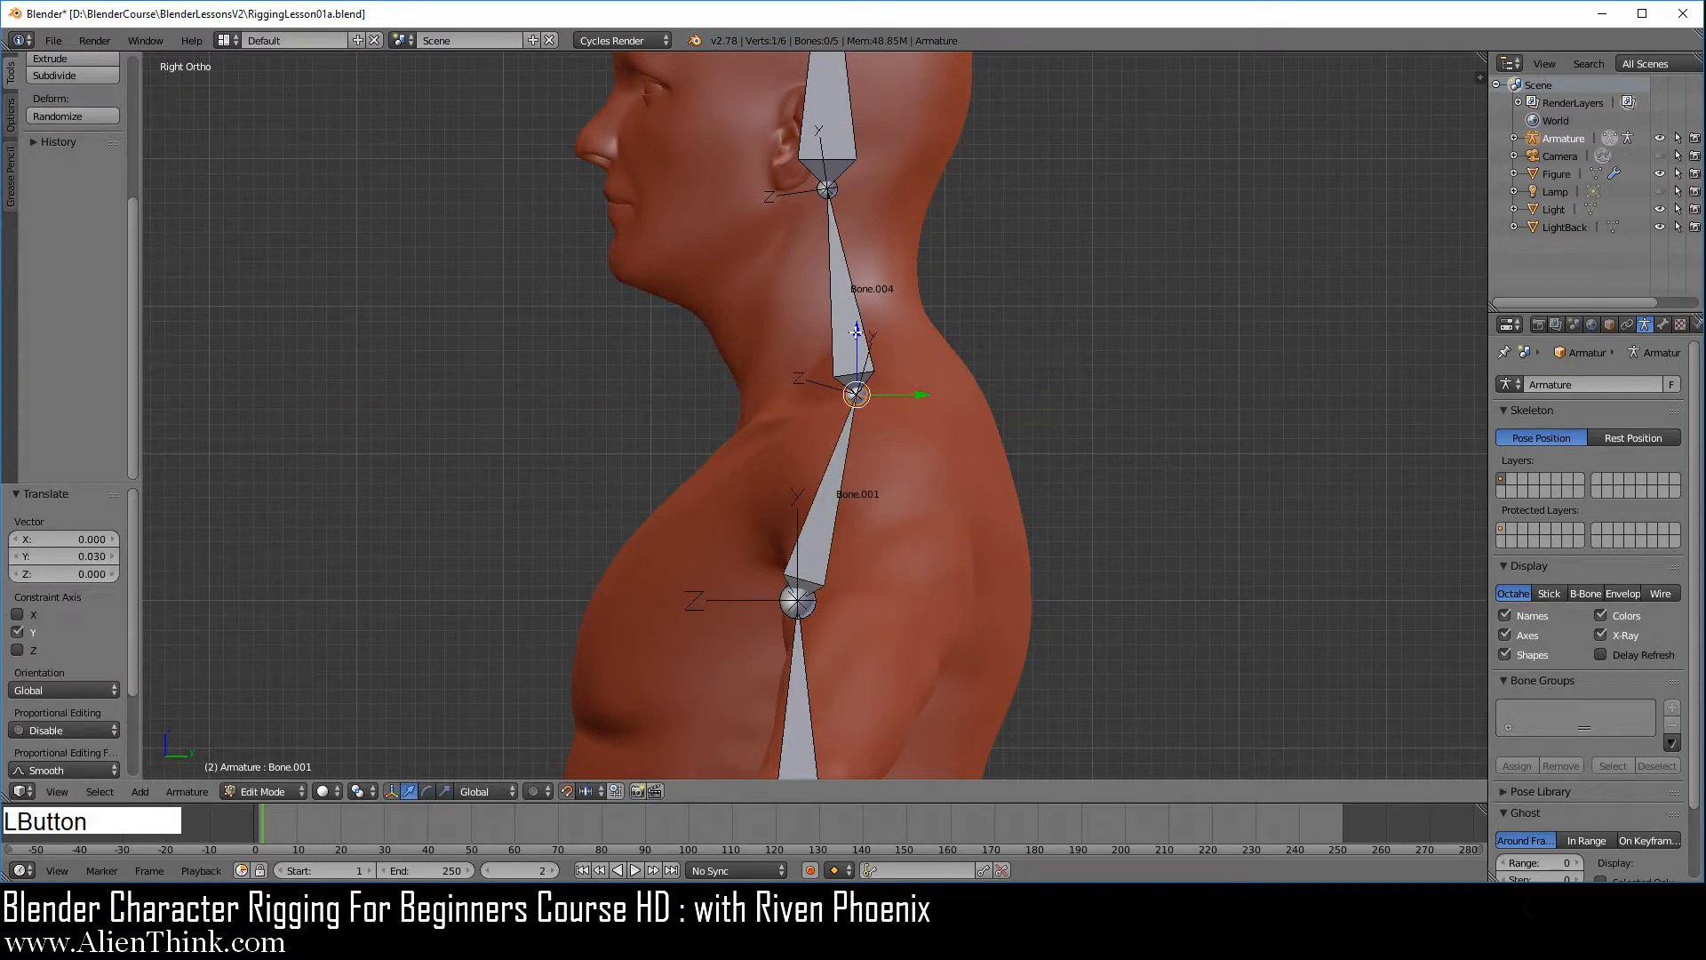
{"action": "left_click_drag", "start_coordinate": [856, 330], "coordinate": [857, 300]}
Subdivide the spine bone below the chest bone with one cut
{"action": "right_click", "coordinate": [829, 500]}
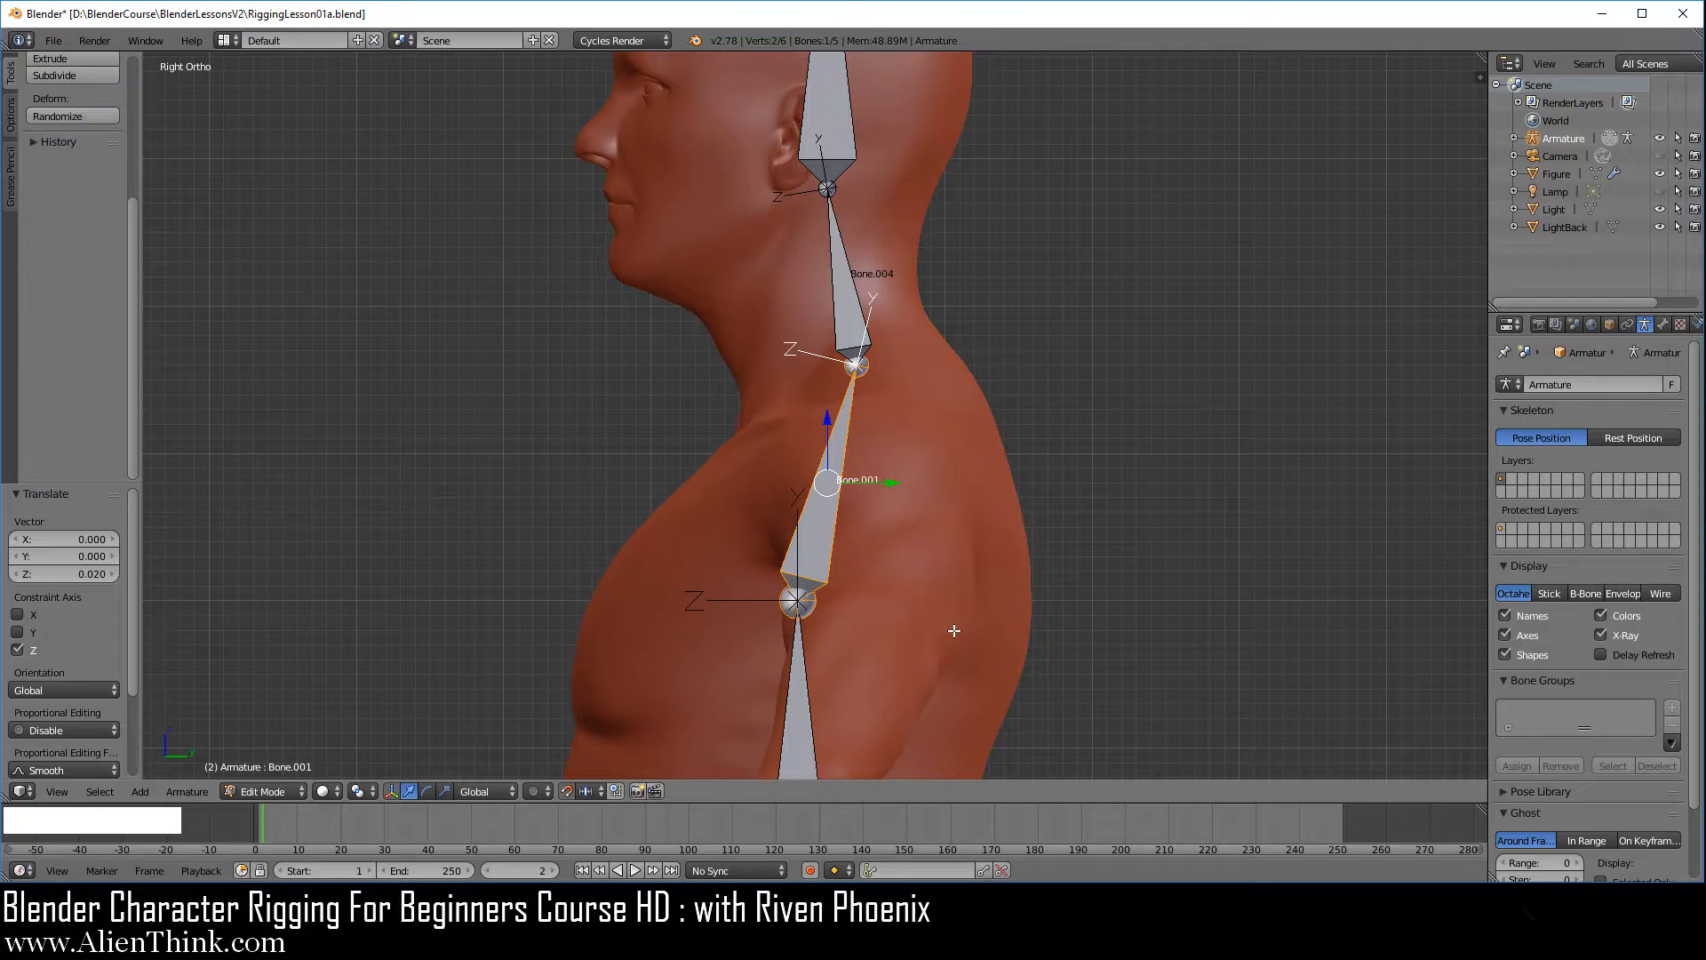
{"action": "middle_click_drag", "start_coordinate": [951, 647], "coordinate": [902, 249], "text": "shift"}
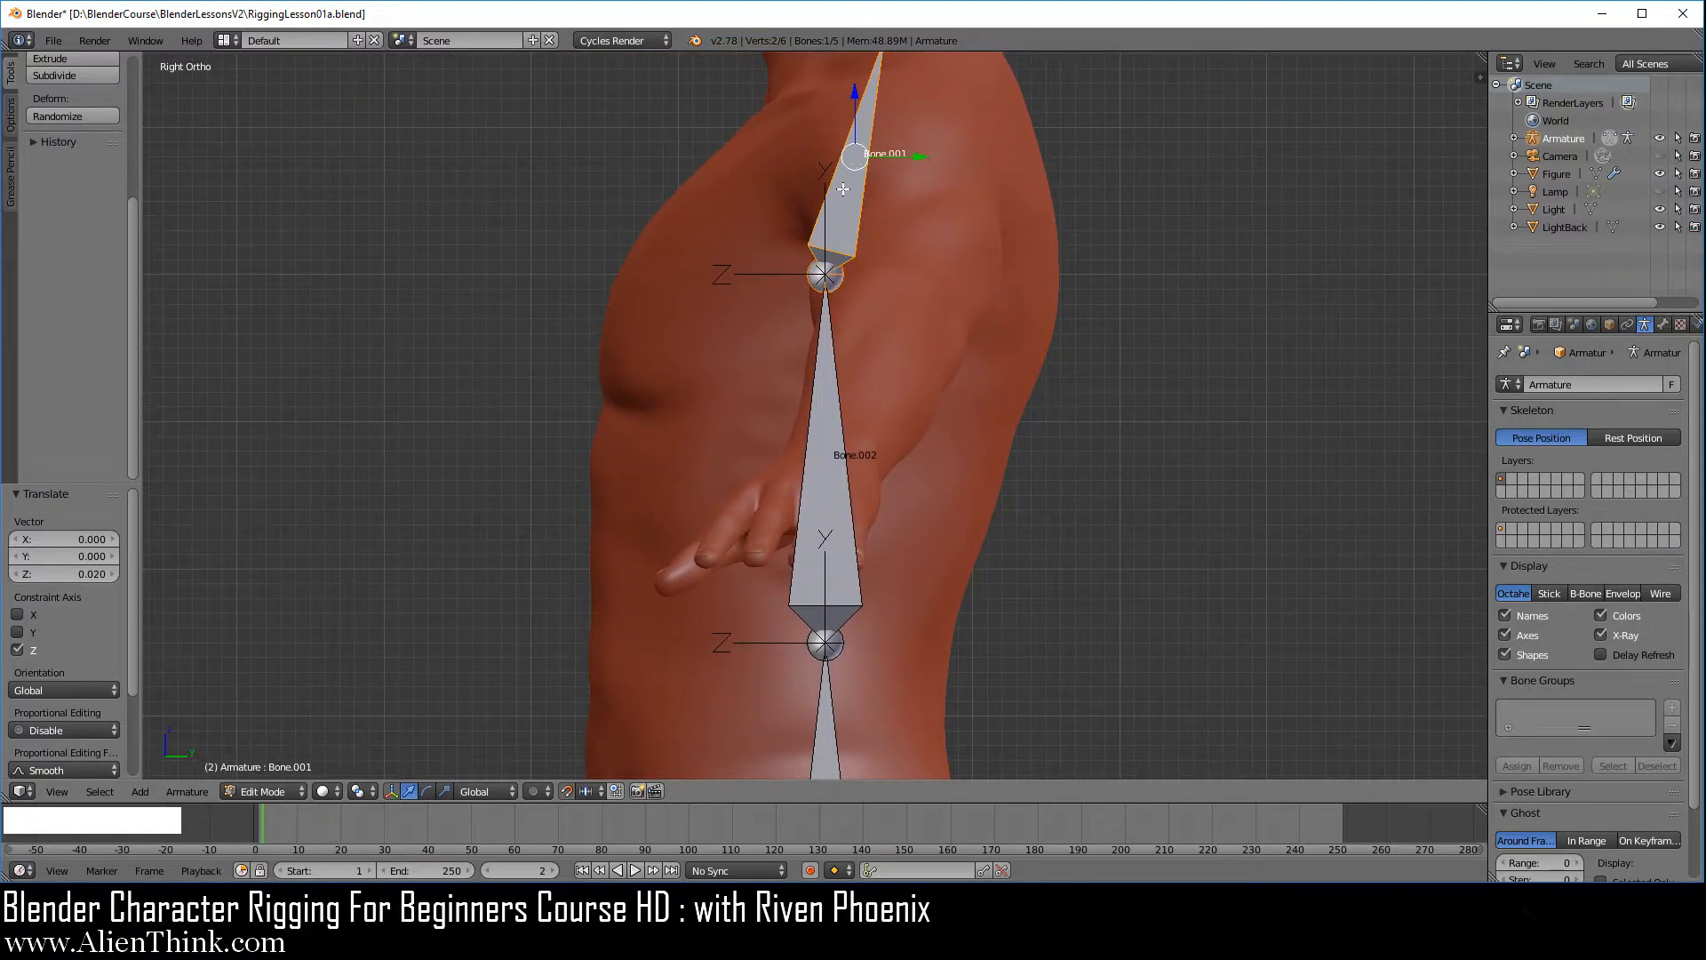
{"action": "right_click", "coordinate": [828, 455]}
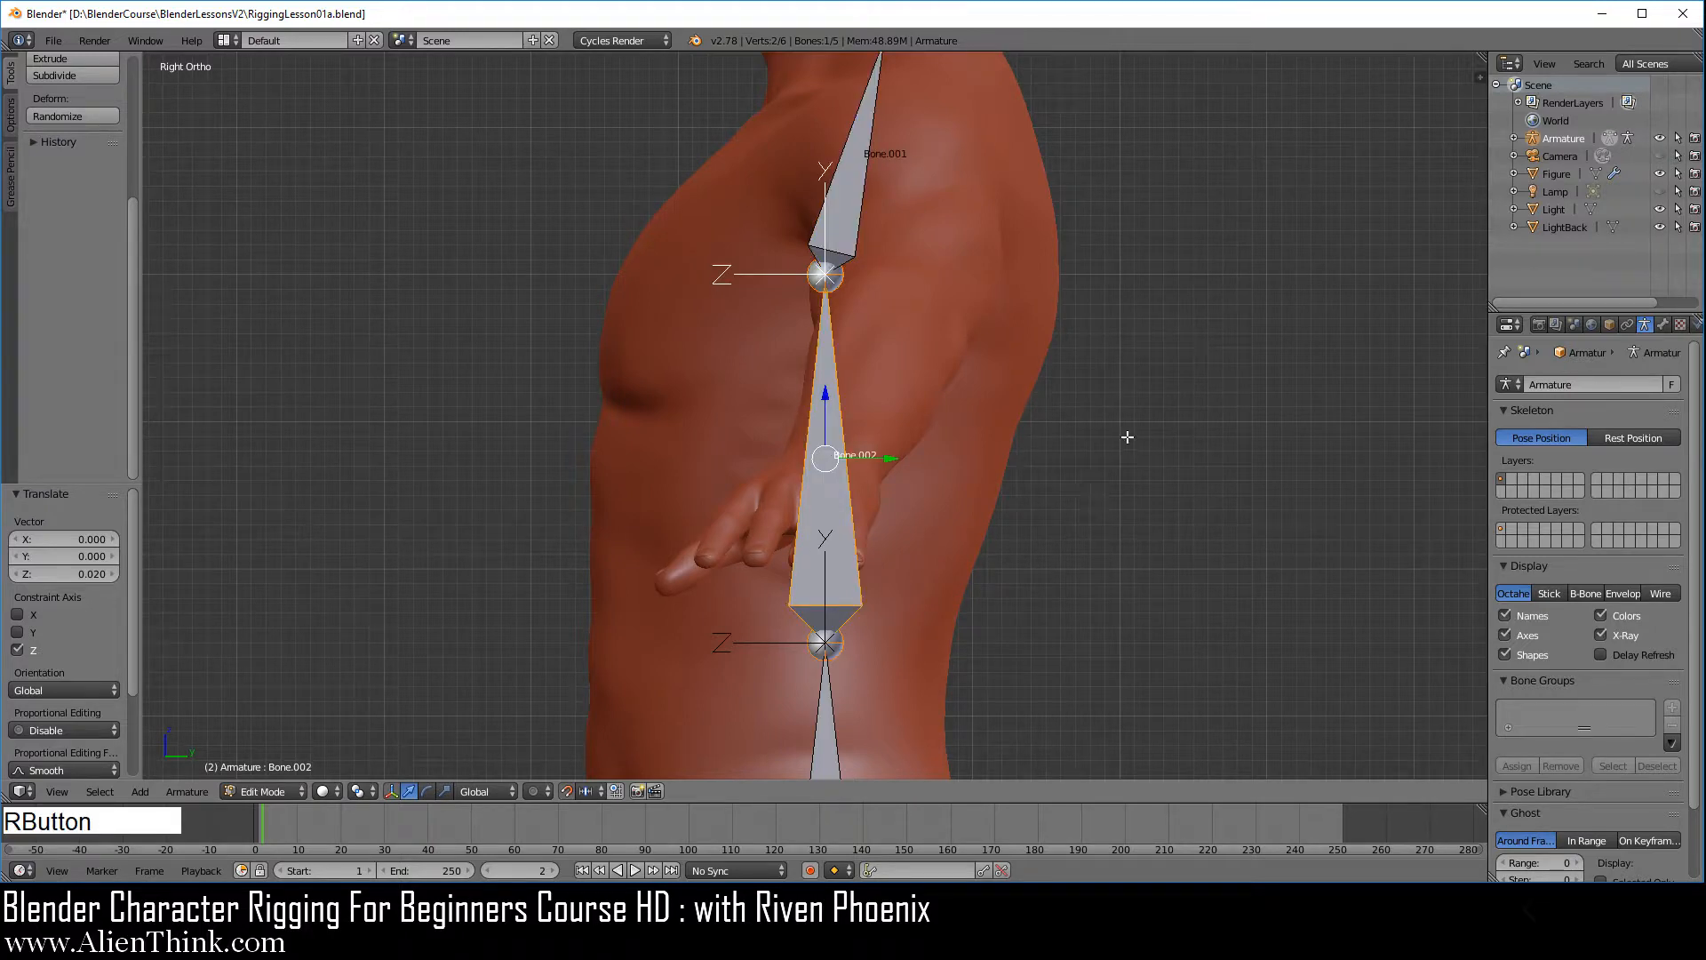
{"action": "key", "text": "w"}
{"action": "left_click", "coordinate": [1146, 344]}
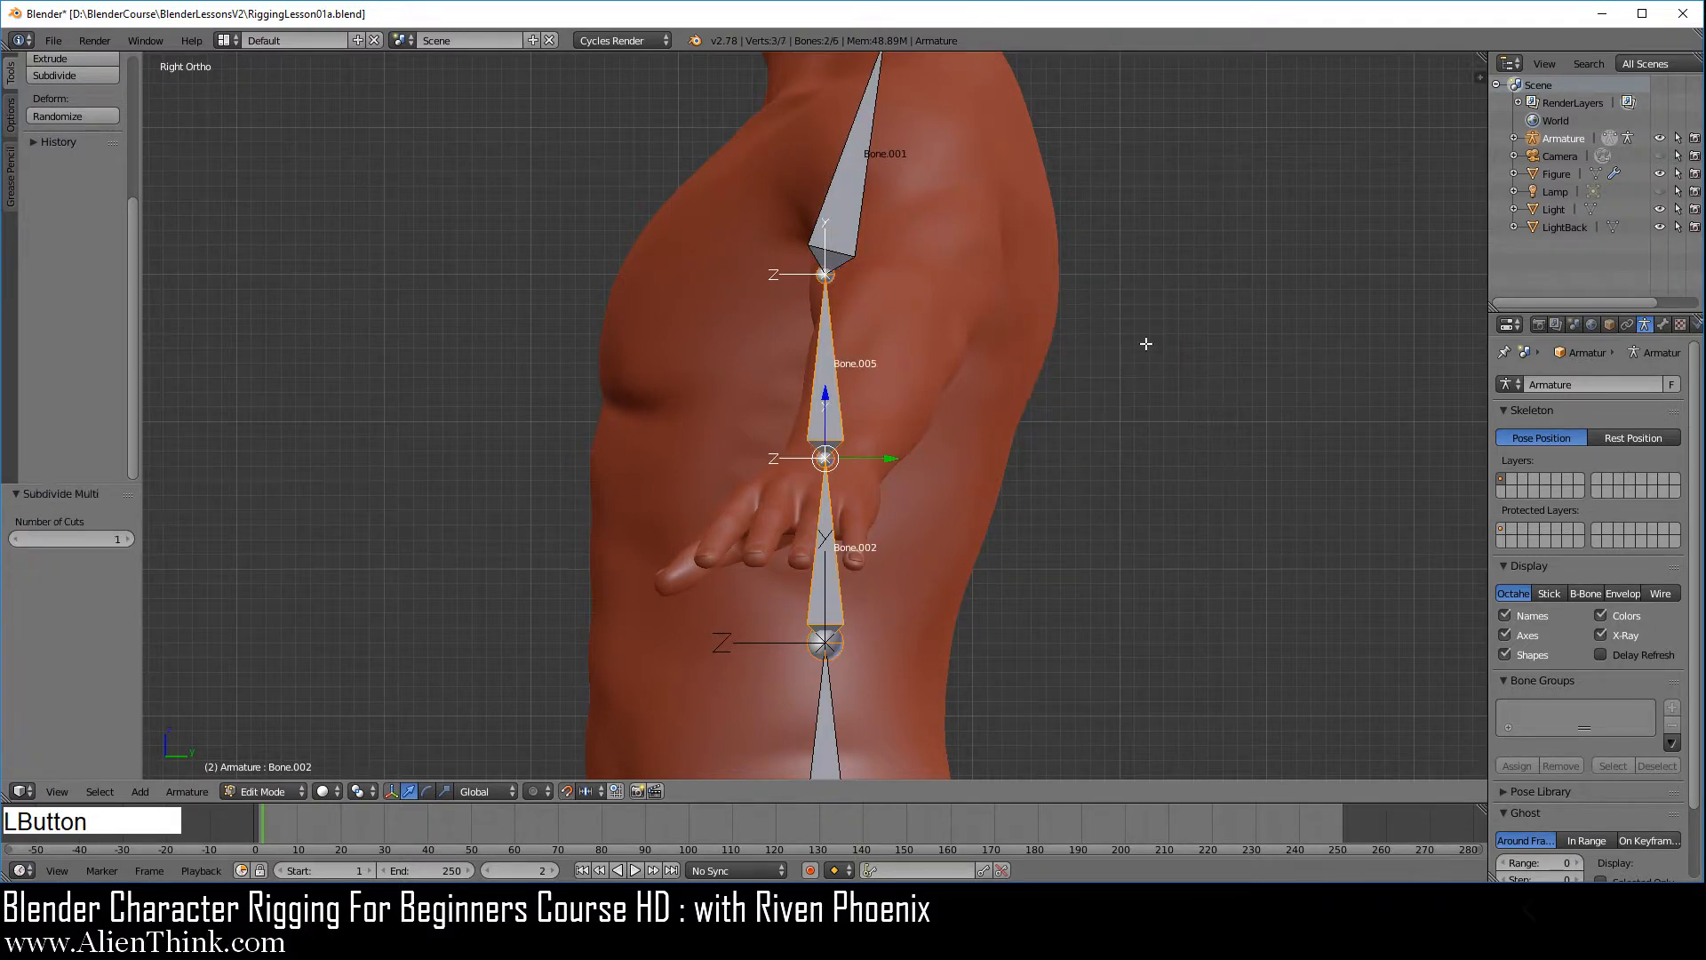
Lower the new middle spine joint by 0.03 along Z and move it -0.04 along Y toward the belly
{"action": "right_click", "coordinate": [826, 457]}
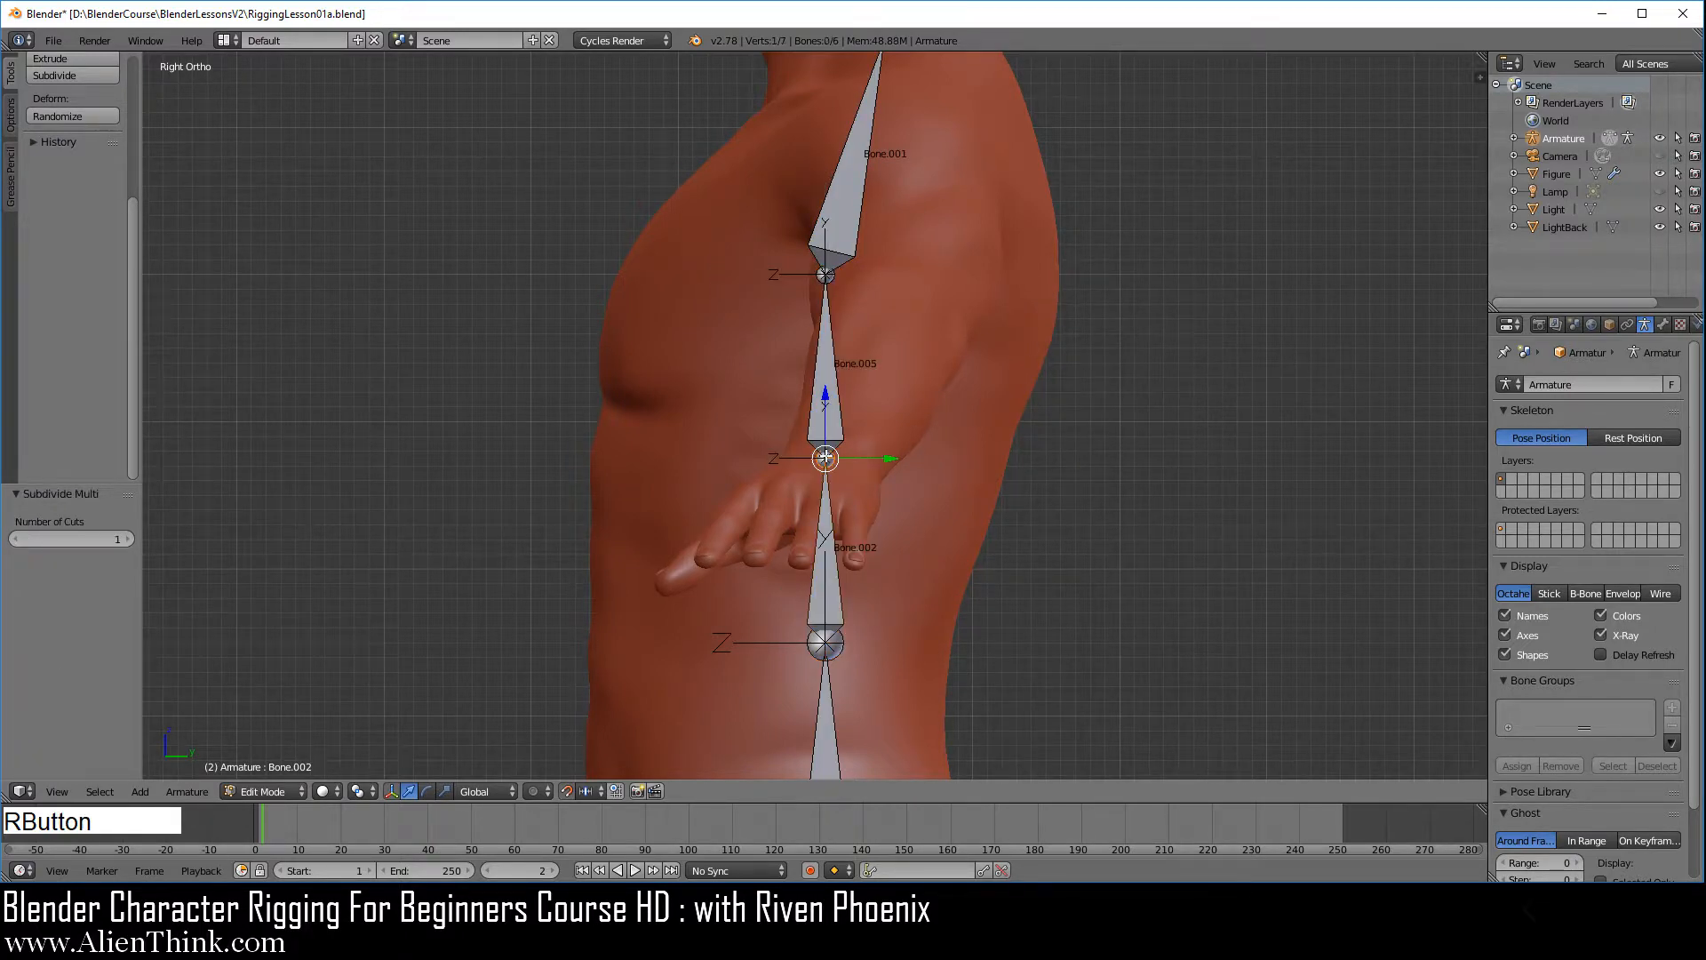
{"action": "left_click", "coordinate": [826, 394]}
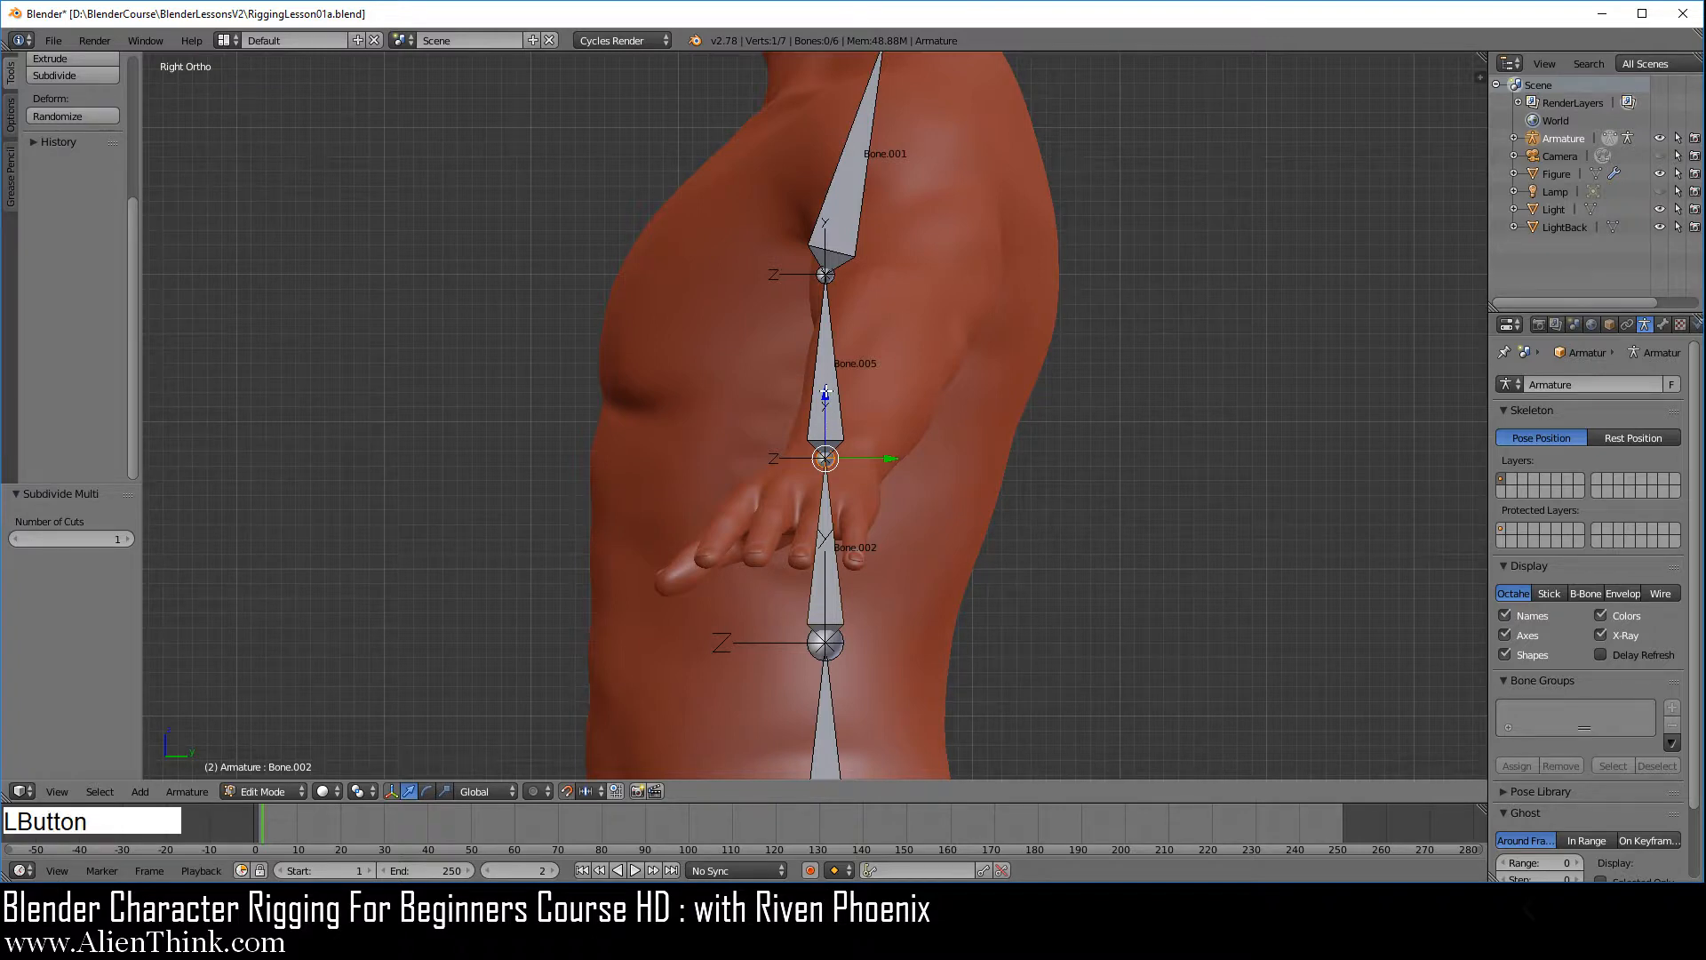
{"action": "left_click_drag", "start_coordinate": [826, 393], "coordinate": [823, 428]}
{"action": "left_click", "coordinate": [891, 501]}
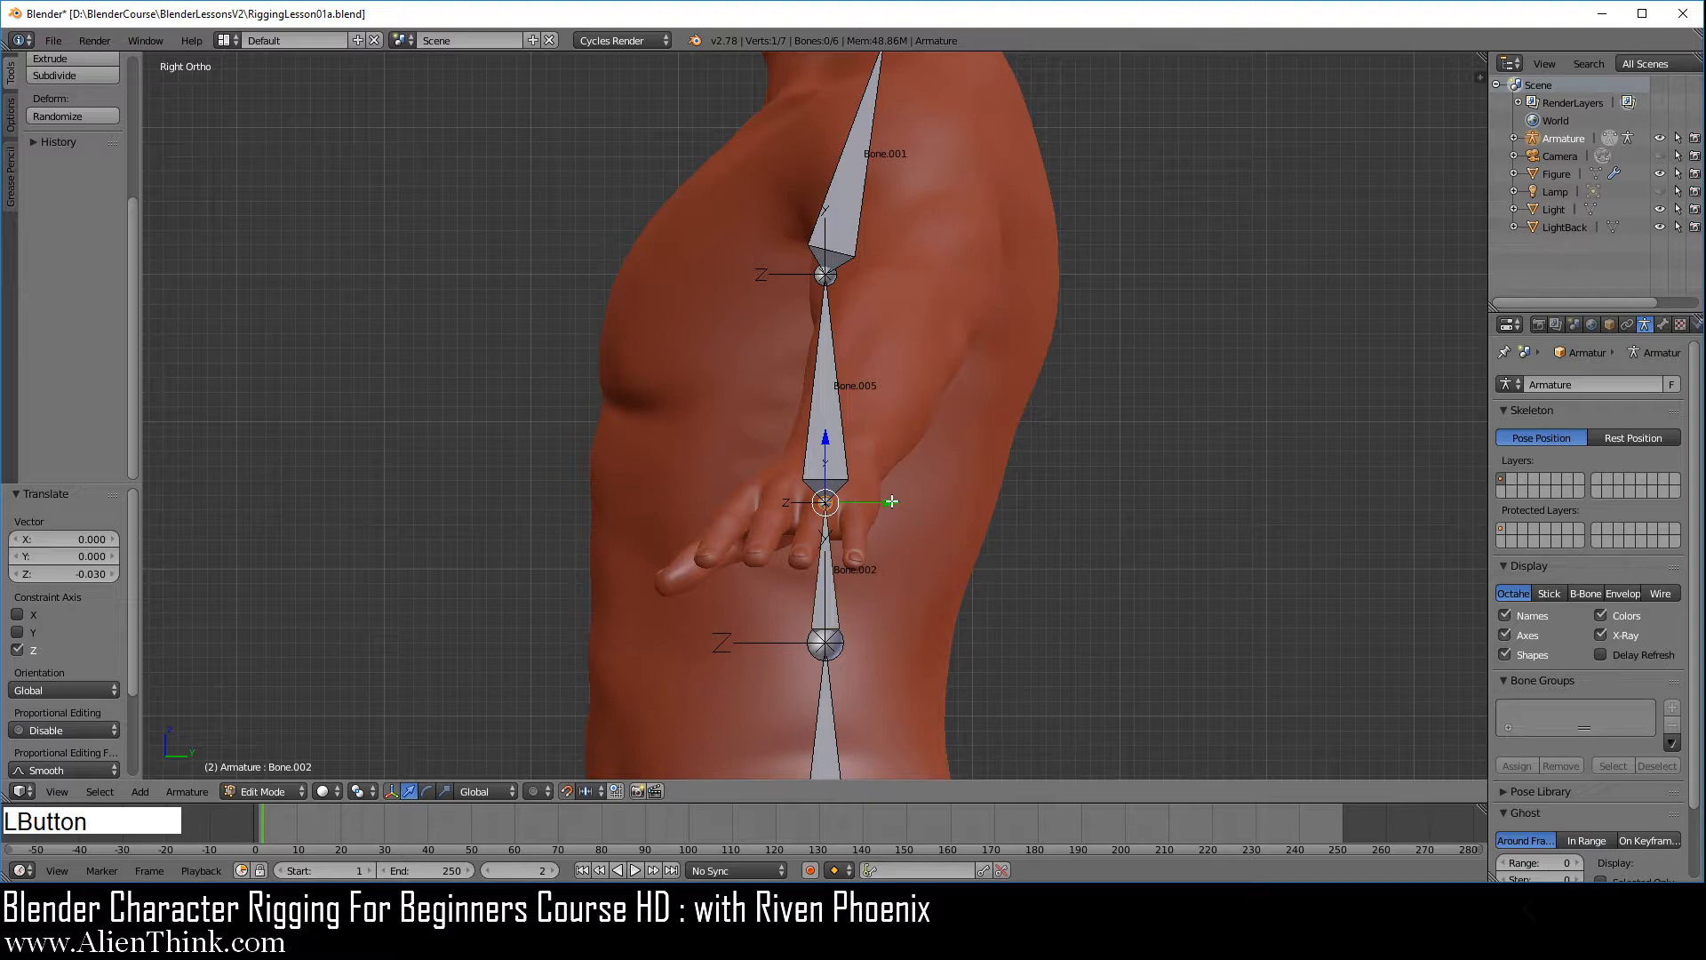
{"action": "left_click_drag", "start_coordinate": [891, 501], "coordinate": [837, 501]}
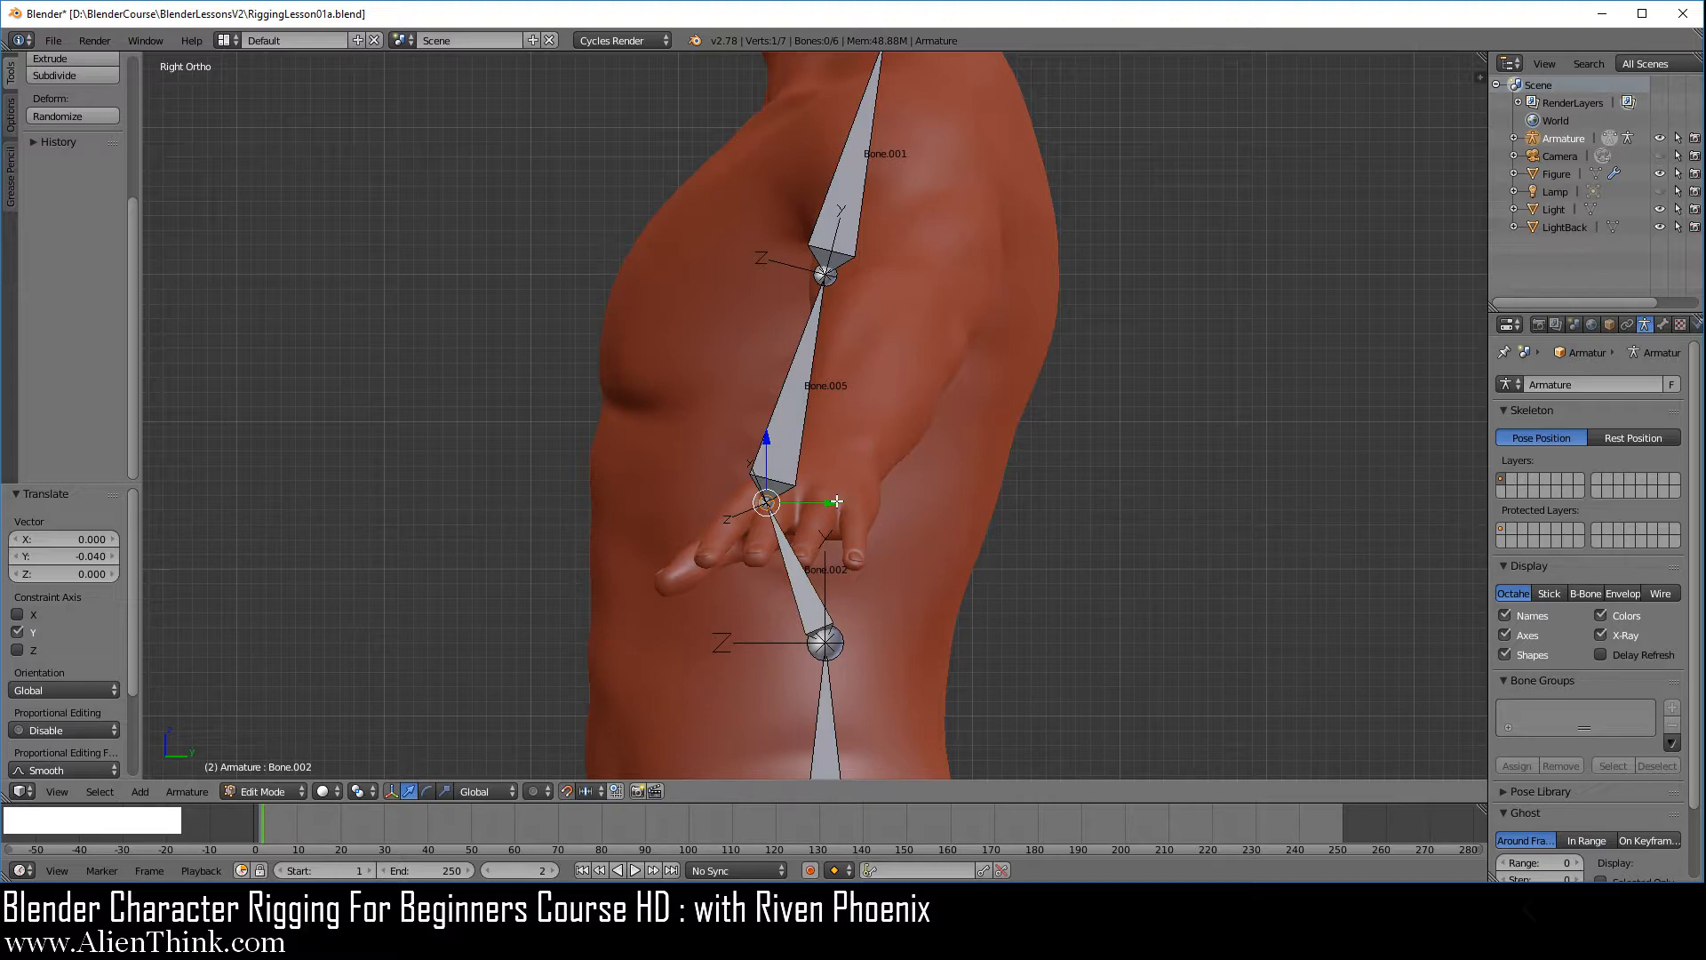
Lower the joint above the pelvis bone by 0.07 along Z and move it -0.02 along Y
{"action": "right_click", "coordinate": [824, 640]}
{"action": "middle_click_drag", "start_coordinate": [945, 711], "coordinate": [951, 366], "text": "shift"}
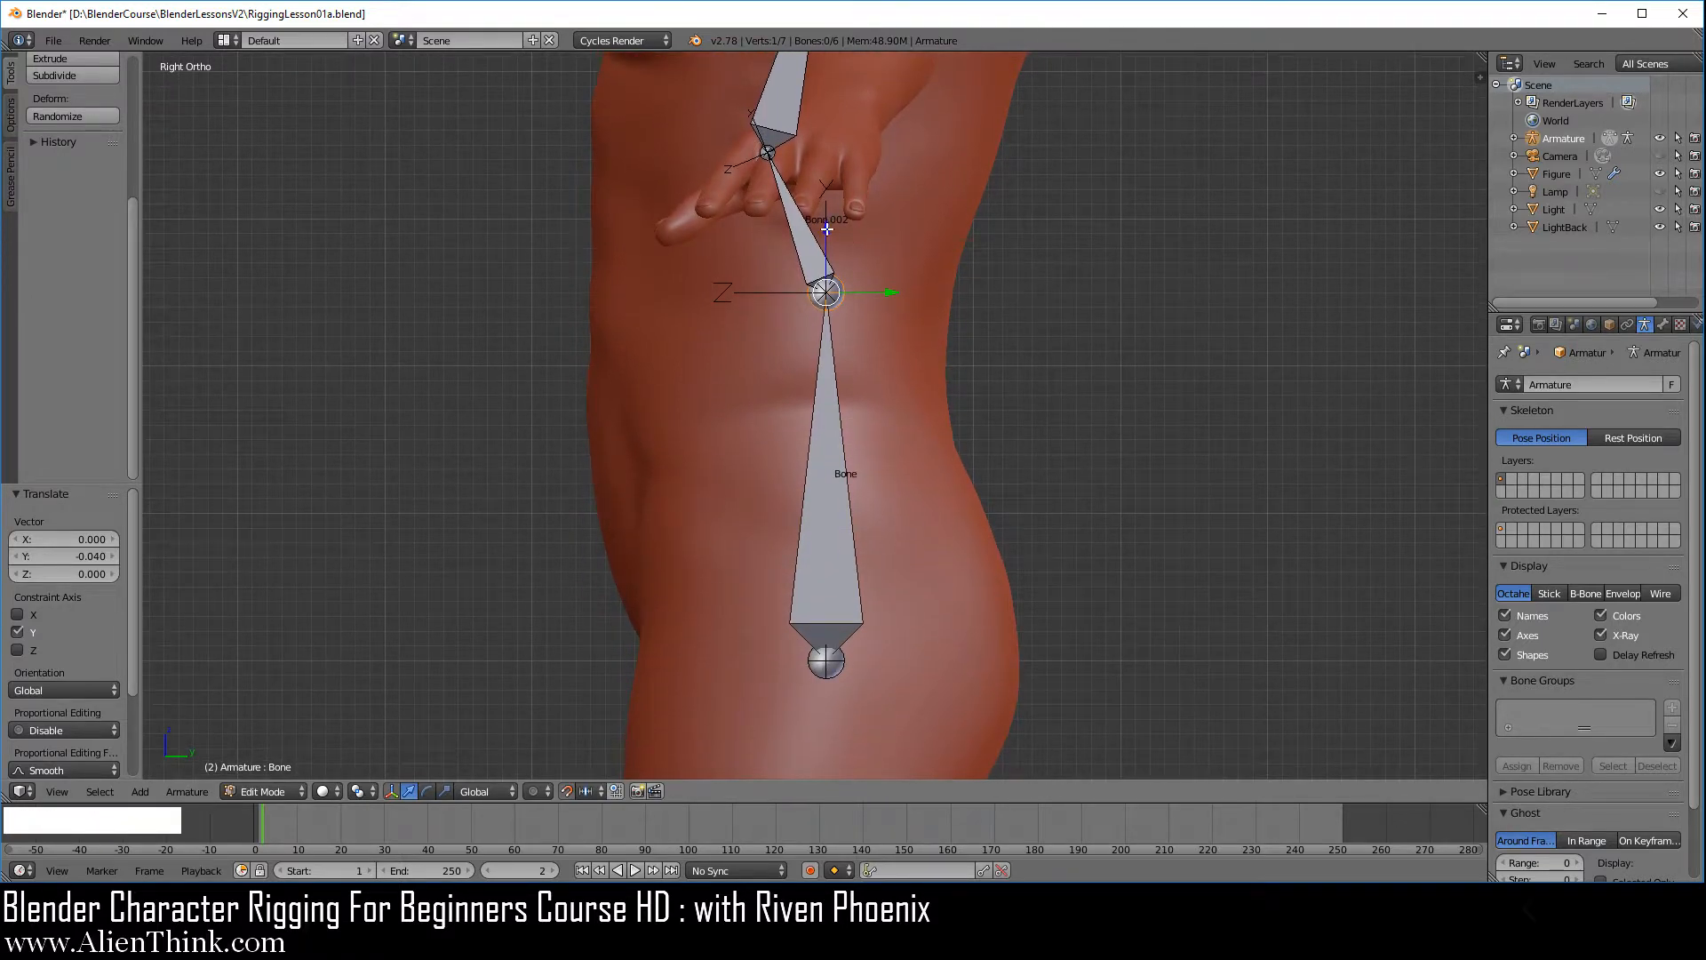
{"action": "left_click", "coordinate": [828, 230]}
{"action": "left_click_drag", "start_coordinate": [828, 229], "coordinate": [830, 330]}
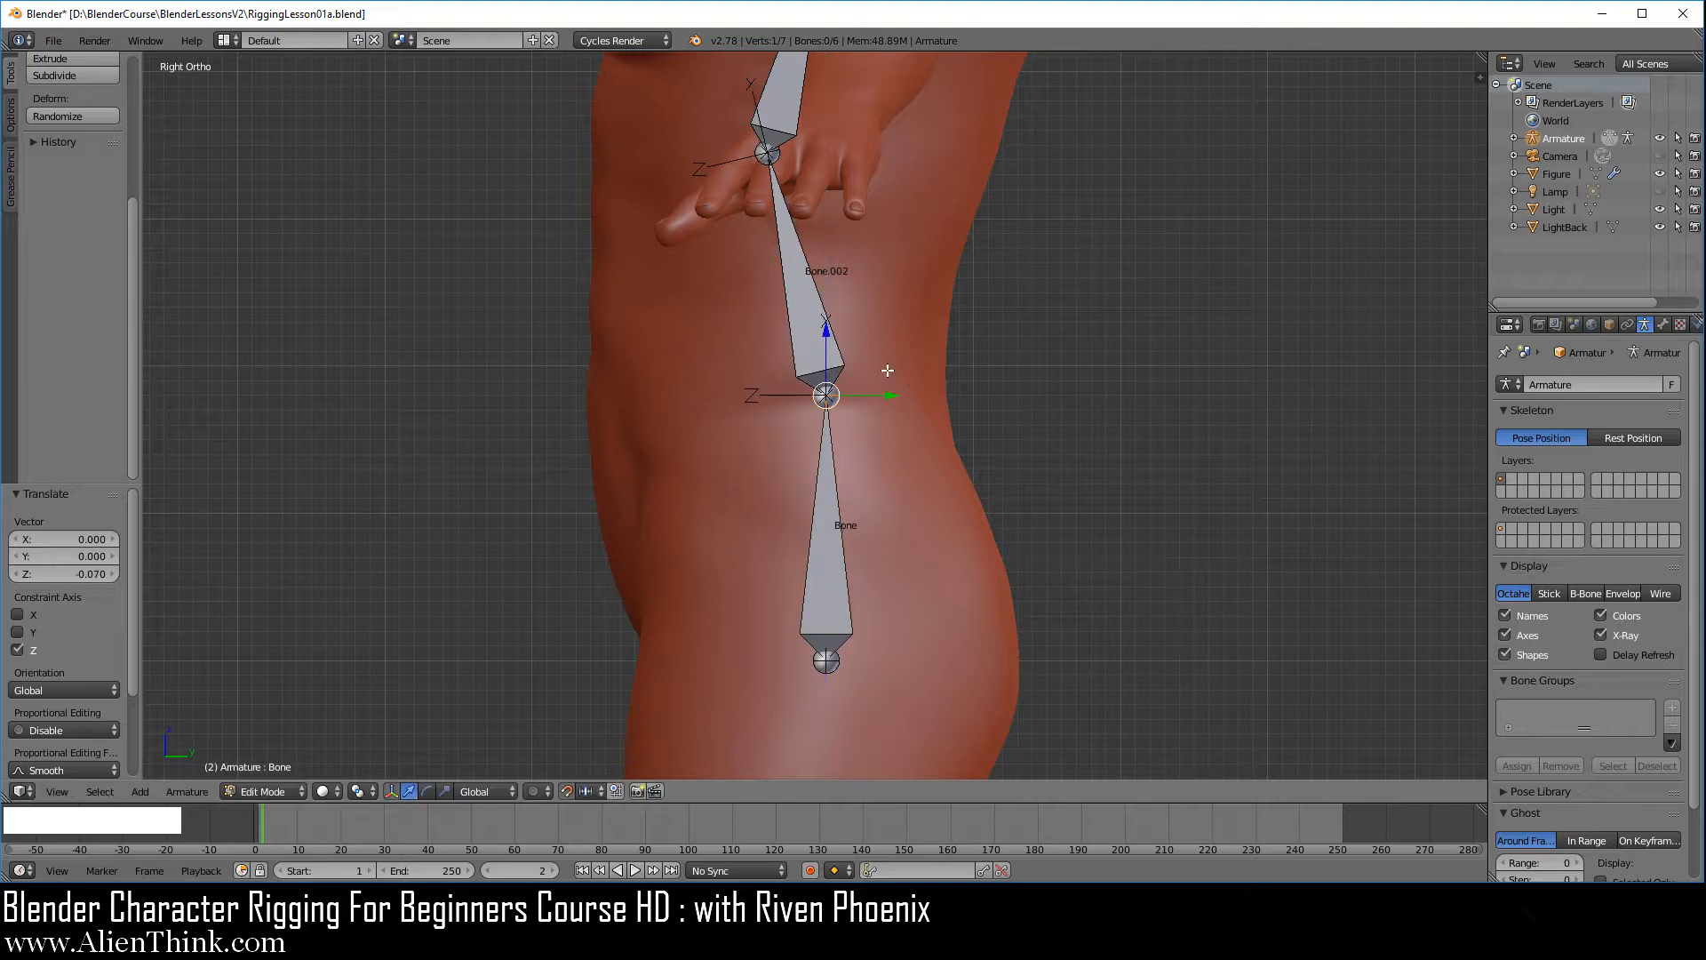
{"action": "left_click", "coordinate": [889, 396]}
{"action": "left_click_drag", "start_coordinate": [889, 396], "coordinate": [863, 397]}
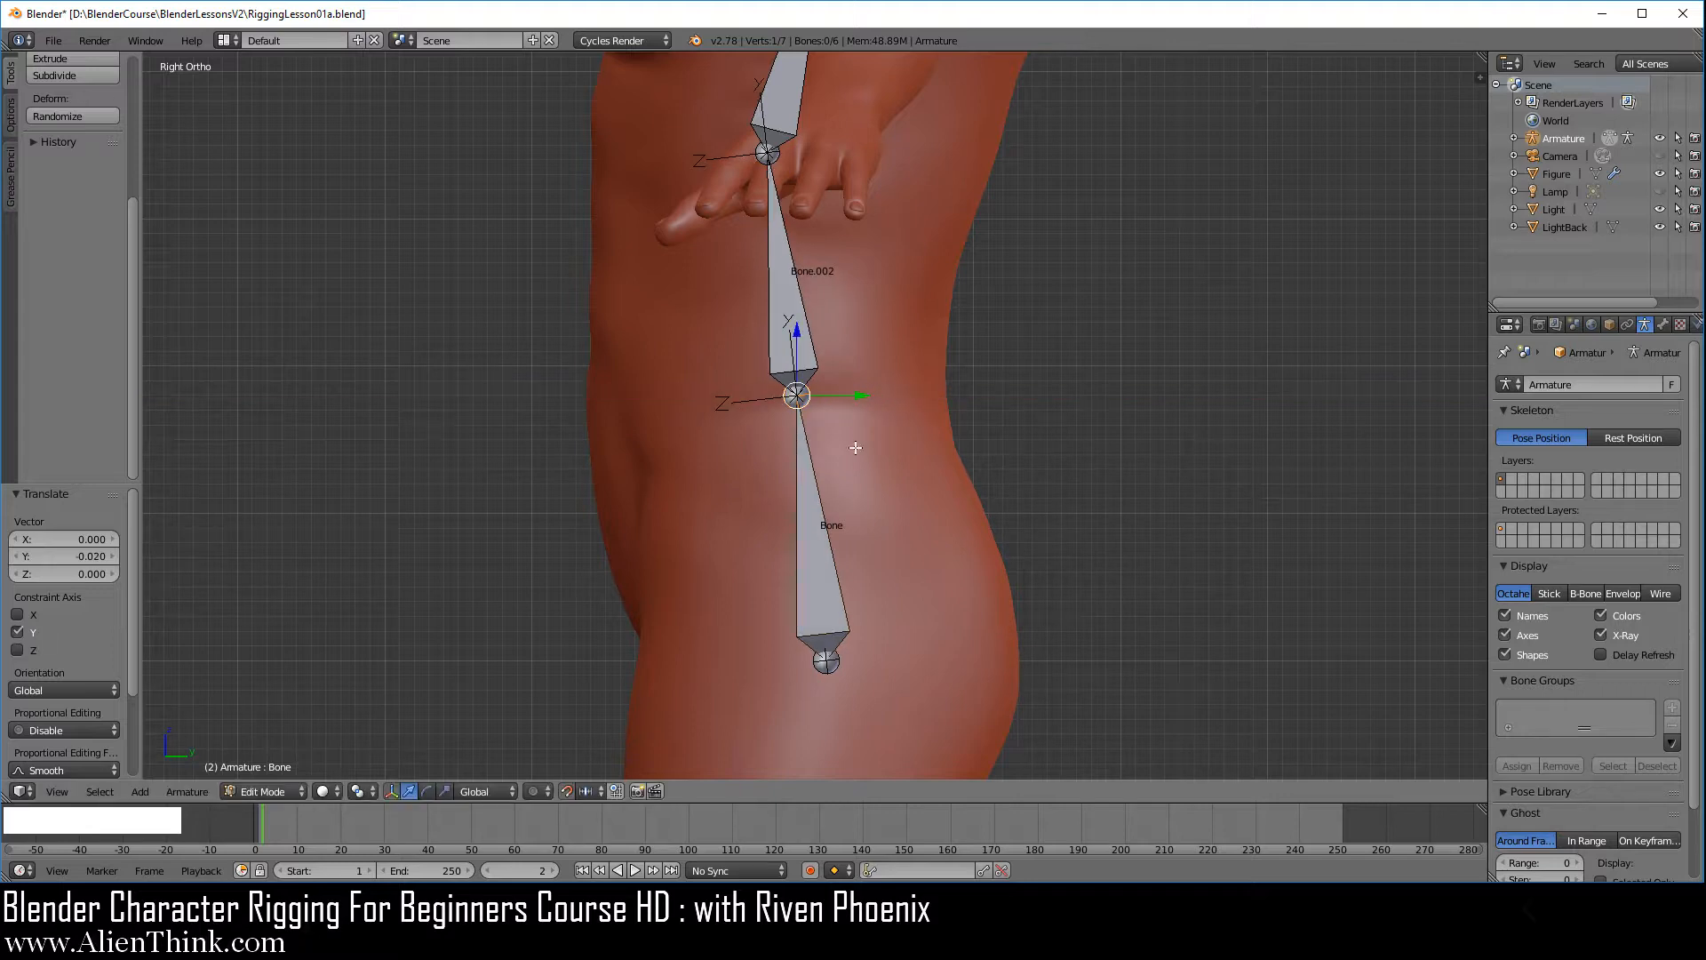
Move the pelvis bone's bottom joint backward along Y and raise it 0.01 along Z
{"action": "right_click", "coordinate": [828, 661]}
{"action": "left_click_drag", "start_coordinate": [892, 660], "coordinate": [925, 660]}
{"action": "left_click_drag", "start_coordinate": [855, 596], "coordinate": [855, 582]}
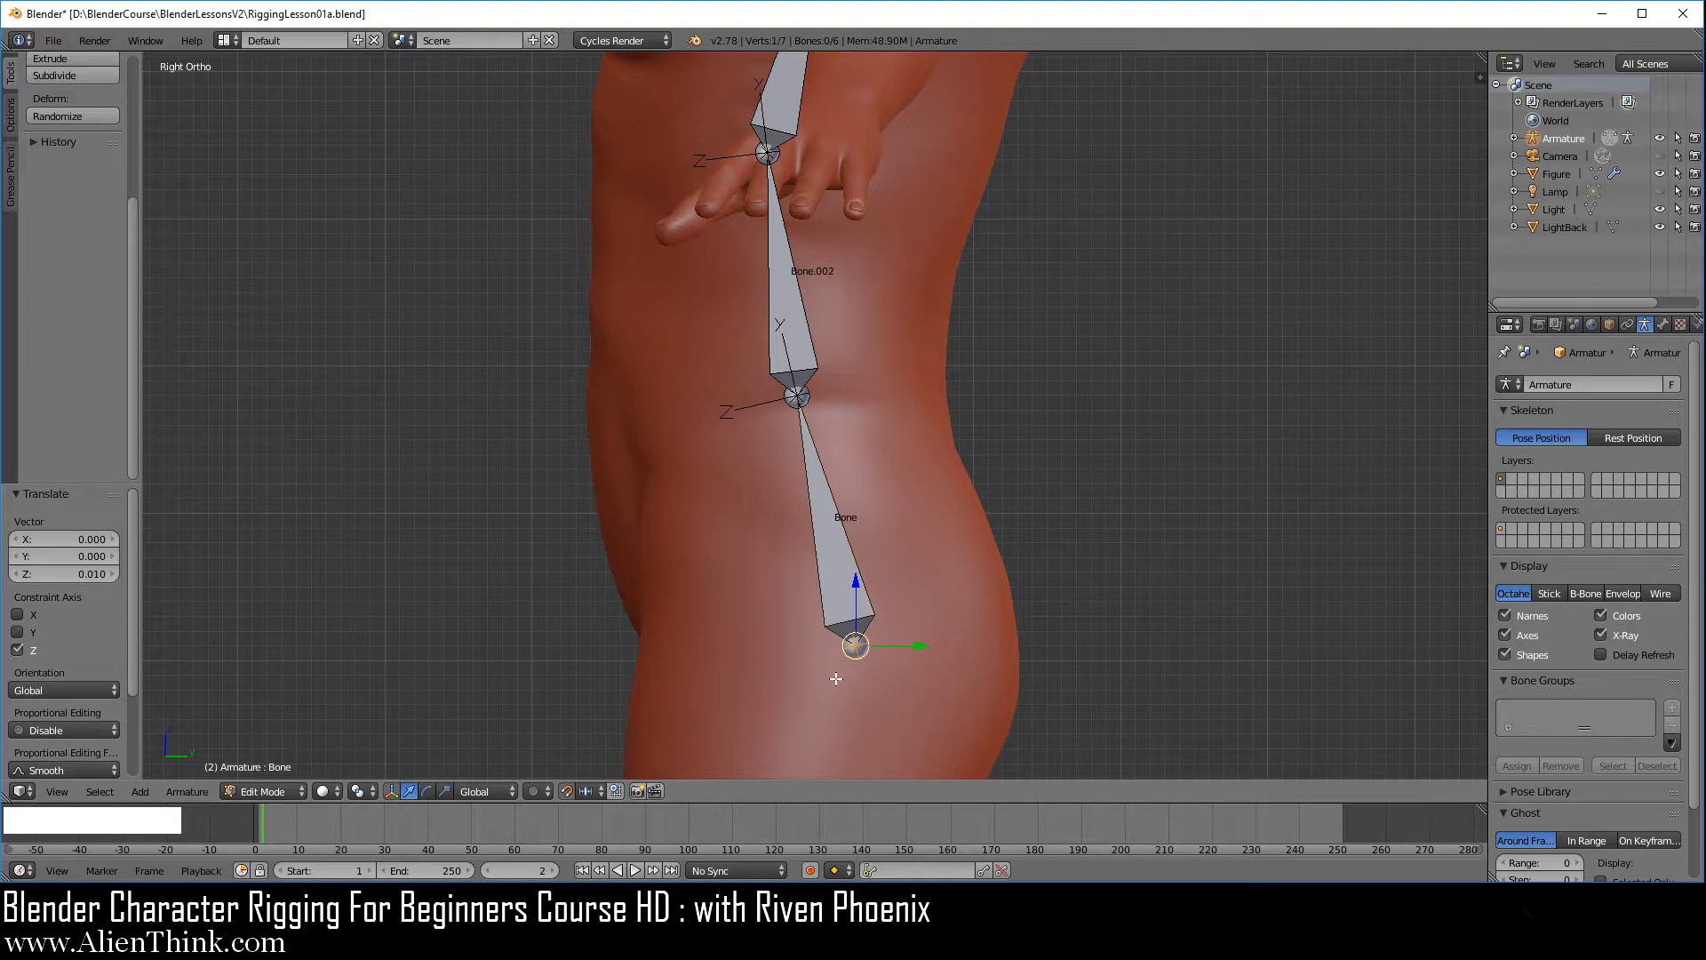
{"action": "right_click", "coordinate": [856, 649]}
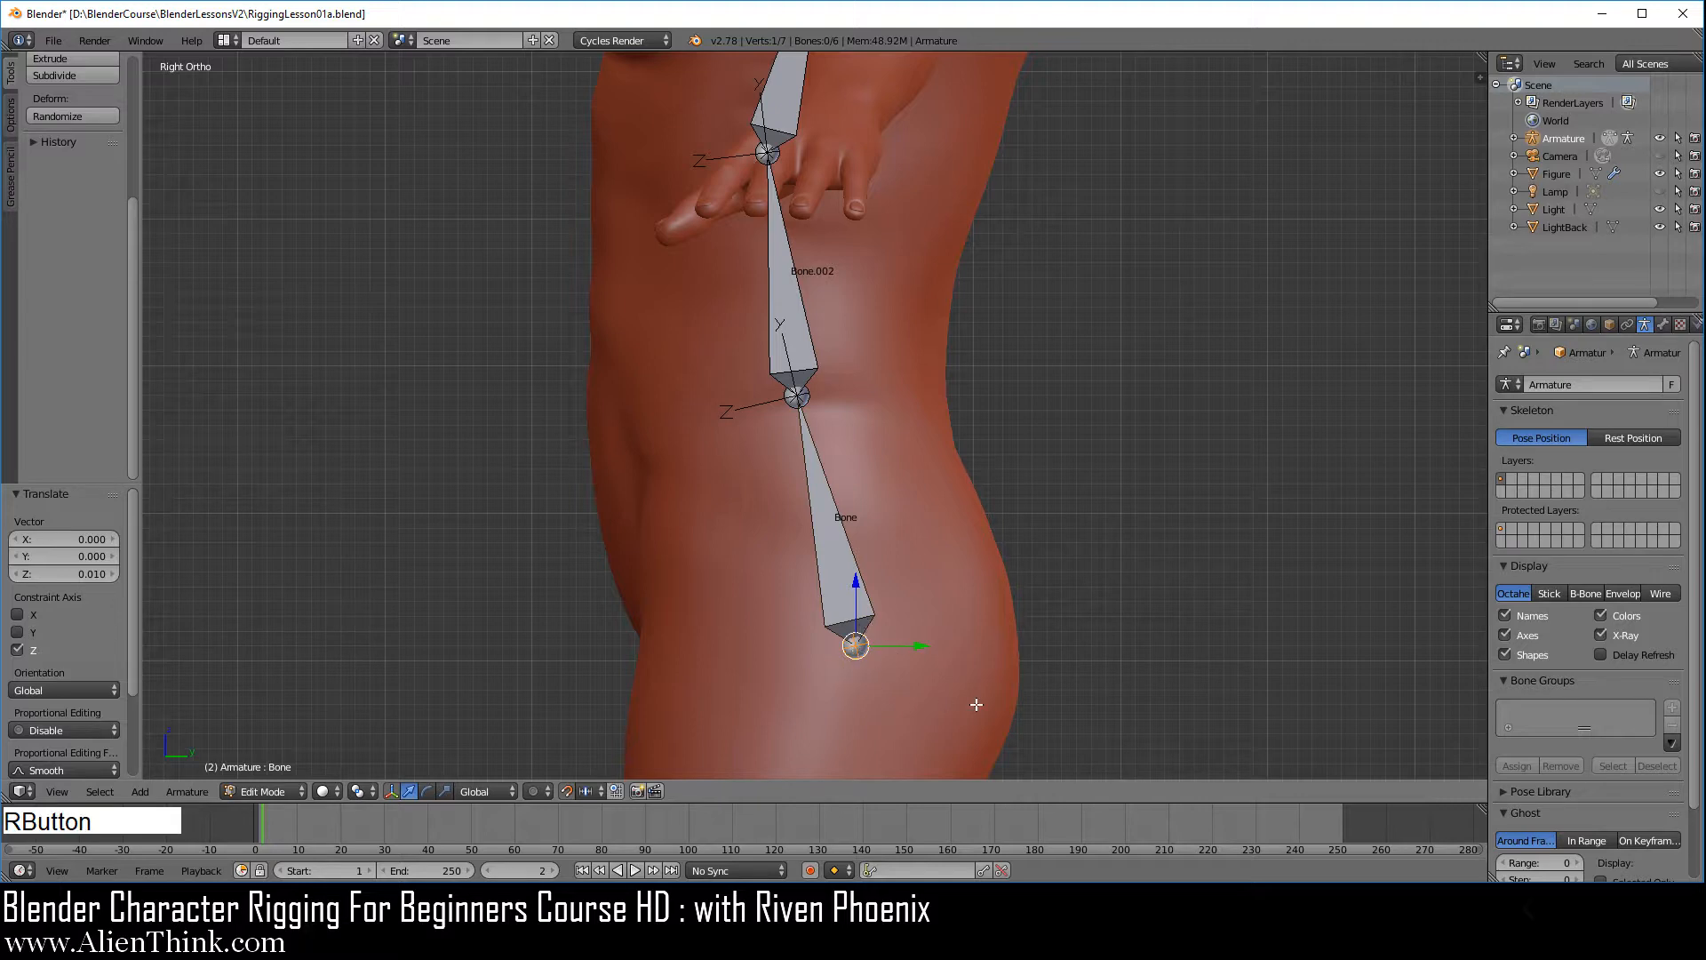
{"action": "right_click", "coordinate": [856, 648]}
Save the fitted bone chain to RiggingLesson01a.blend
{"action": "scroll", "coordinate": [875, 442], "scroll_direction": "down", "scroll_amount": 3}
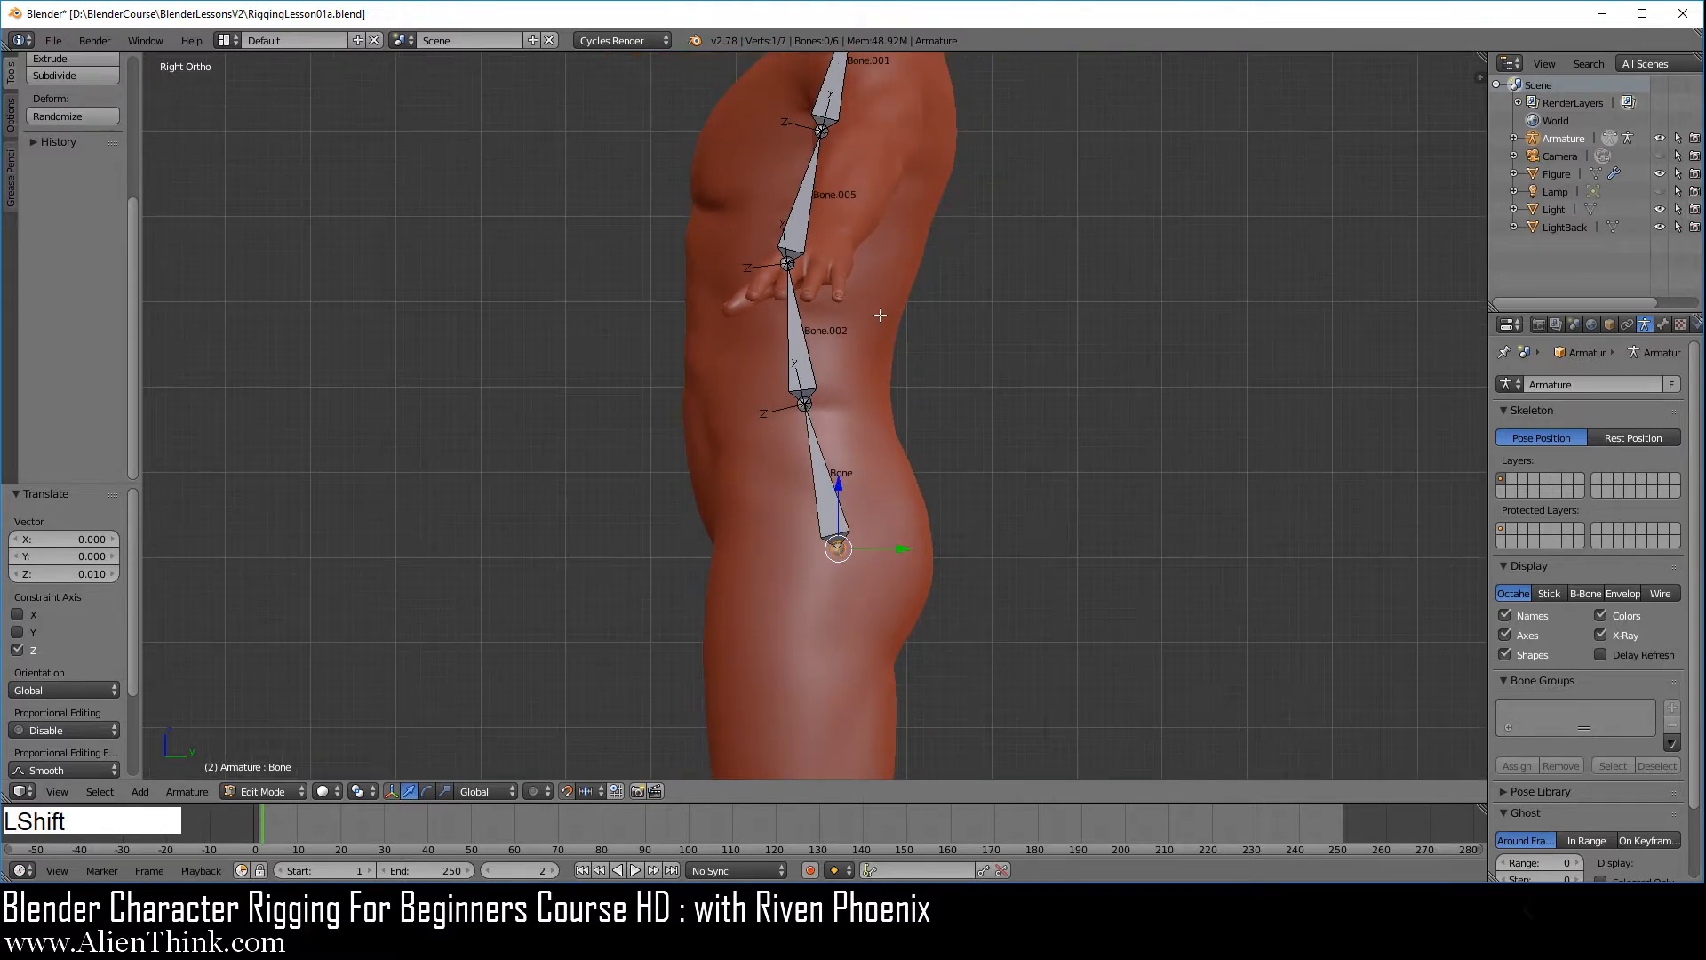
{"action": "mouse_move", "coordinate": [874, 441]}
{"action": "middle_mouse_down", "text": "shift"}
{"action": "mouse_move", "coordinate": [844, 507]}
{"action": "mouse_move", "coordinate": [868, 488]}
{"action": "mouse_move", "coordinate": [861, 453]}
{"action": "middle_mouse_up", "text": "shift"}
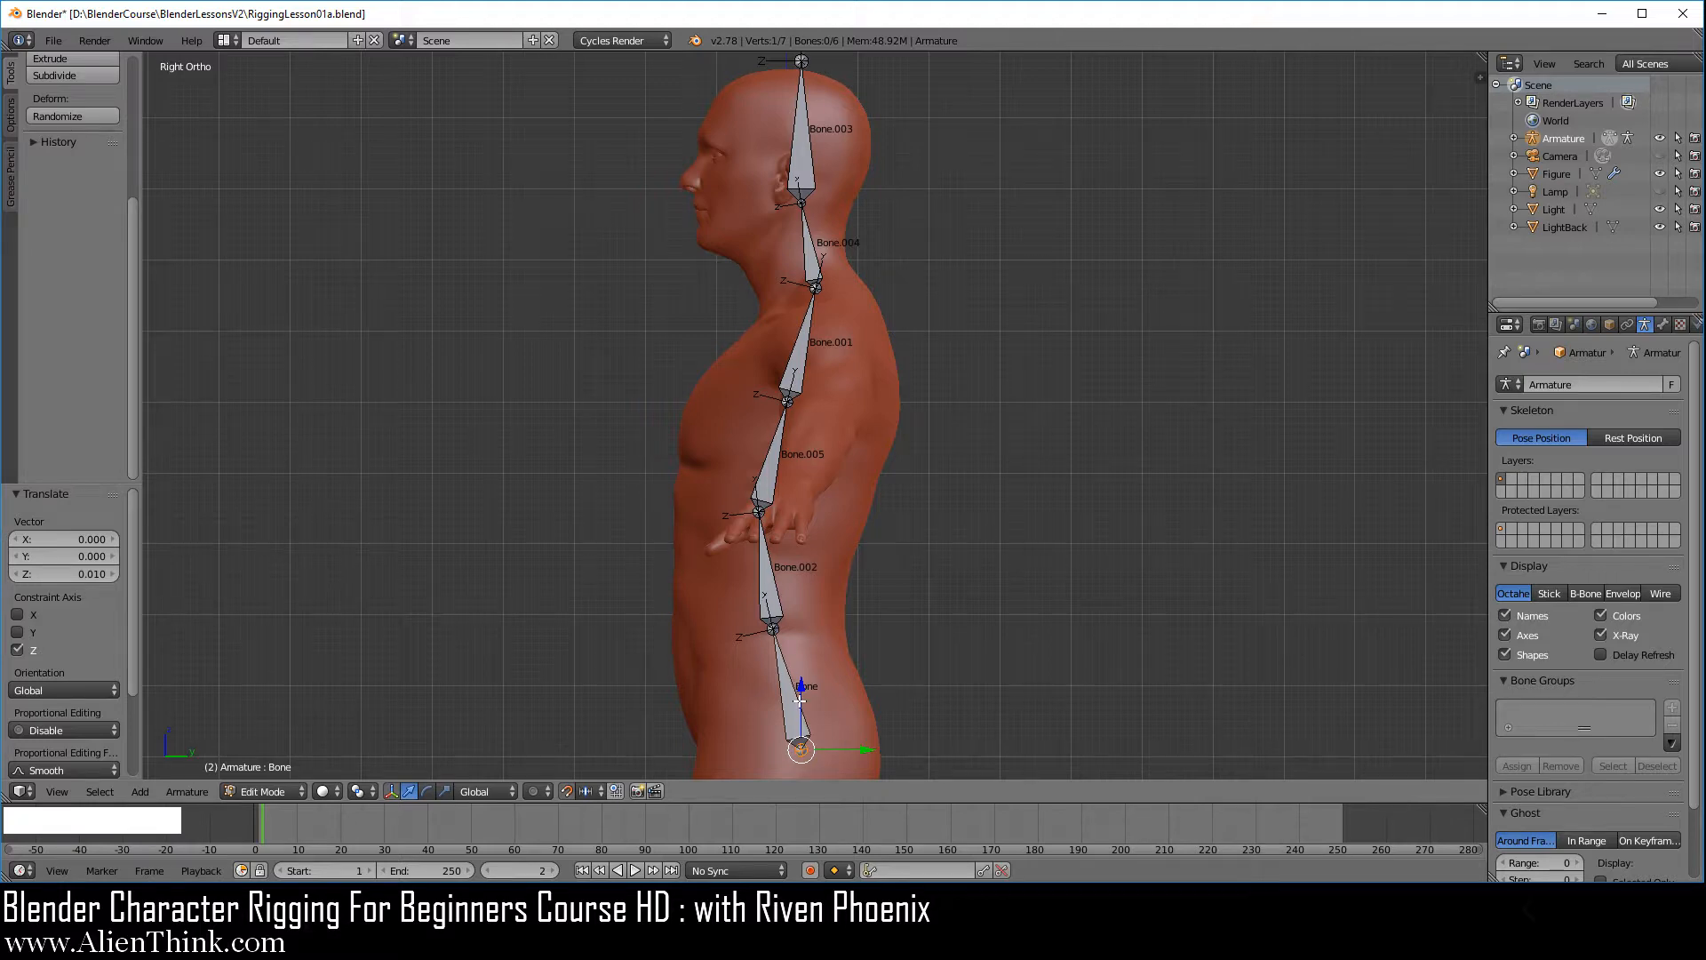
{"action": "left_click", "coordinate": [53, 40]}
{"action": "left_click", "coordinate": [75, 177]}
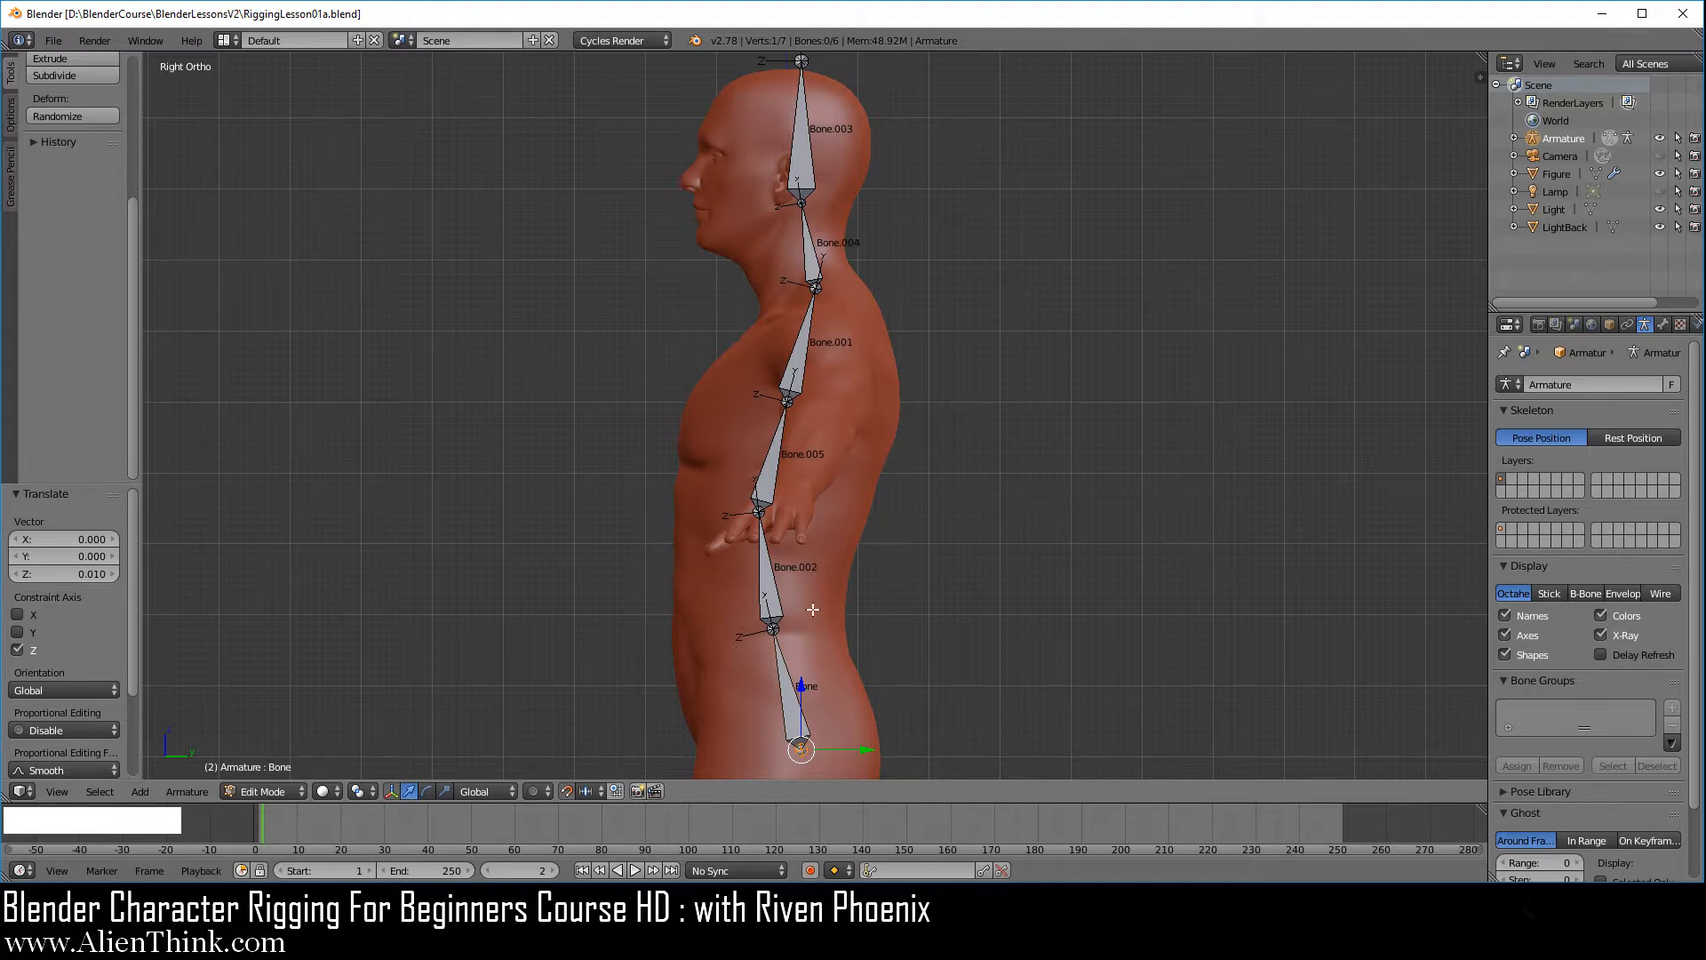
Switch the armature to Pose Mode and test rotating the head bone backward about its base joint, cancelling the rotation
{"action": "middle_click_drag", "start_coordinate": [874, 377], "coordinate": [844, 459], "text": "shift"}
{"action": "scroll", "coordinate": [844, 461], "scroll_direction": "up", "scroll_amount": 3}
{"action": "scroll", "coordinate": [844, 461], "scroll_direction": "up", "scroll_amount": 2}
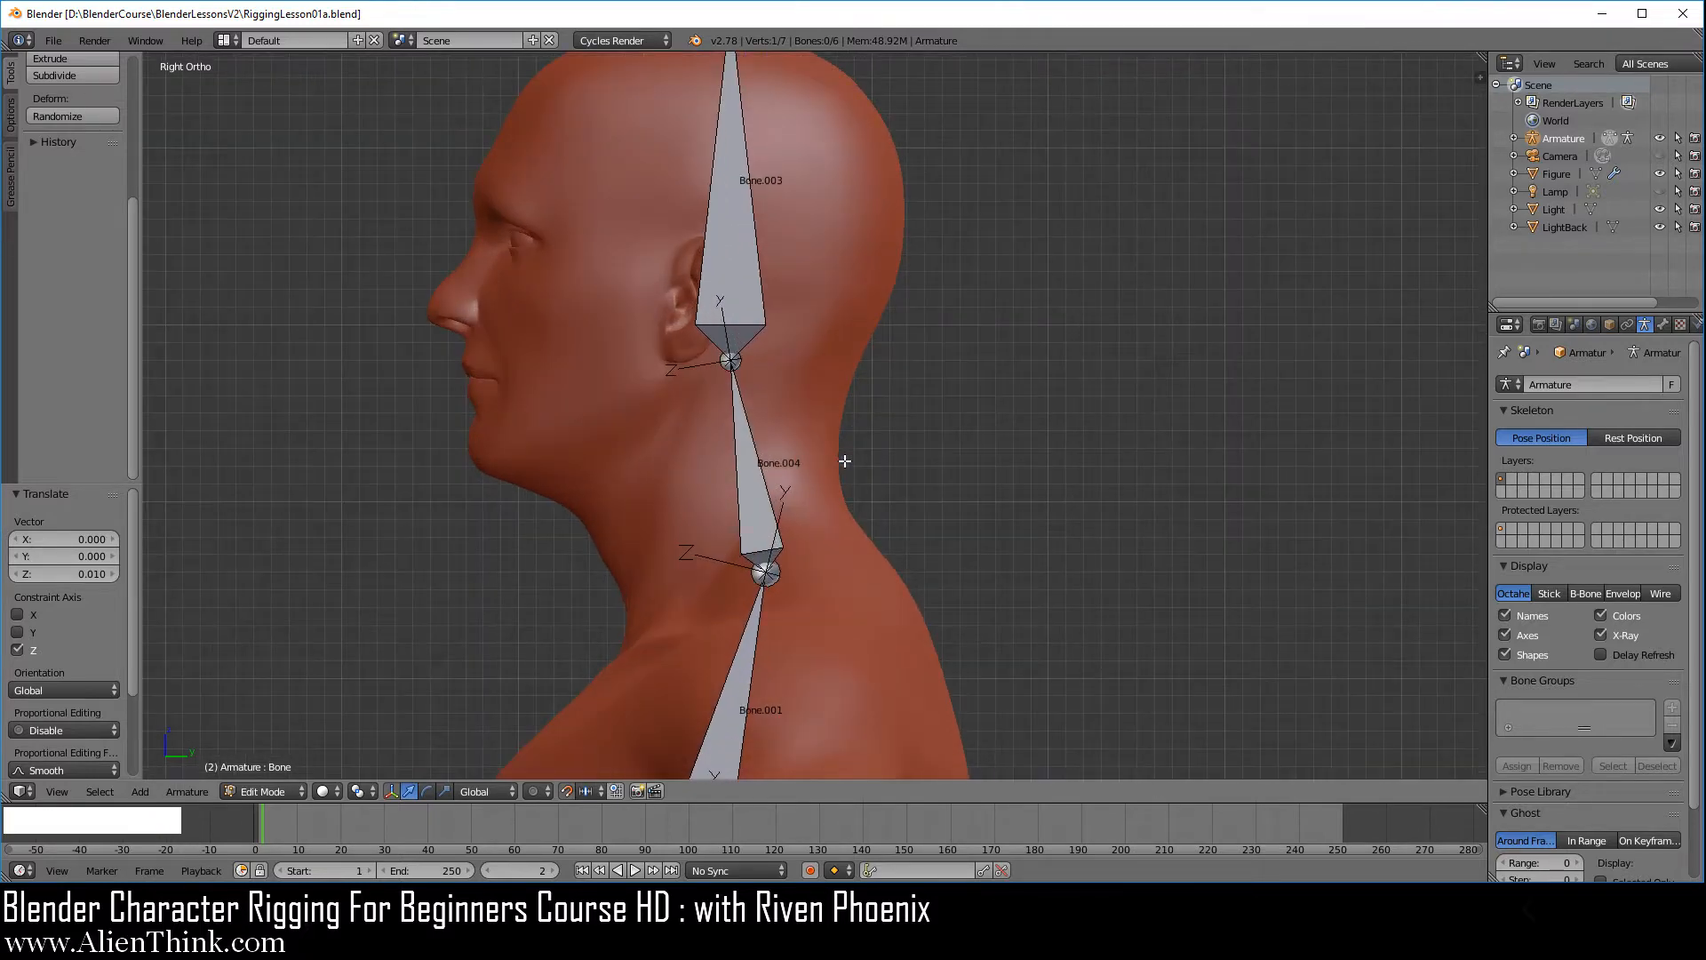
{"action": "right_click", "coordinate": [748, 214]}
{"action": "scroll", "coordinate": [774, 318], "scroll_direction": "down", "scroll_amount": 1}
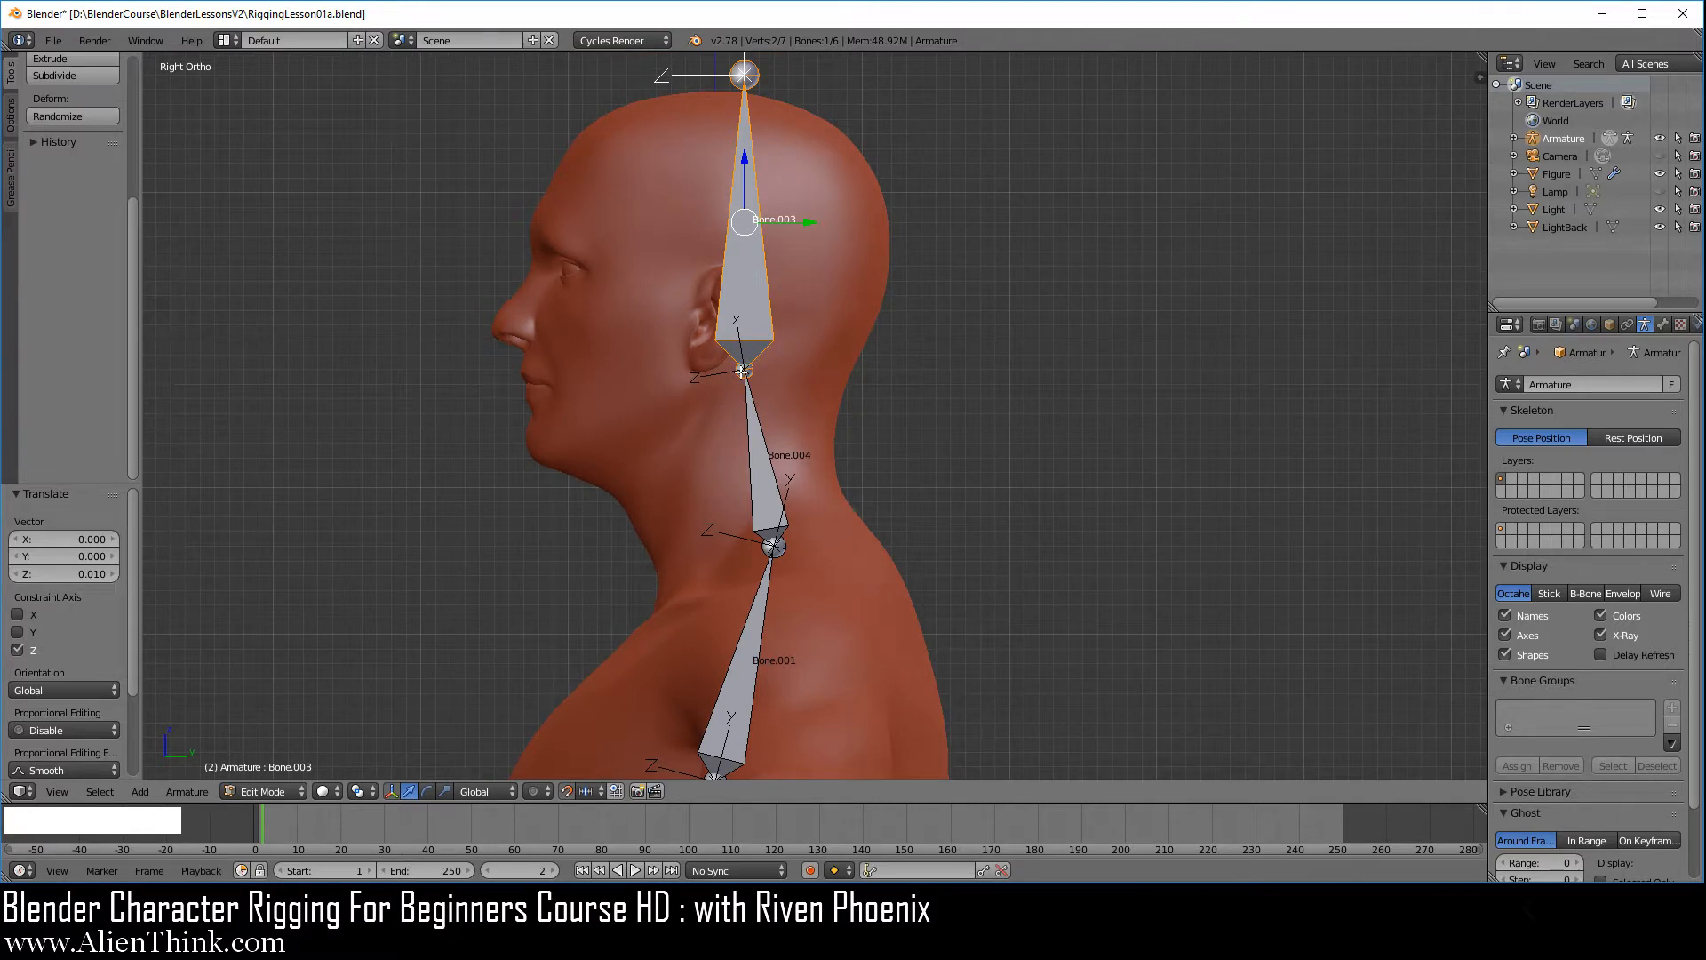
{"action": "left_click", "coordinate": [287, 787]}
{"action": "left_click", "coordinate": [285, 730]}
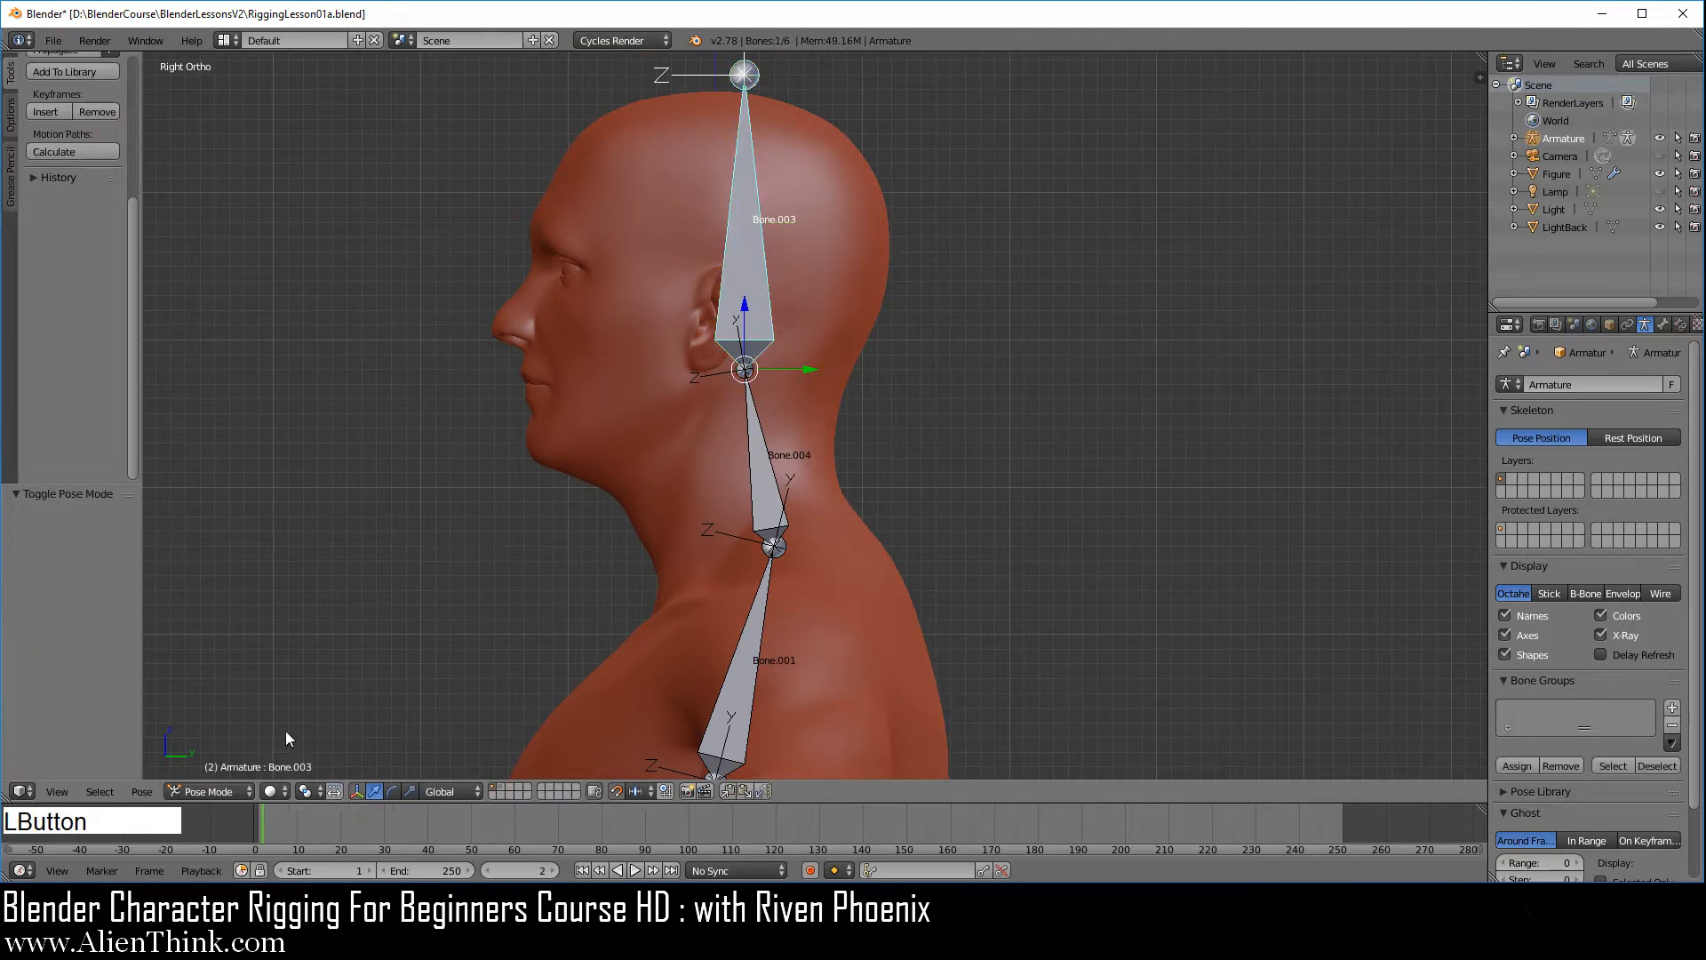
{"action": "right_click", "coordinate": [761, 233]}
{"action": "key", "text": "r"}
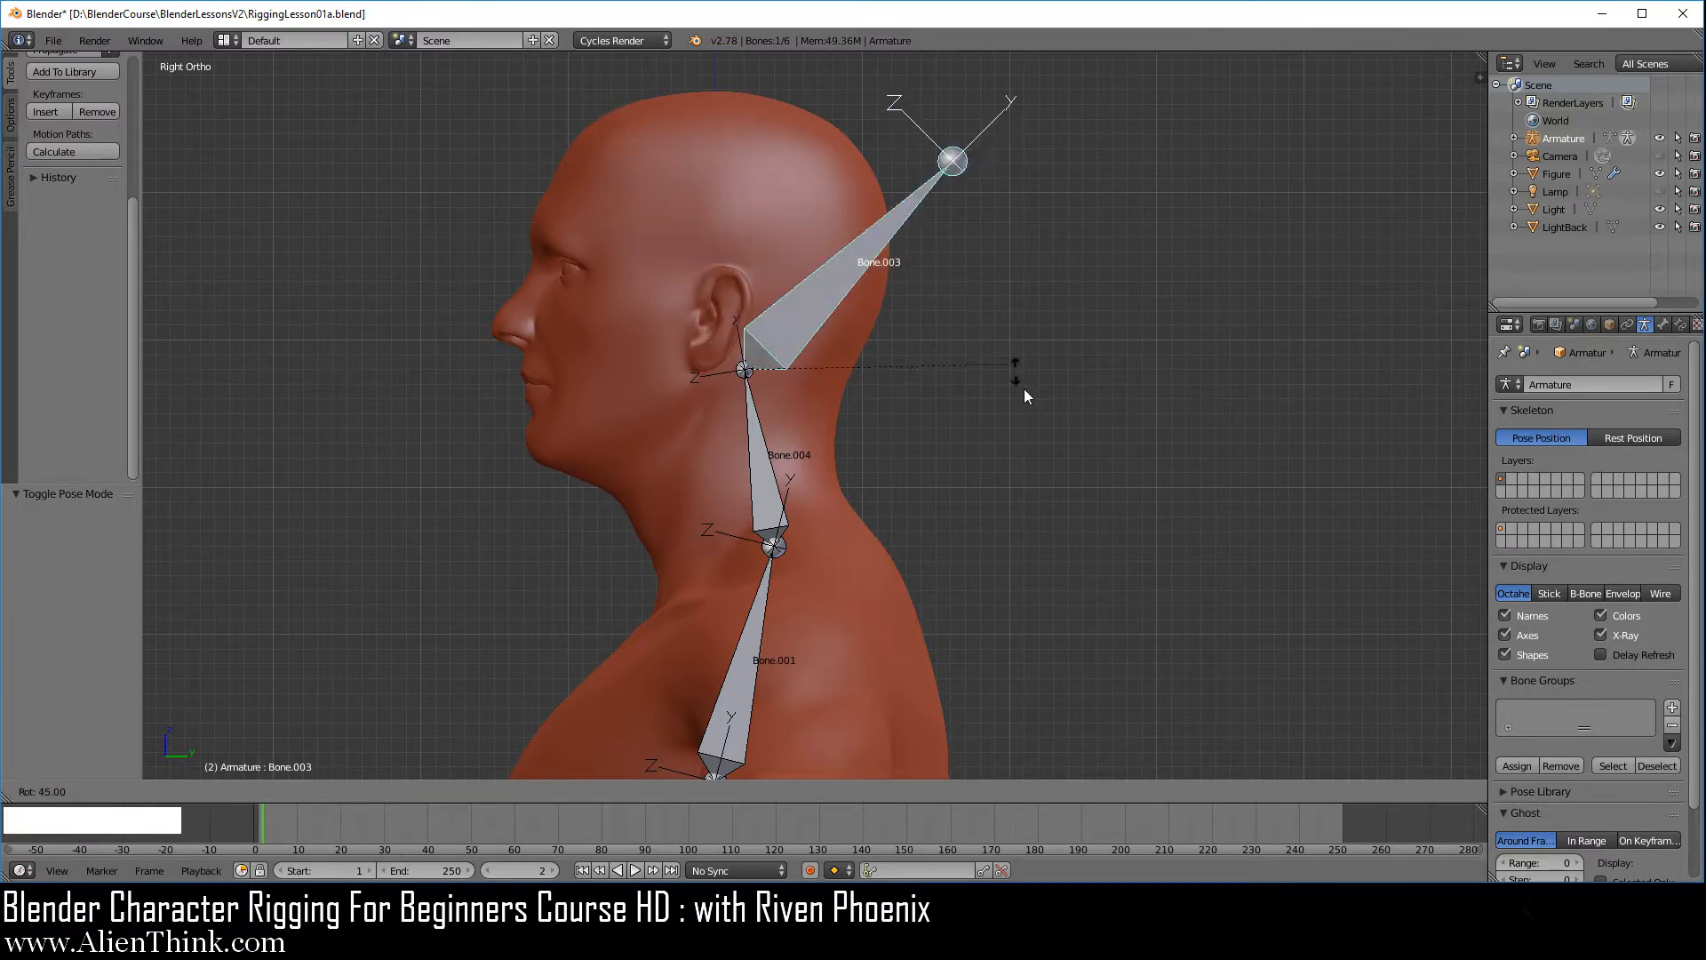
{"action": "right_click", "coordinate": [933, 298]}
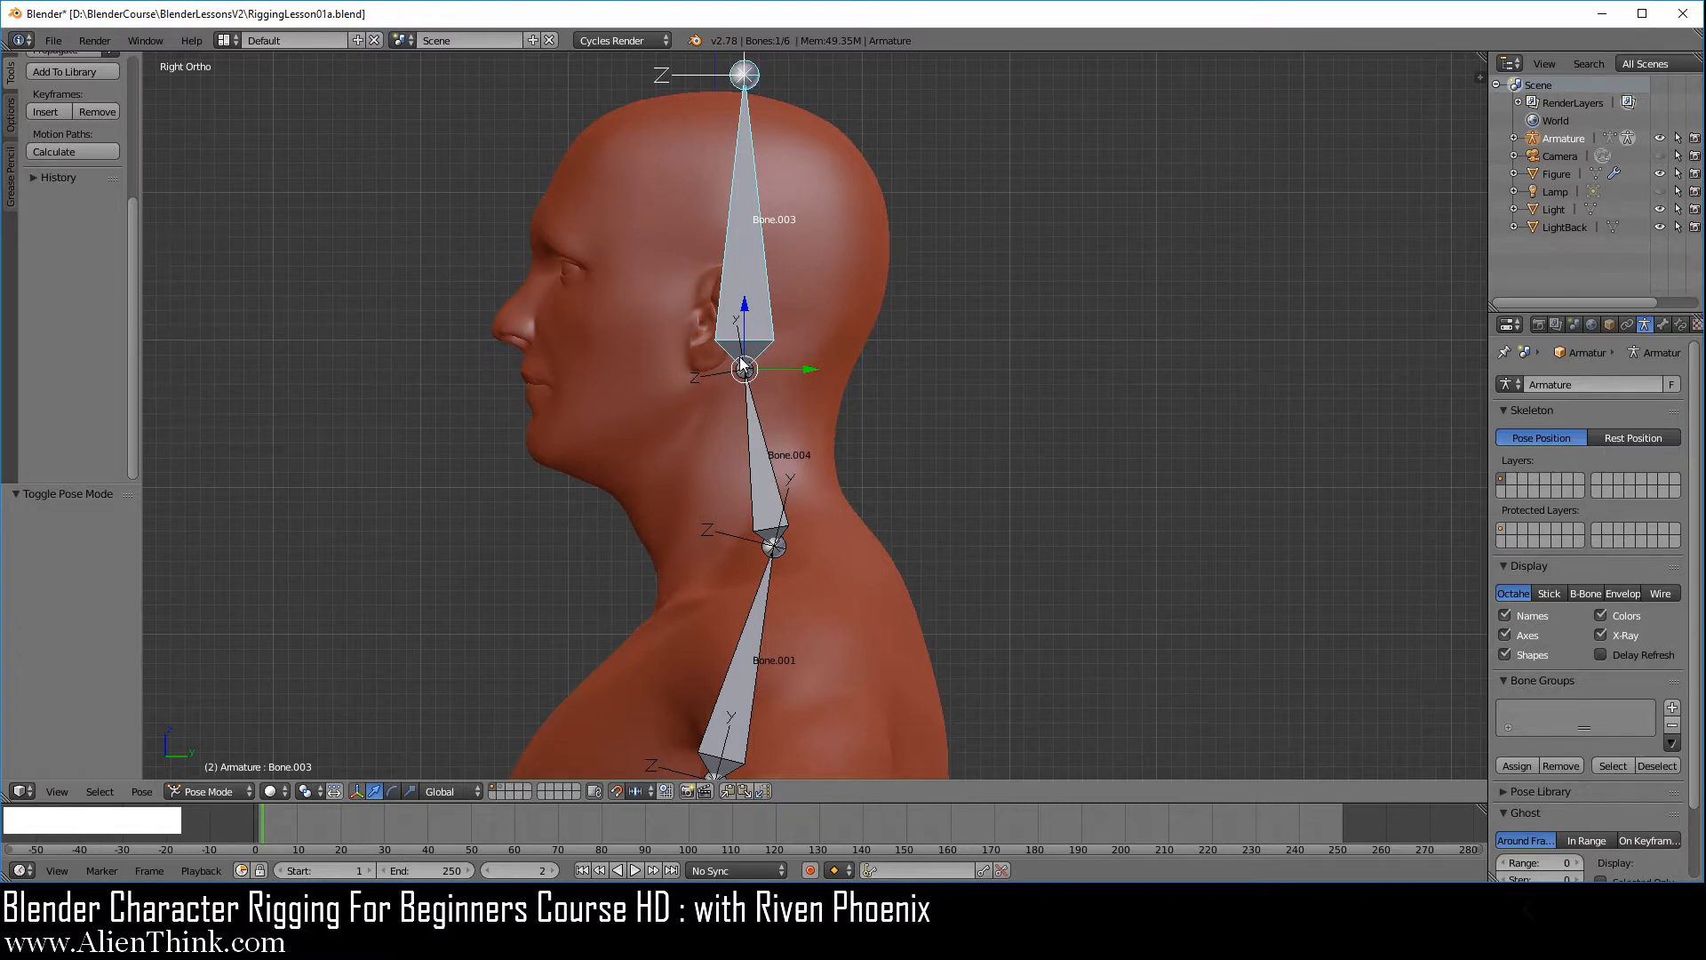
Test rotating the neck bone about the joint at the base of the neck, cancelling the rotation
{"action": "right_click", "coordinate": [806, 456]}
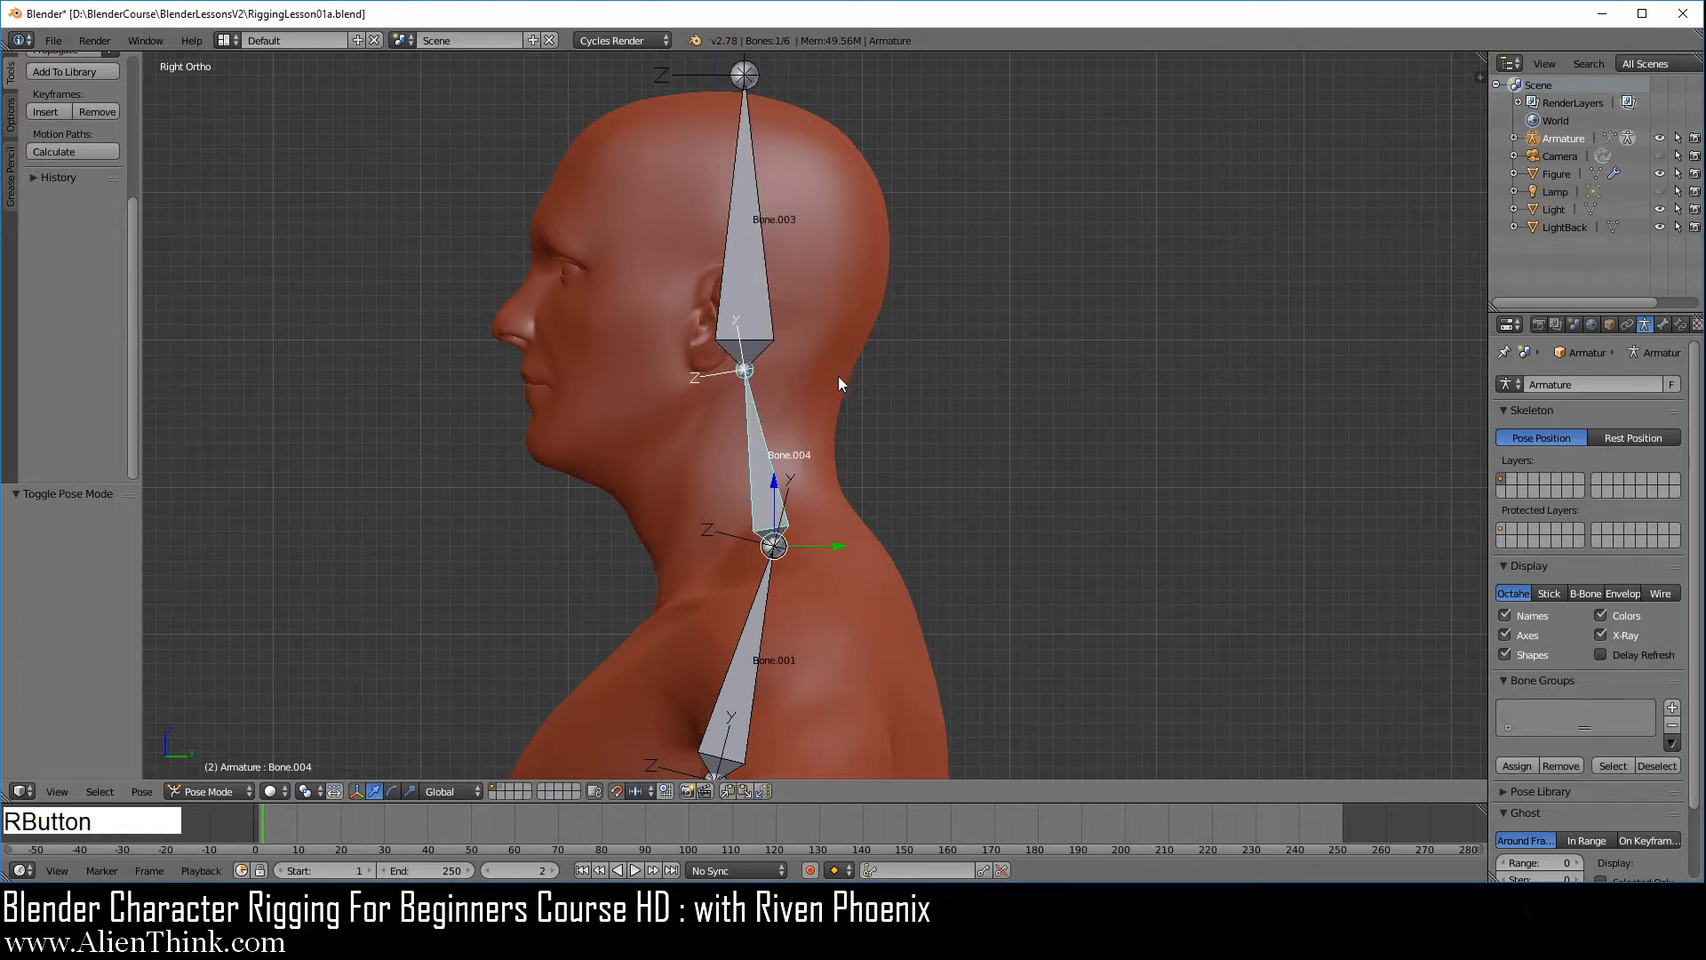
{"action": "key", "text": "r"}
{"action": "right_click", "coordinate": [779, 521]}
Select the chest and spine bones in turn and test rotating the bone above the pelvis, cancelling the rotation
{"action": "scroll", "coordinate": [872, 556], "scroll_direction": "down", "scroll_amount": 1}
{"action": "middle_click_drag", "start_coordinate": [869, 669], "coordinate": [908, 254], "text": "shift"}
{"action": "right_click", "coordinate": [791, 247]}
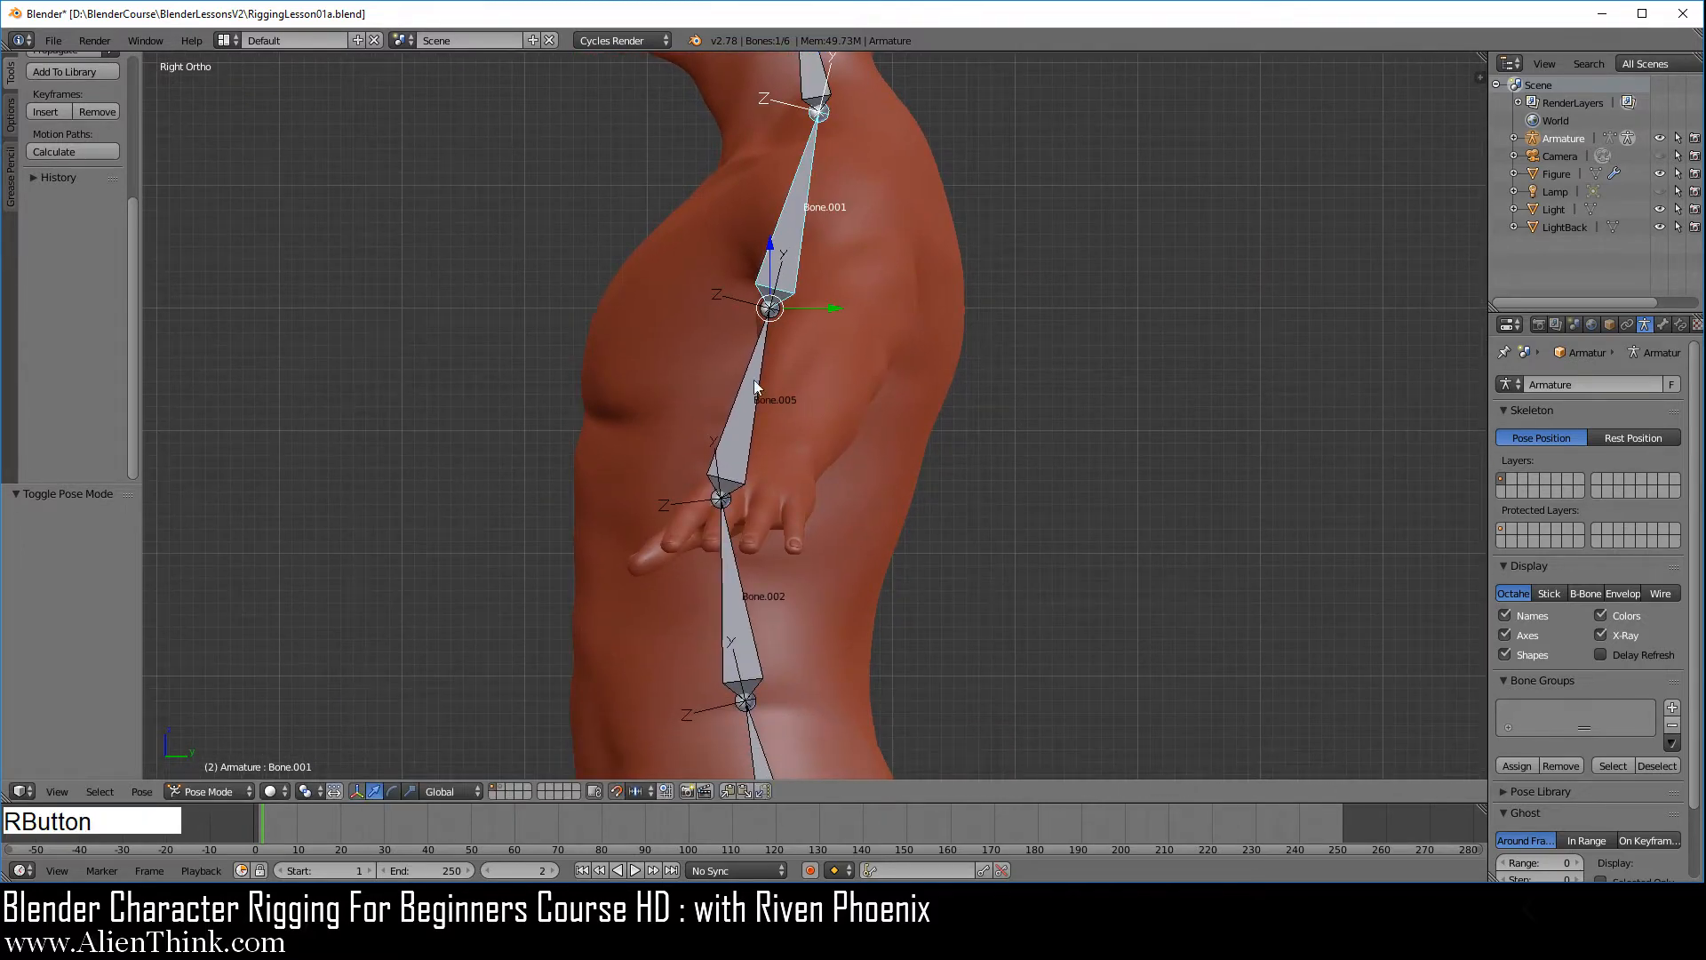
{"action": "right_click", "coordinate": [746, 416]}
{"action": "right_click", "coordinate": [739, 617]}
{"action": "middle_click_drag", "start_coordinate": [866, 615], "coordinate": [837, 437], "text": "shift"}
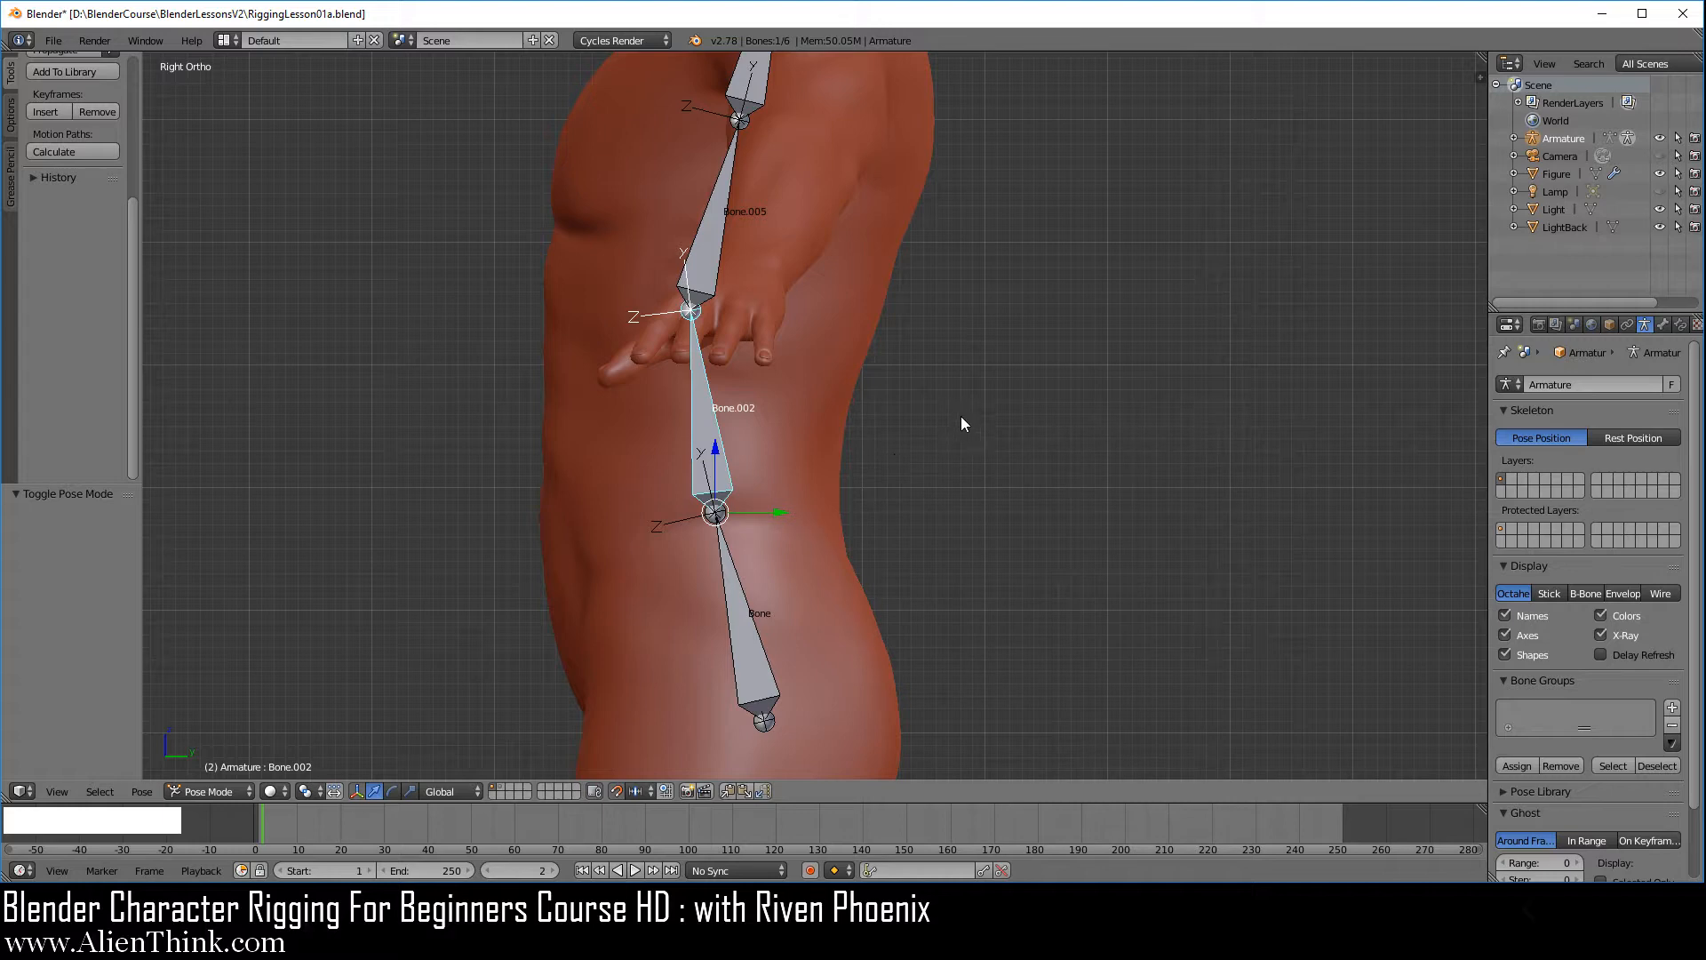
{"action": "key", "text": "r"}
{"action": "right_click", "coordinate": [718, 304]}
{"action": "scroll", "coordinate": [835, 569], "scroll_direction": "down", "scroll_amount": 1}
{"action": "middle_click_drag", "start_coordinate": [826, 471], "coordinate": [760, 654], "text": "shift"}
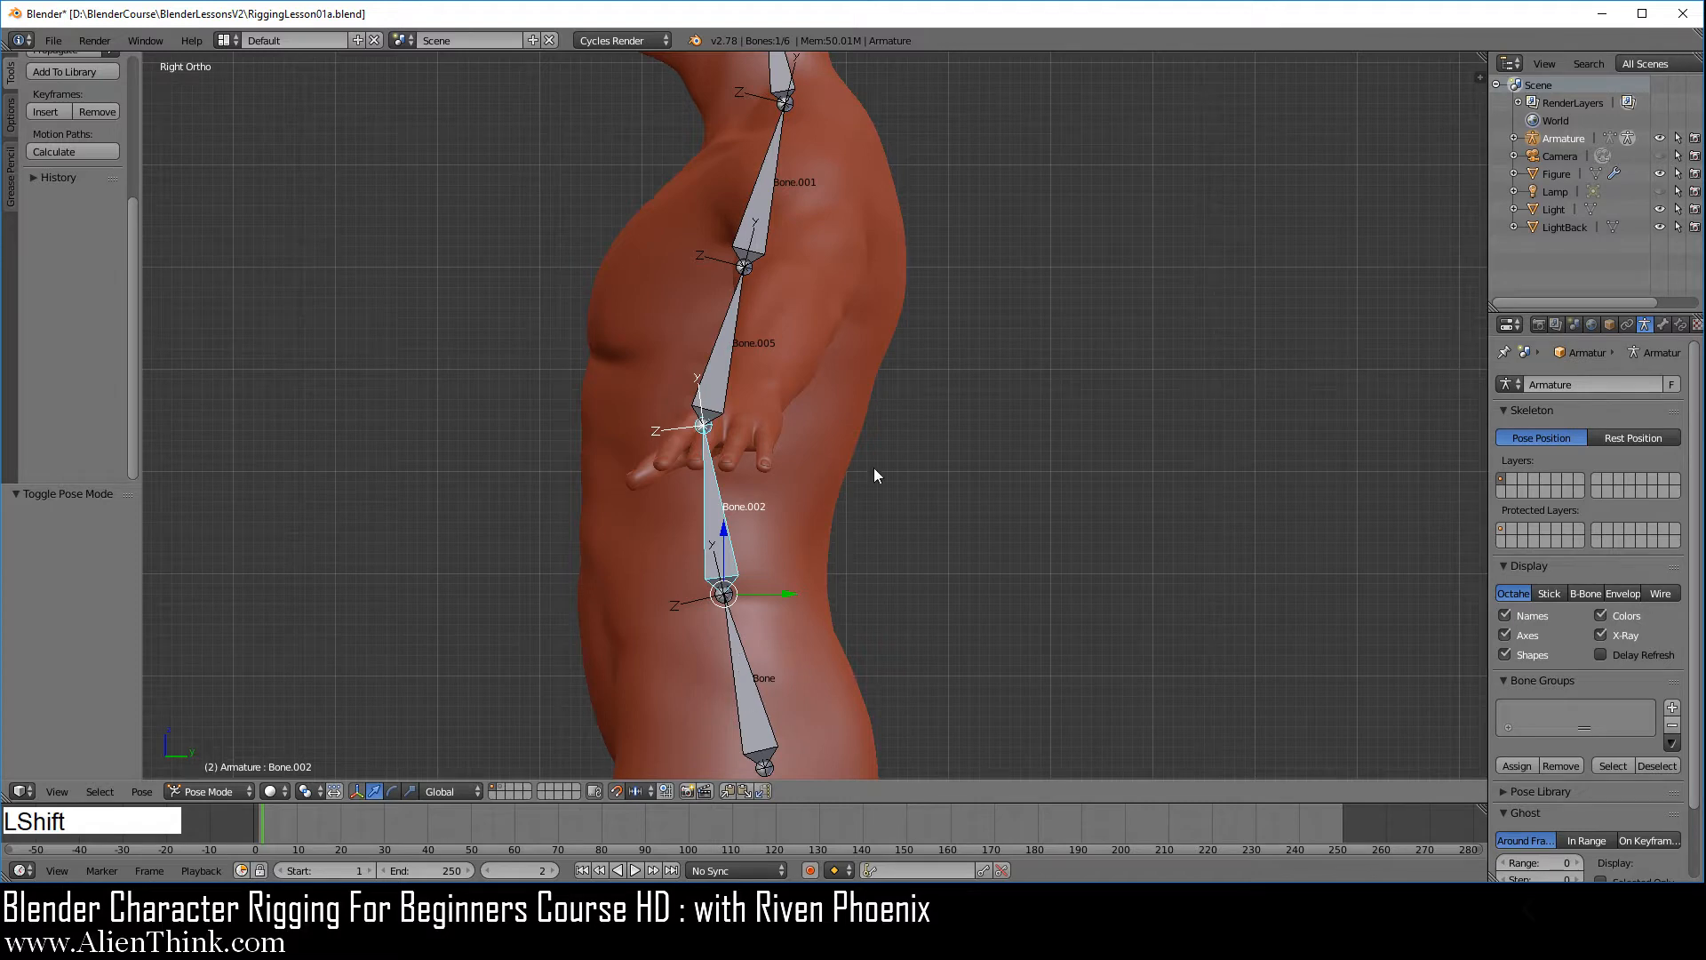
{"action": "middle_click_drag", "start_coordinate": [872, 467], "coordinate": [862, 590], "text": "shift"}
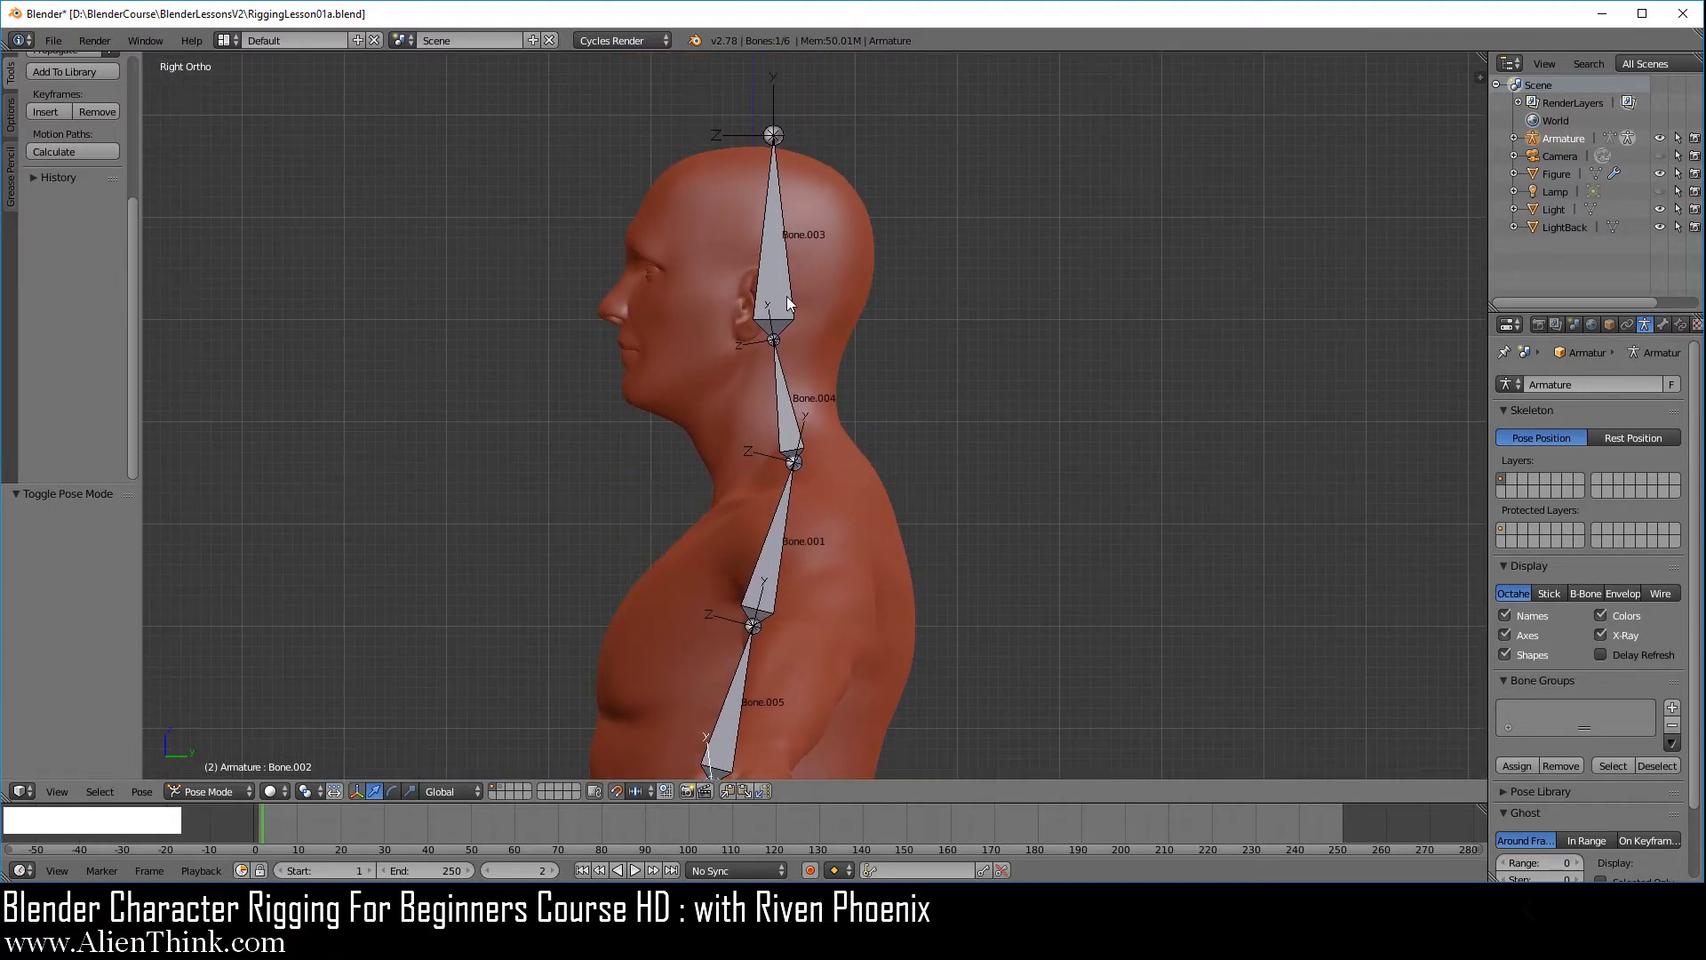
{"action": "scroll", "coordinate": [786, 296], "scroll_direction": "up", "scroll_amount": 3}
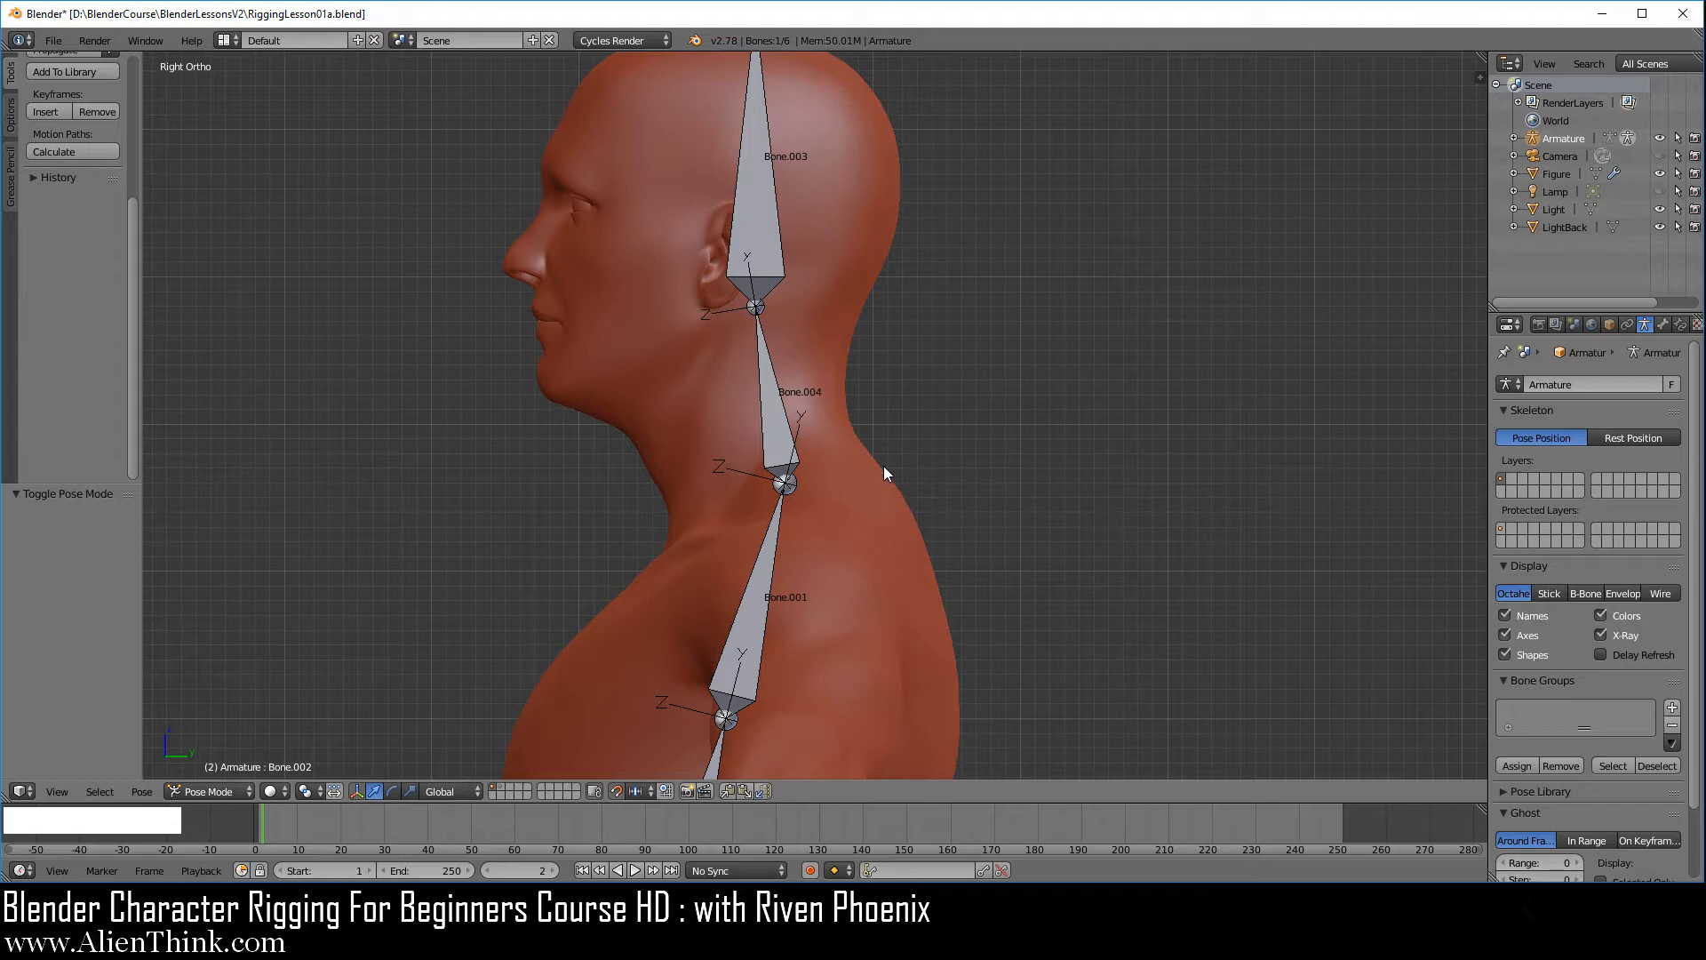
Return the armature to Edit Mode and duplicate the pelvis bone in place
{"action": "key", "text": "1"}
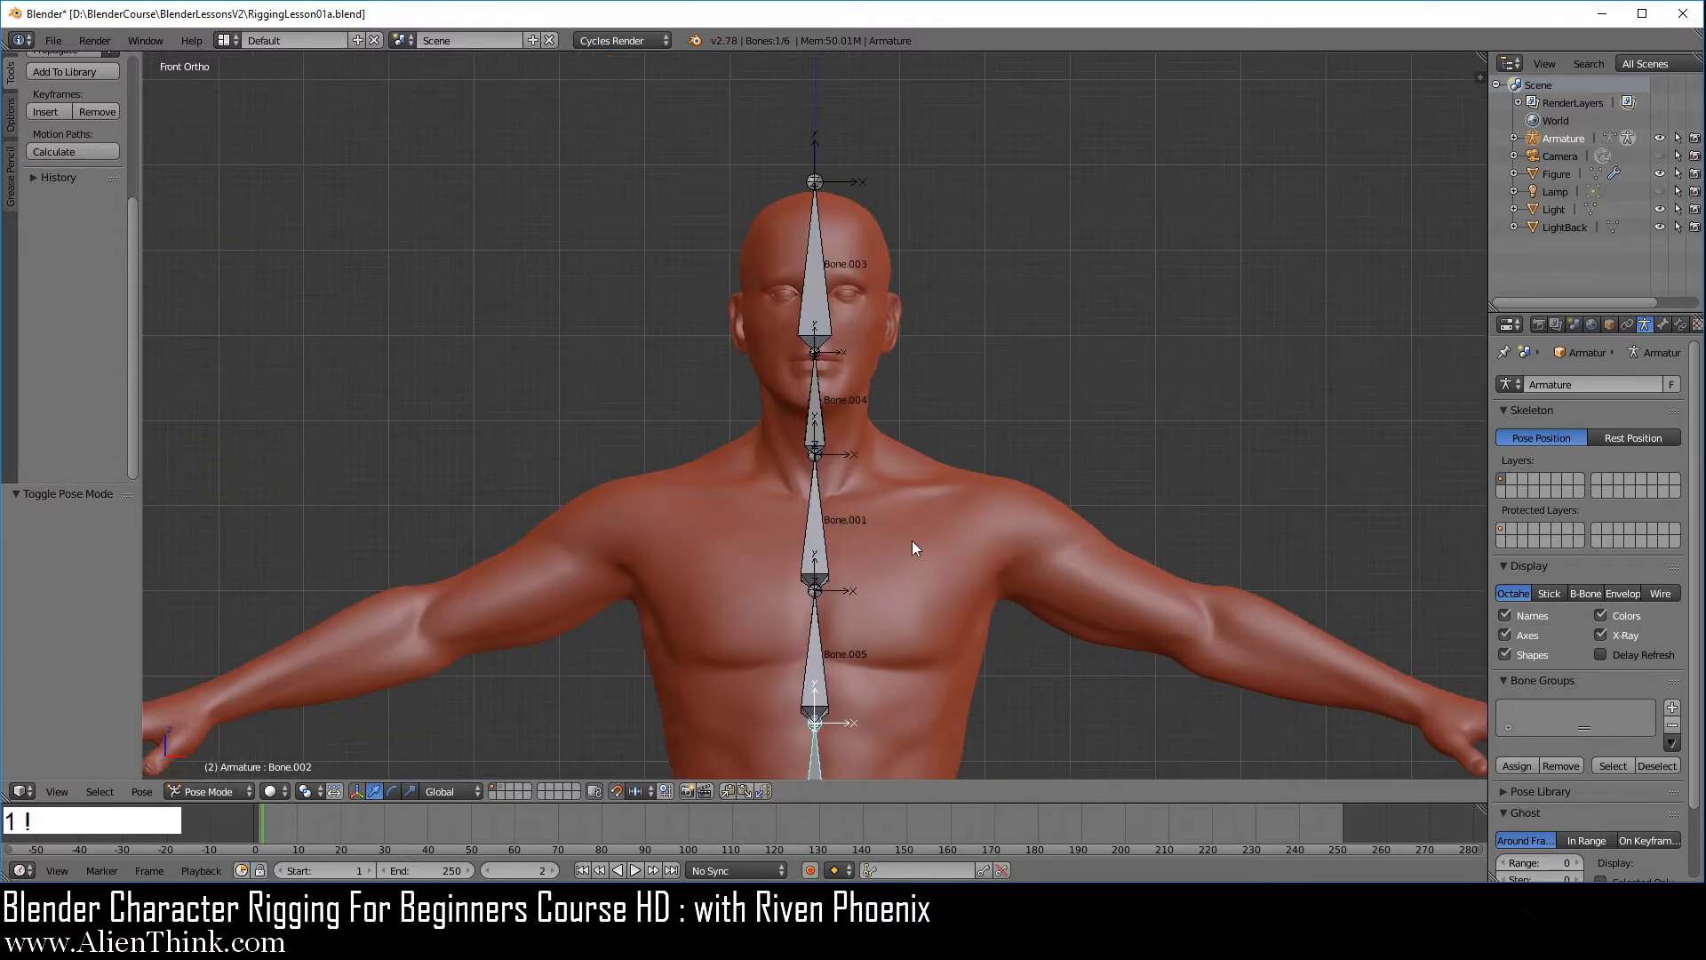
{"action": "middle_click_drag", "start_coordinate": [908, 644], "coordinate": [865, 280], "text": "shift"}
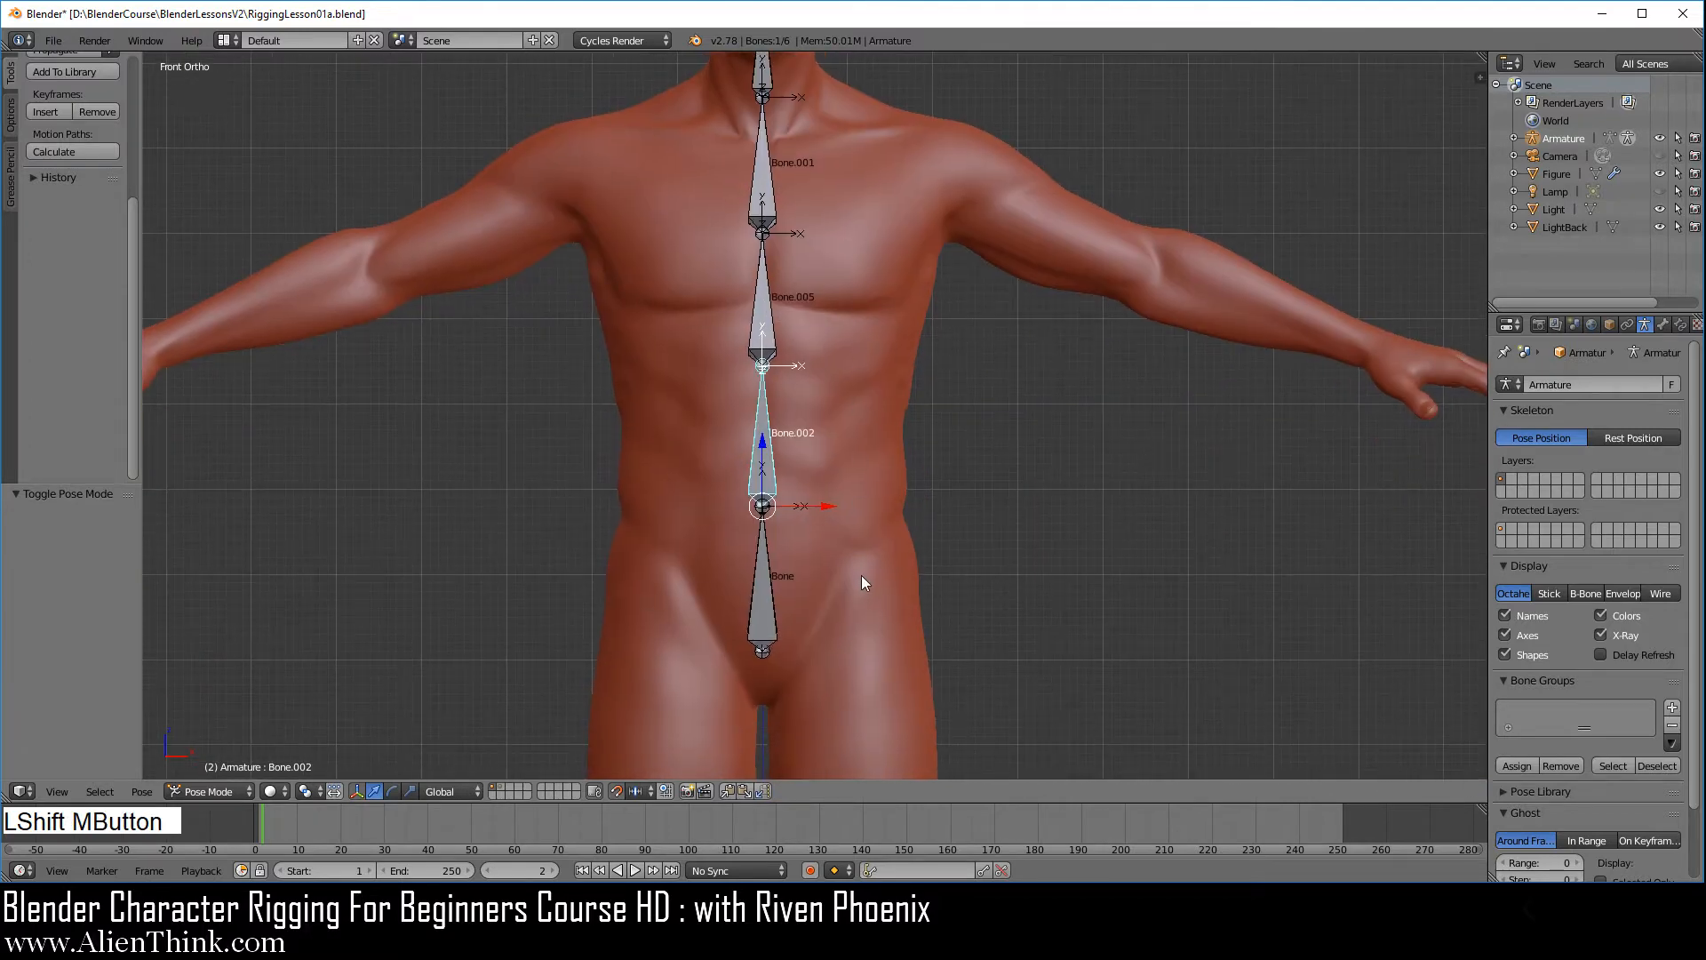
{"action": "middle_click_drag", "start_coordinate": [862, 576], "coordinate": [841, 263], "text": "shift"}
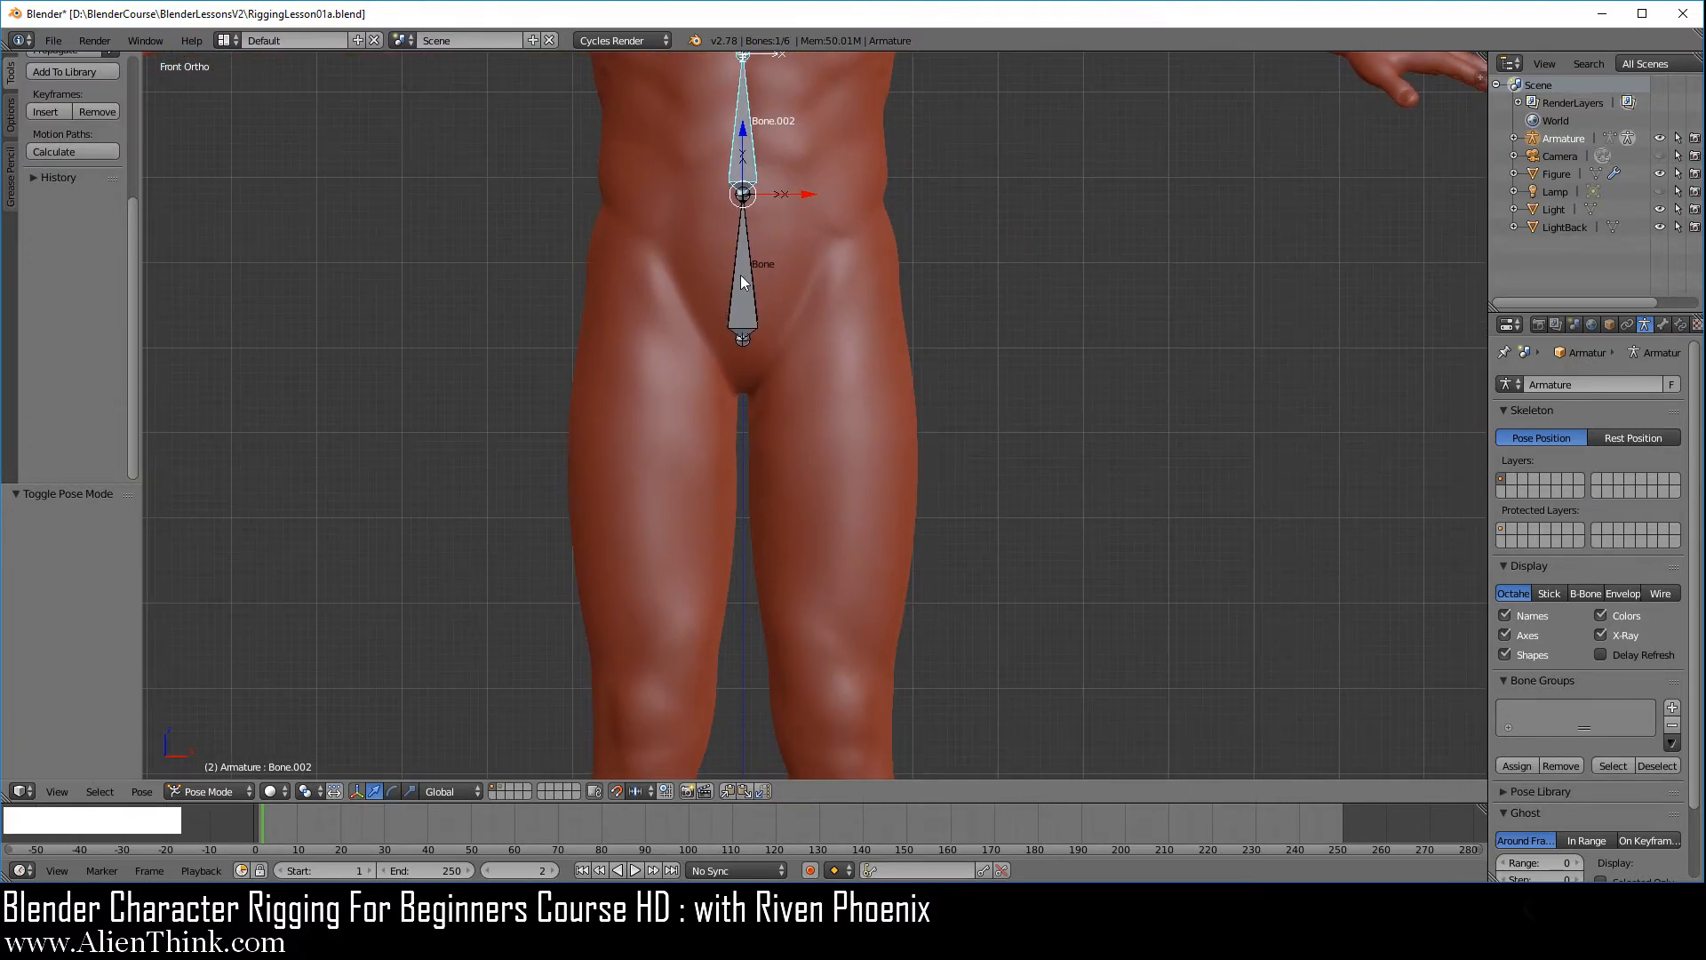
{"action": "left_click", "coordinate": [222, 789]}
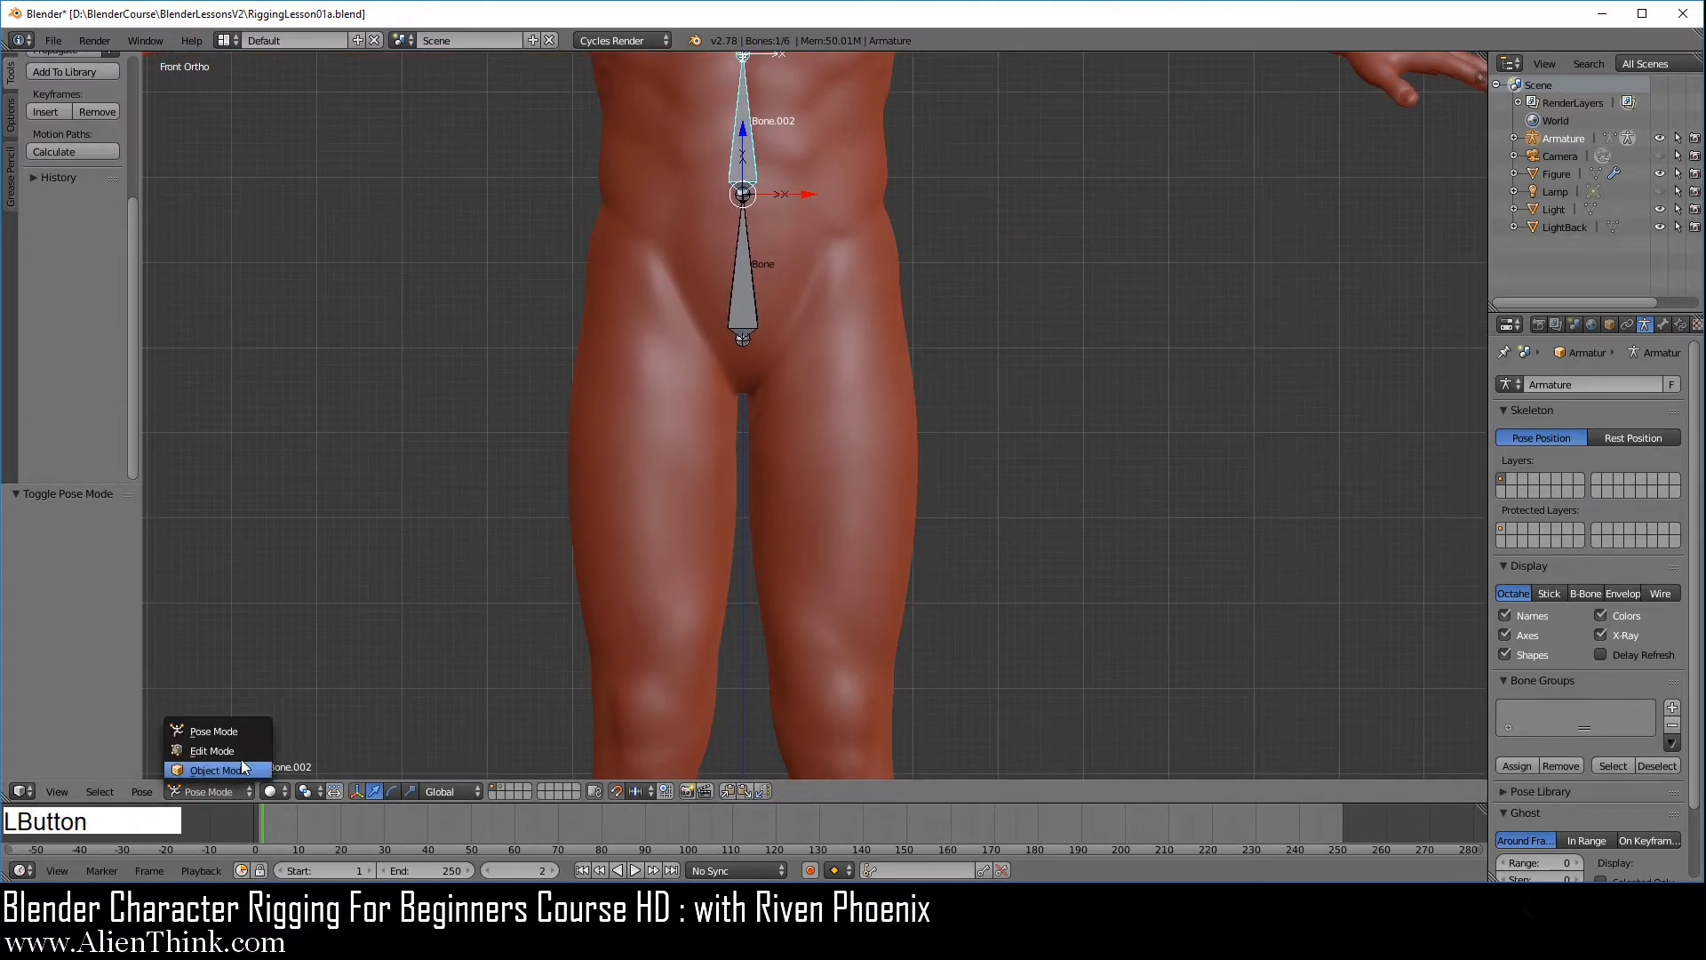
{"action": "left_click", "coordinate": [233, 750]}
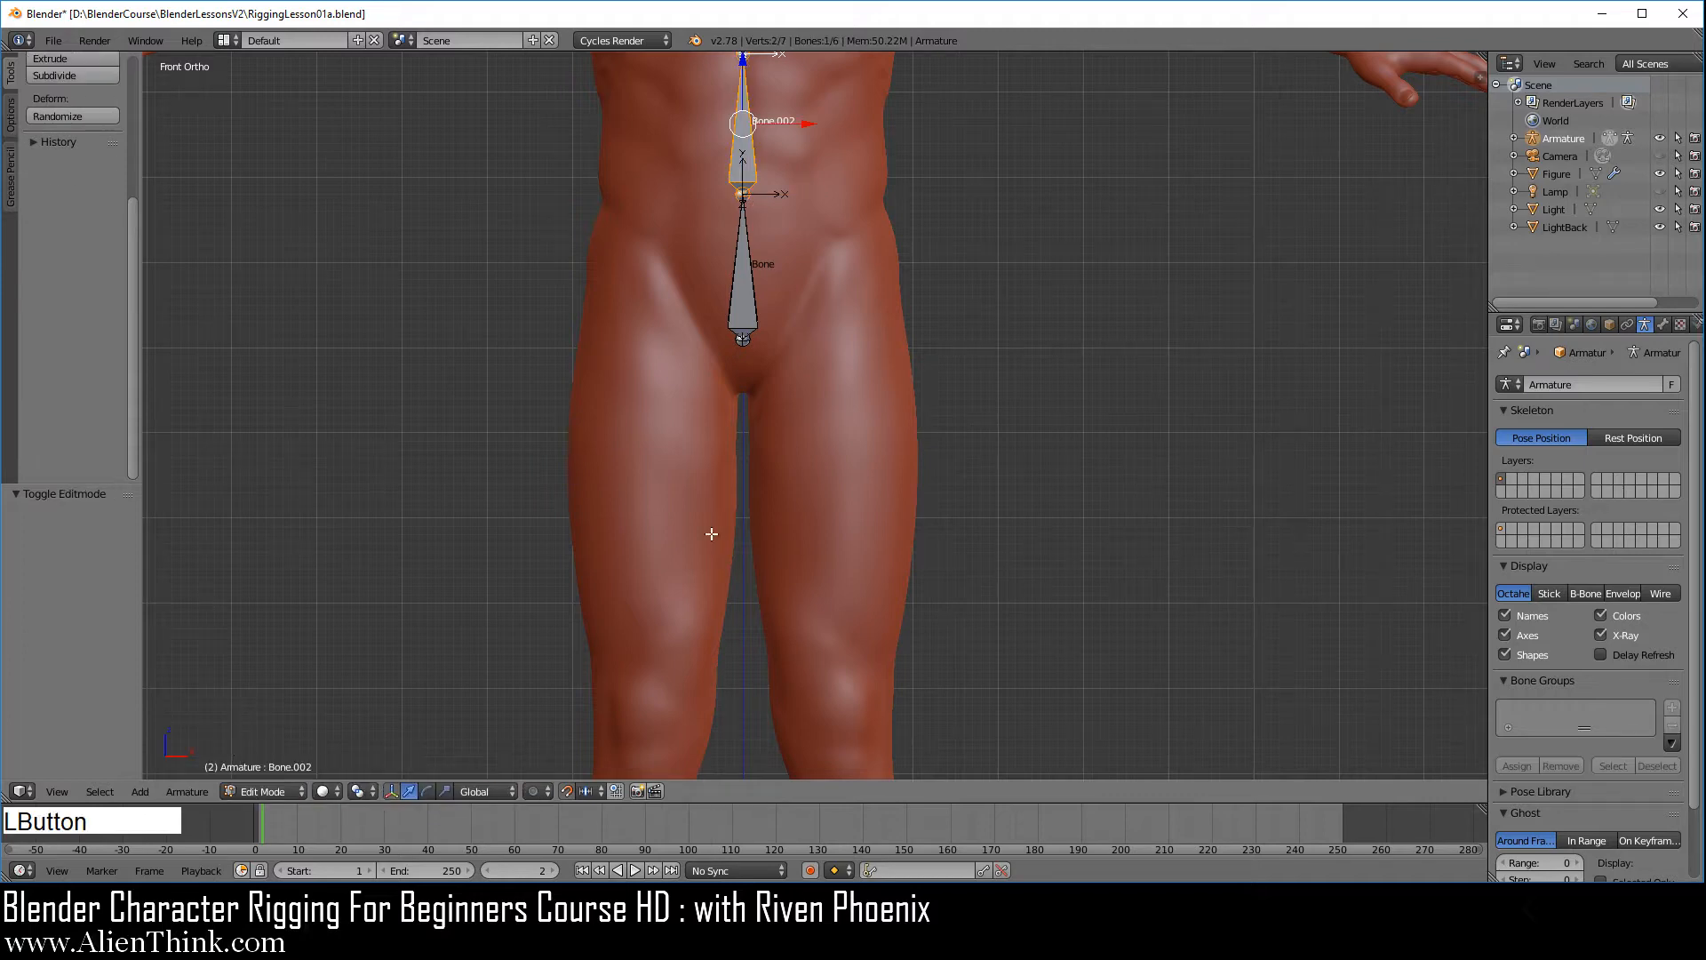
{"action": "right_click", "coordinate": [748, 278]}
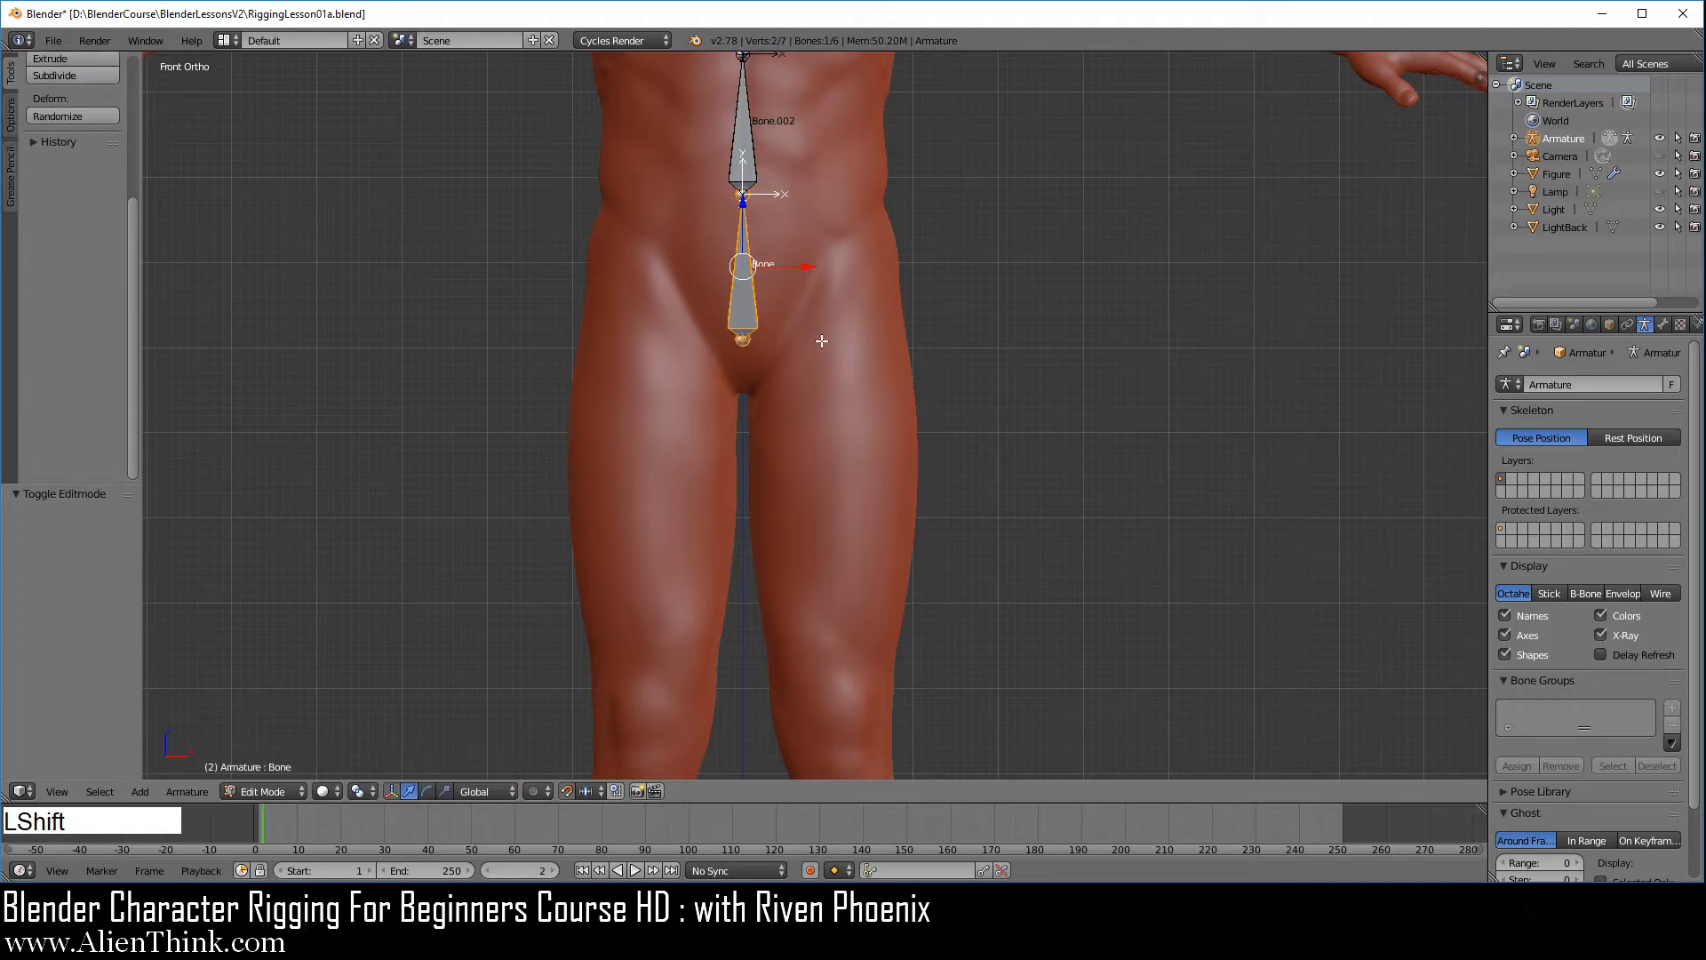
{"action": "middle_click_drag", "start_coordinate": [818, 343], "coordinate": [811, 488], "text": "shift"}
{"action": "scroll", "coordinate": [811, 491], "scroll_direction": "up", "scroll_amount": 4}
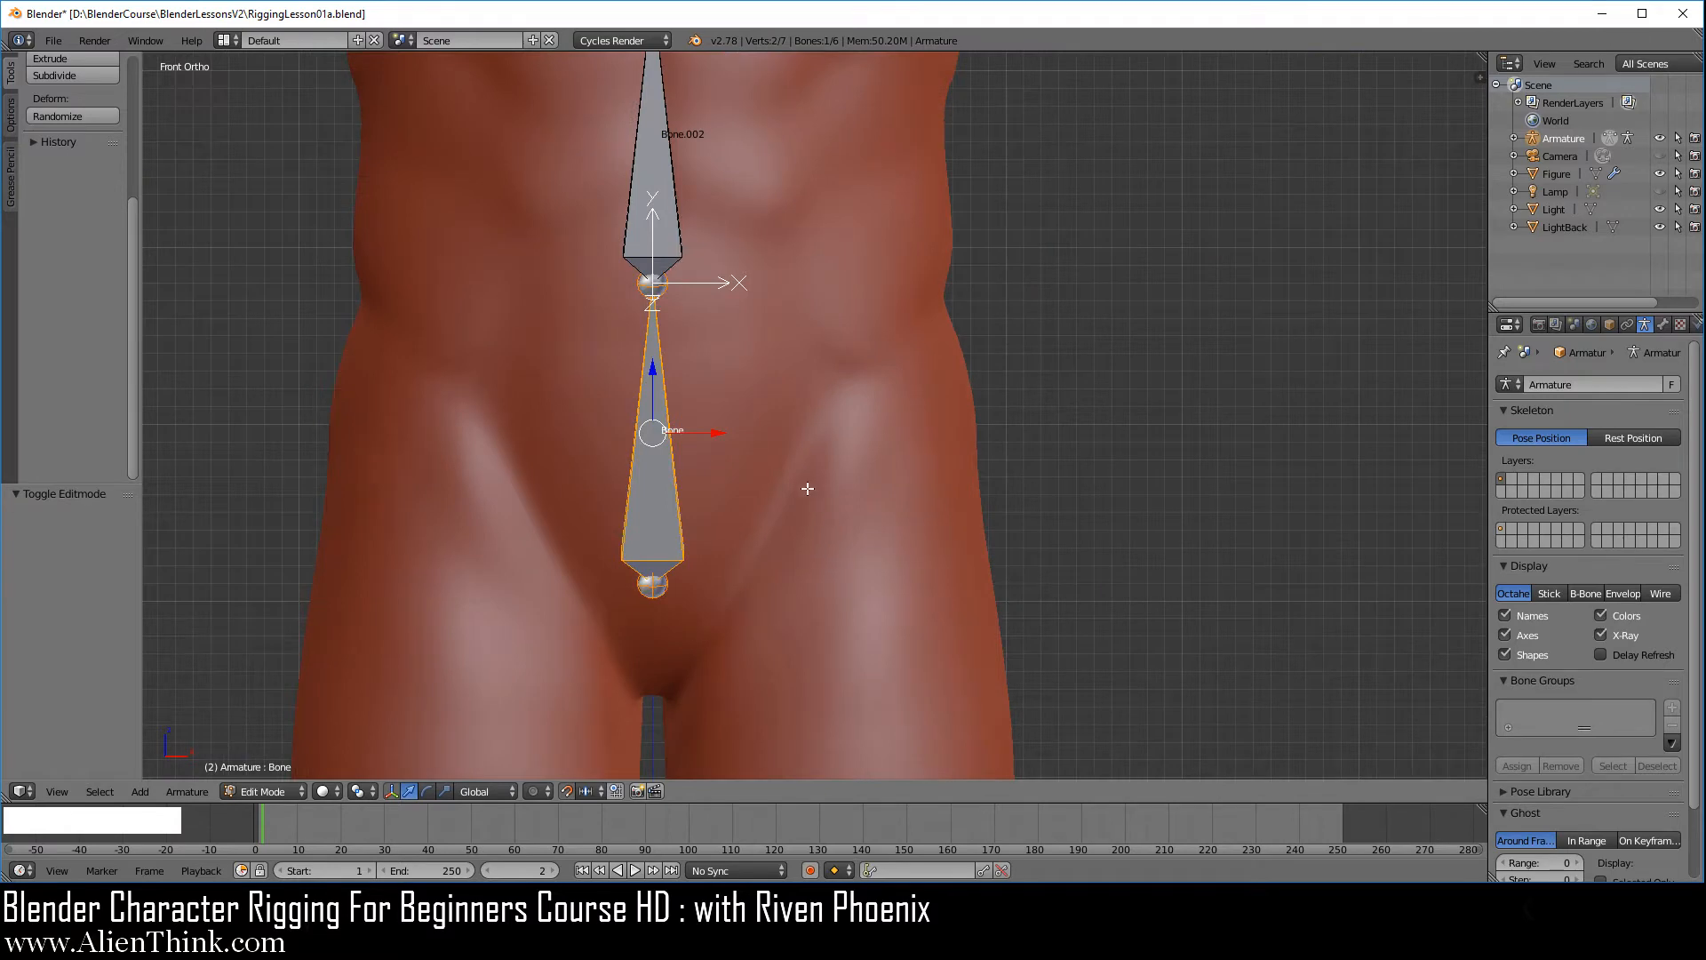
{"action": "key", "text": "shift+d"}
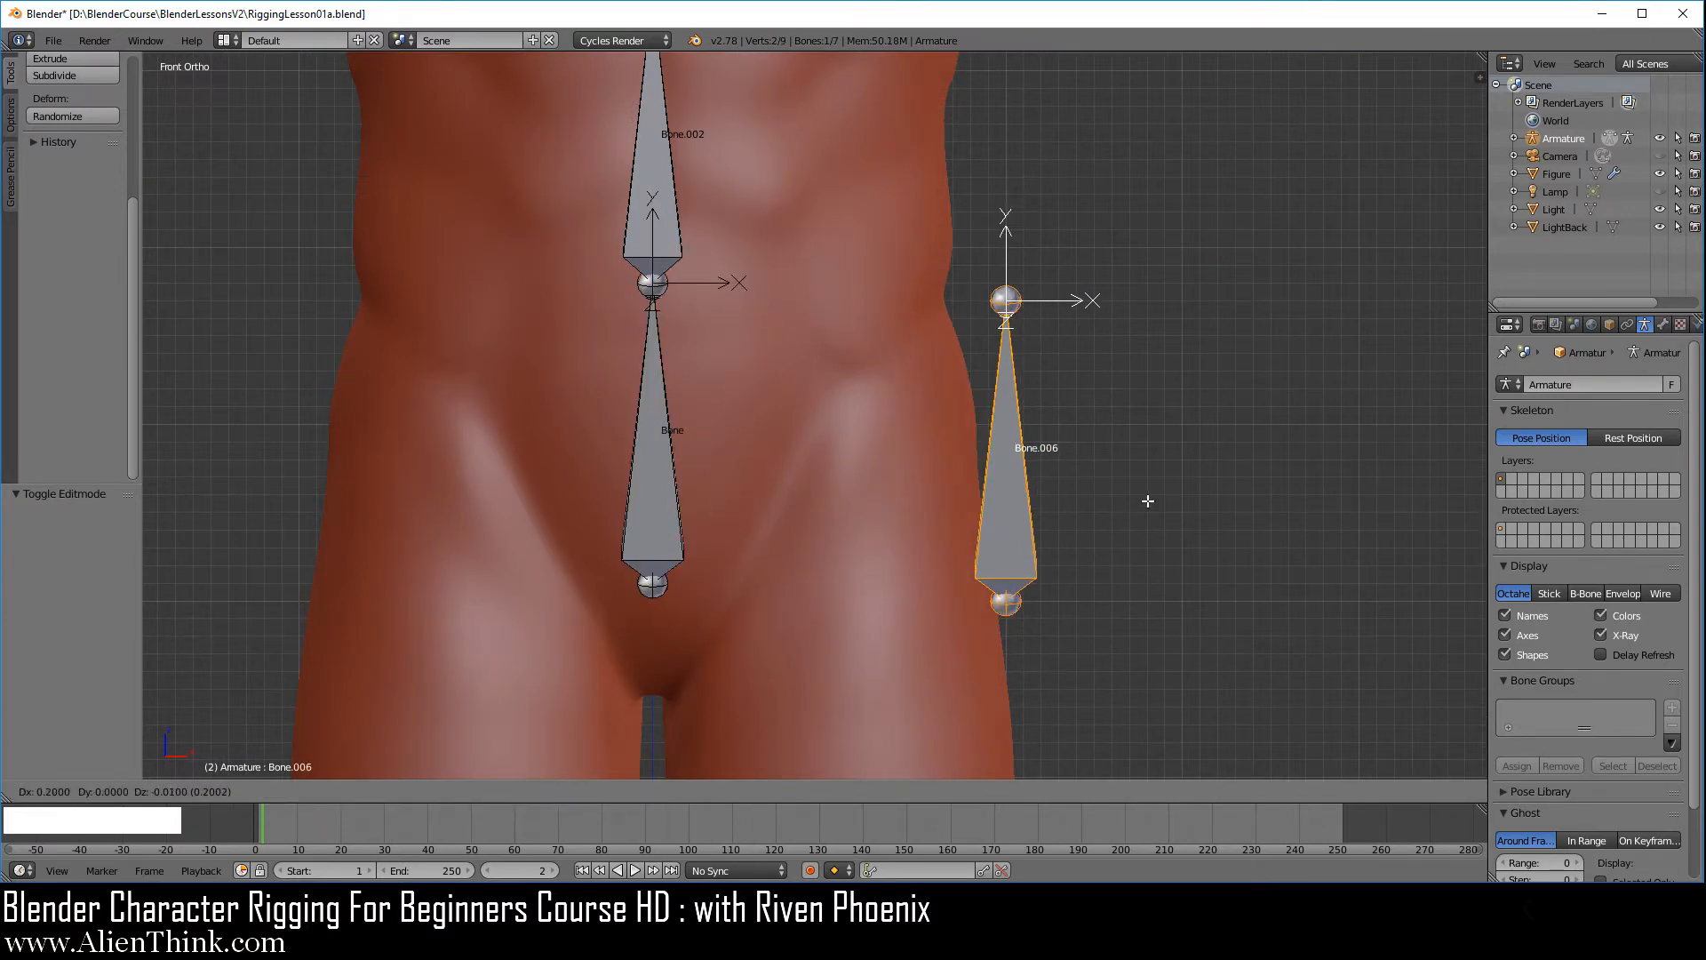
{"action": "right_click", "coordinate": [1209, 462]}
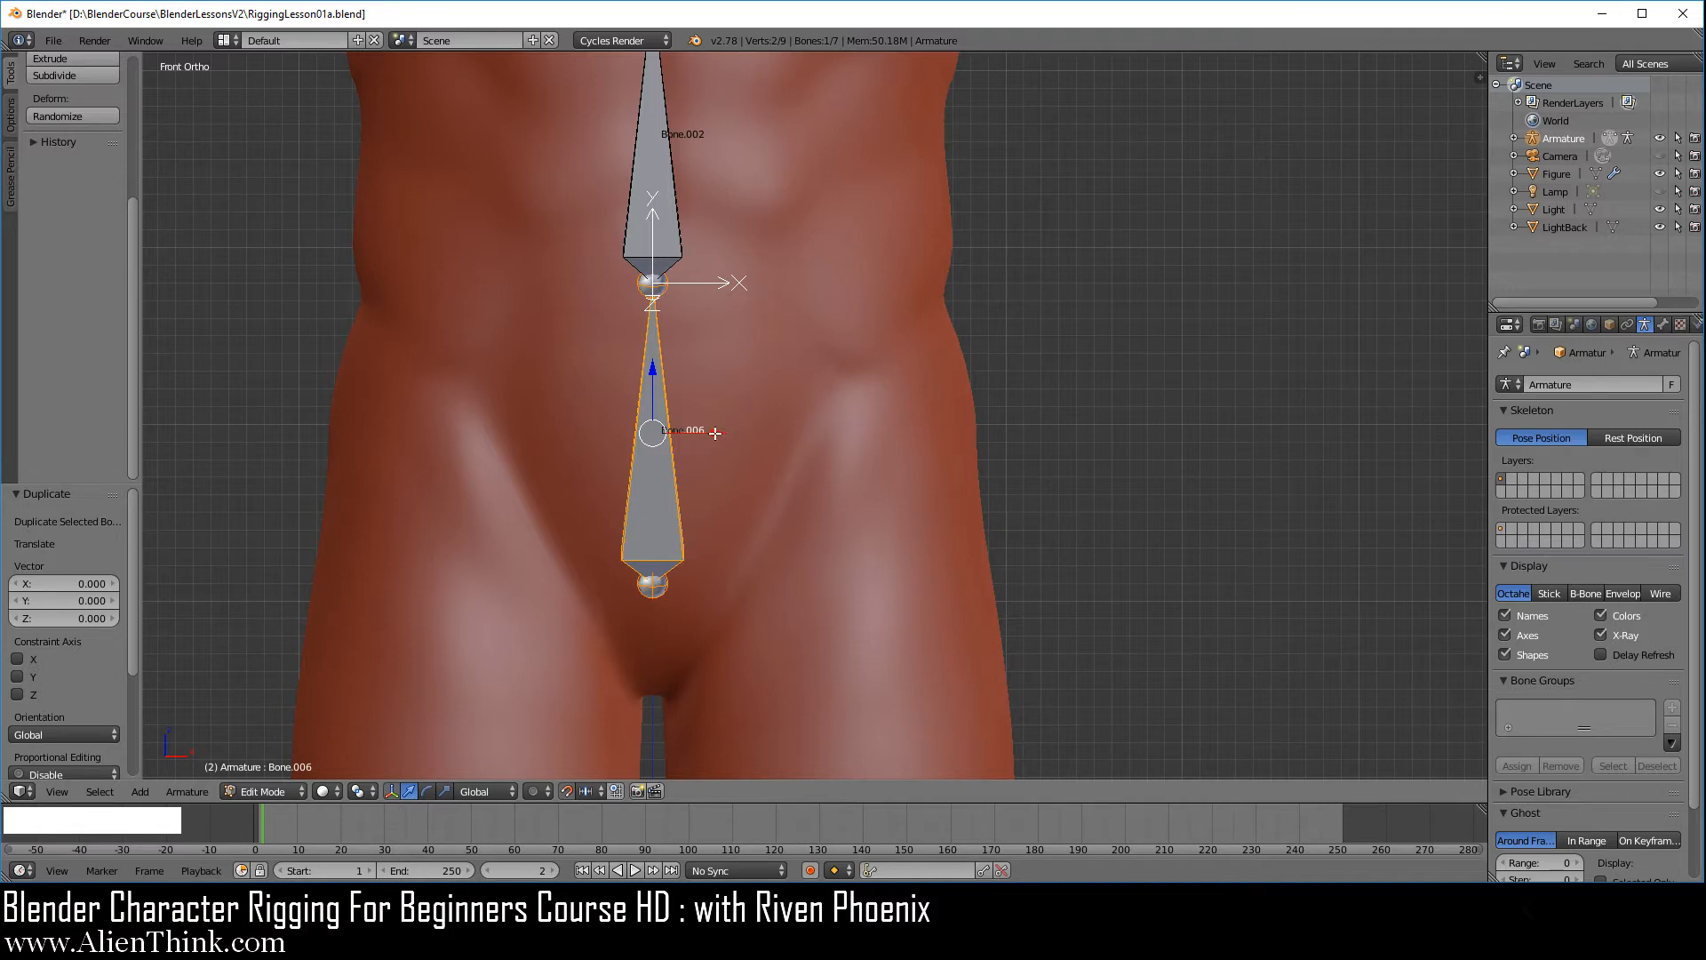
Move the duplicated bone 0.12 along X over the thigh and raise it 0.02 along Z
{"action": "left_click", "coordinate": [715, 433]}
{"action": "left_click_drag", "start_coordinate": [716, 432], "coordinate": [917, 440]}
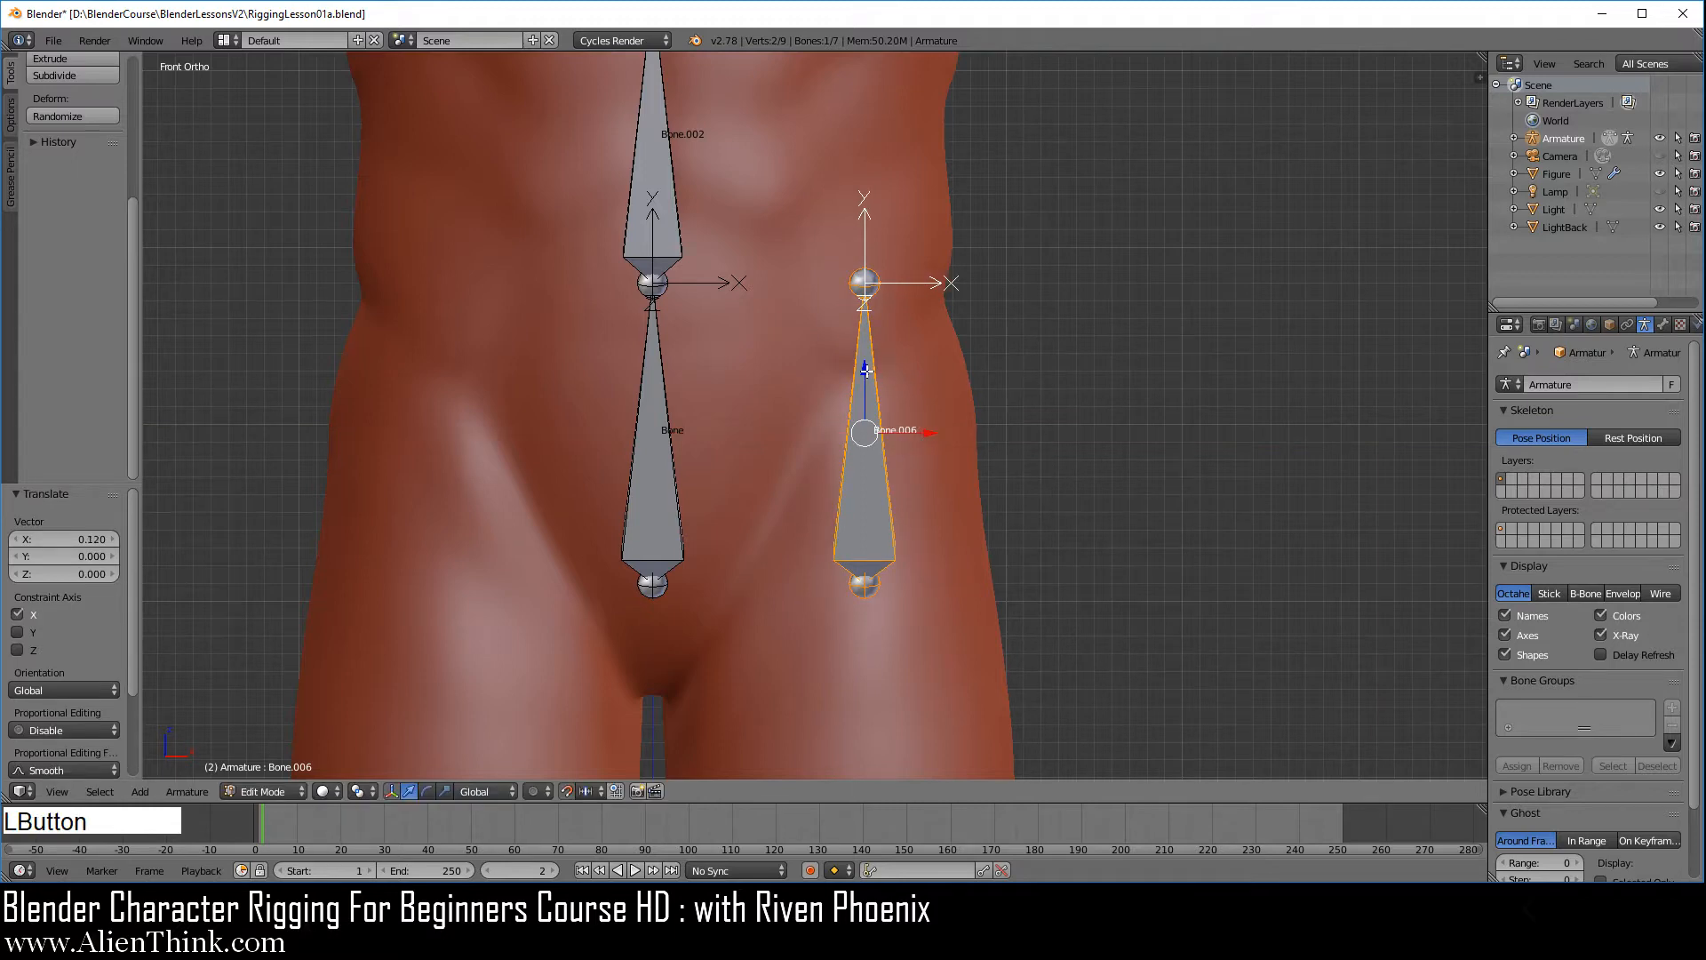
{"action": "left_click_drag", "start_coordinate": [867, 370], "coordinate": [915, 315]}
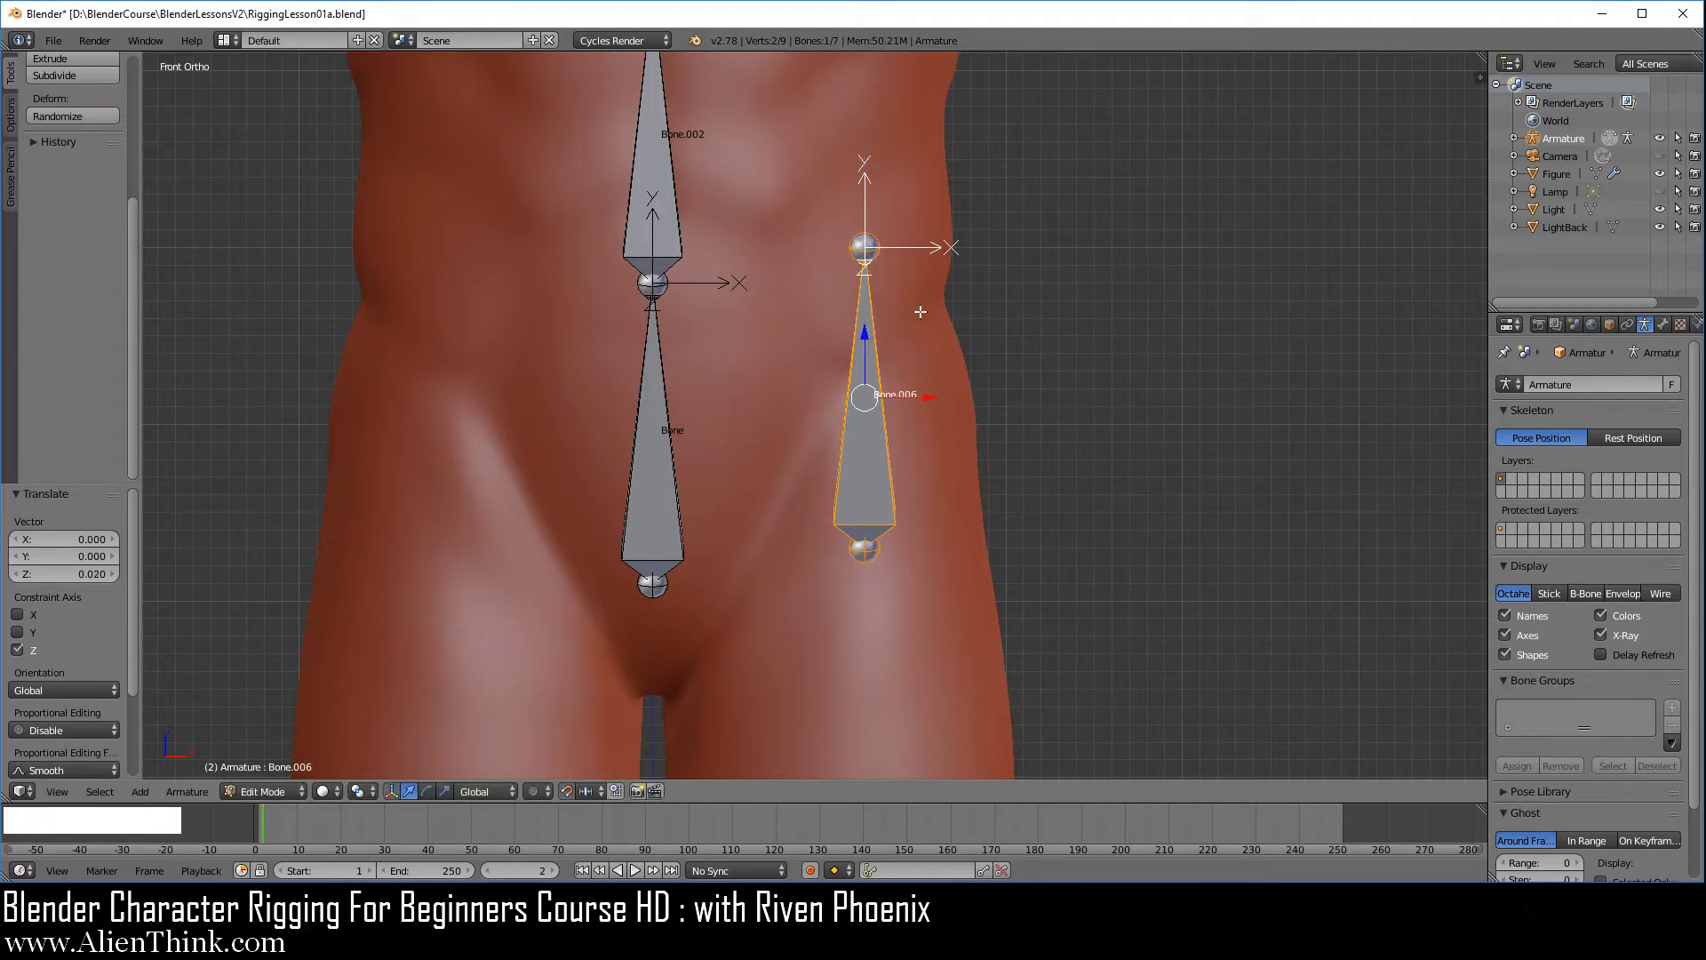
Lower the upper joint of the duplicated bone by 1.2 along Z to the foot, so the bone spans the leg
{"action": "right_click", "coordinate": [867, 240]}
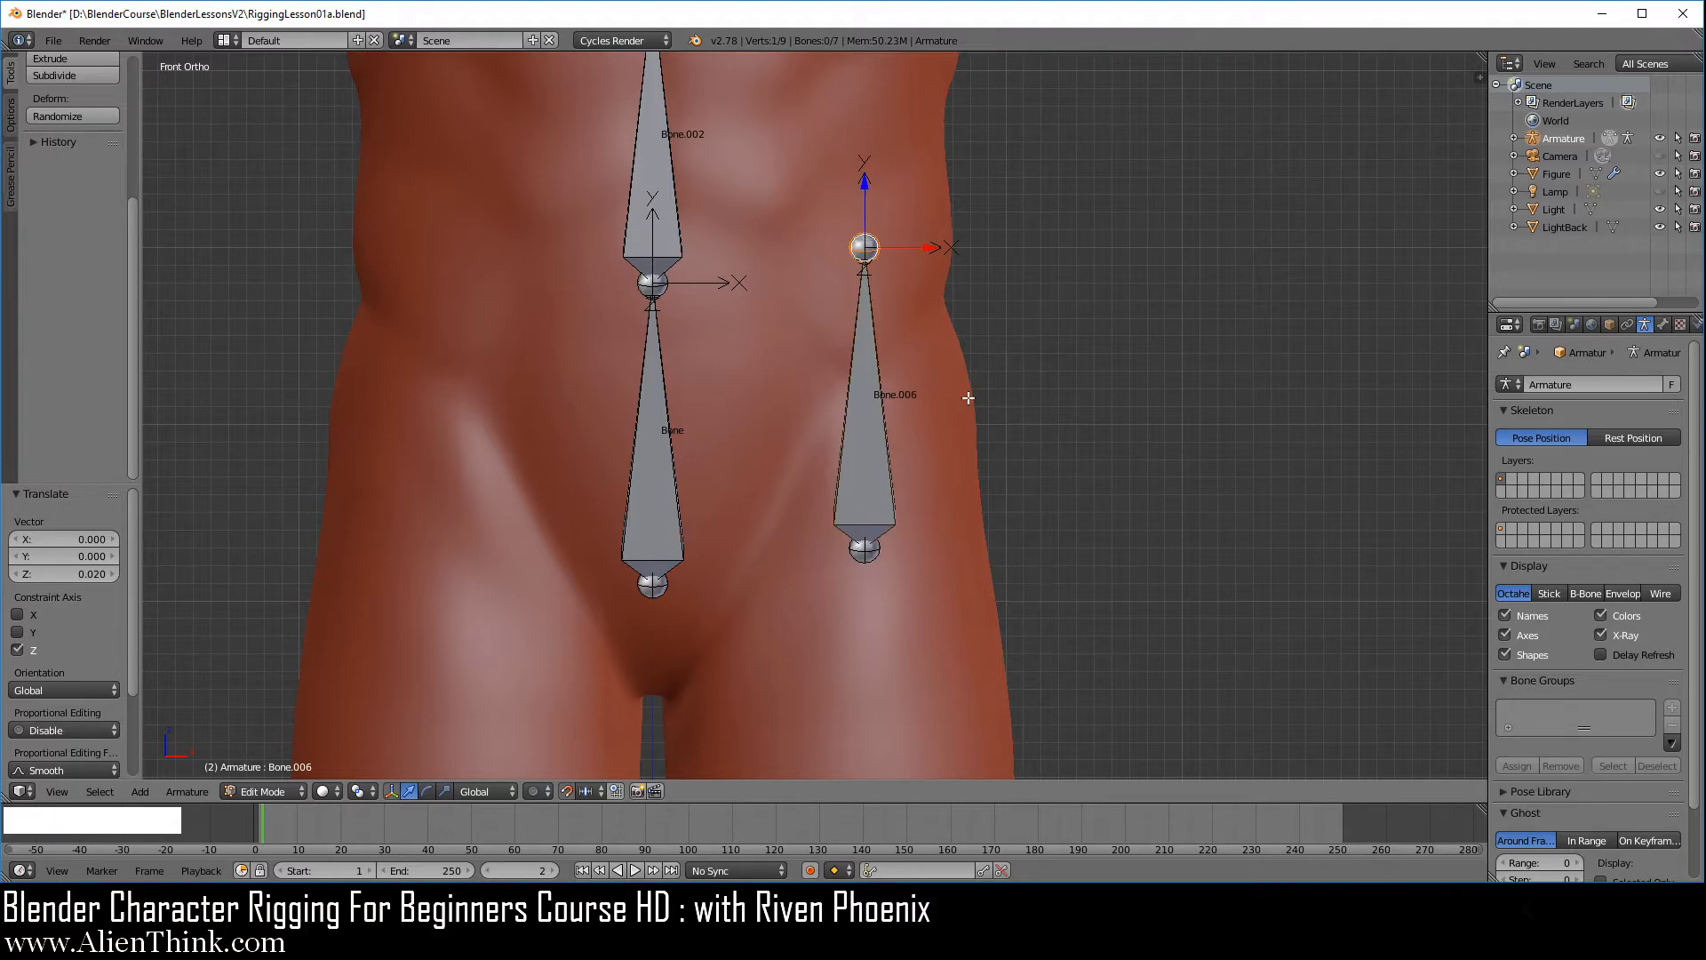
{"action": "key", "text": "KP_3"}
{"action": "scroll", "coordinate": [797, 526], "scroll_direction": "down", "scroll_amount": 3}
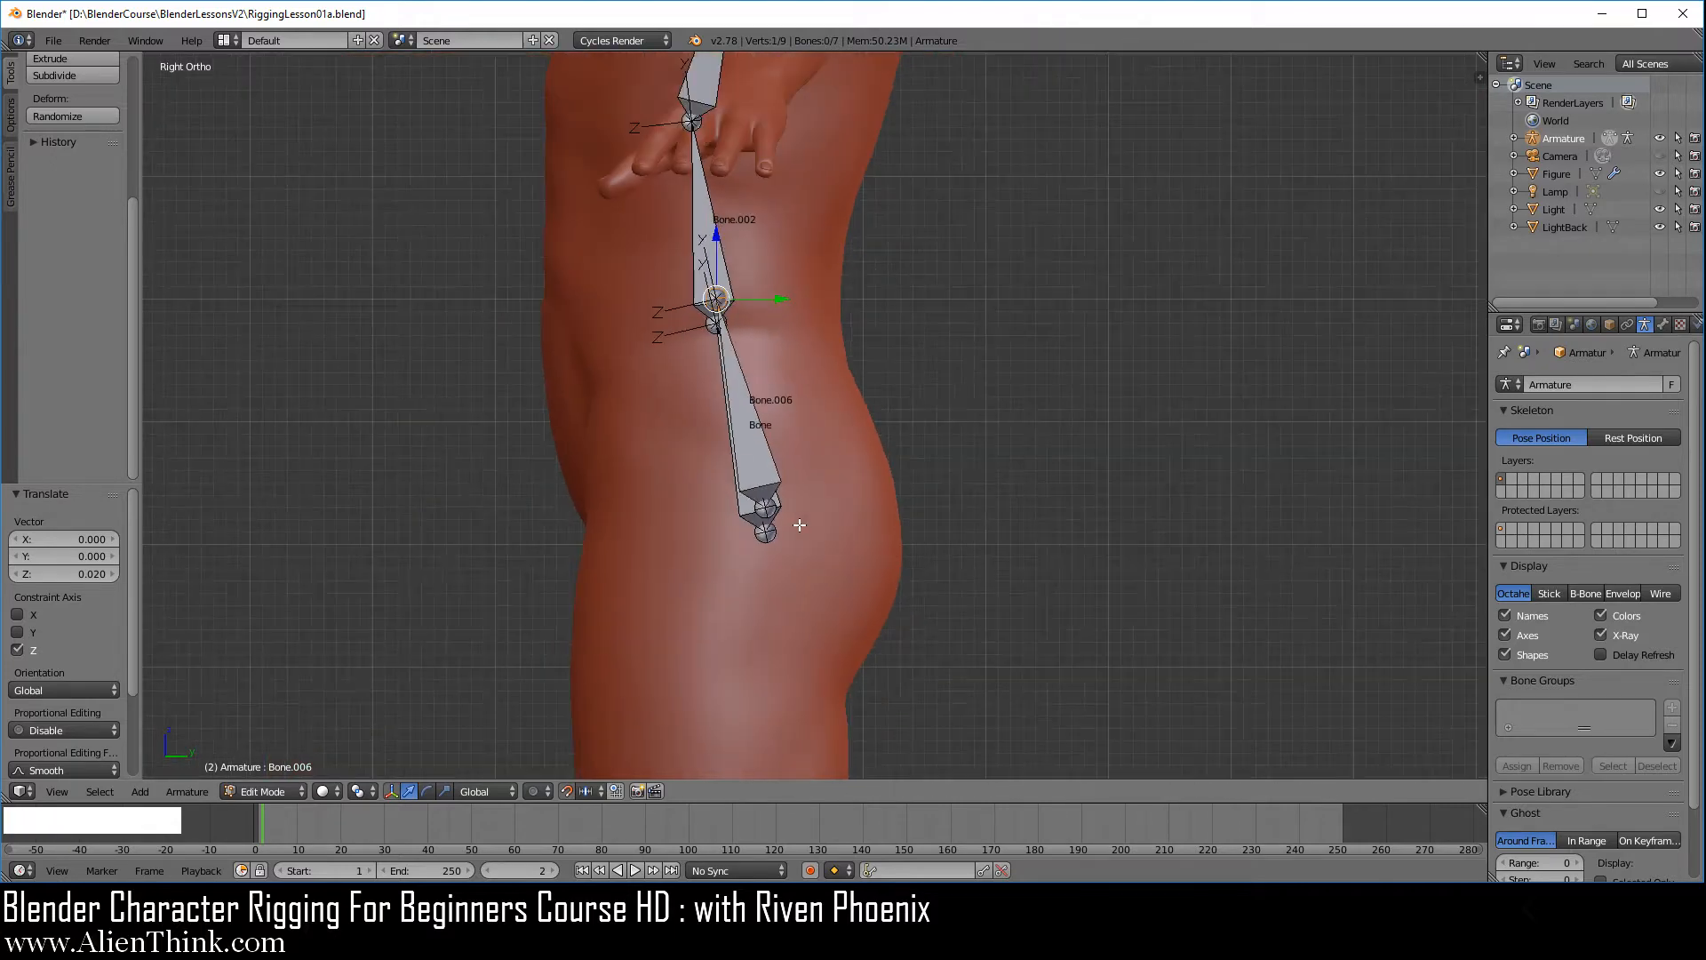
{"action": "scroll", "coordinate": [796, 527], "scroll_direction": "down", "scroll_amount": 1}
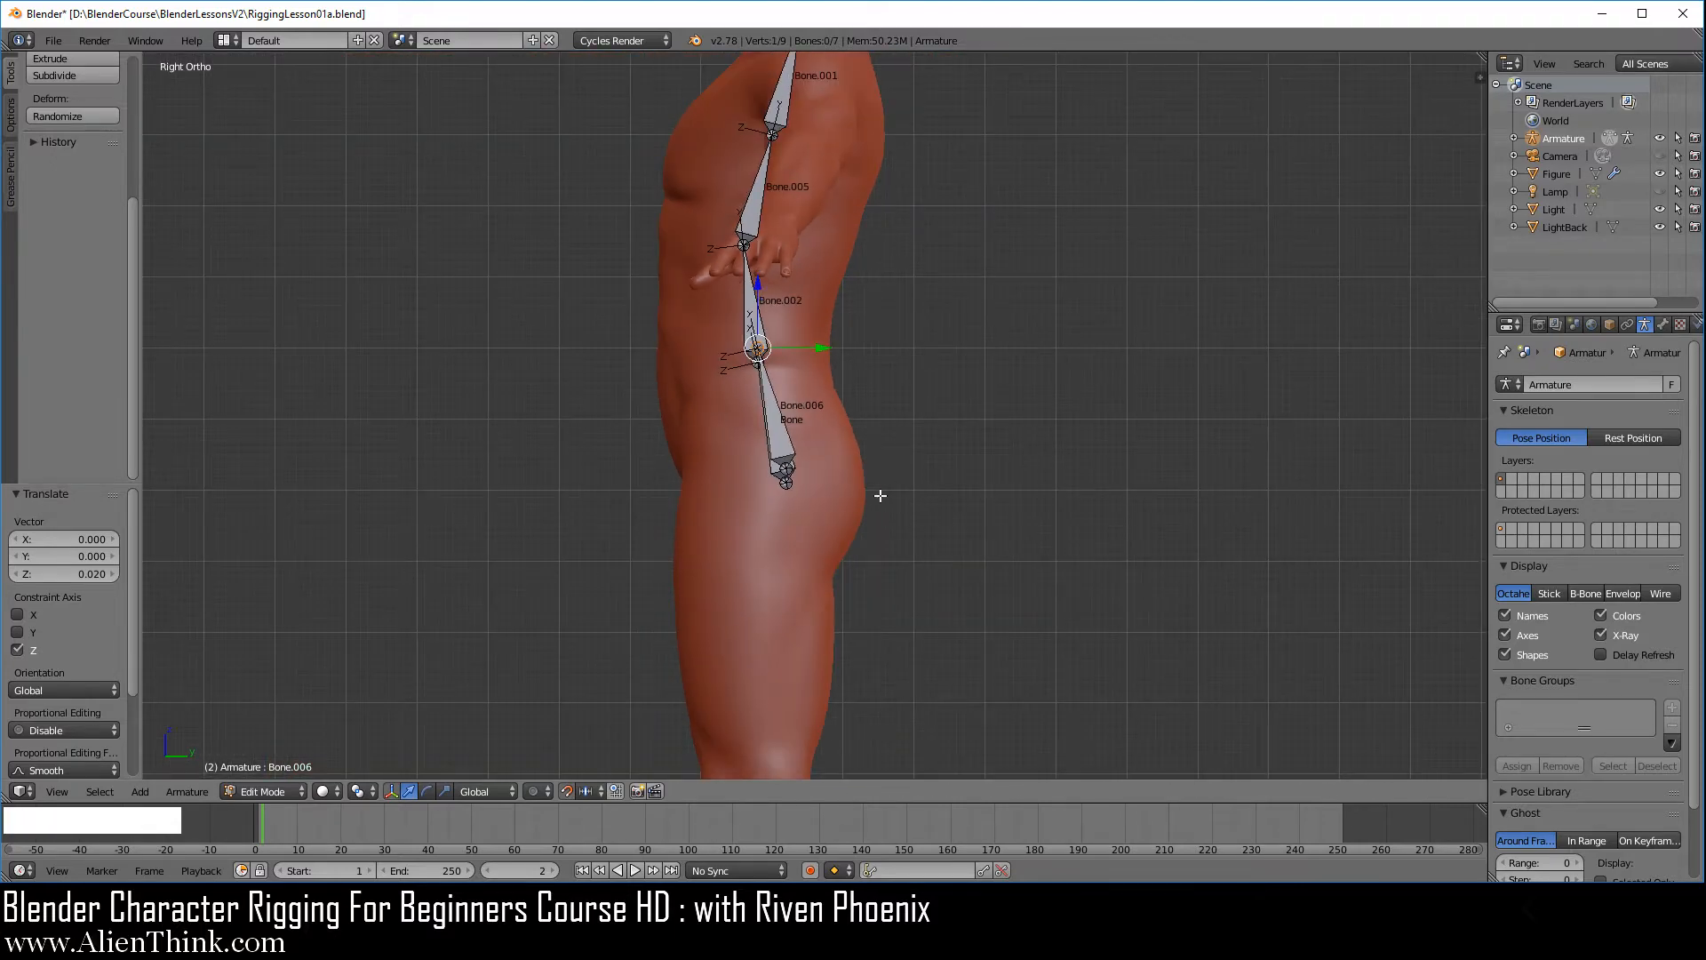
{"action": "scroll", "coordinate": [880, 495], "scroll_direction": "down", "scroll_amount": 1}
{"action": "scroll", "coordinate": [861, 385], "scroll_direction": "down", "scroll_amount": 1}
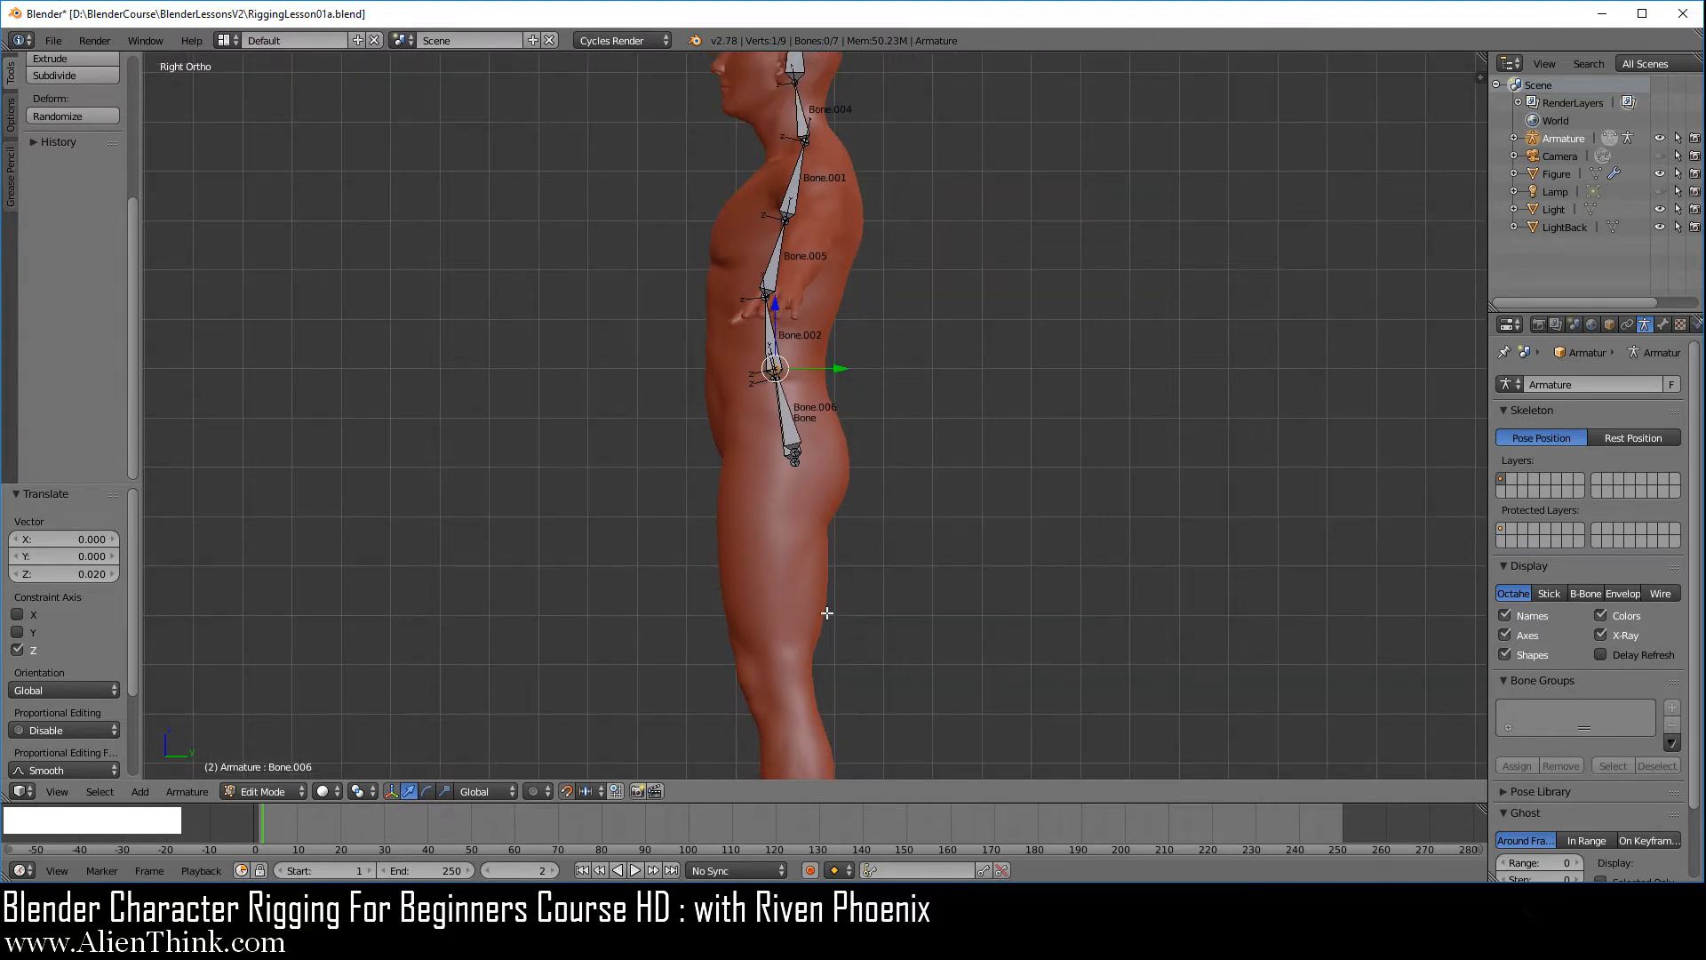
{"action": "middle_click_drag", "start_coordinate": [823, 628], "coordinate": [843, 447], "text": "shift"}
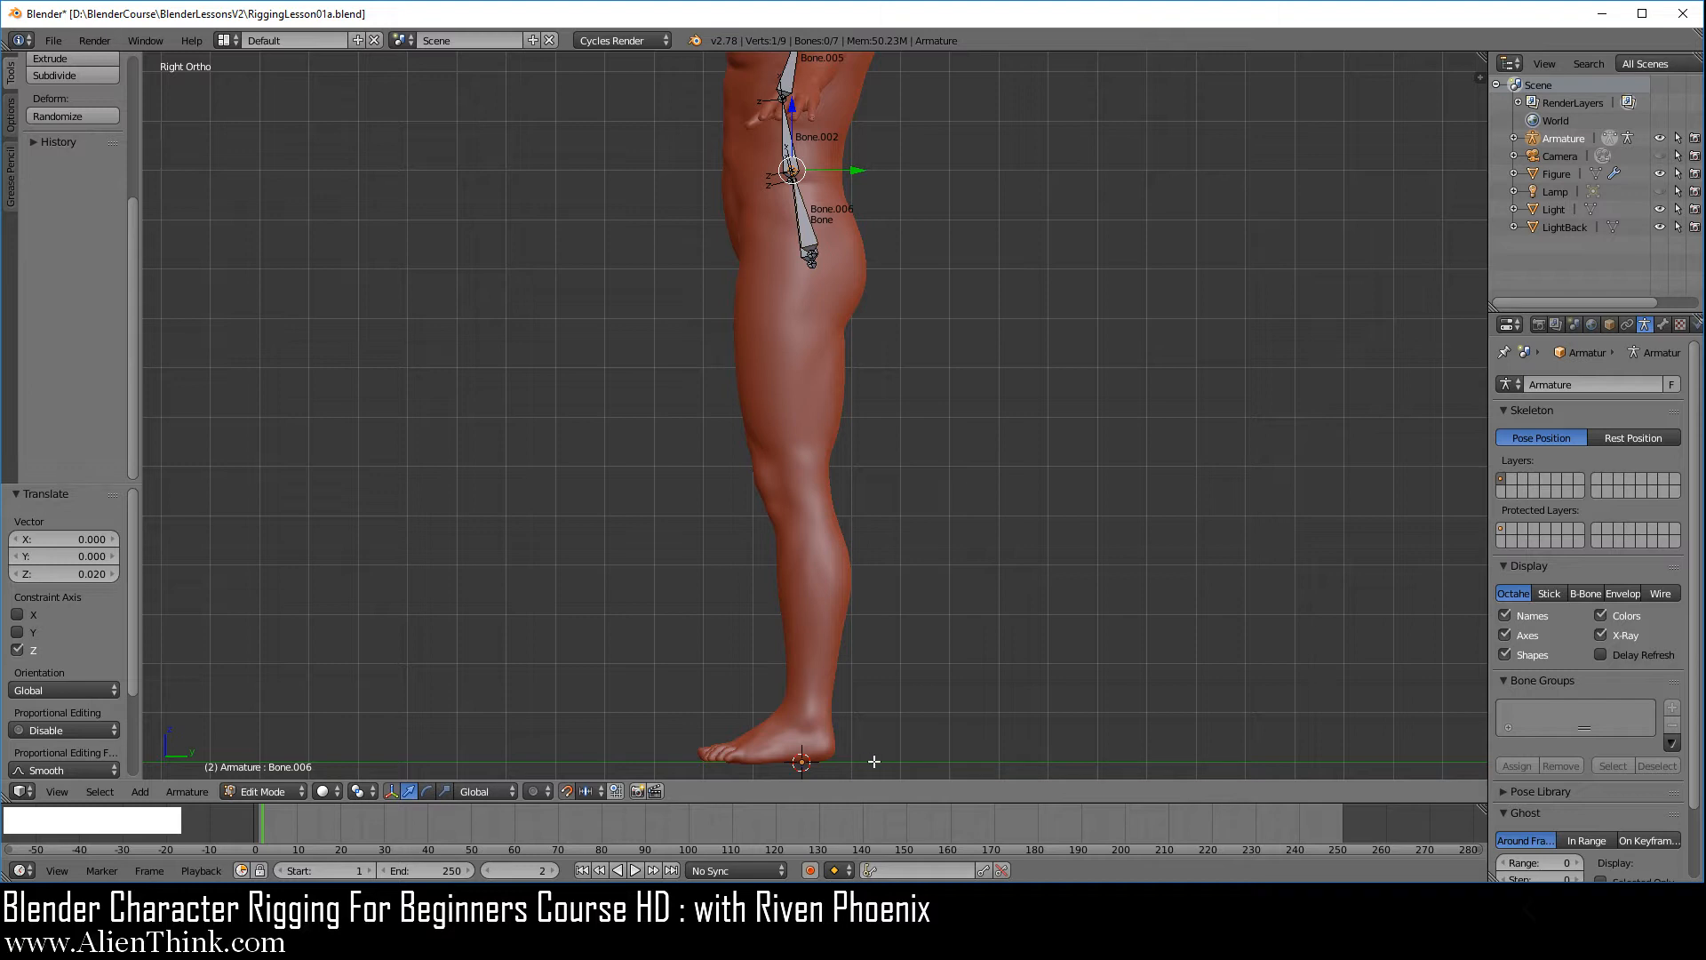
{"action": "middle_click_drag", "start_coordinate": [876, 647], "coordinate": [876, 628], "text": "shift"}
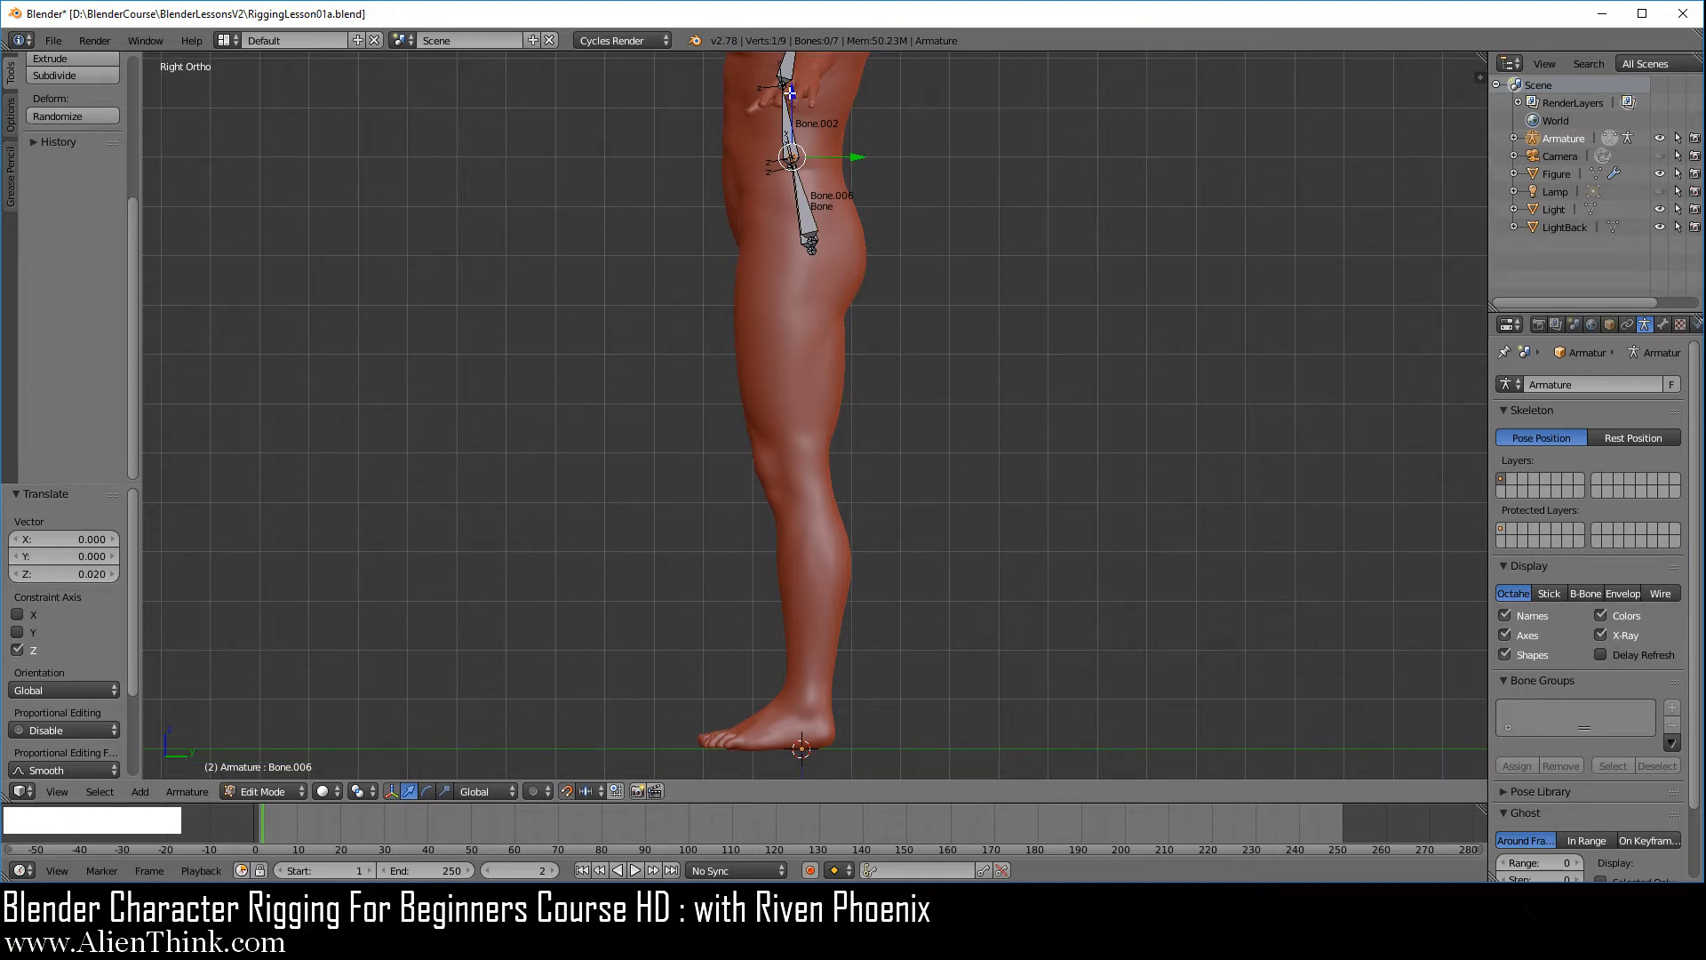
{"action": "left_click_drag", "start_coordinate": [789, 92], "coordinate": [809, 665]}
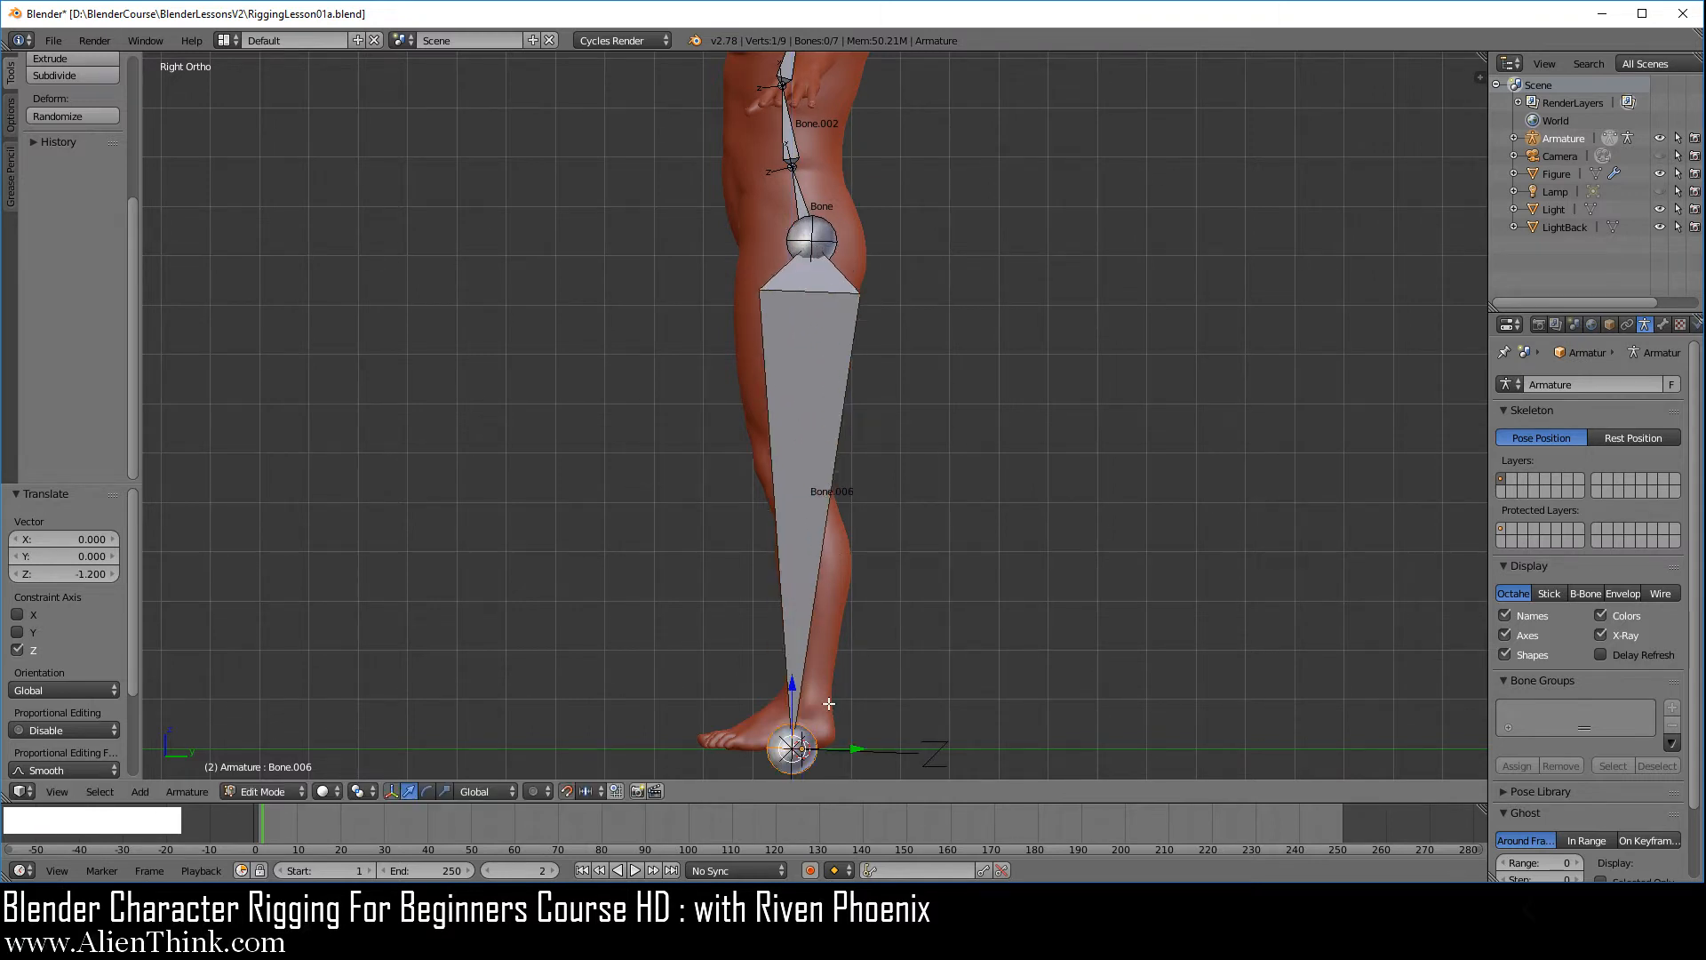
Fit the leg bone's lower joint to the ankle by moving it 0.03 along Y and raising it 0.1 along Z
{"action": "middle_click_drag", "start_coordinate": [809, 665], "coordinate": [802, 428], "text": "shift"}
{"action": "scroll", "coordinate": [803, 637], "scroll_direction": "up", "scroll_amount": 2}
{"action": "scroll", "coordinate": [803, 637], "scroll_direction": "up", "scroll_amount": 3}
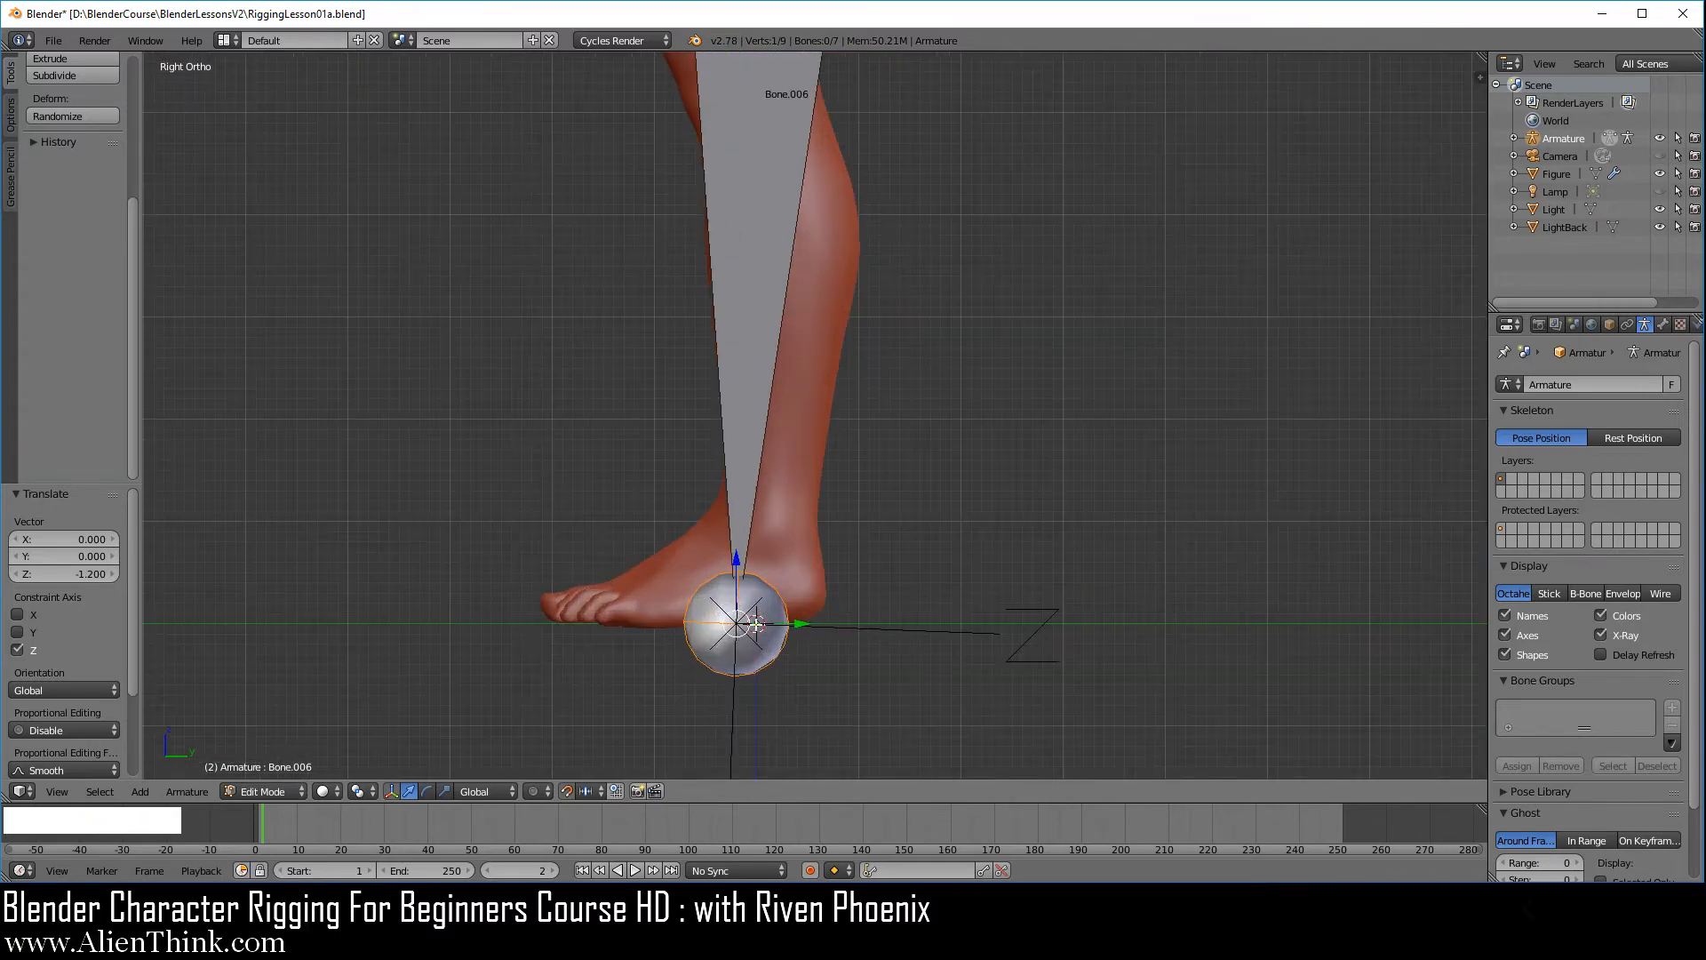
{"action": "middle_click_drag", "start_coordinate": [803, 637], "coordinate": [801, 558], "text": "shift"}
{"action": "scroll", "coordinate": [801, 558], "scroll_direction": "up", "scroll_amount": 1}
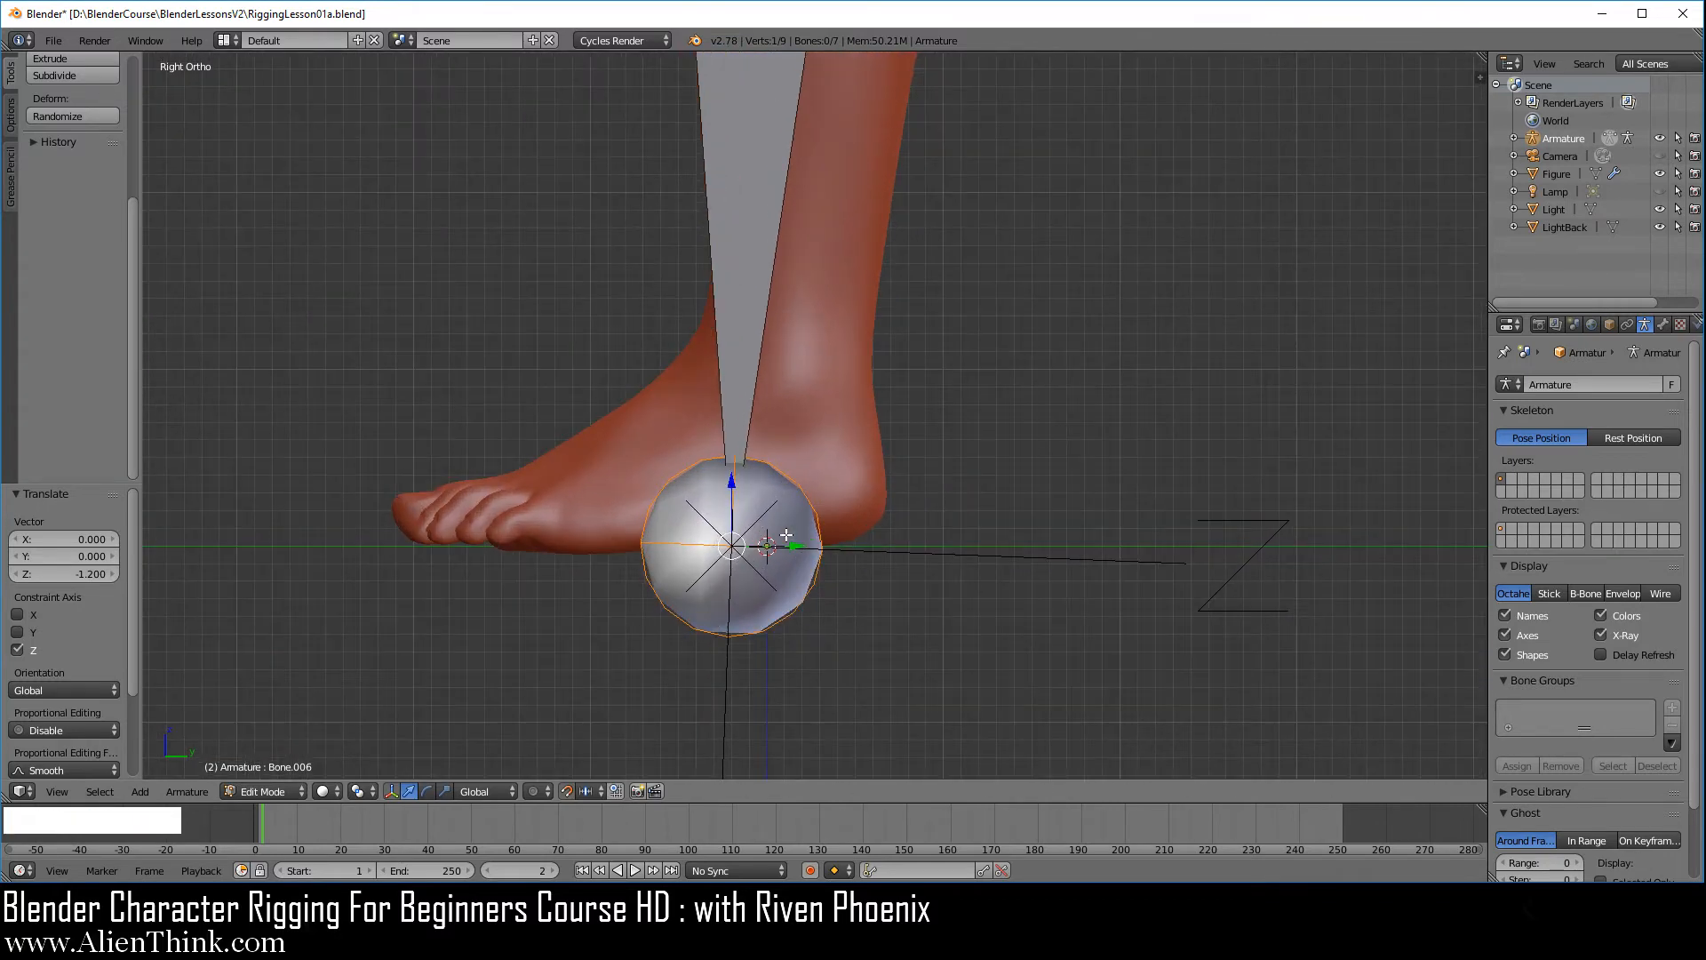
{"action": "left_click_drag", "start_coordinate": [795, 546], "coordinate": [848, 544]}
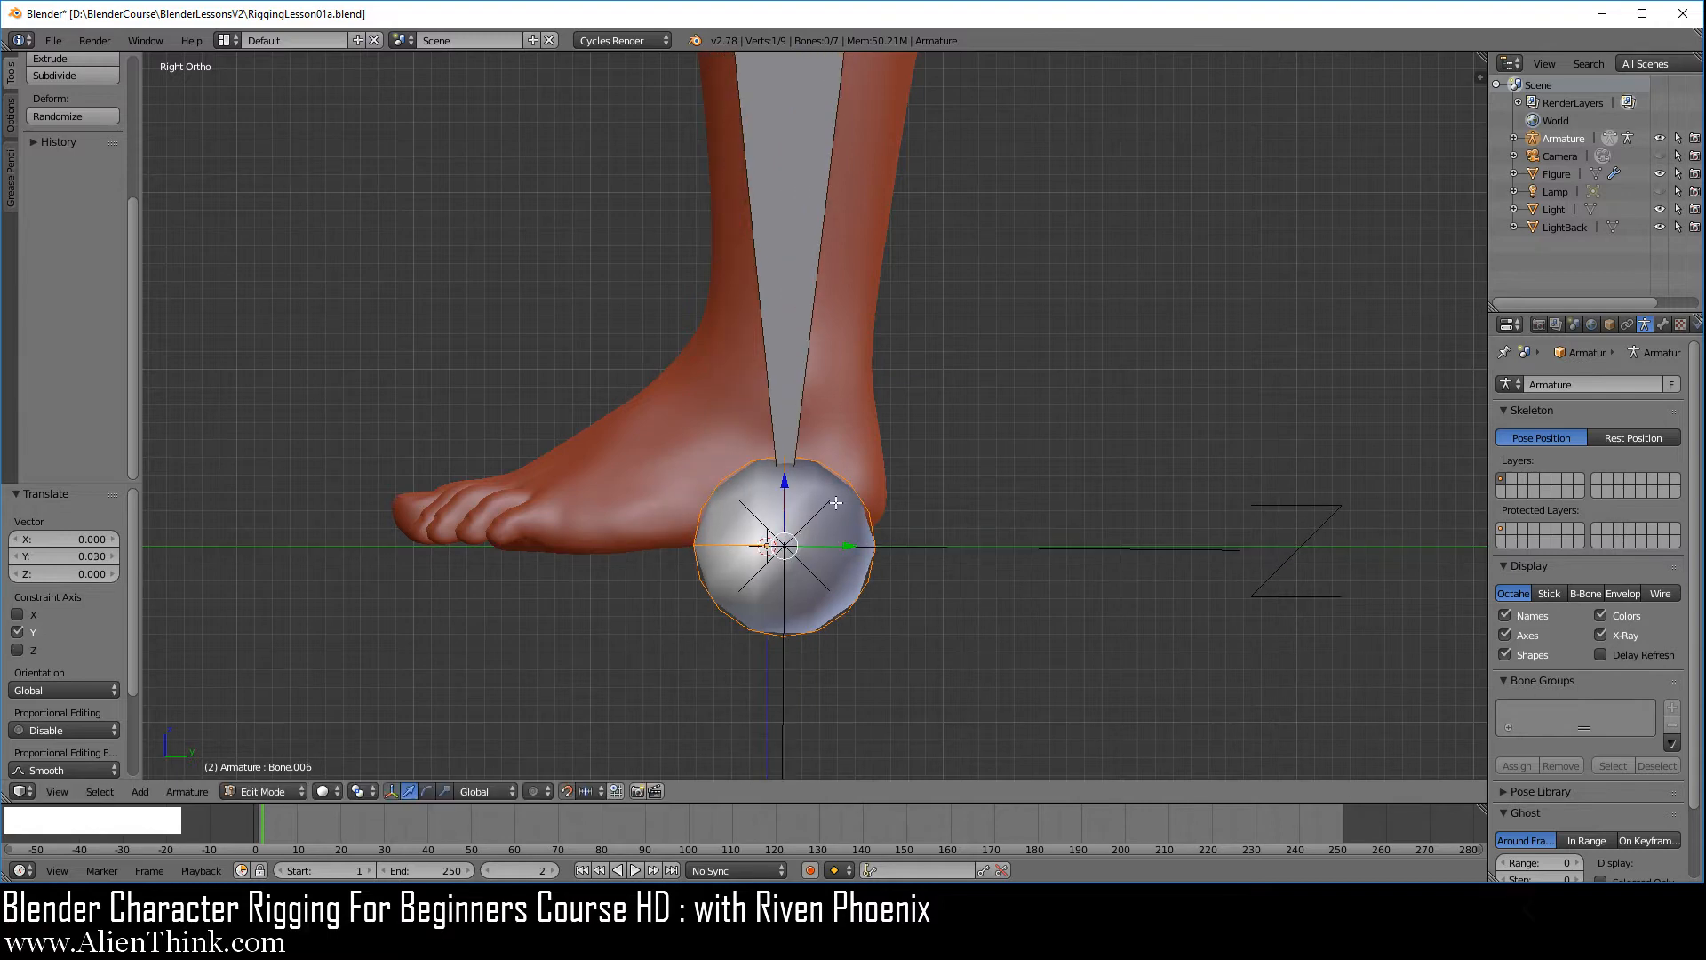
{"action": "left_click", "coordinate": [785, 483]}
{"action": "left_click_drag", "start_coordinate": [784, 482], "coordinate": [787, 418]}
{"action": "left_click_drag", "start_coordinate": [786, 407], "coordinate": [773, 309]}
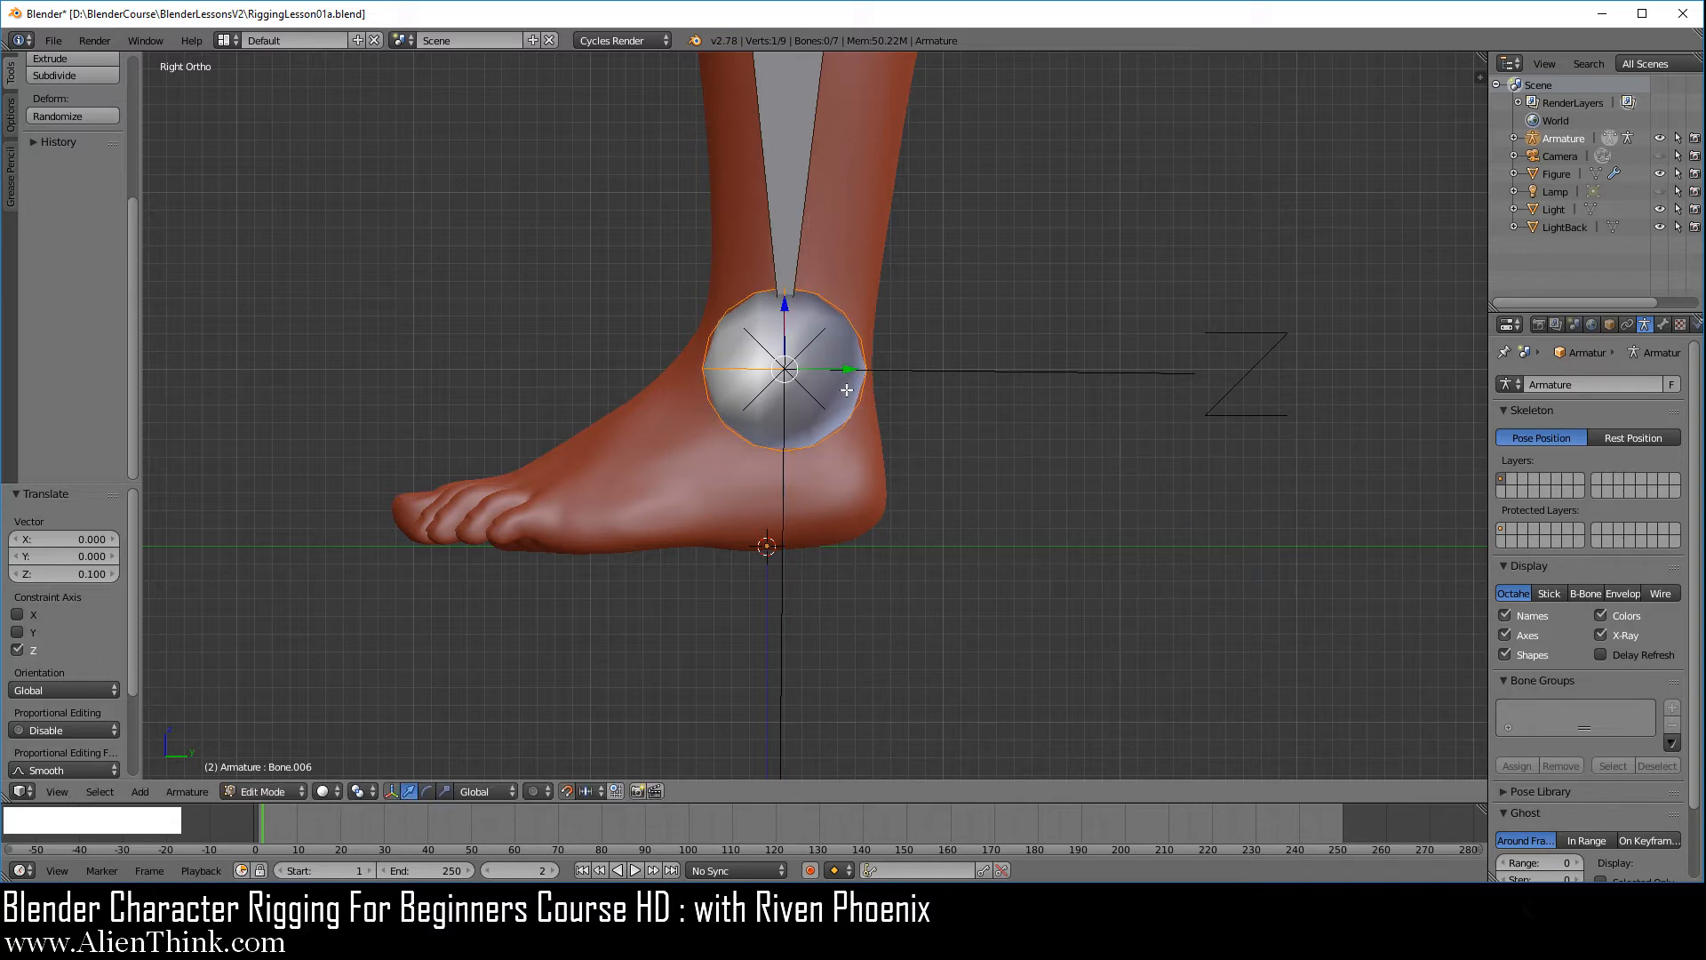
Subdivide the leg bone with one cut into thigh and shin bones
{"action": "scroll", "coordinate": [862, 390], "scroll_direction": "down", "scroll_amount": 6}
{"action": "middle_click_drag", "start_coordinate": [864, 389], "coordinate": [845, 362], "text": "shift"}
{"action": "scroll", "coordinate": [819, 586], "scroll_direction": "up", "scroll_amount": 2}
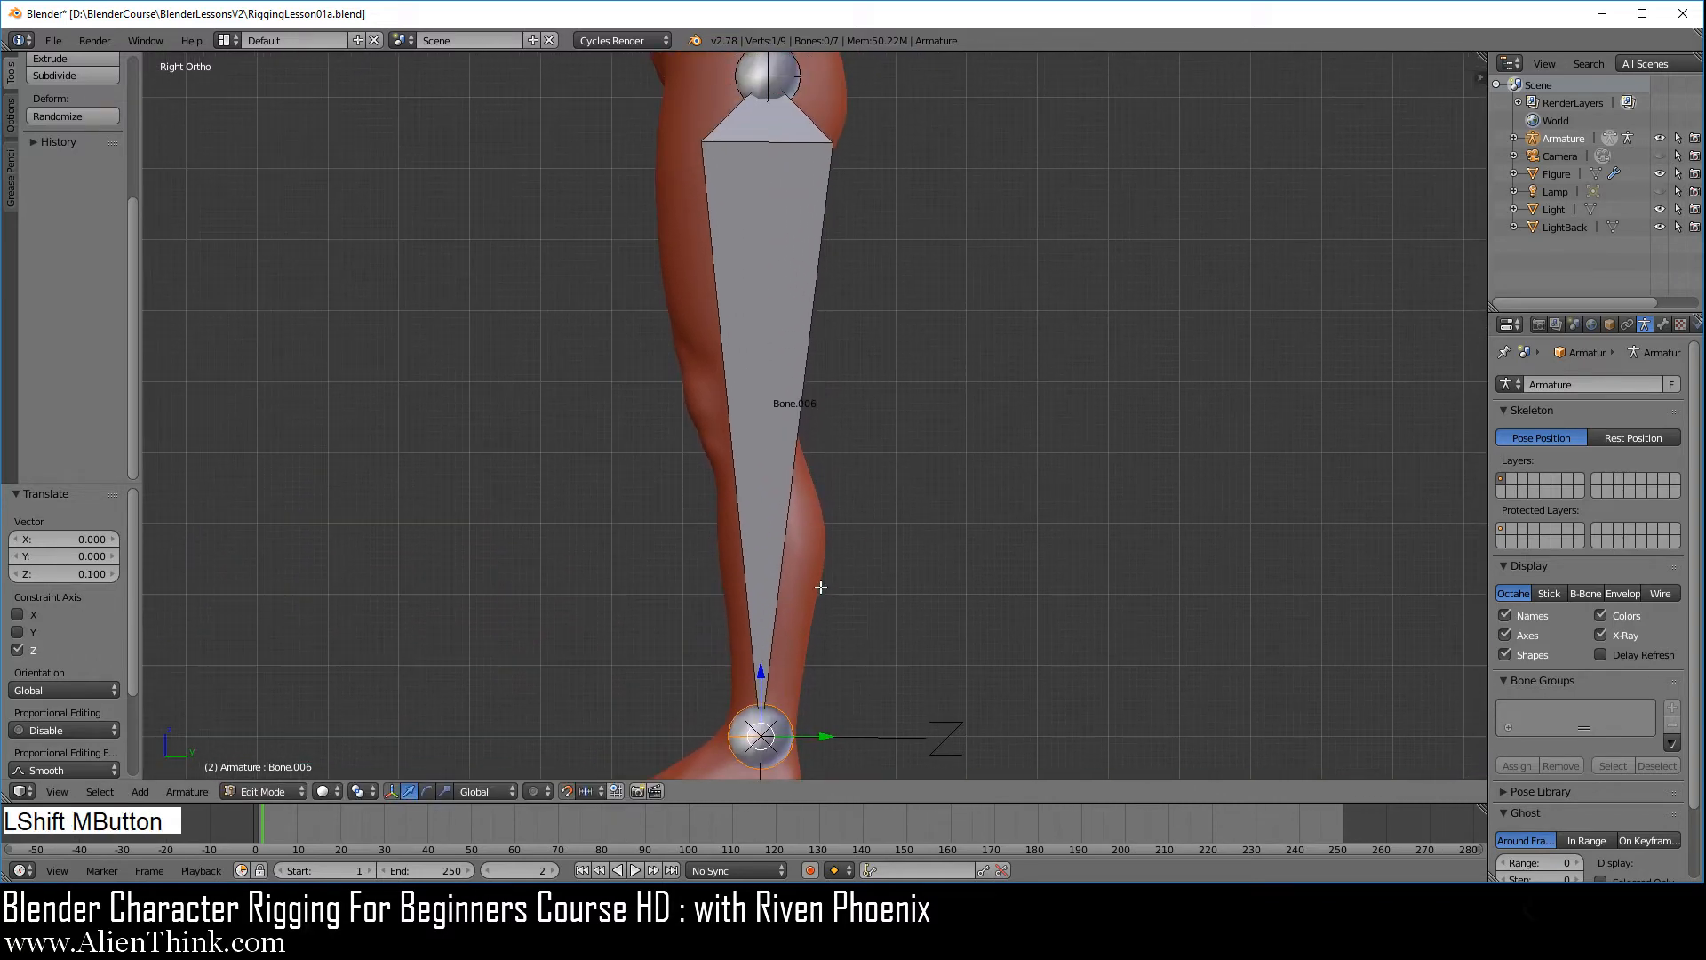
{"action": "right_click", "coordinate": [775, 388]}
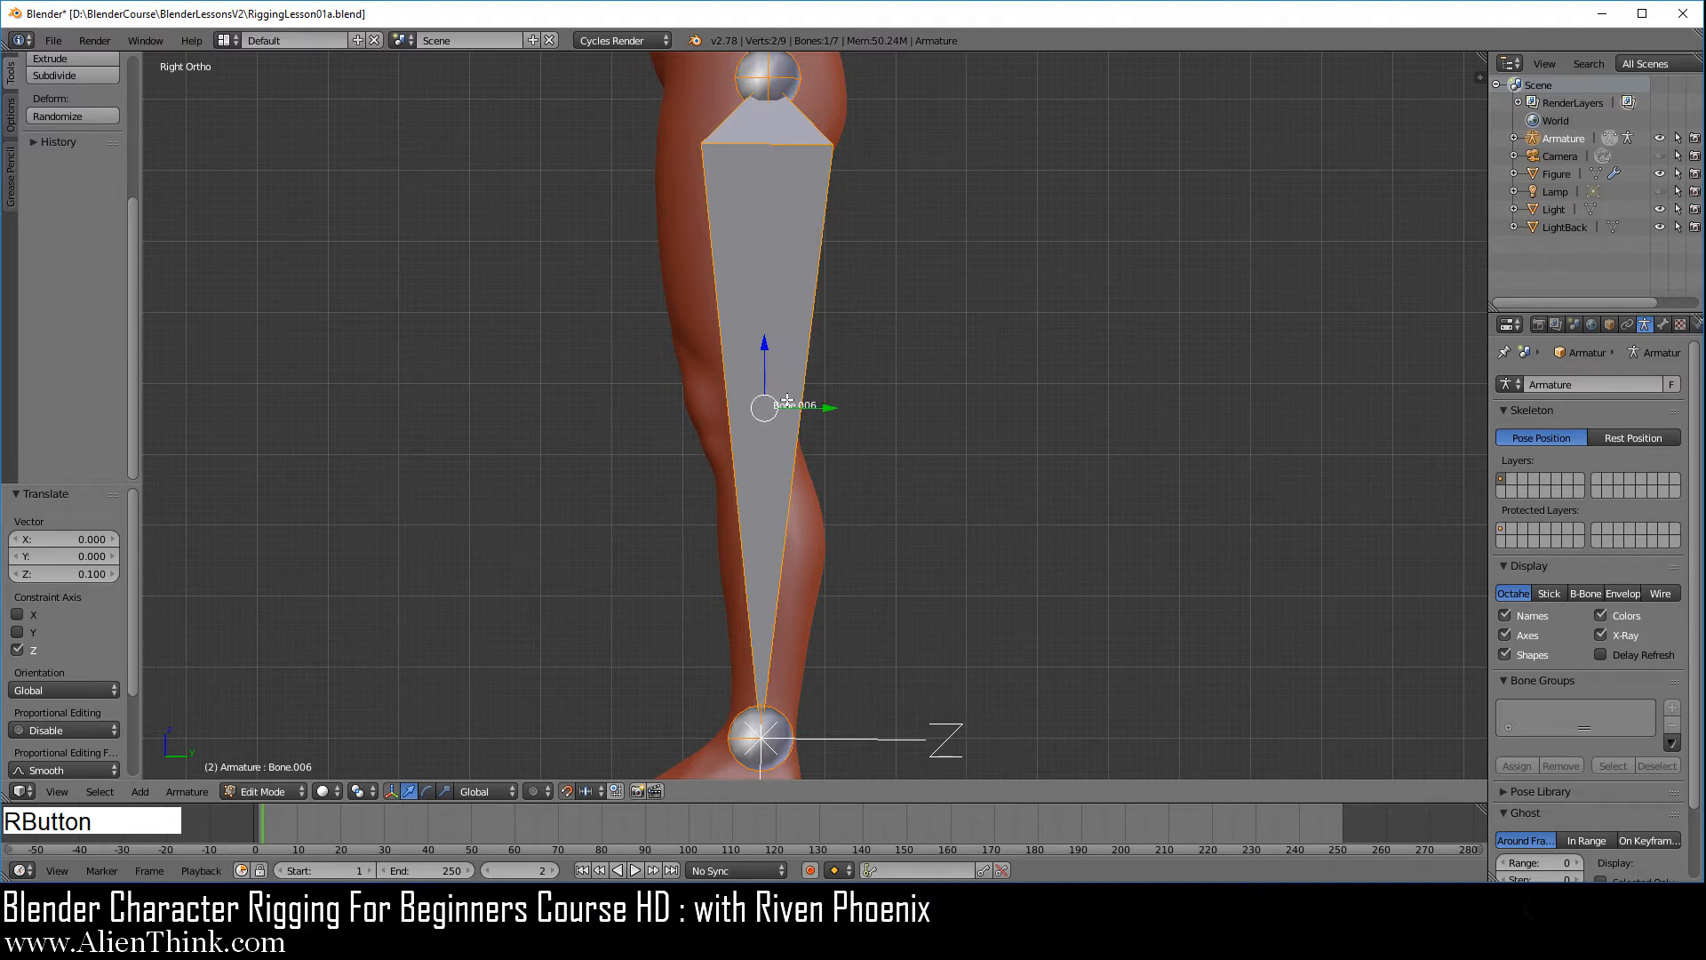
{"action": "key", "text": "w"}
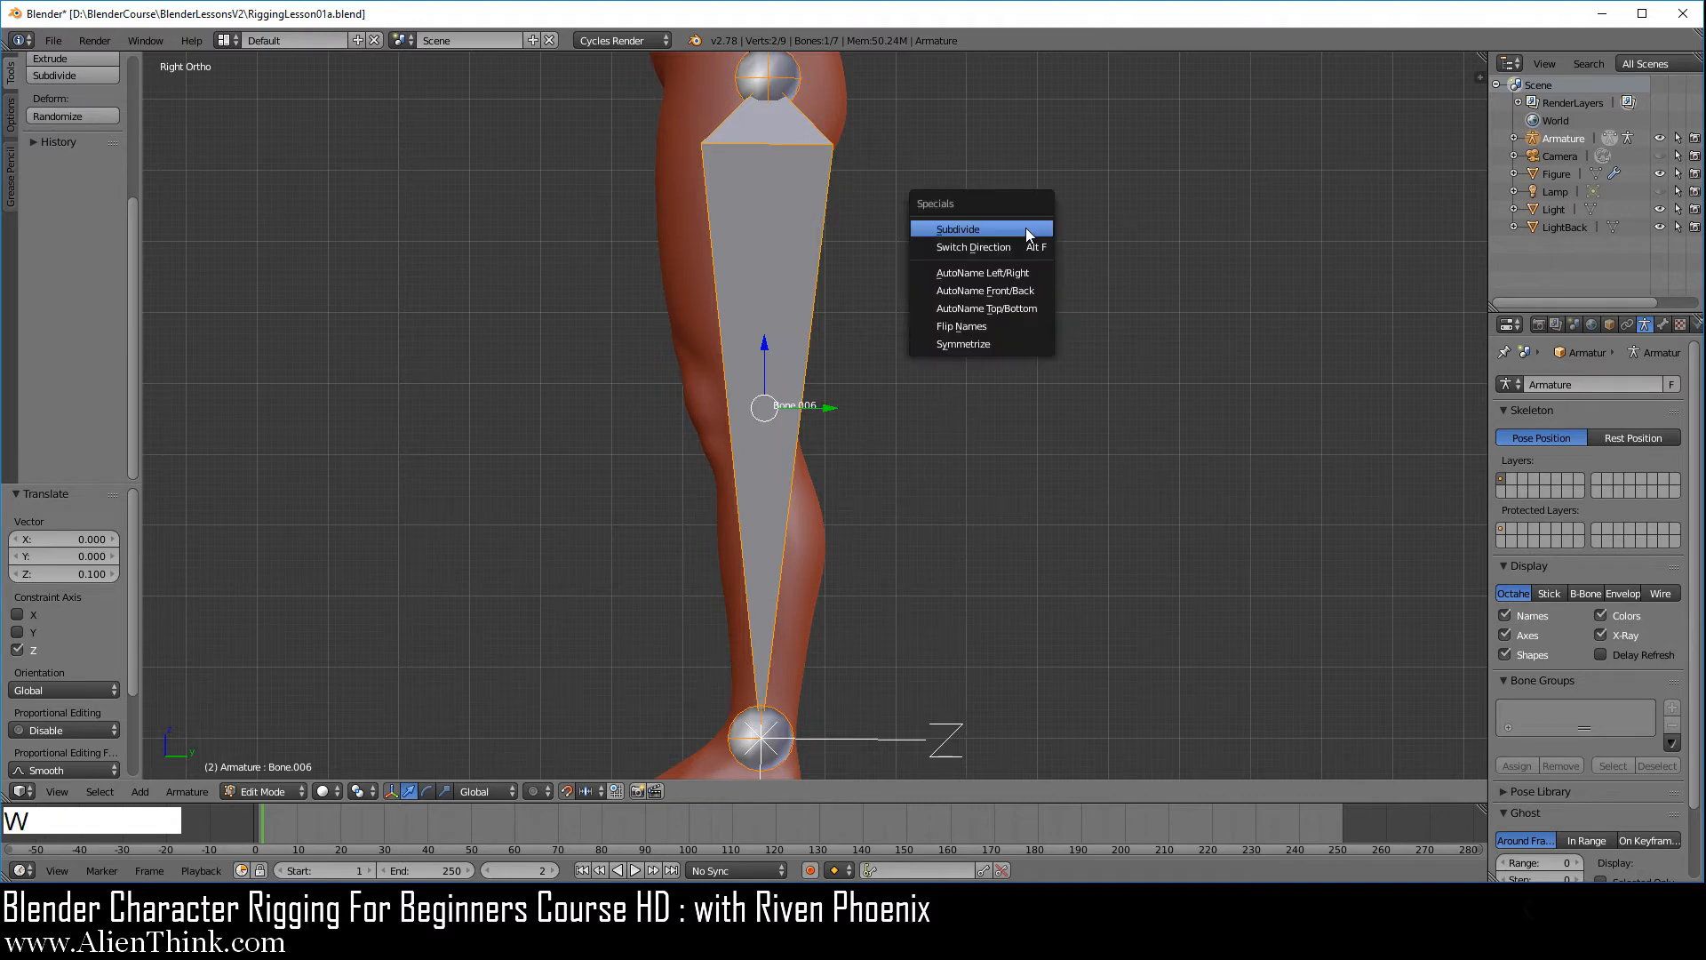
{"action": "left_click", "coordinate": [1026, 228]}
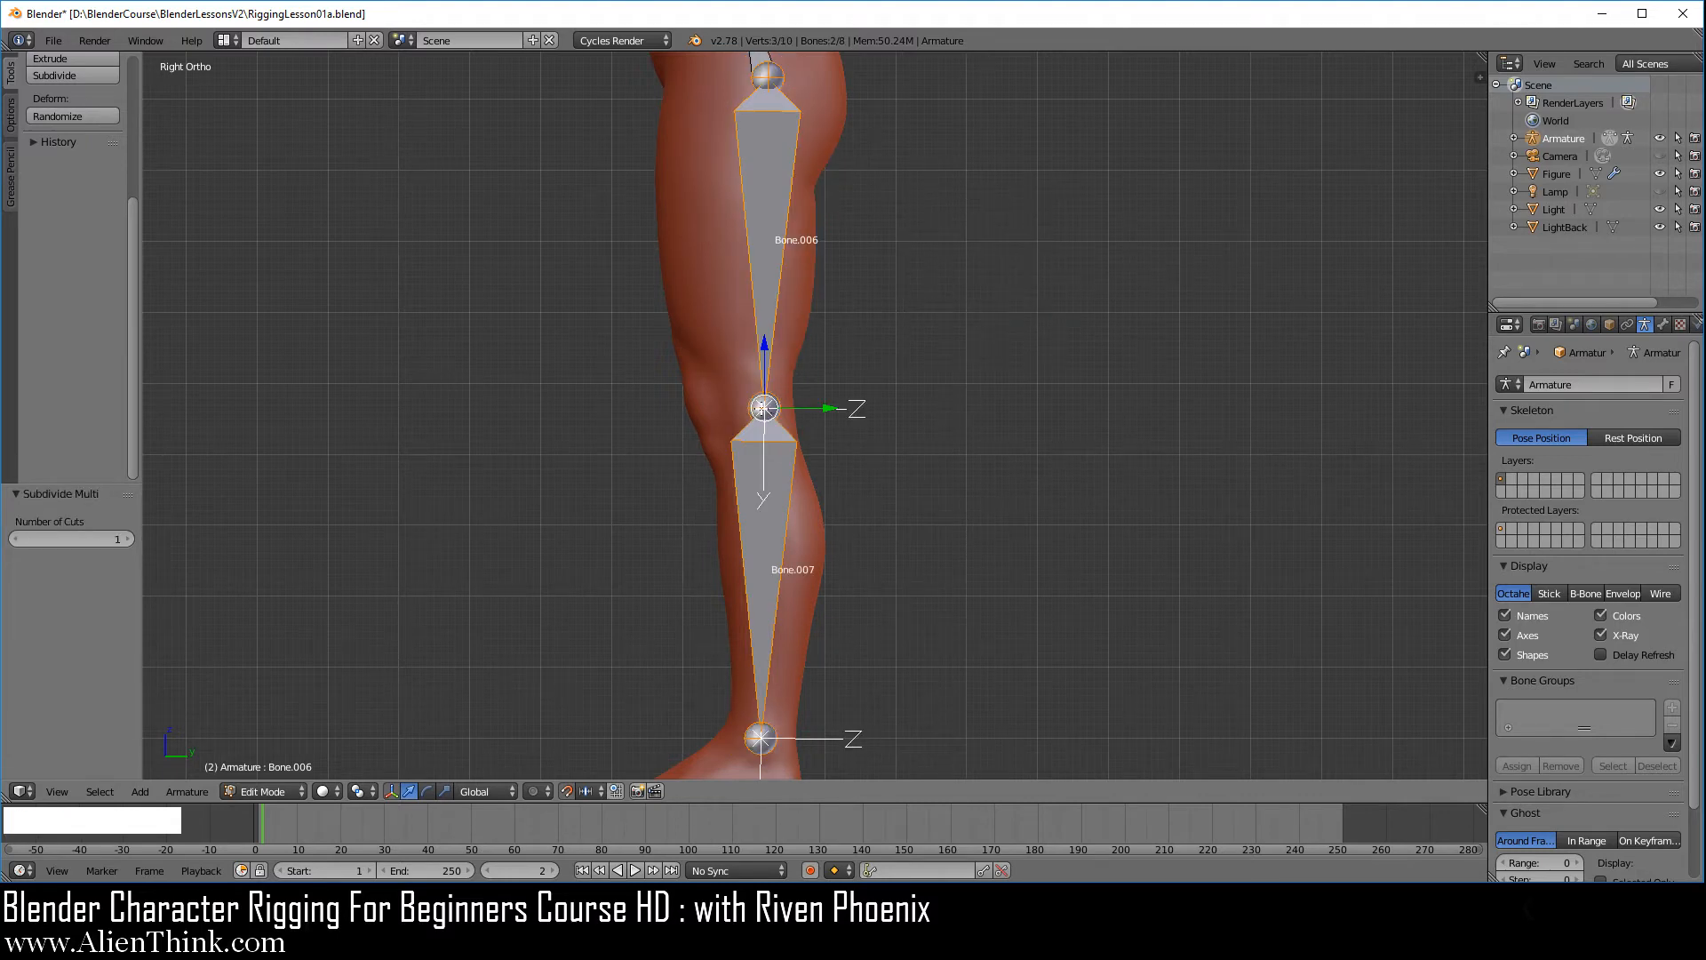
Fit the middle joint to the knee by moving it -0.02 along Y and -0.02 along Z
{"action": "right_click", "coordinate": [765, 408]}
{"action": "scroll", "coordinate": [783, 481], "scroll_direction": "up", "scroll_amount": 6}
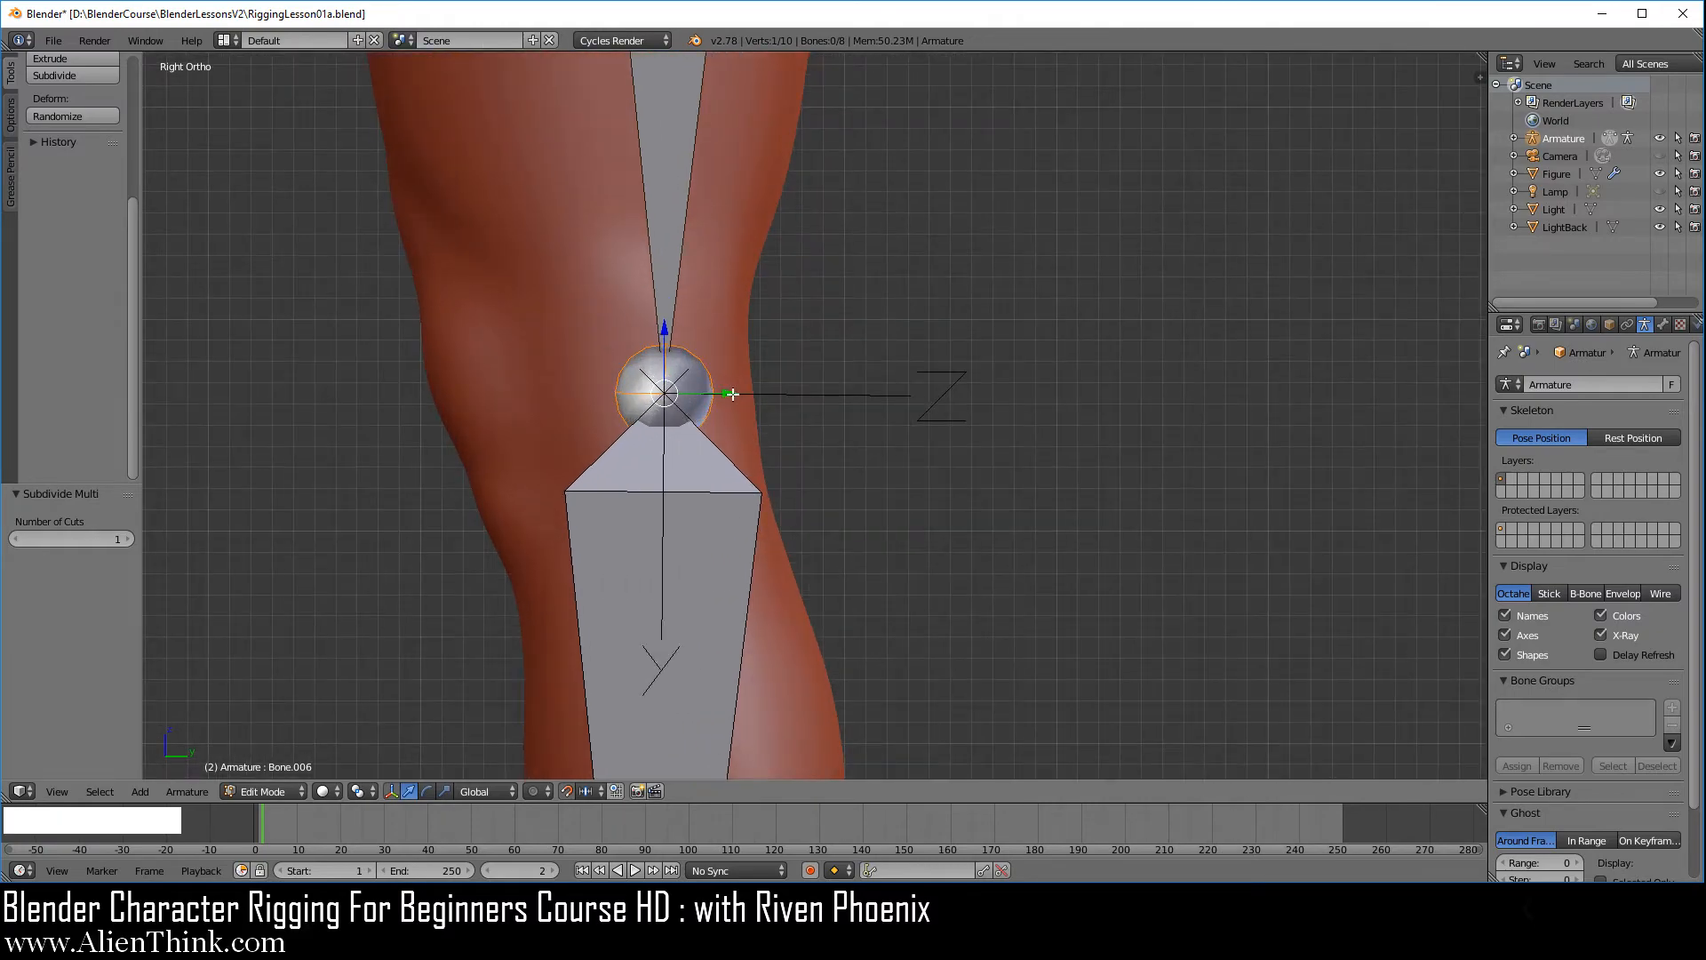
{"action": "left_click", "coordinate": [730, 392]}
{"action": "left_click_drag", "start_coordinate": [730, 392], "coordinate": [698, 393]}
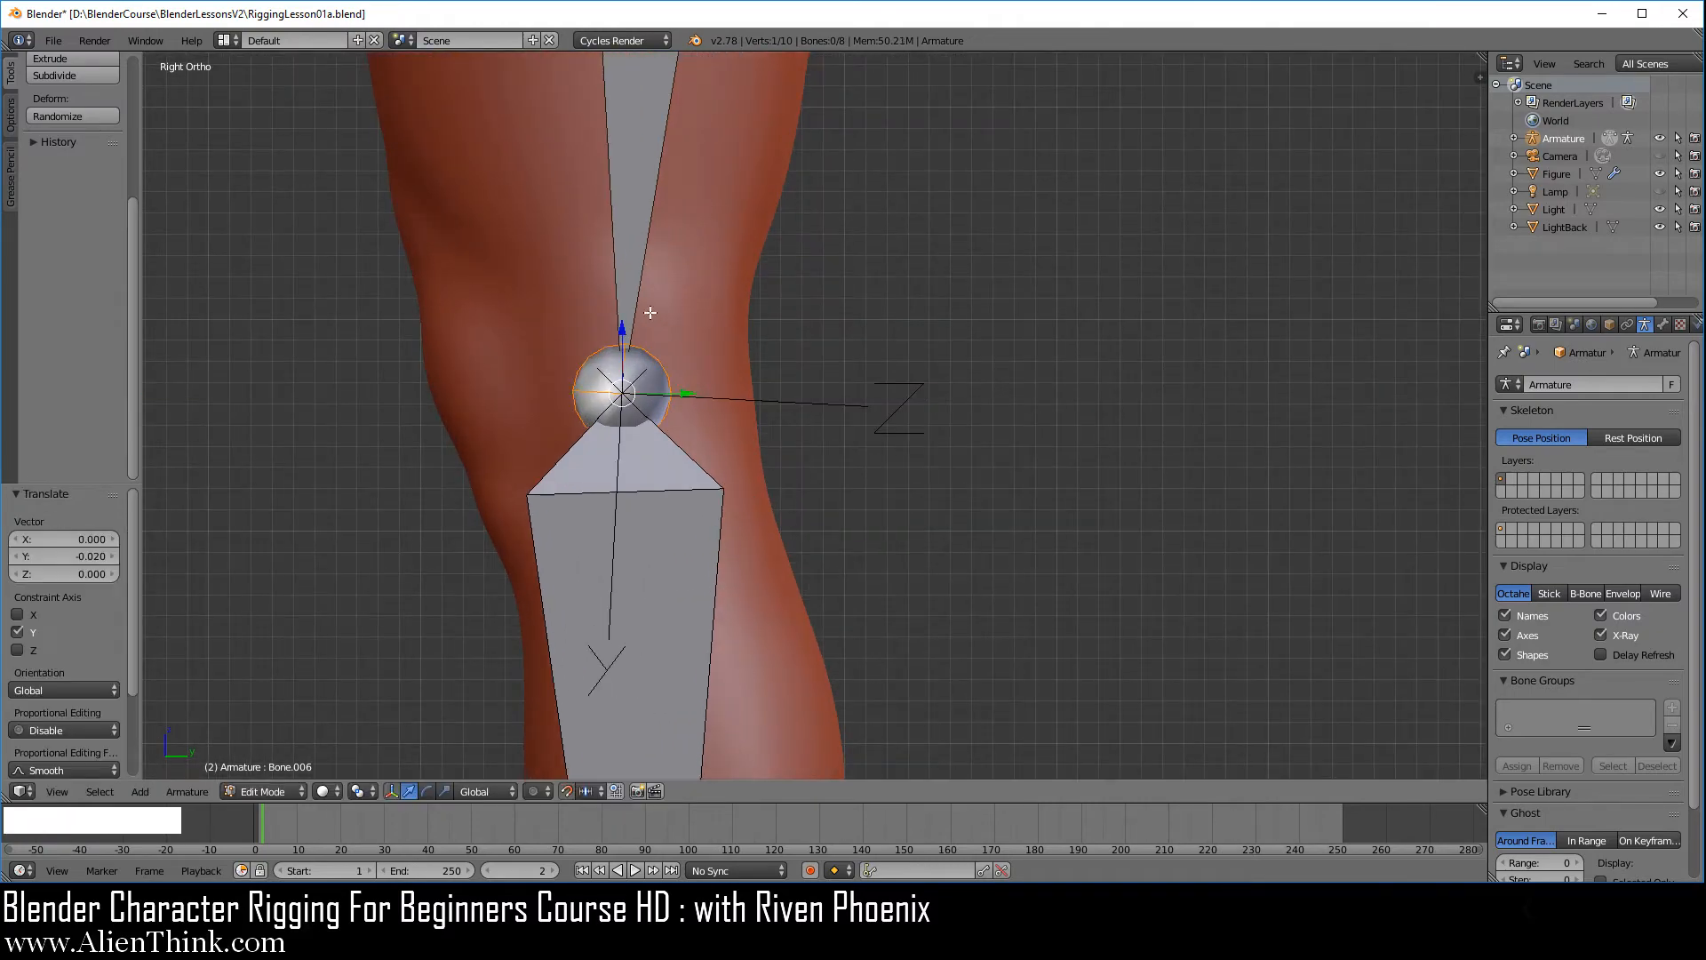
{"action": "left_click", "coordinate": [622, 330]}
{"action": "left_click_drag", "start_coordinate": [622, 330], "coordinate": [918, 539]}
Center the ankle joint in the foot from the front by moving it 0.01 along X
{"action": "key", "text": "KP_1"}
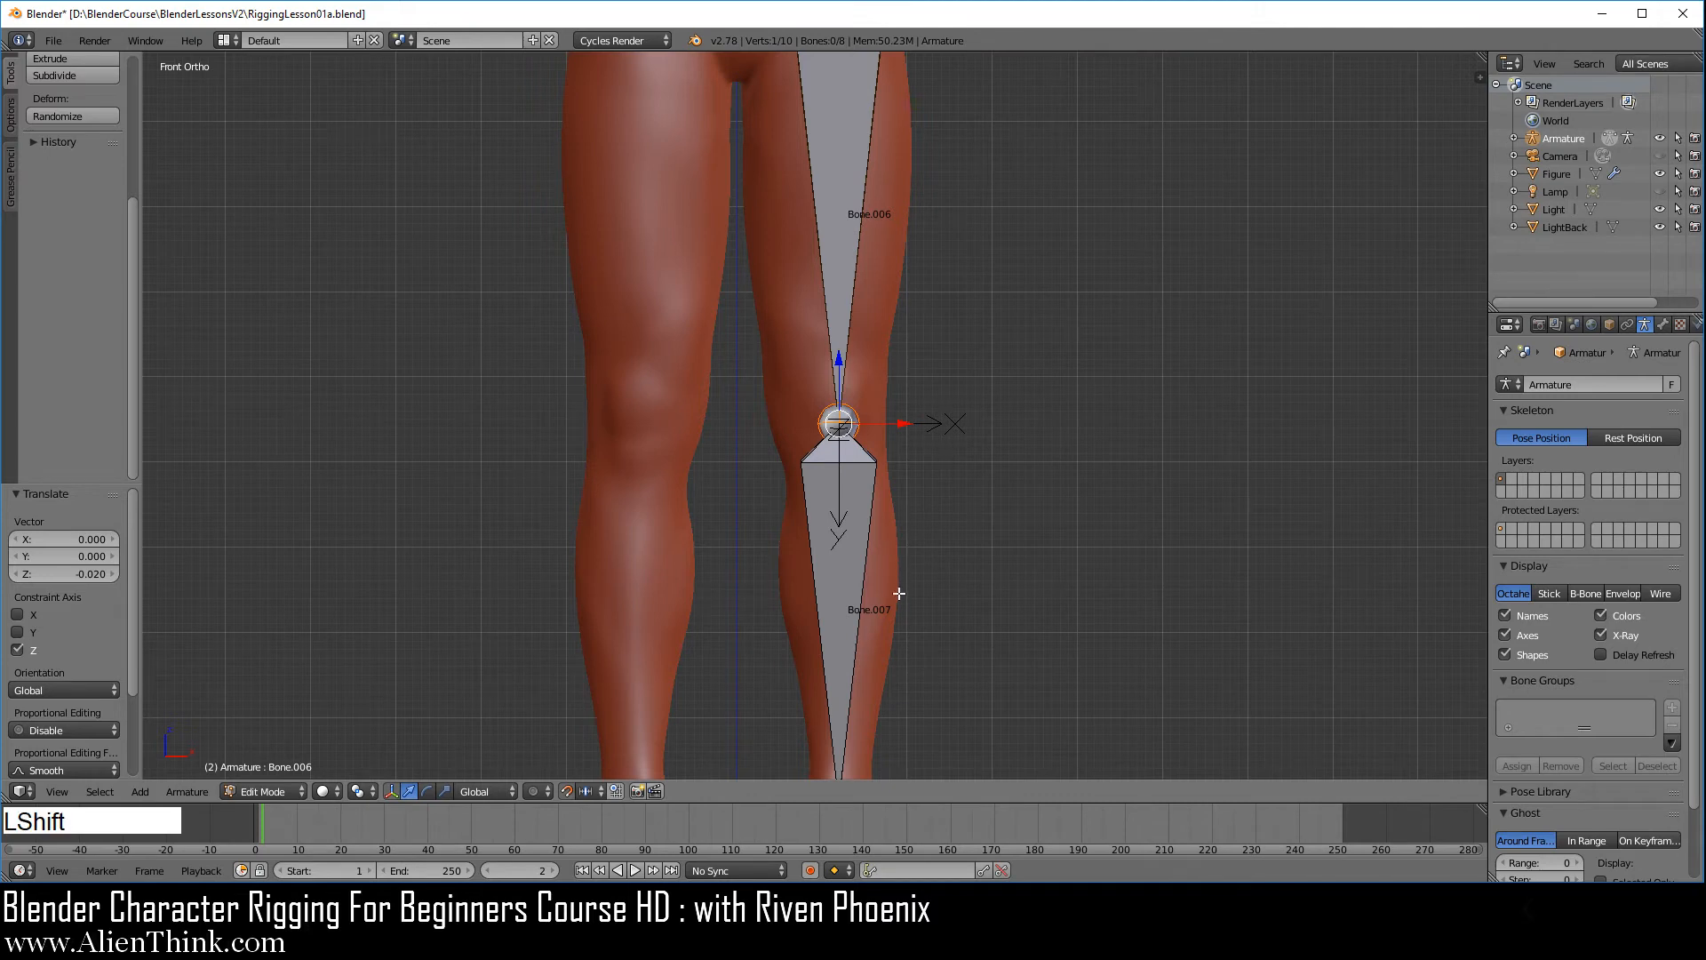
{"action": "middle_click_drag", "start_coordinate": [895, 636], "coordinate": [877, 279], "text": "shift"}
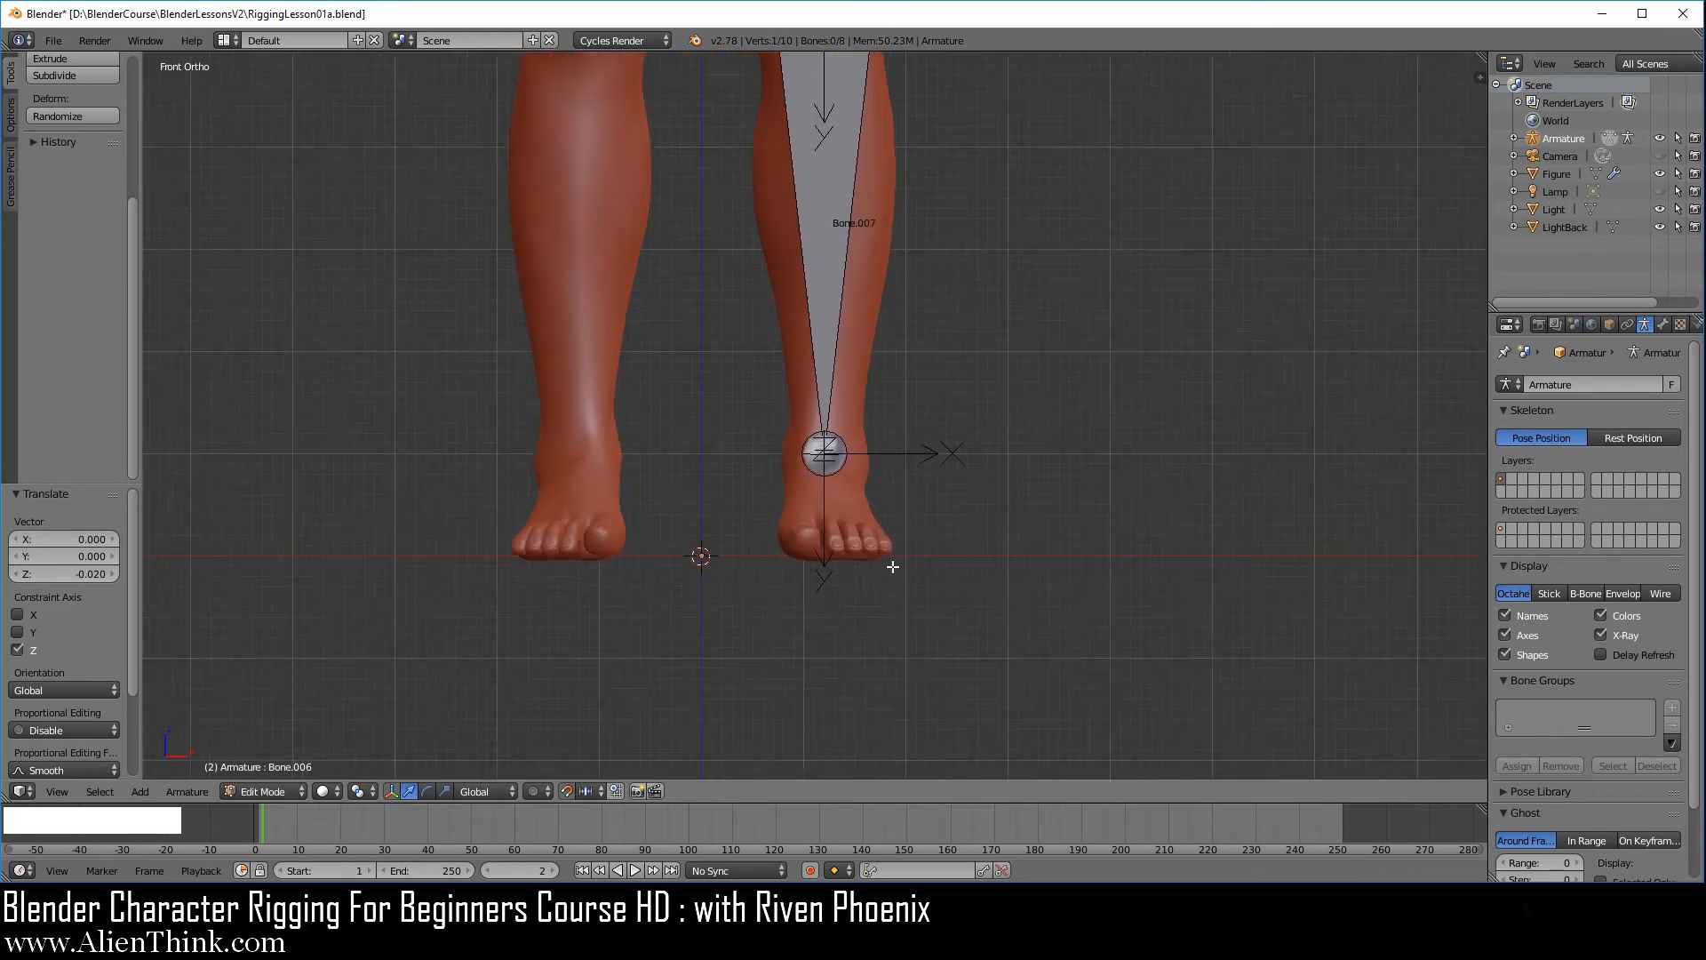
{"action": "scroll", "coordinate": [893, 566], "scroll_direction": "up", "scroll_amount": 5}
{"action": "right_click", "coordinate": [866, 498]}
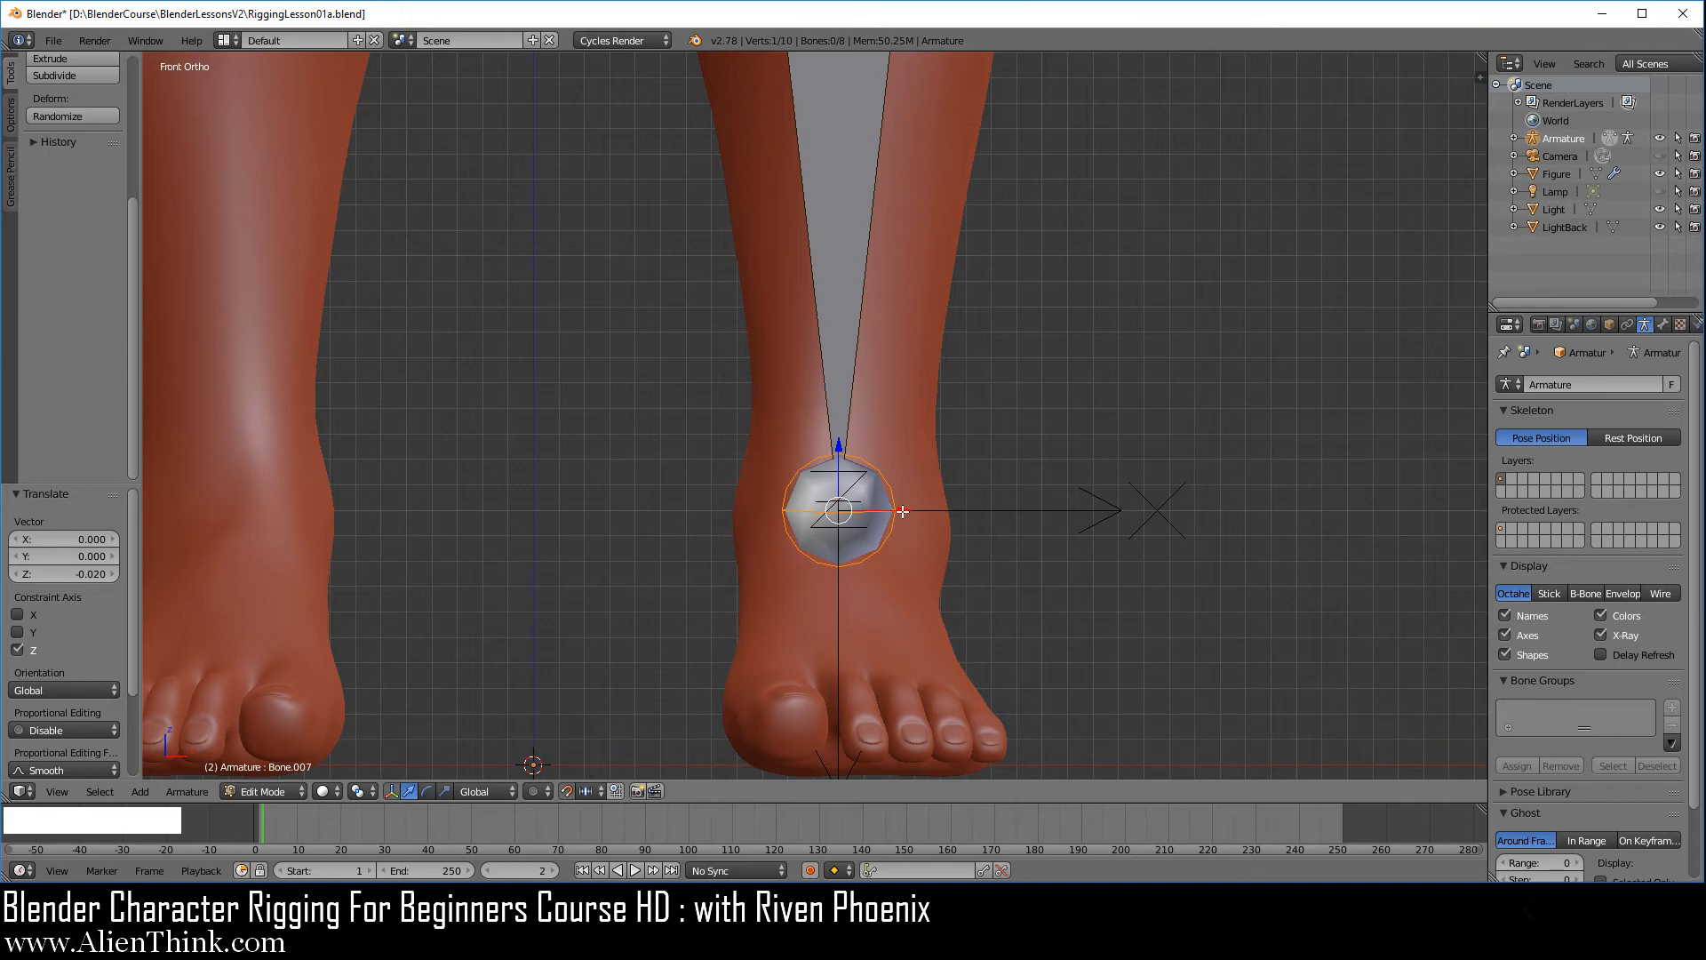
{"action": "left_click_drag", "start_coordinate": [902, 511], "coordinate": [916, 510]}
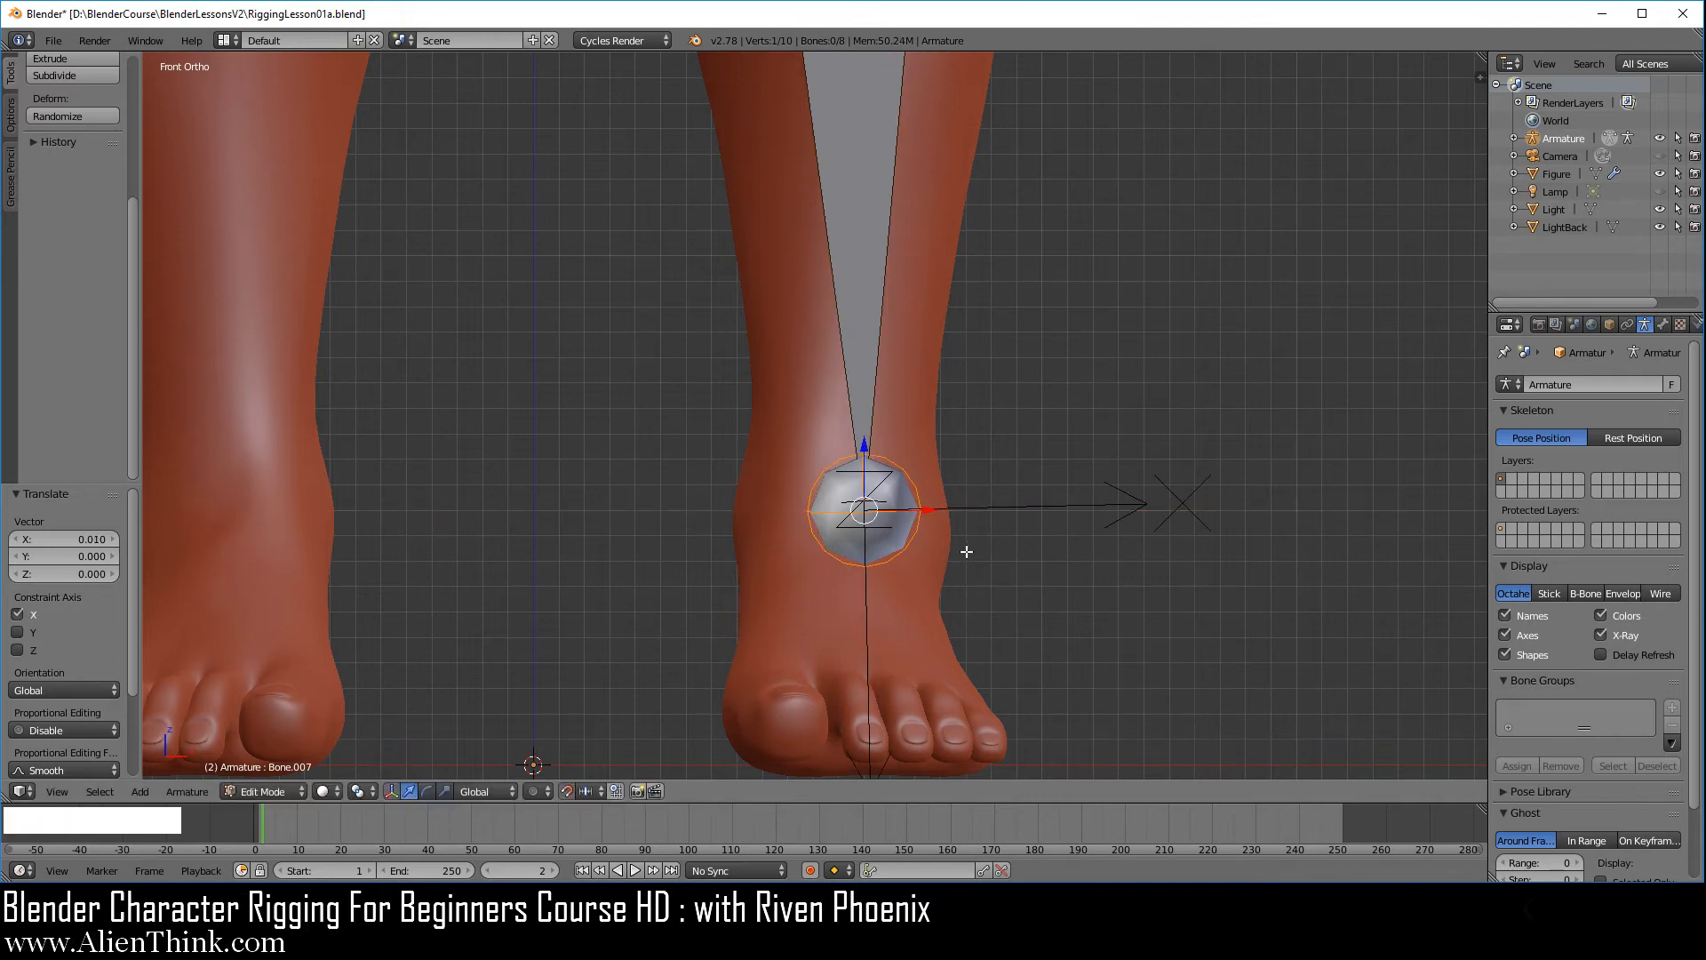
Extrude a foot bone from the ankle joint and move its tip -0.2 along Y in the side view
{"action": "key", "text": "3"}
{"action": "scroll", "coordinate": [773, 578], "scroll_direction": "down", "scroll_amount": 5}
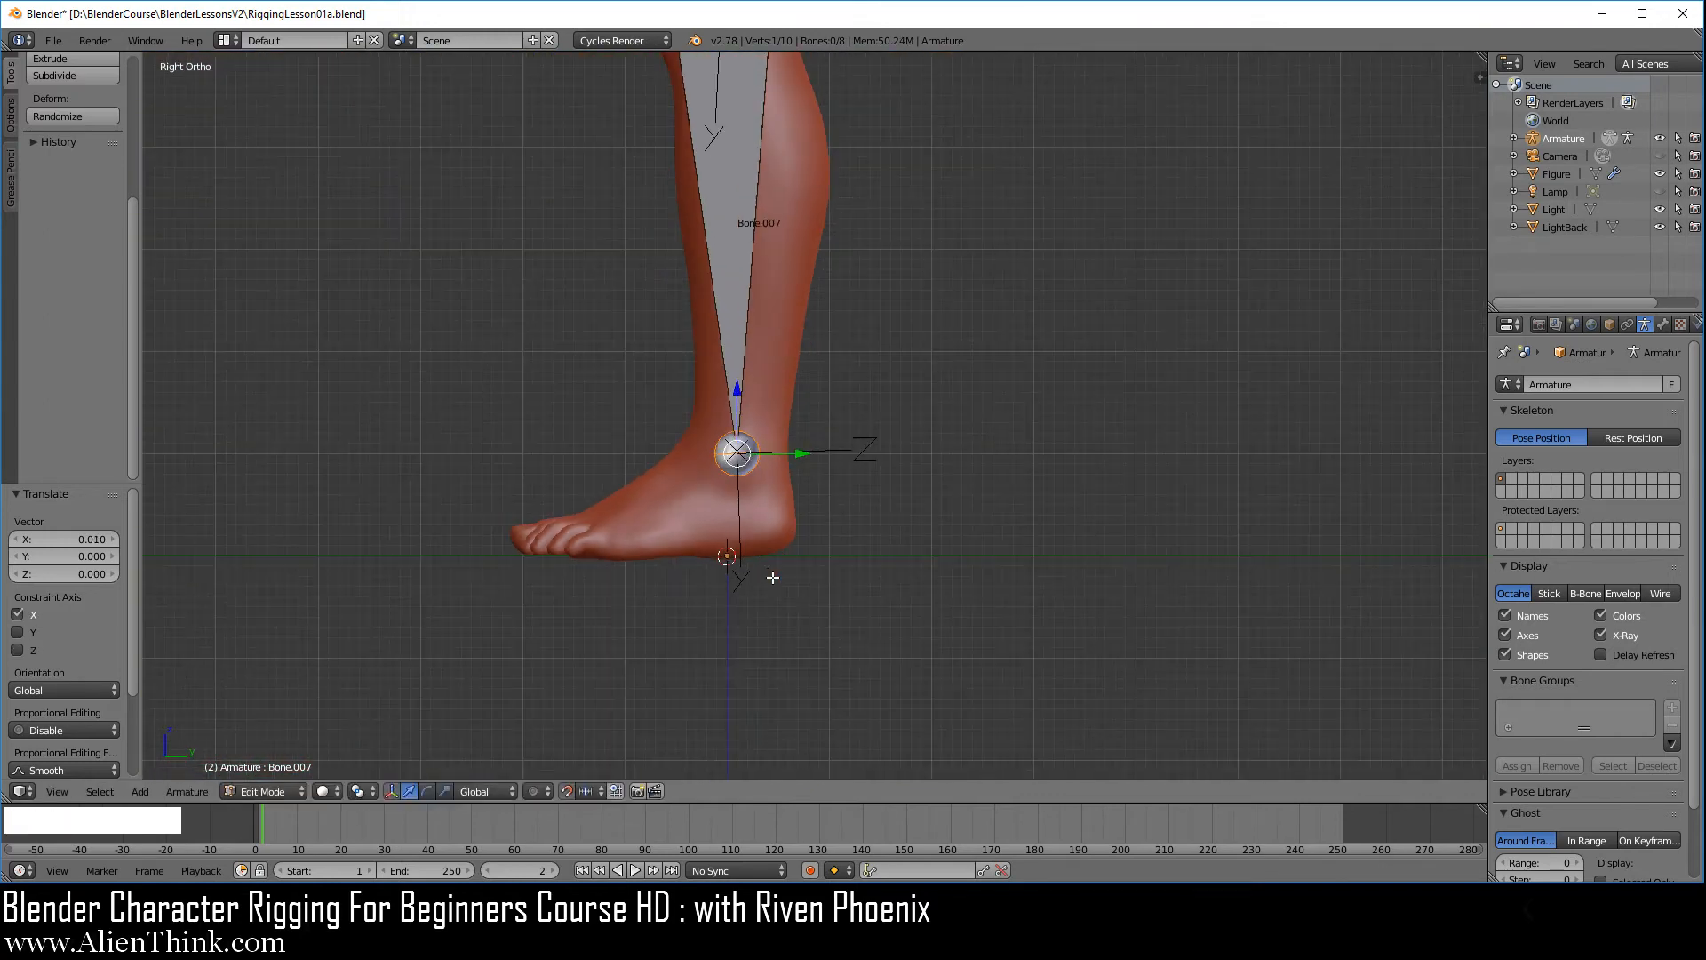
{"action": "middle_click_drag", "start_coordinate": [673, 510], "coordinate": [832, 537], "text": "shift"}
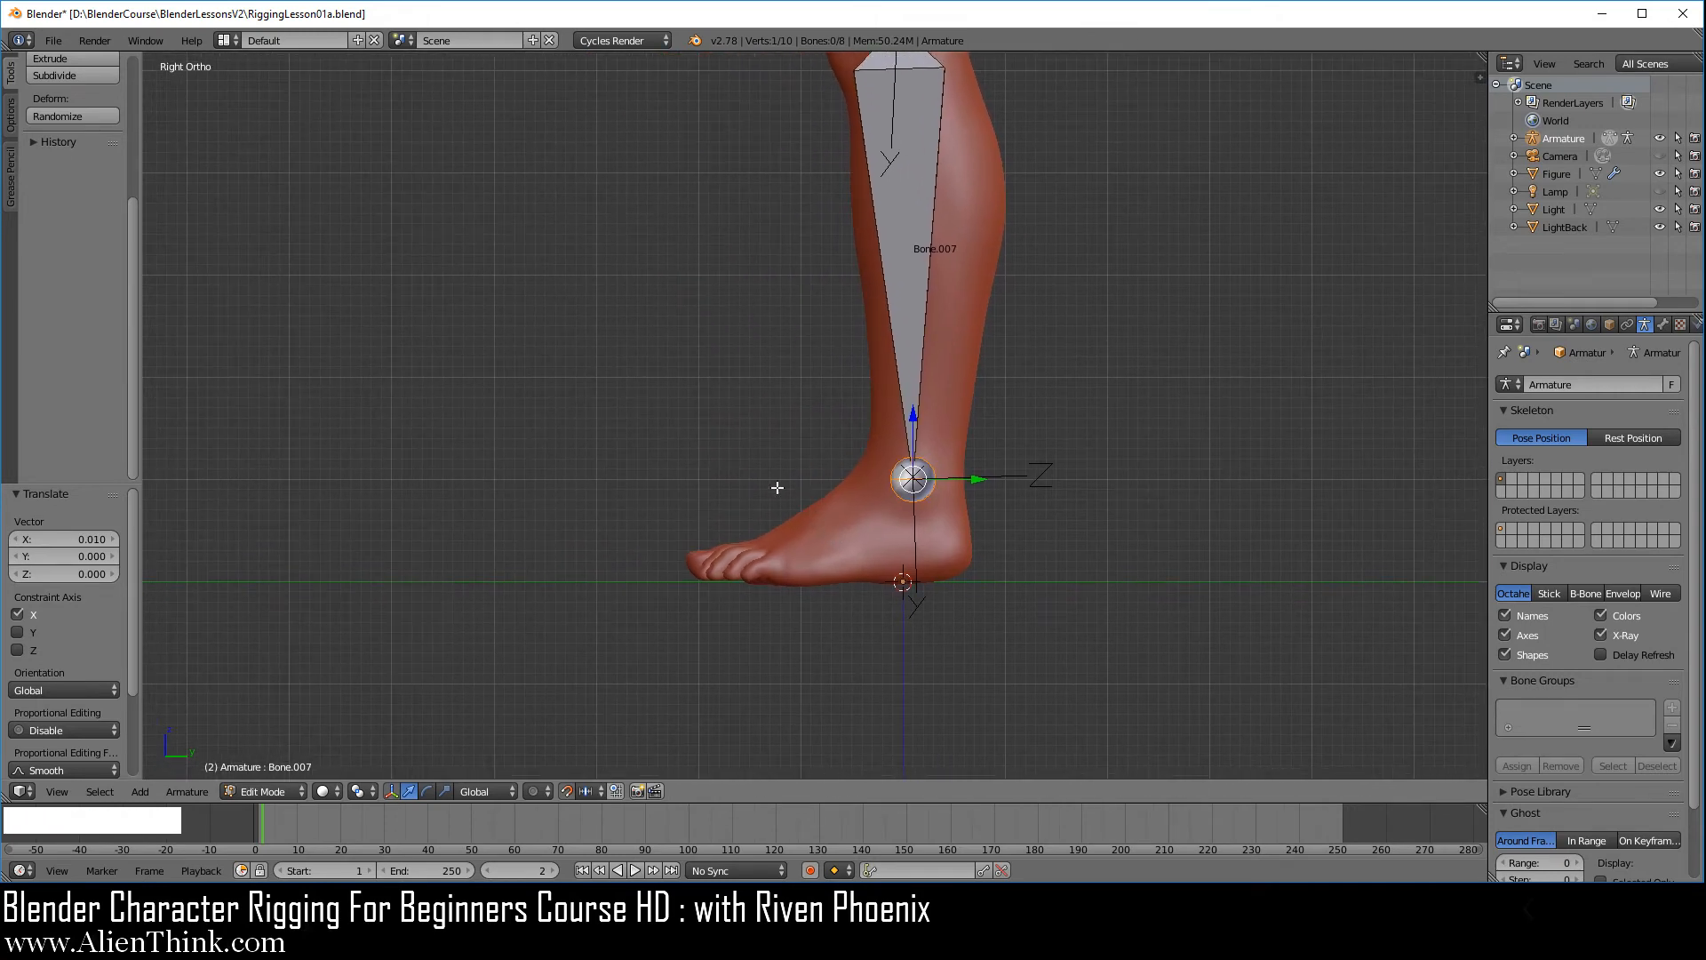
{"action": "scroll", "coordinate": [751, 560], "scroll_direction": "up", "scroll_amount": 1}
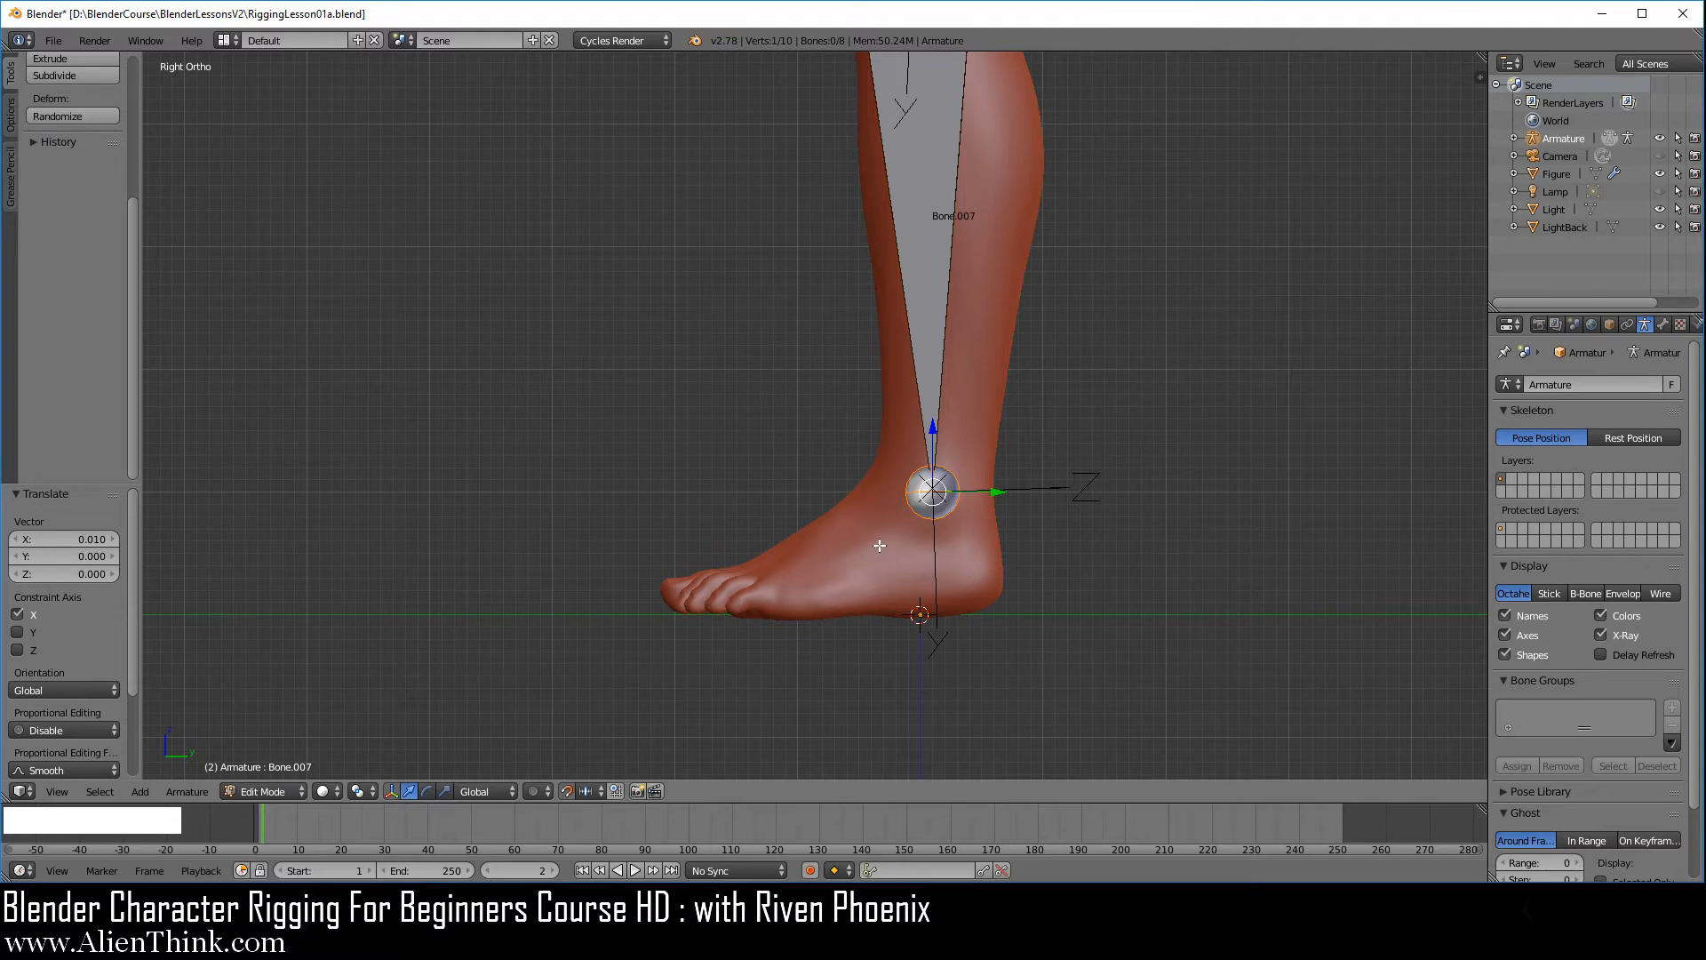
{"action": "scroll", "coordinate": [880, 545], "scroll_direction": "down", "scroll_amount": 5}
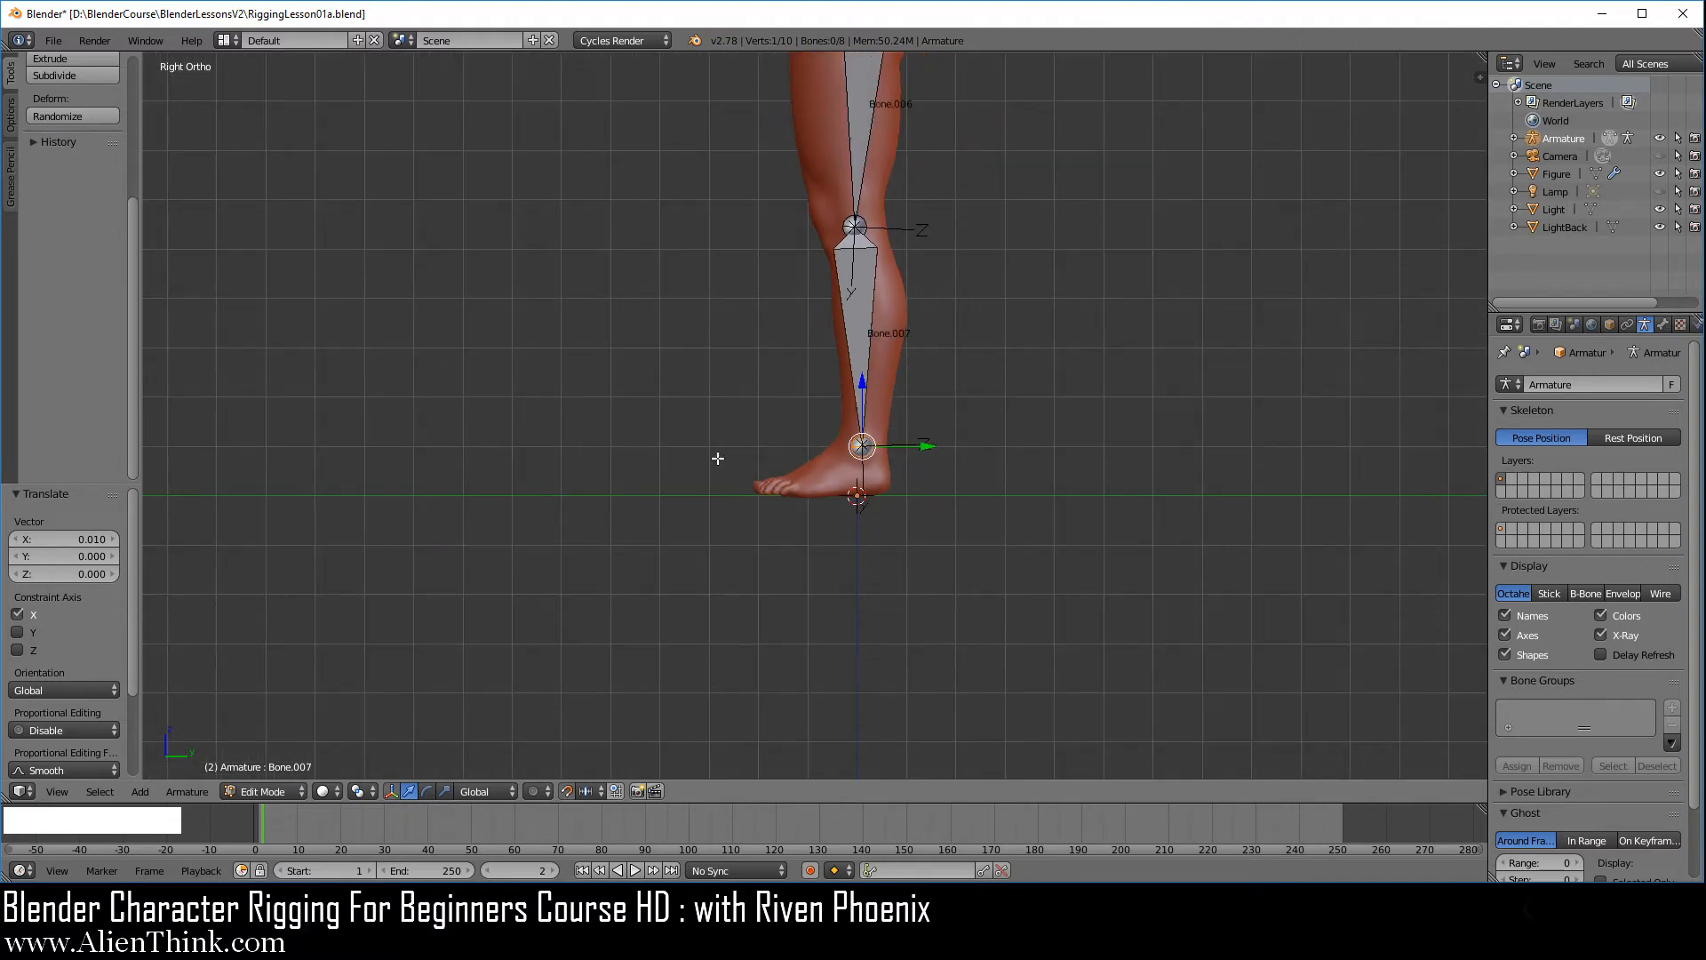
{"action": "key", "text": "e"}
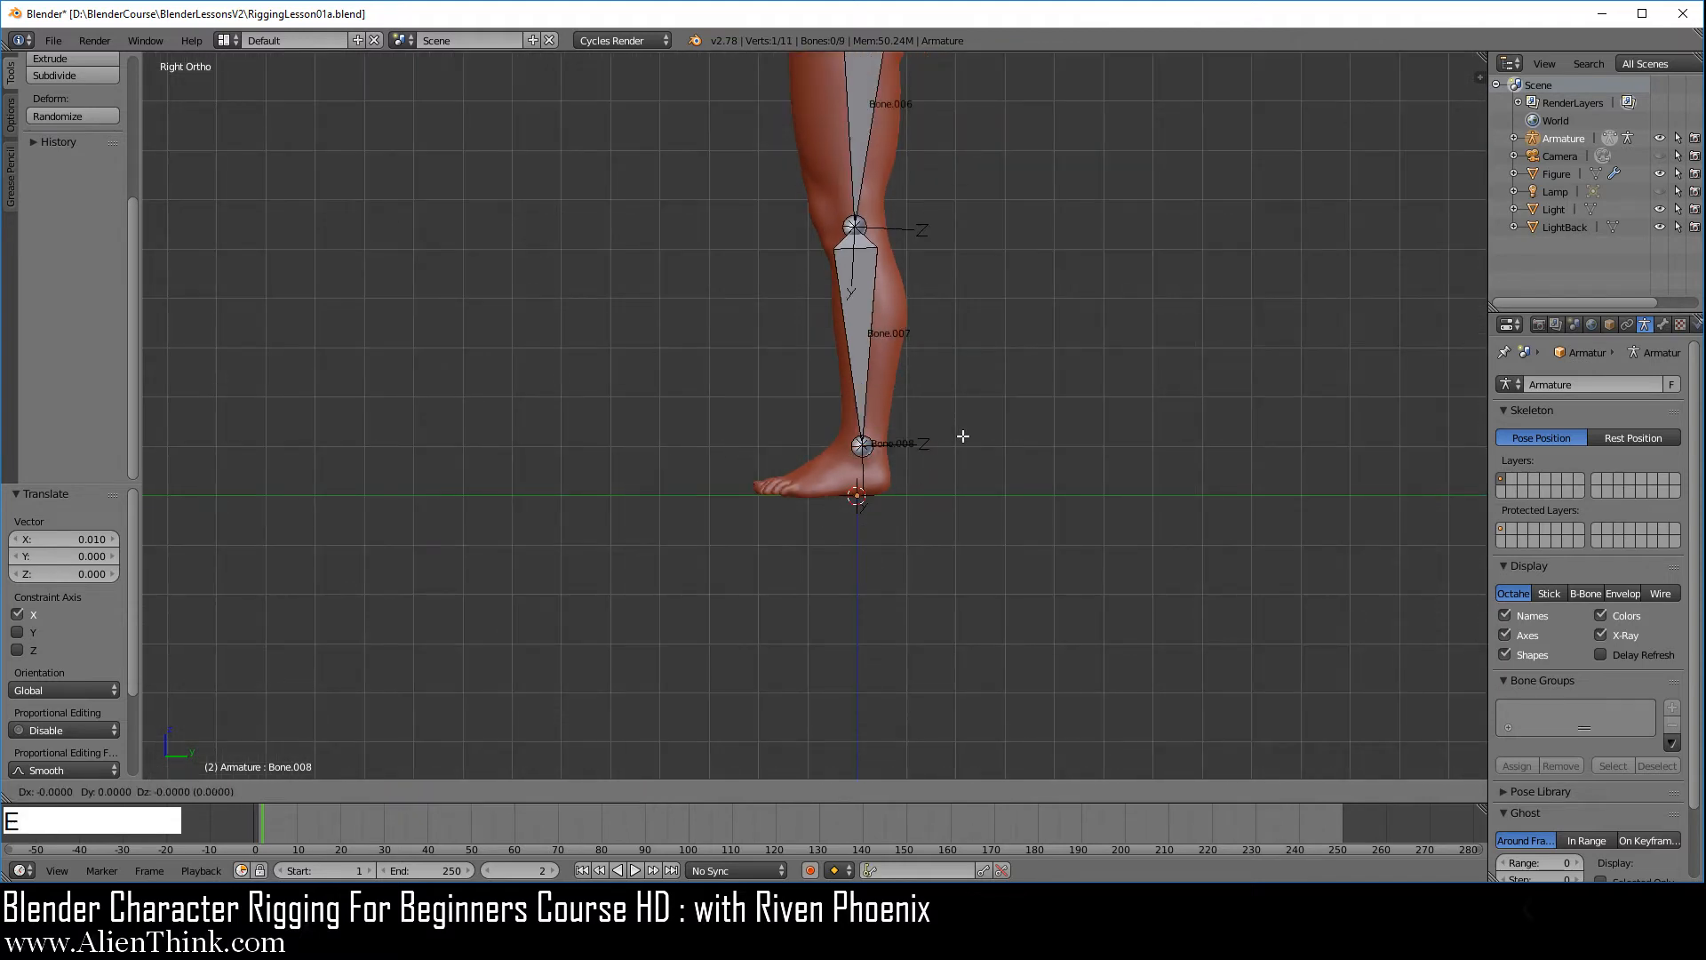
{"action": "right_click", "coordinate": [1191, 350]}
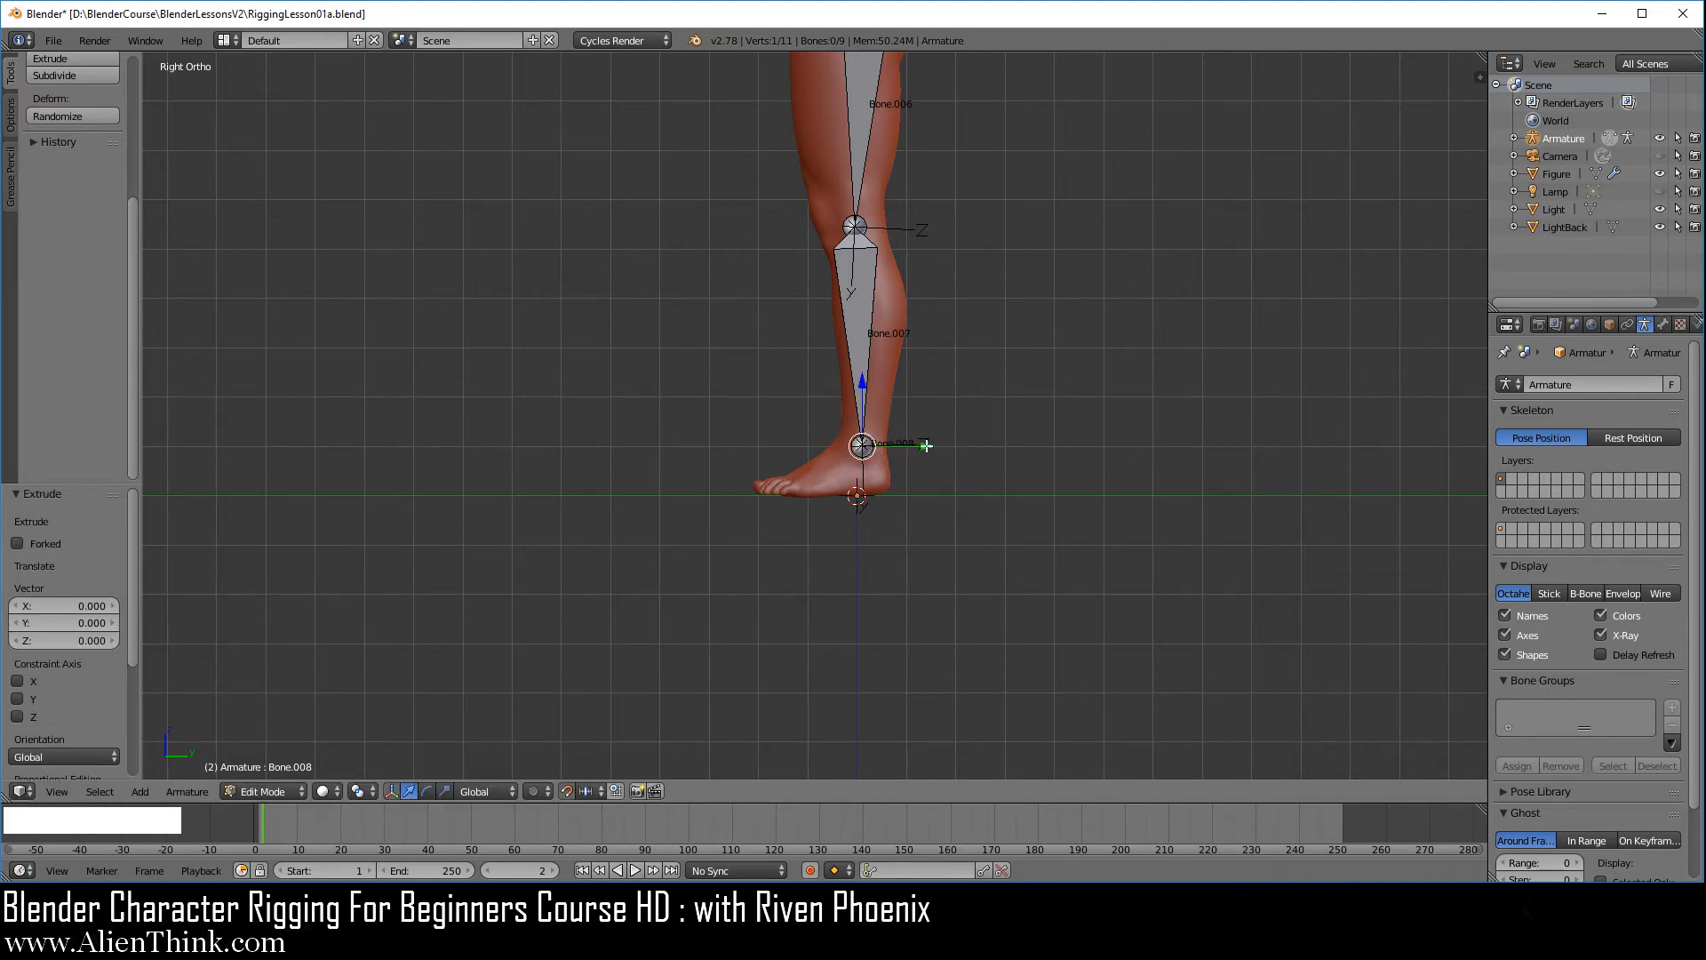
{"action": "left_click", "coordinate": [926, 445]}
{"action": "left_click_drag", "start_coordinate": [926, 445], "coordinate": [813, 446]}
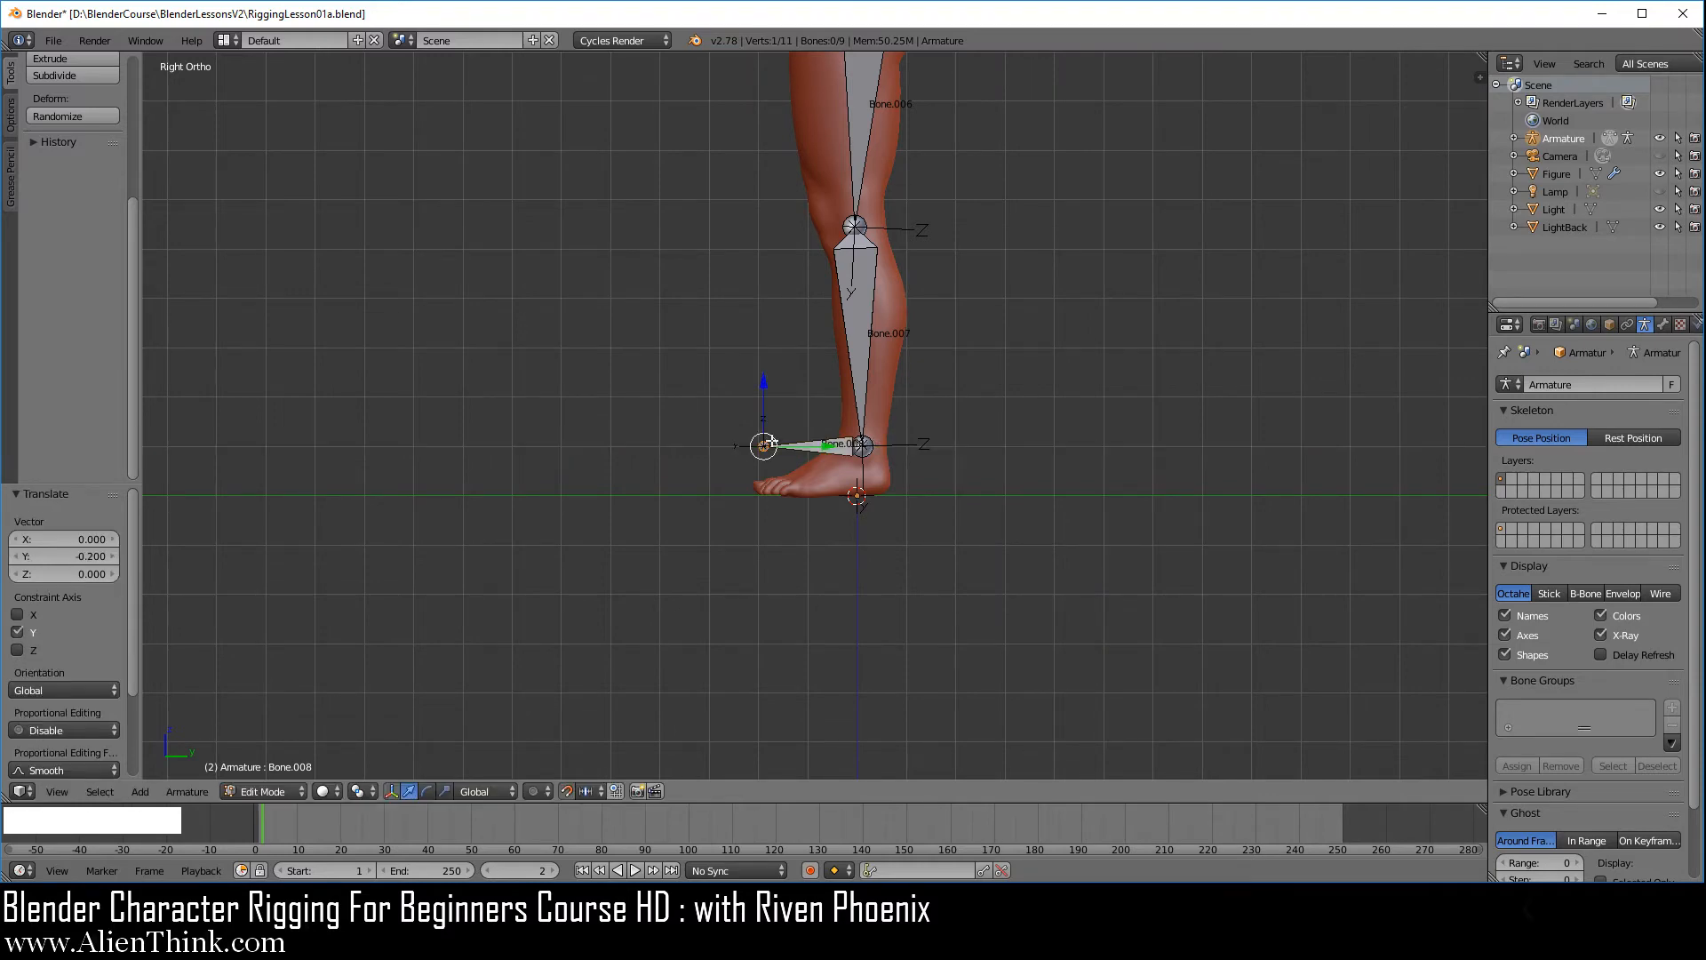
Fit the foot bone's tip to the toes by moving it -0.02 along Y and -0.08 along Z
{"action": "scroll", "coordinate": [748, 556], "scroll_direction": "up", "scroll_amount": 7}
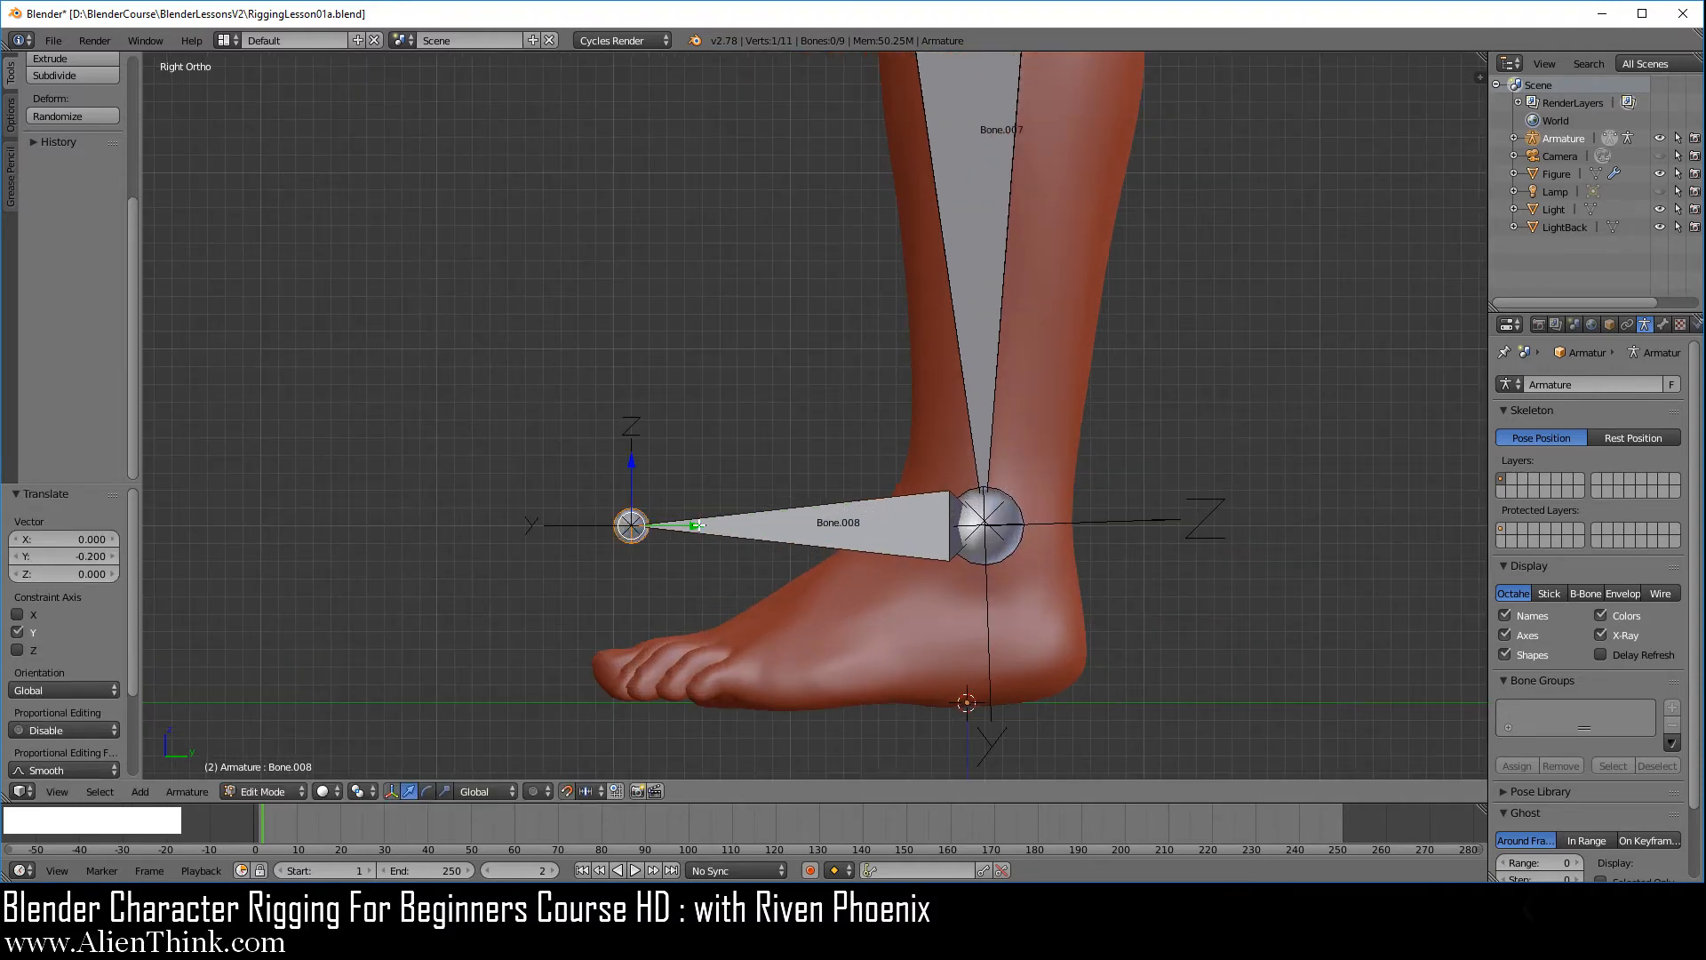
{"action": "left_click_drag", "start_coordinate": [695, 526], "coordinate": [654, 530]}
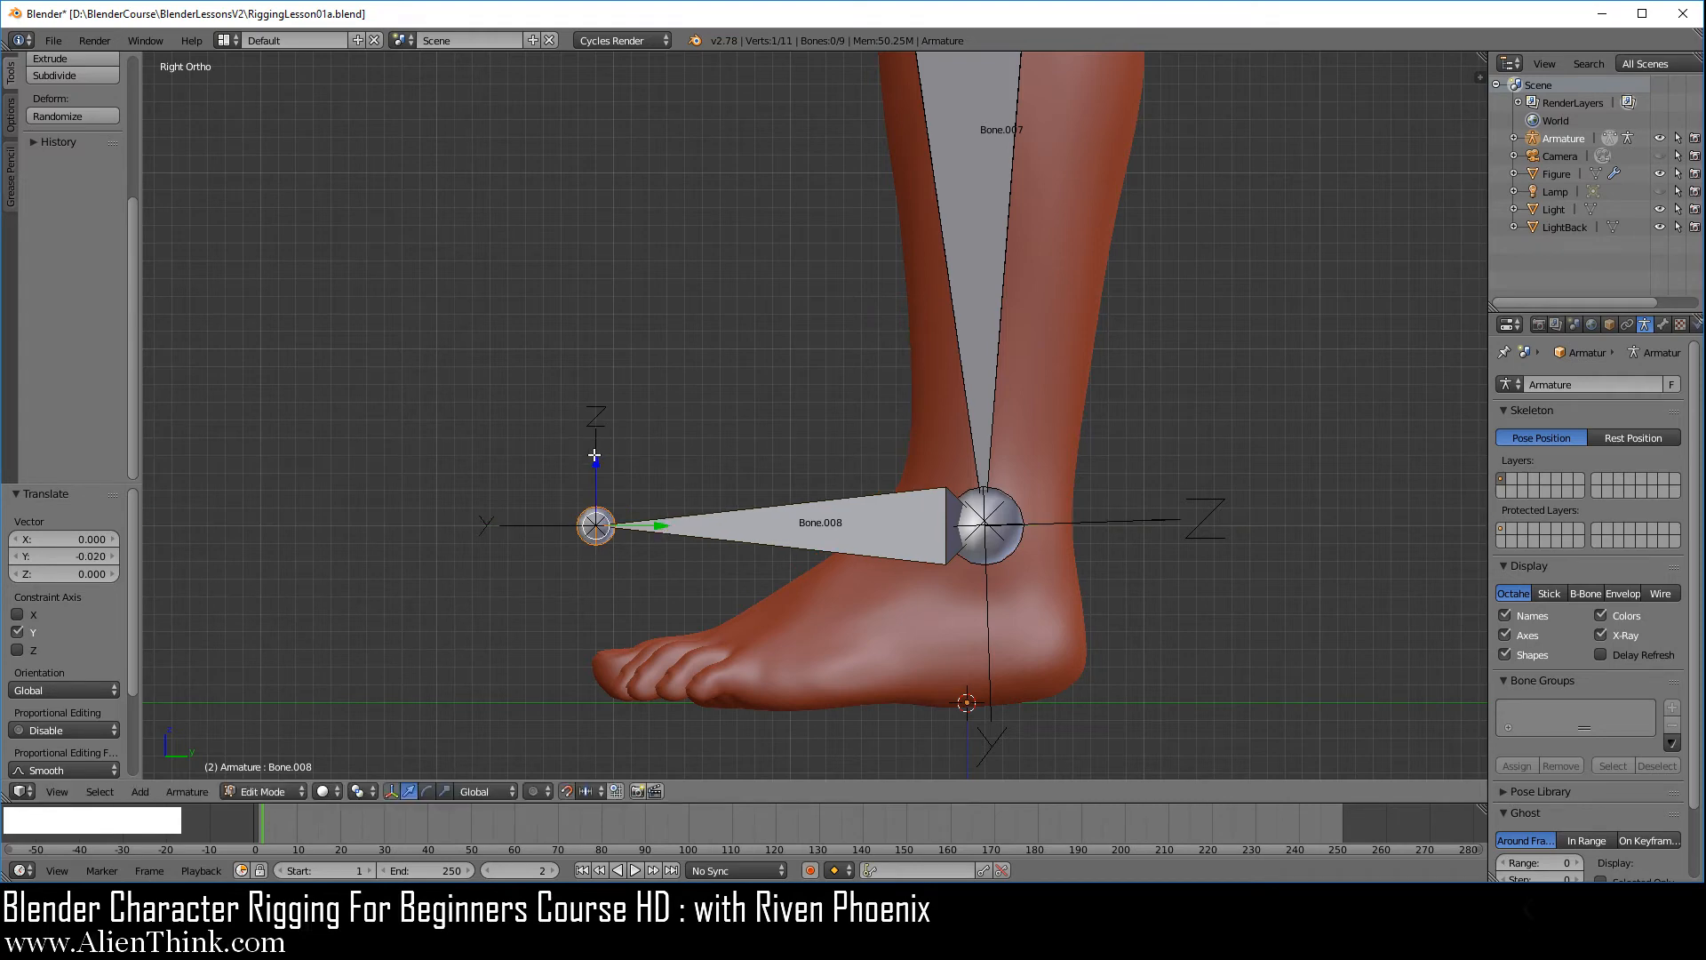
{"action": "left_click", "coordinate": [594, 455]}
{"action": "left_click_drag", "start_coordinate": [595, 456], "coordinate": [583, 598]}
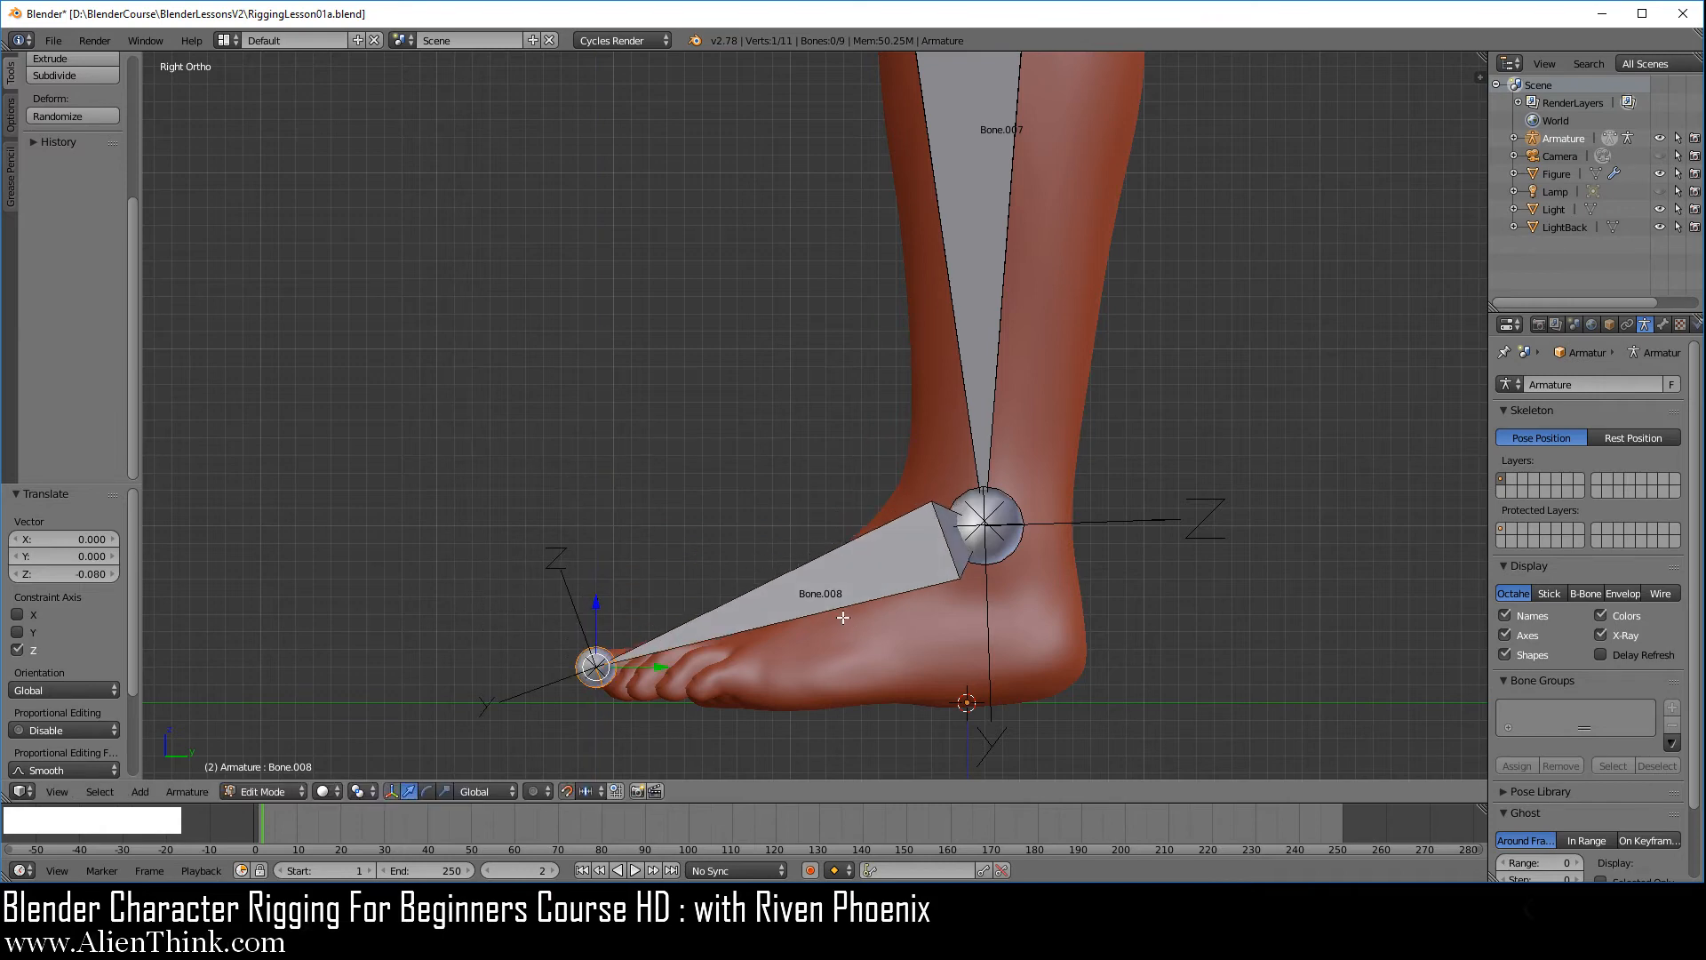
Subdivide the foot bone with one cut into foot and toe bones
{"action": "right_click", "coordinate": [840, 613]}
{"action": "key", "text": "w"}
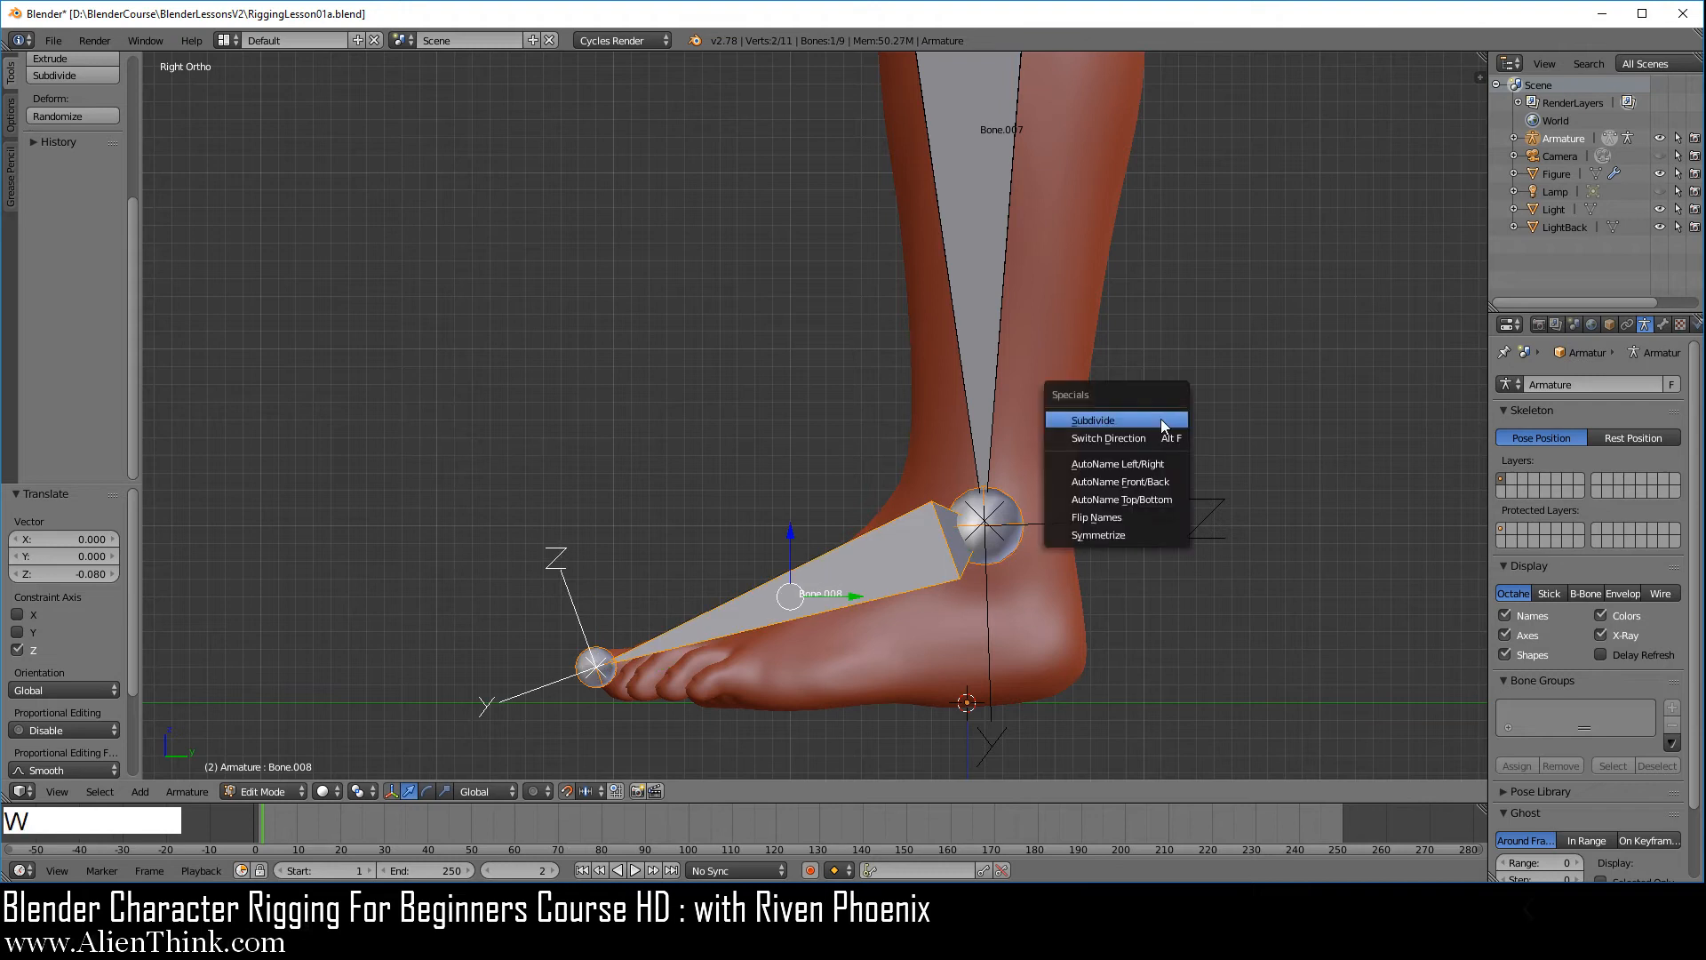
{"action": "left_click", "coordinate": [1161, 425]}
Fit the joint between the foot and toe bones to the ball of the foot by moving it -0.04 along Z and -0.03 along Y
{"action": "right_click", "coordinate": [789, 595]}
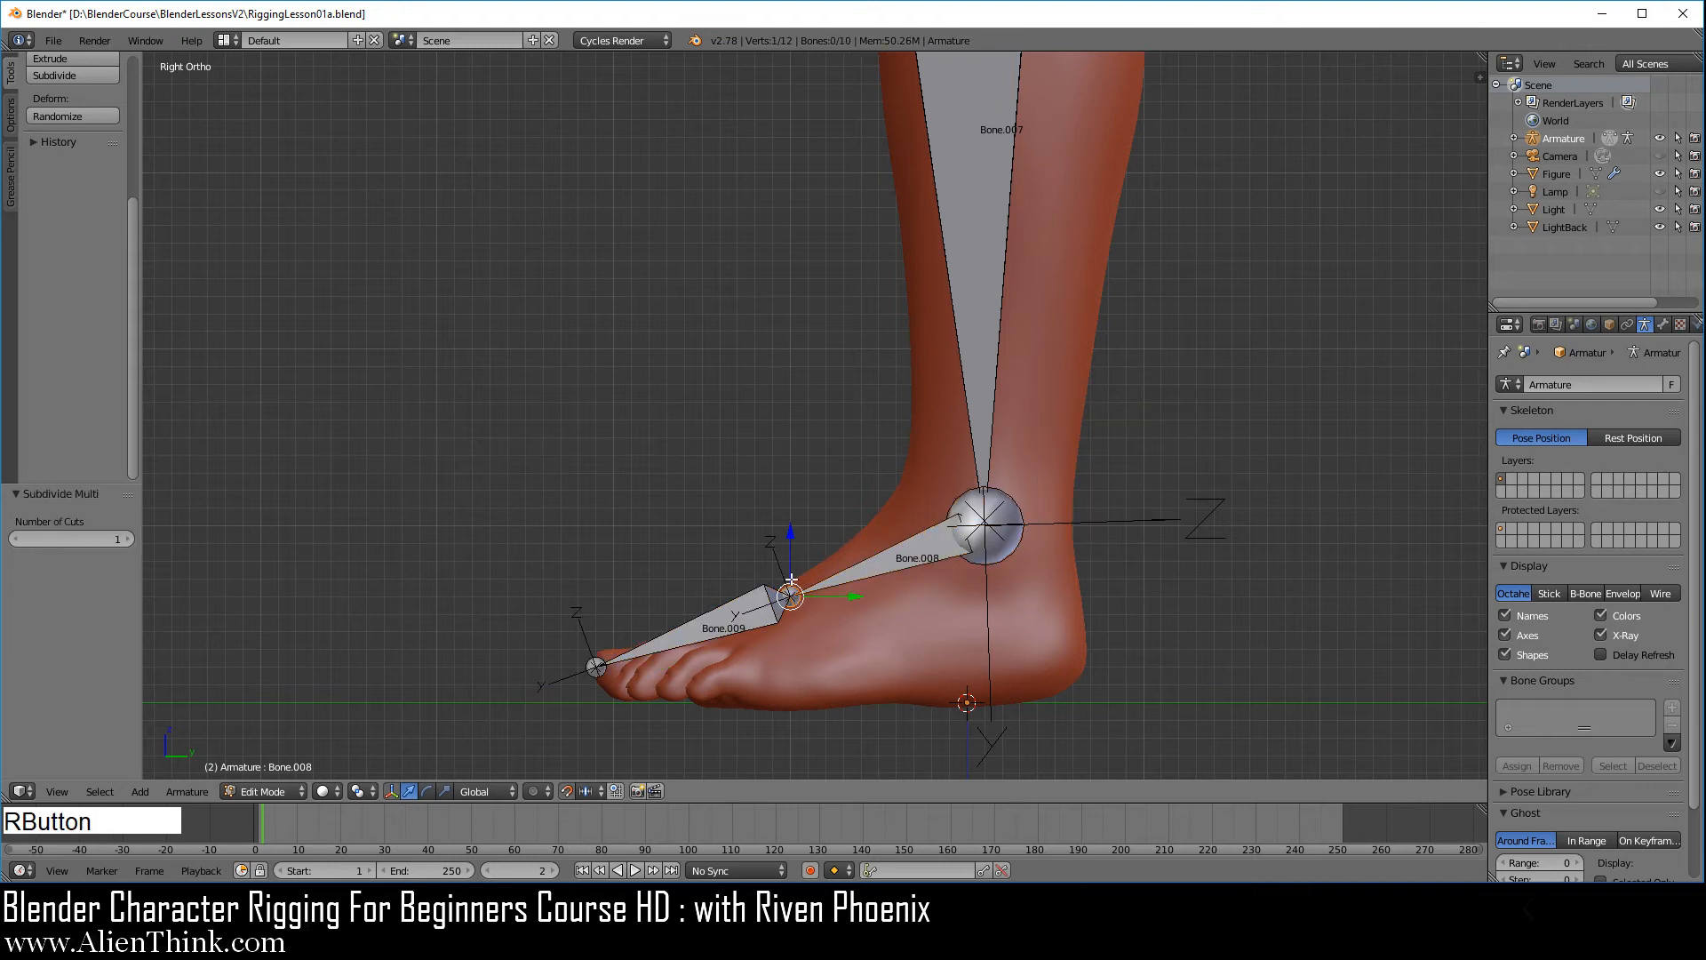
{"action": "left_click", "coordinate": [795, 530]}
{"action": "left_click_drag", "start_coordinate": [792, 530], "coordinate": [788, 610]}
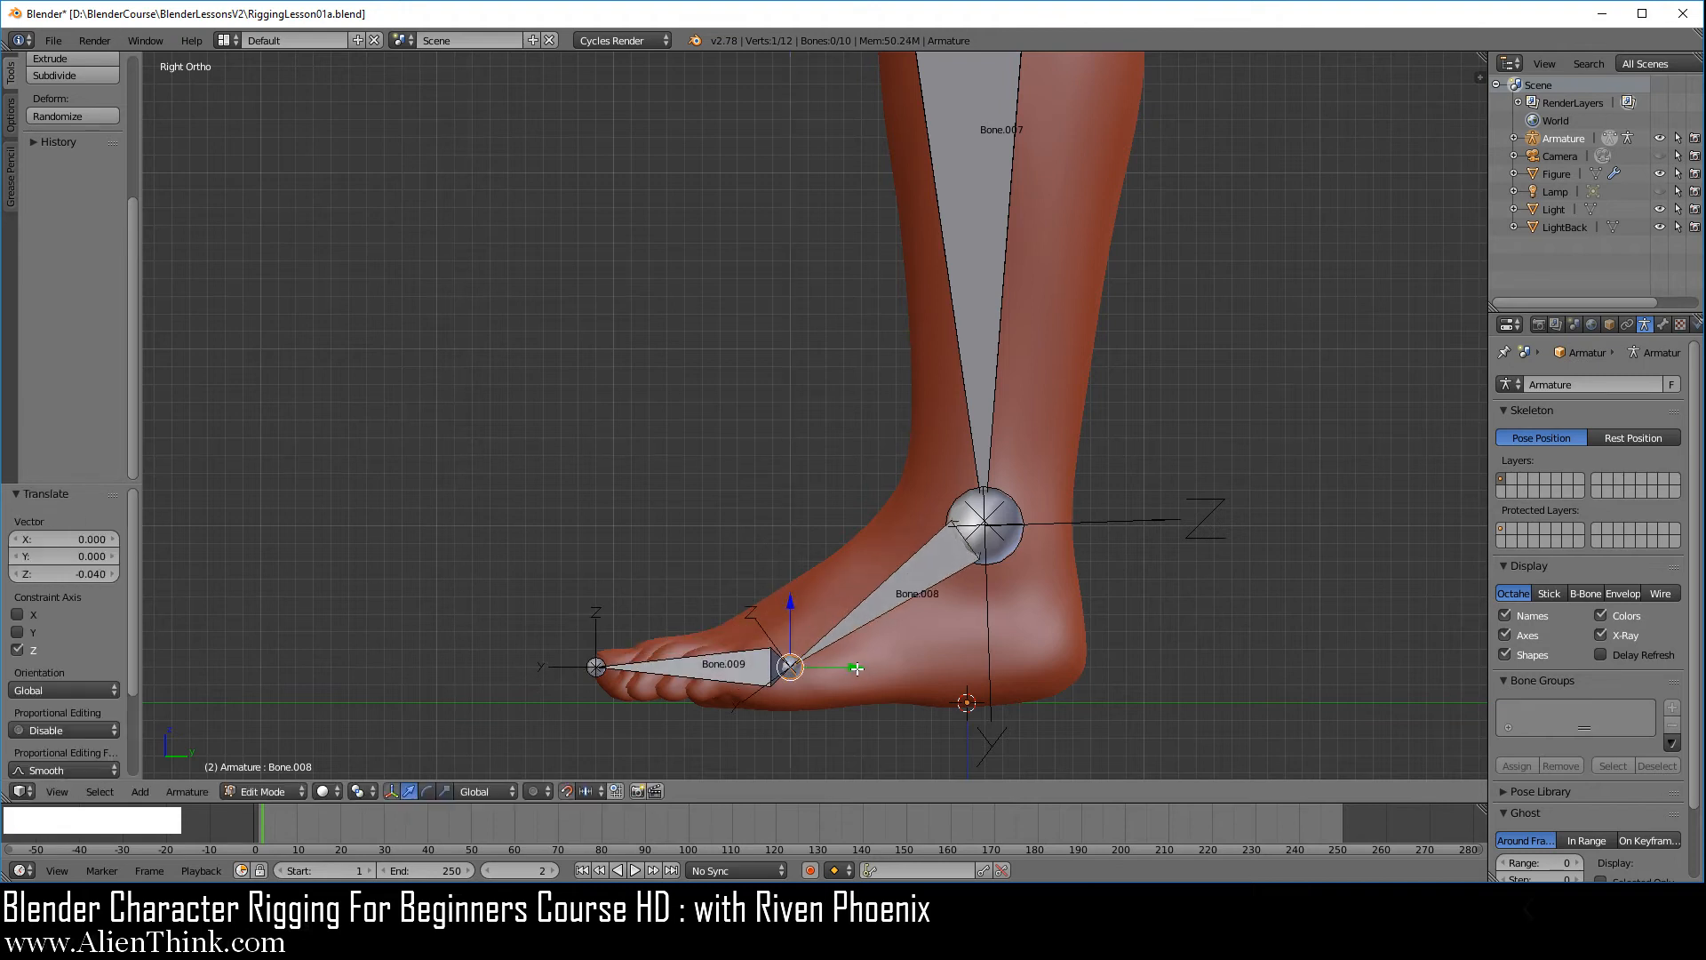
{"action": "left_click", "coordinate": [857, 668]}
{"action": "left_click_drag", "start_coordinate": [856, 668], "coordinate": [810, 669]}
Subdivide the thigh bone with one cut into two bones
{"action": "key", "text": "KP_1"}
{"action": "scroll", "coordinate": [942, 600], "scroll_direction": "down", "scroll_amount": 3}
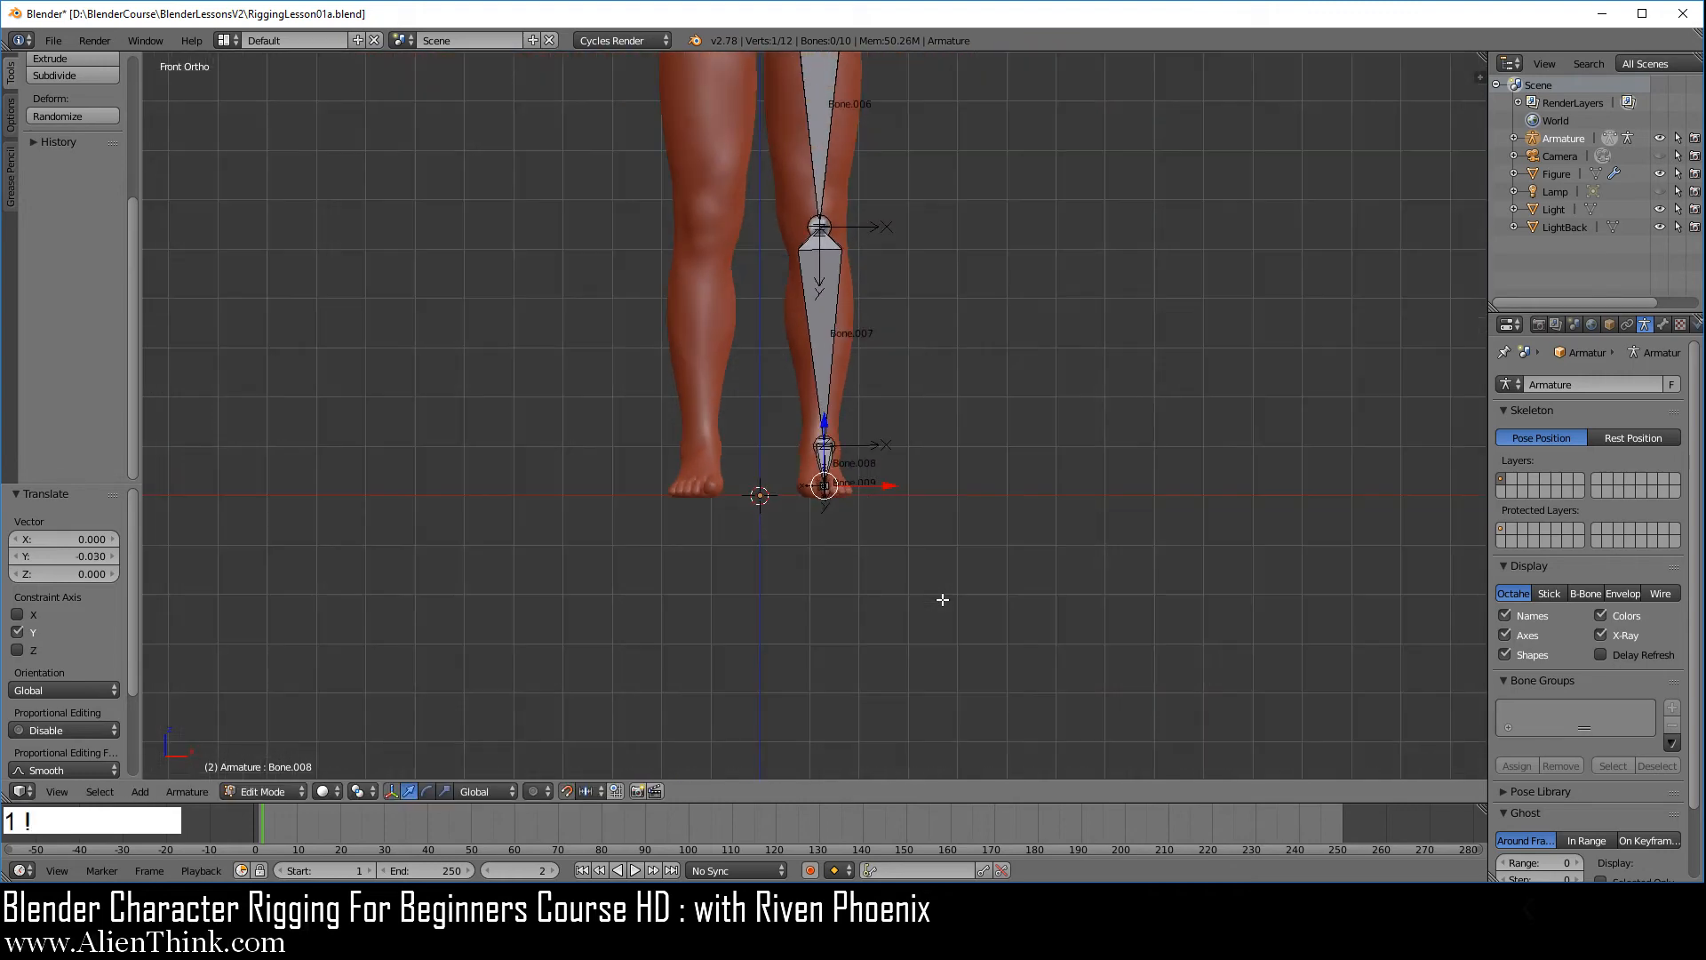
{"action": "middle_click_drag", "start_coordinate": [892, 216], "coordinate": [895, 429], "text": "shift"}
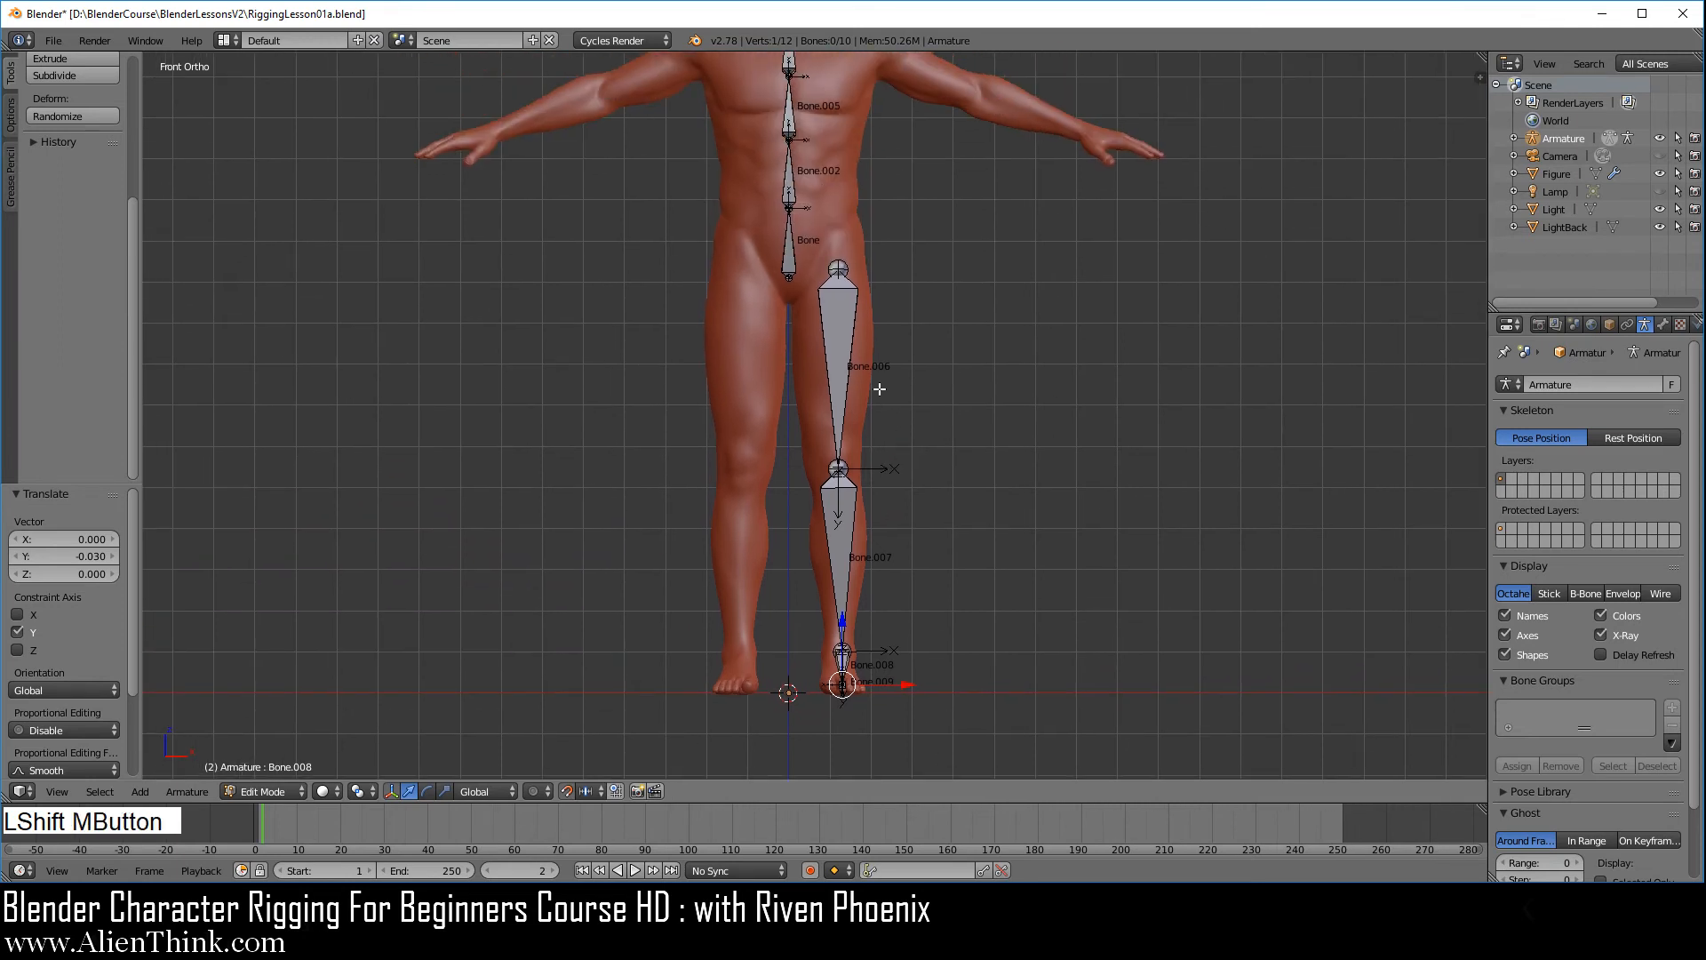
{"action": "right_click", "coordinate": [848, 349]}
{"action": "scroll", "coordinate": [1036, 466], "scroll_direction": "up", "scroll_amount": 3}
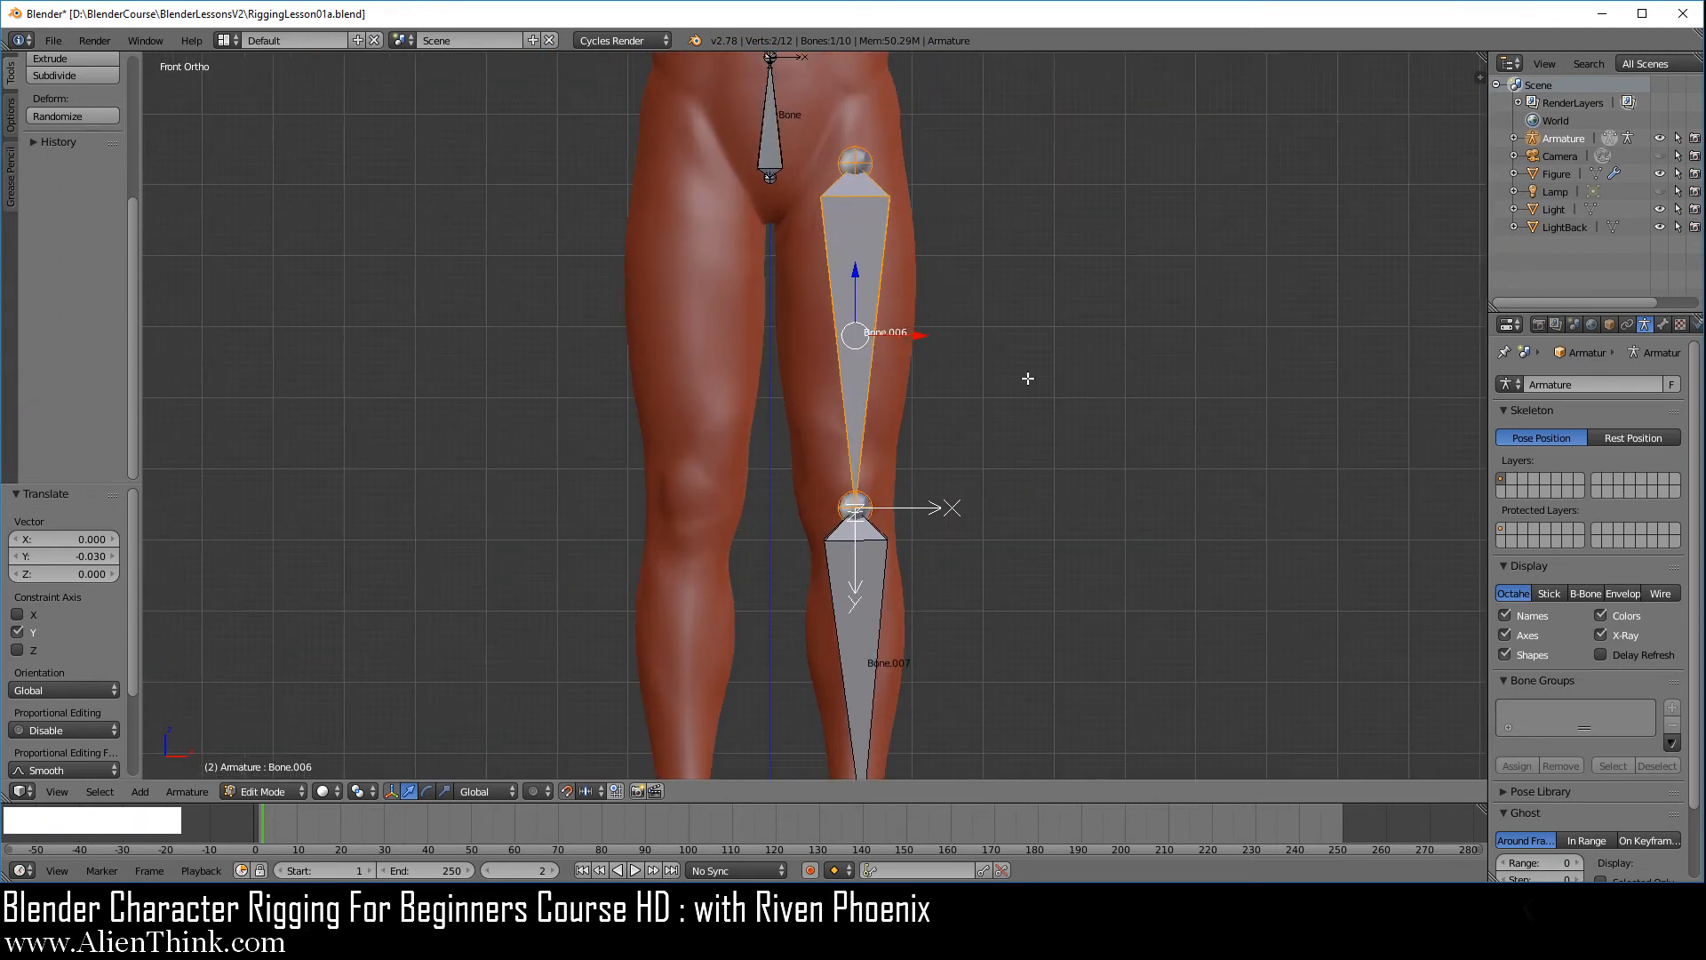
{"action": "key", "text": "w"}
{"action": "left_click", "coordinate": [1102, 274]}
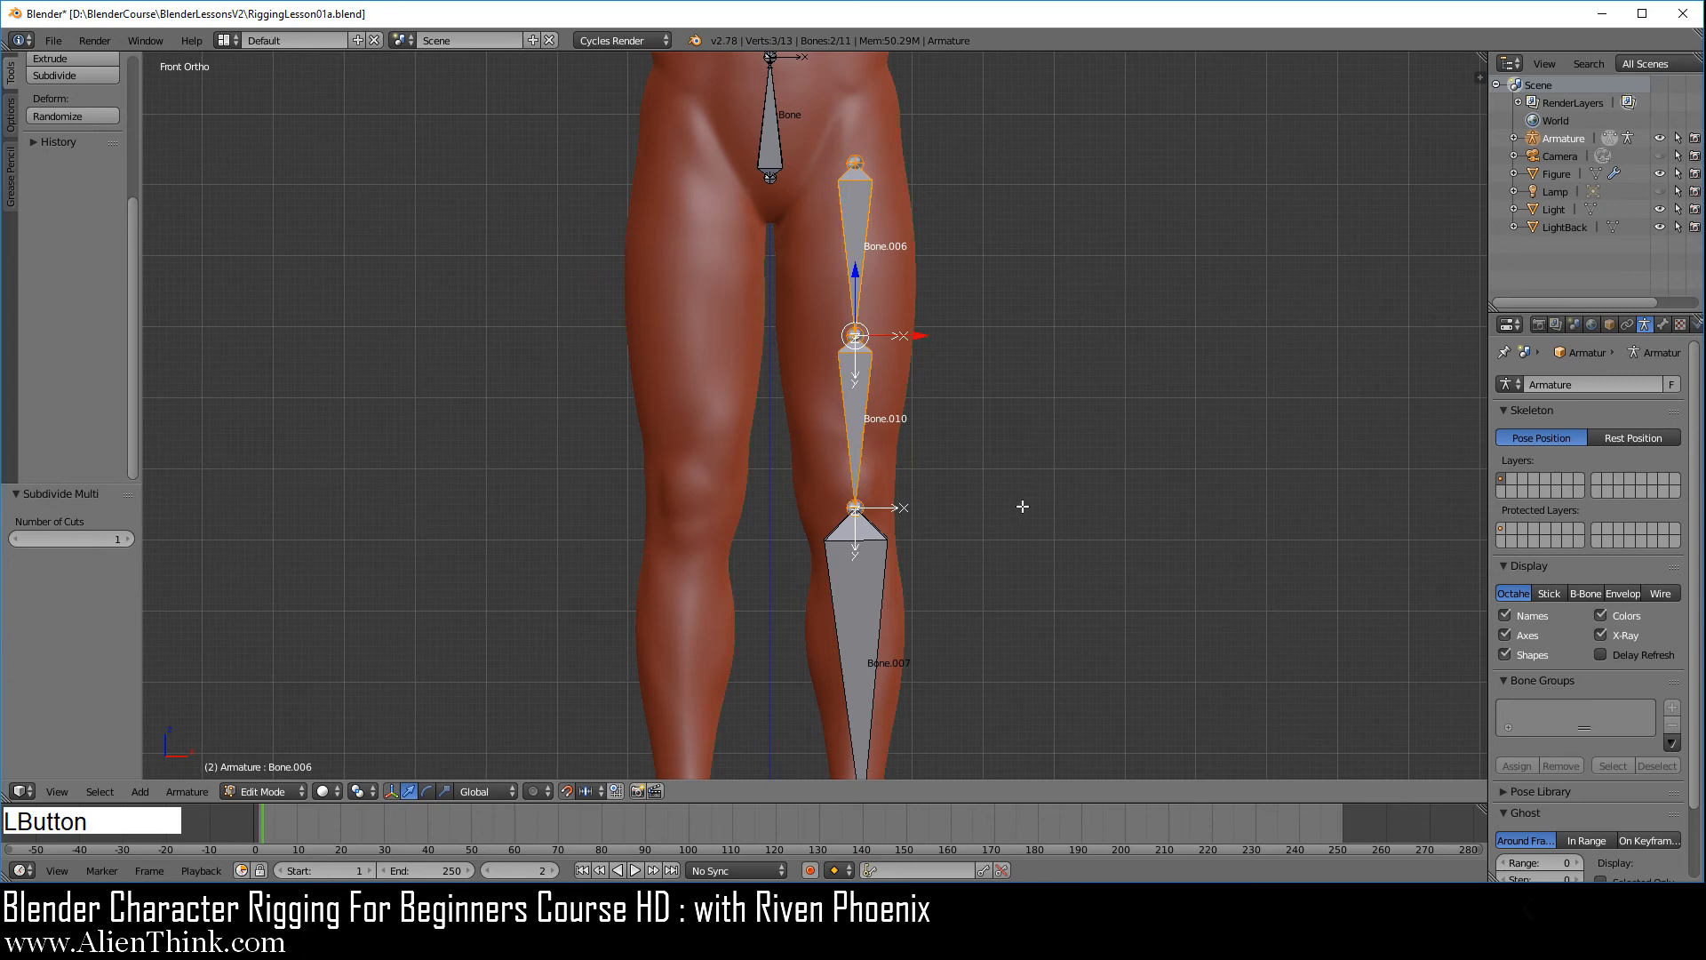
Subdivide the shin bone below the knee with one cut into two bones
{"action": "middle_click_drag", "start_coordinate": [979, 574], "coordinate": [971, 385], "text": "shift"}
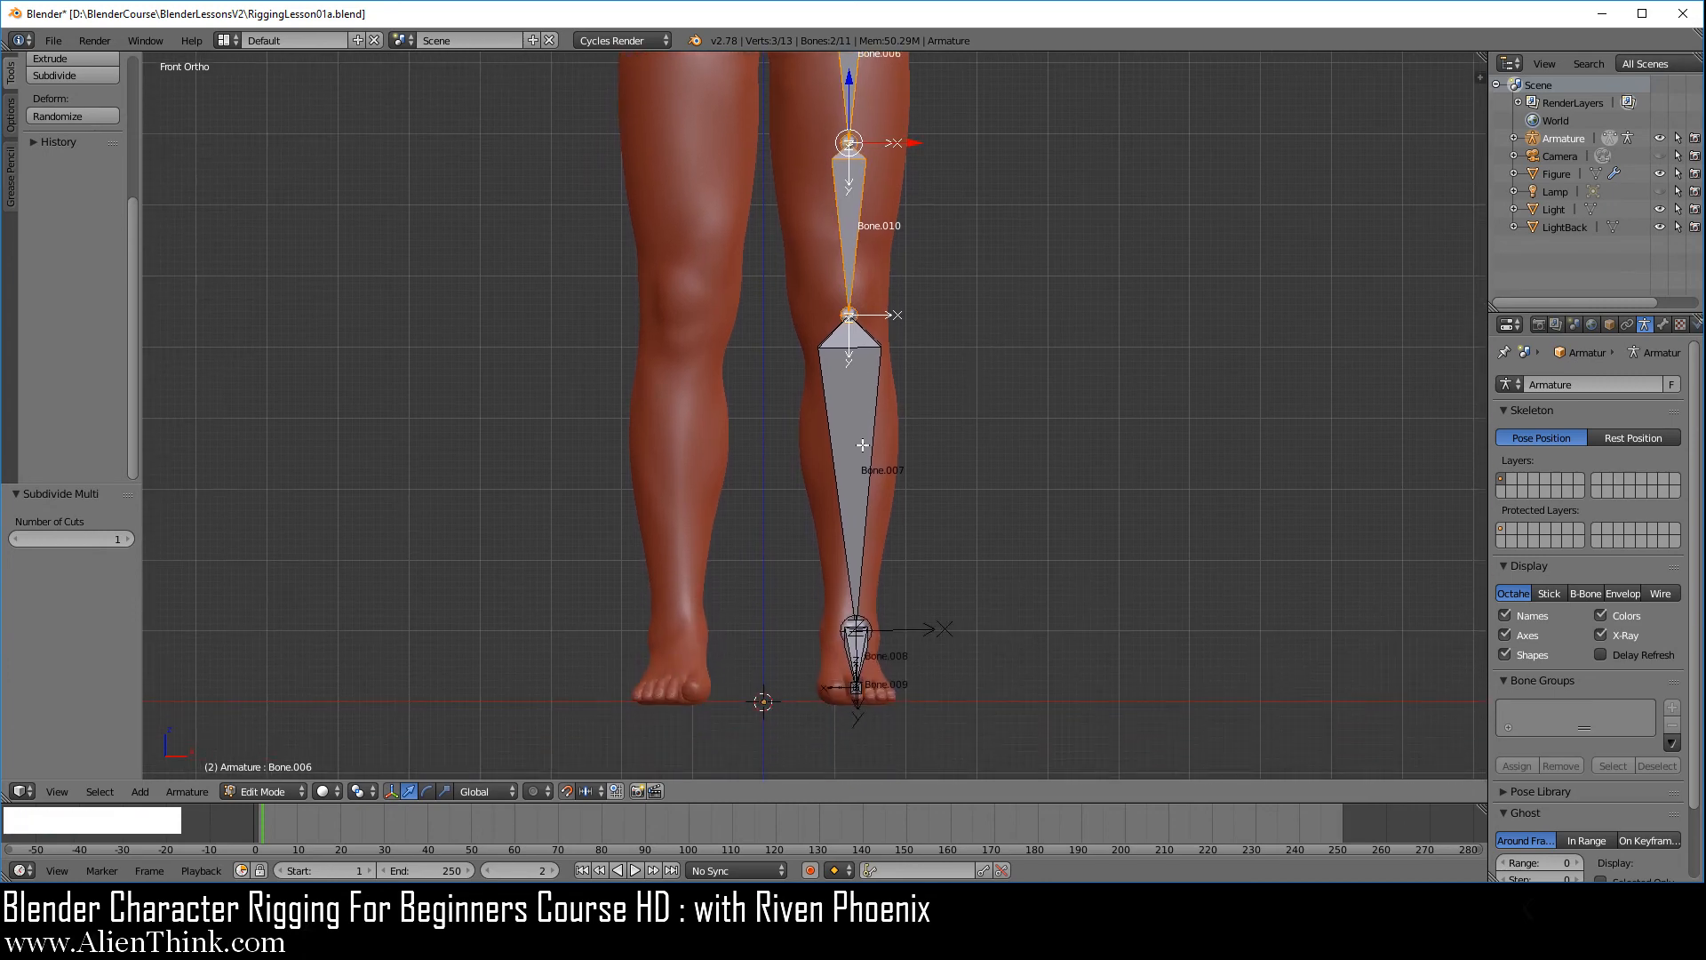
{"action": "right_click", "coordinate": [934, 442]}
{"action": "key", "text": "w"}
{"action": "left_click", "coordinate": [1027, 318]}
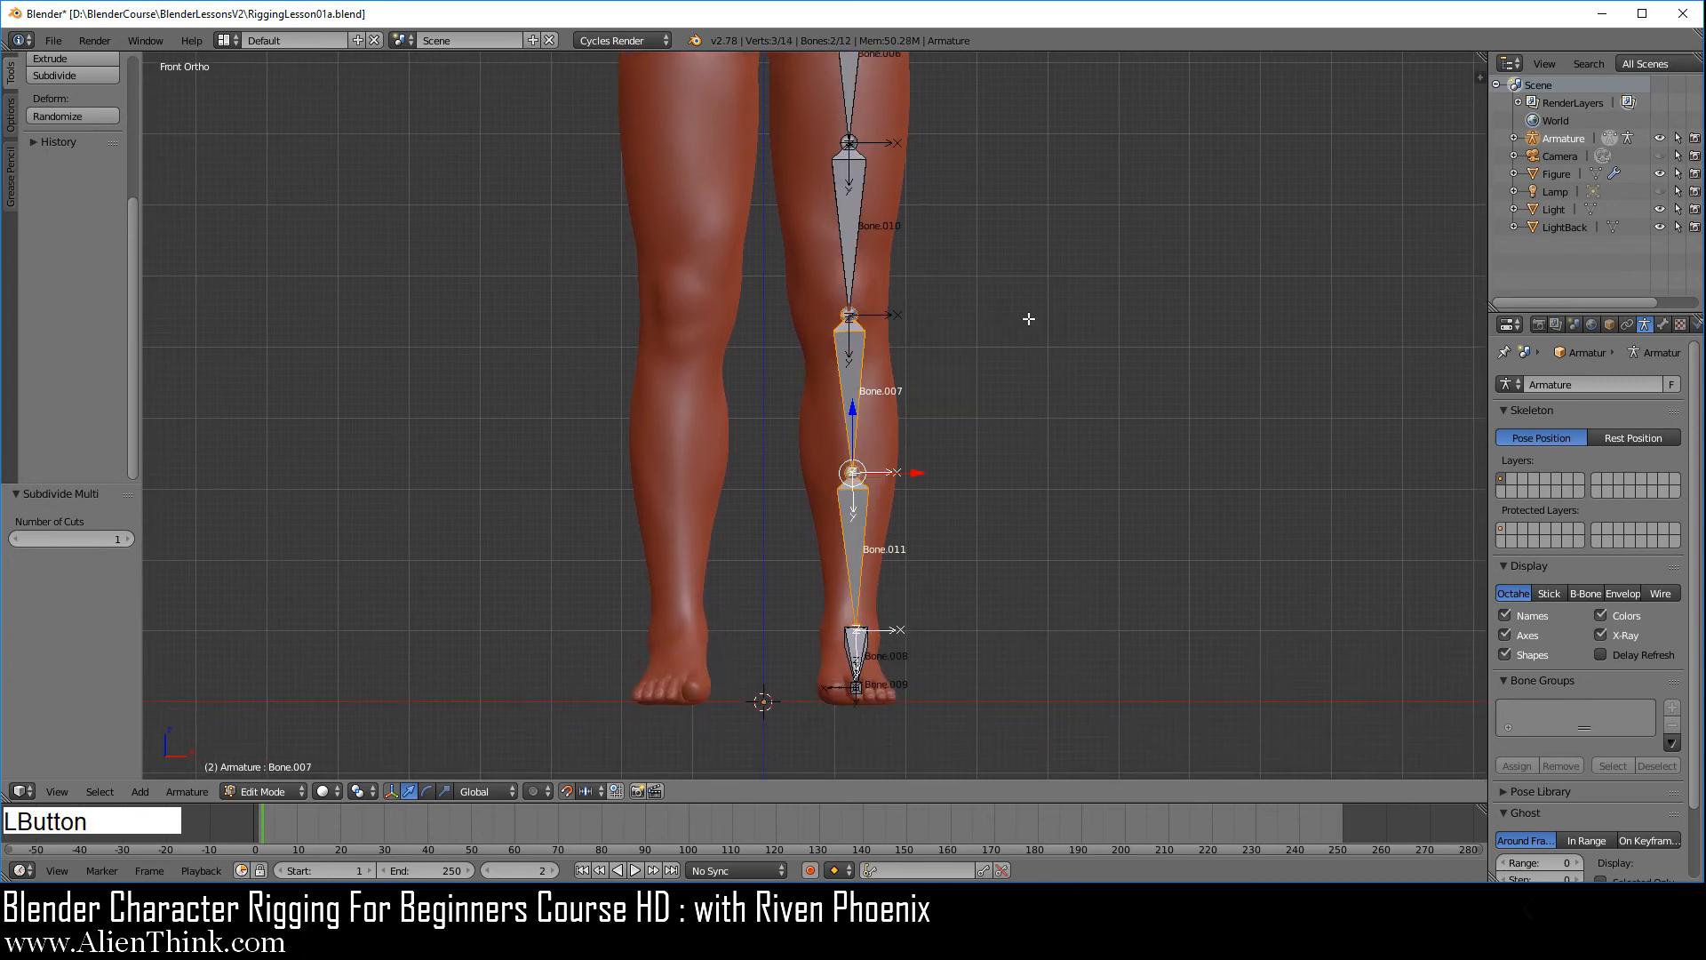
Try rotating the pelvis bone in Pose Mode to test whether the leg follows, cancel the rotation and return to Edit Mode
{"action": "middle_click_drag", "start_coordinate": [931, 204], "coordinate": [999, 609], "text": "shift"}
{"action": "scroll", "coordinate": [1000, 609], "scroll_direction": "up", "scroll_amount": 3}
{"action": "middle_click_drag", "start_coordinate": [906, 476], "coordinate": [896, 519], "text": "shift"}
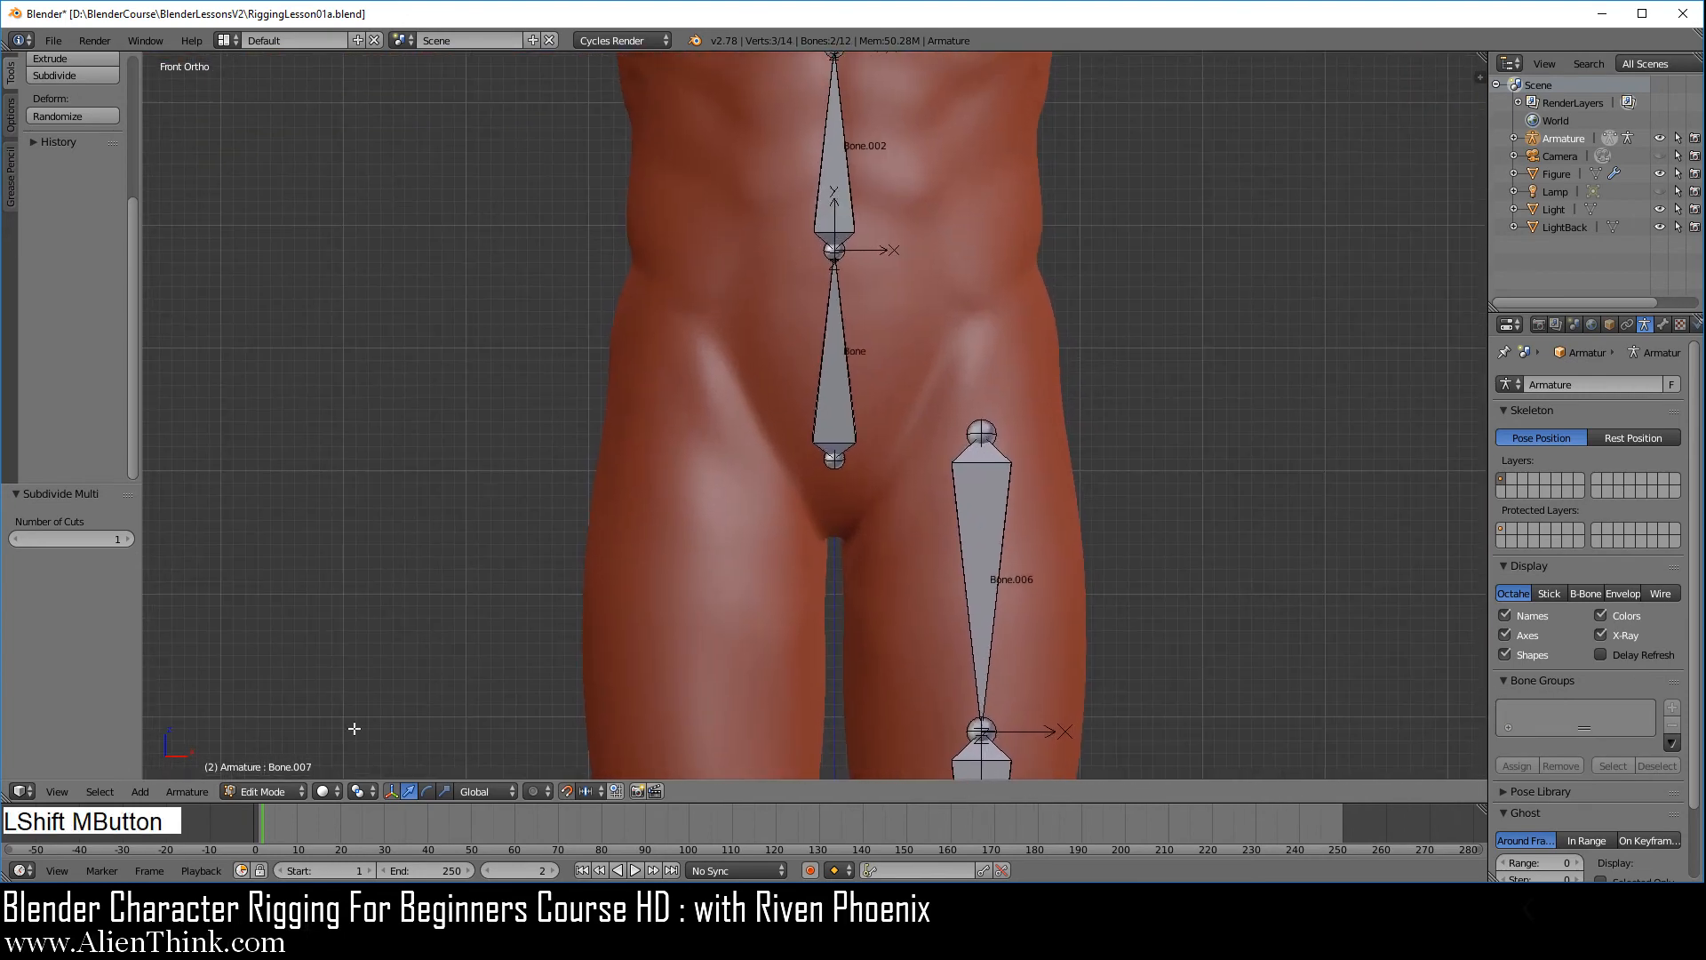
{"action": "left_click", "coordinate": [262, 791]}
{"action": "left_click", "coordinate": [293, 733]}
{"action": "right_click", "coordinate": [834, 389]}
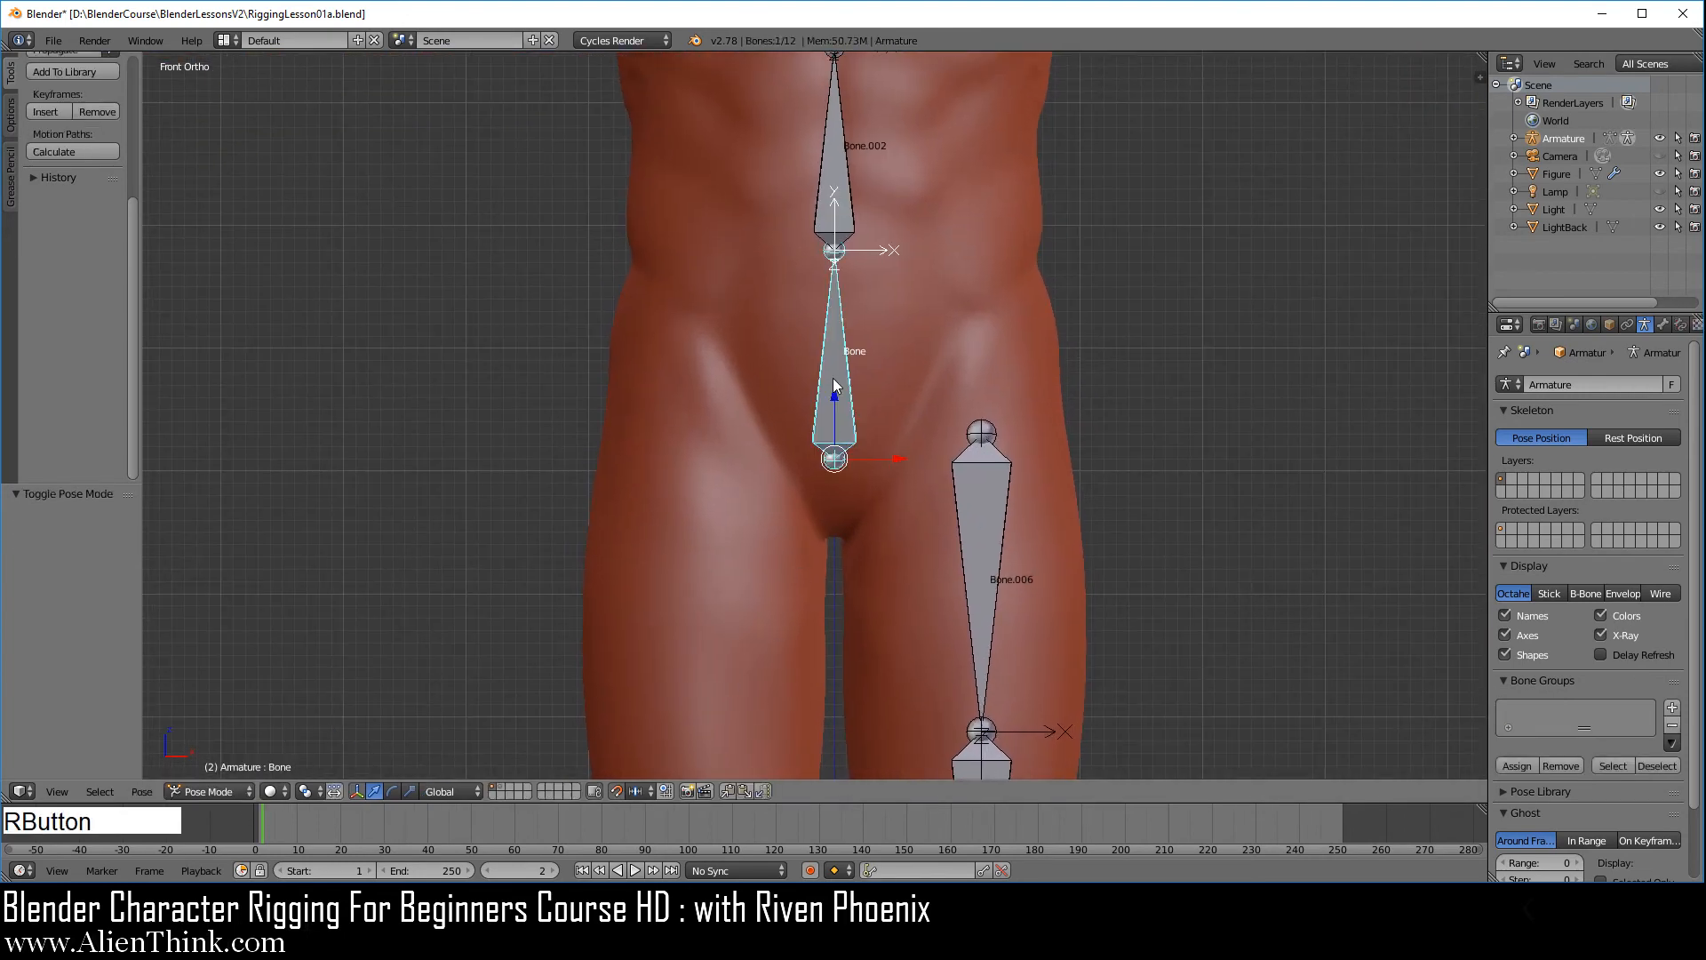
{"action": "key", "text": "r"}
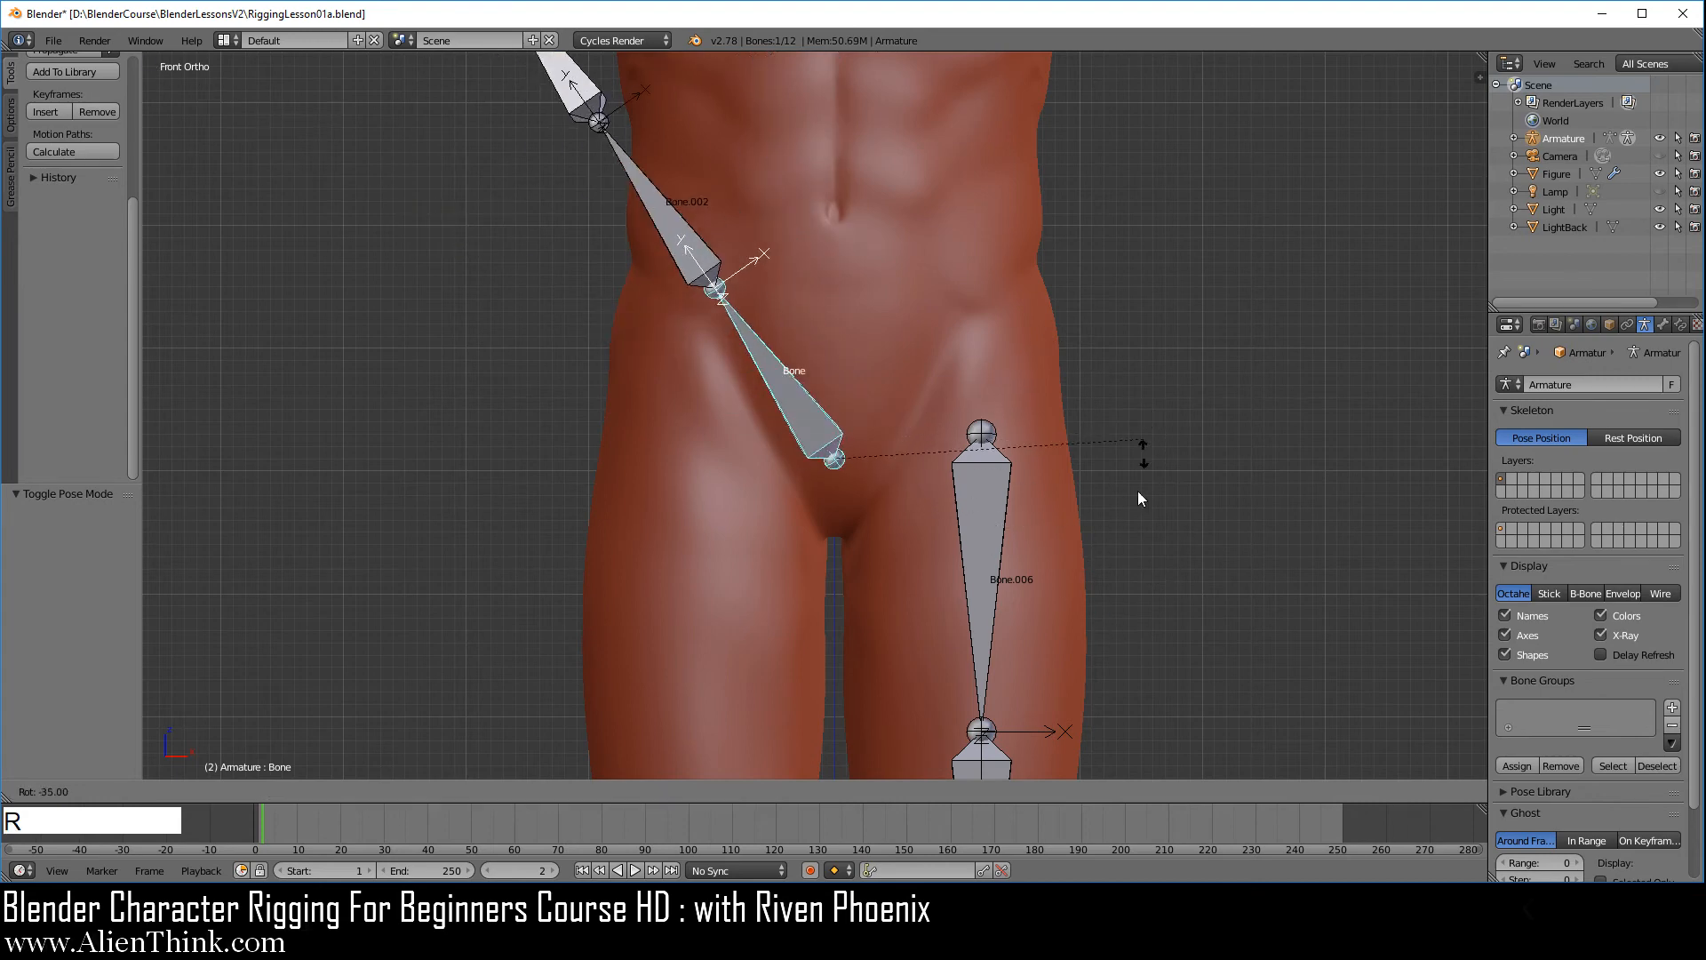
{"action": "right_click", "coordinate": [1048, 466]}
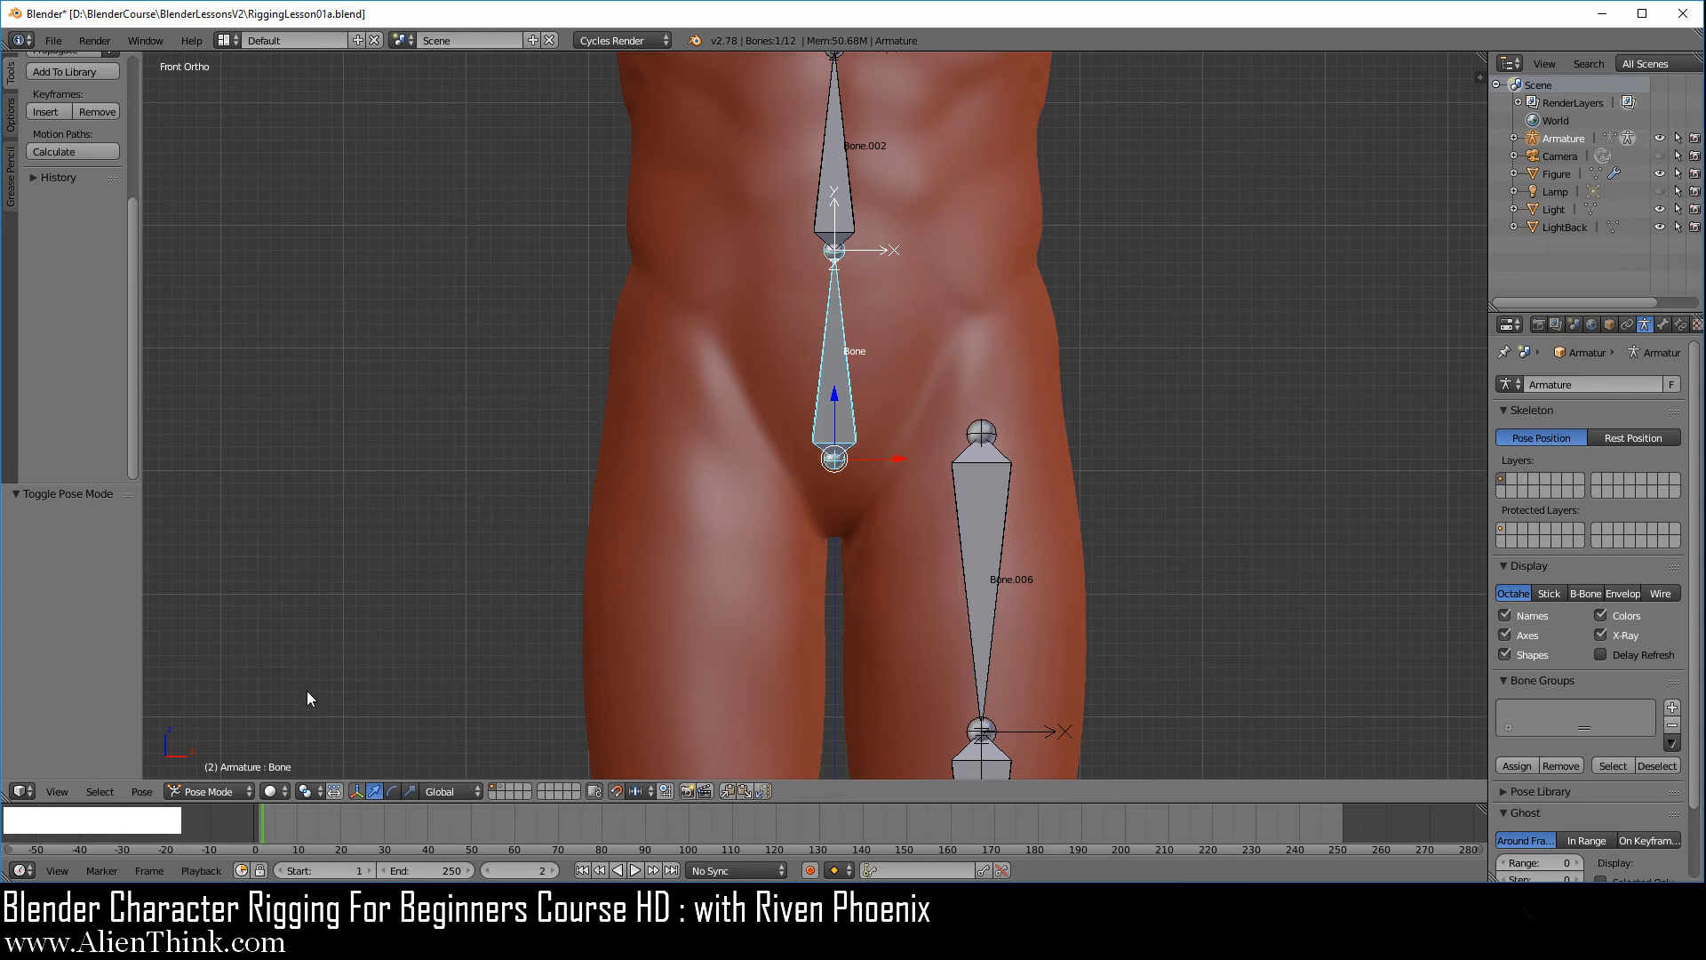
{"action": "left_click", "coordinate": [225, 791]}
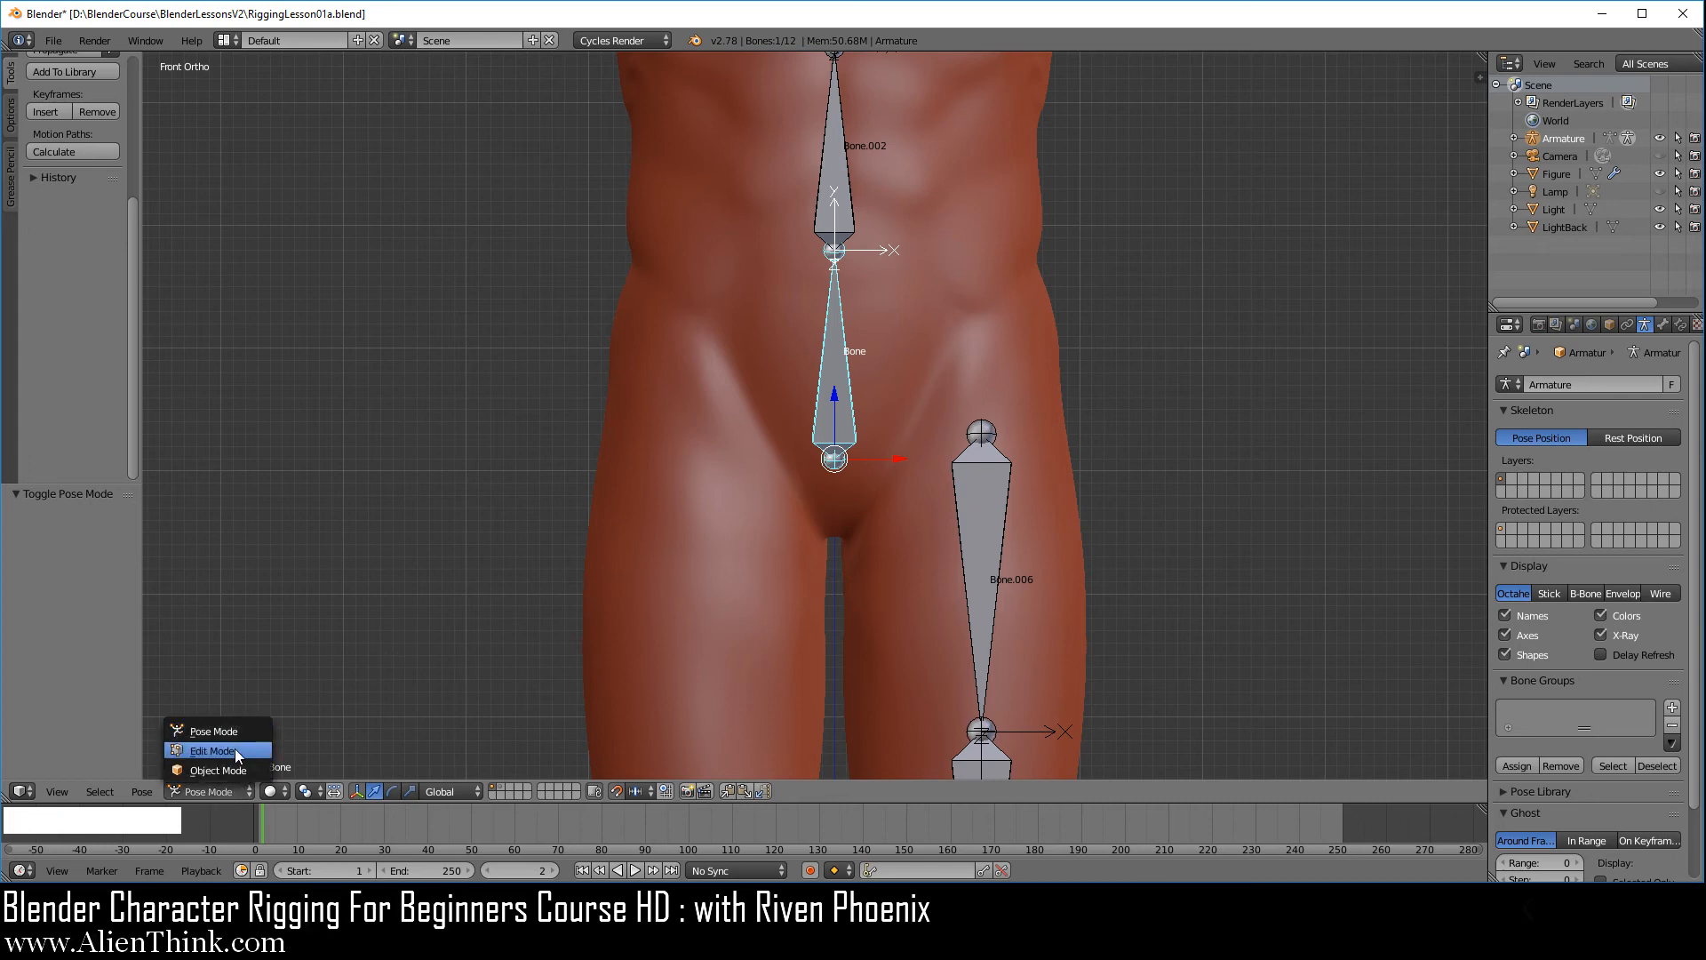
{"action": "left_click", "coordinate": [234, 750]}
Parent the upper thigh bone to the pelvis bone with the Keep Offset option
{"action": "right_click", "coordinate": [977, 526]}
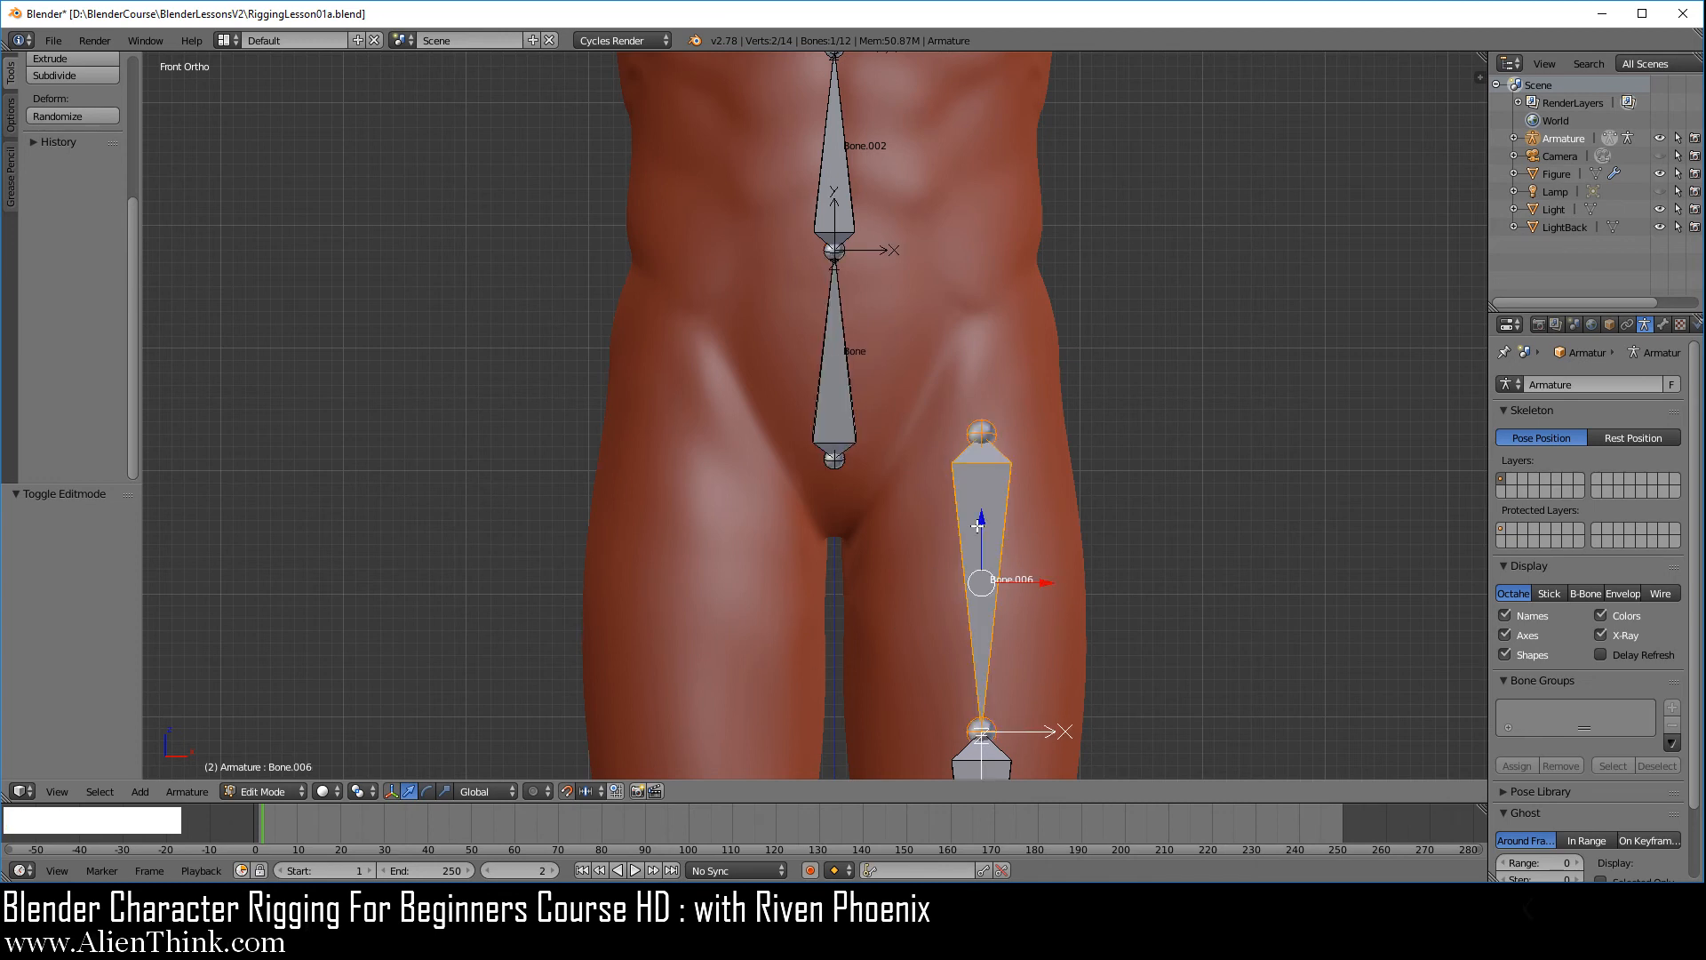
{"action": "key", "text": "shift"}
{"action": "right_click", "coordinate": [842, 356], "text": "shift"}
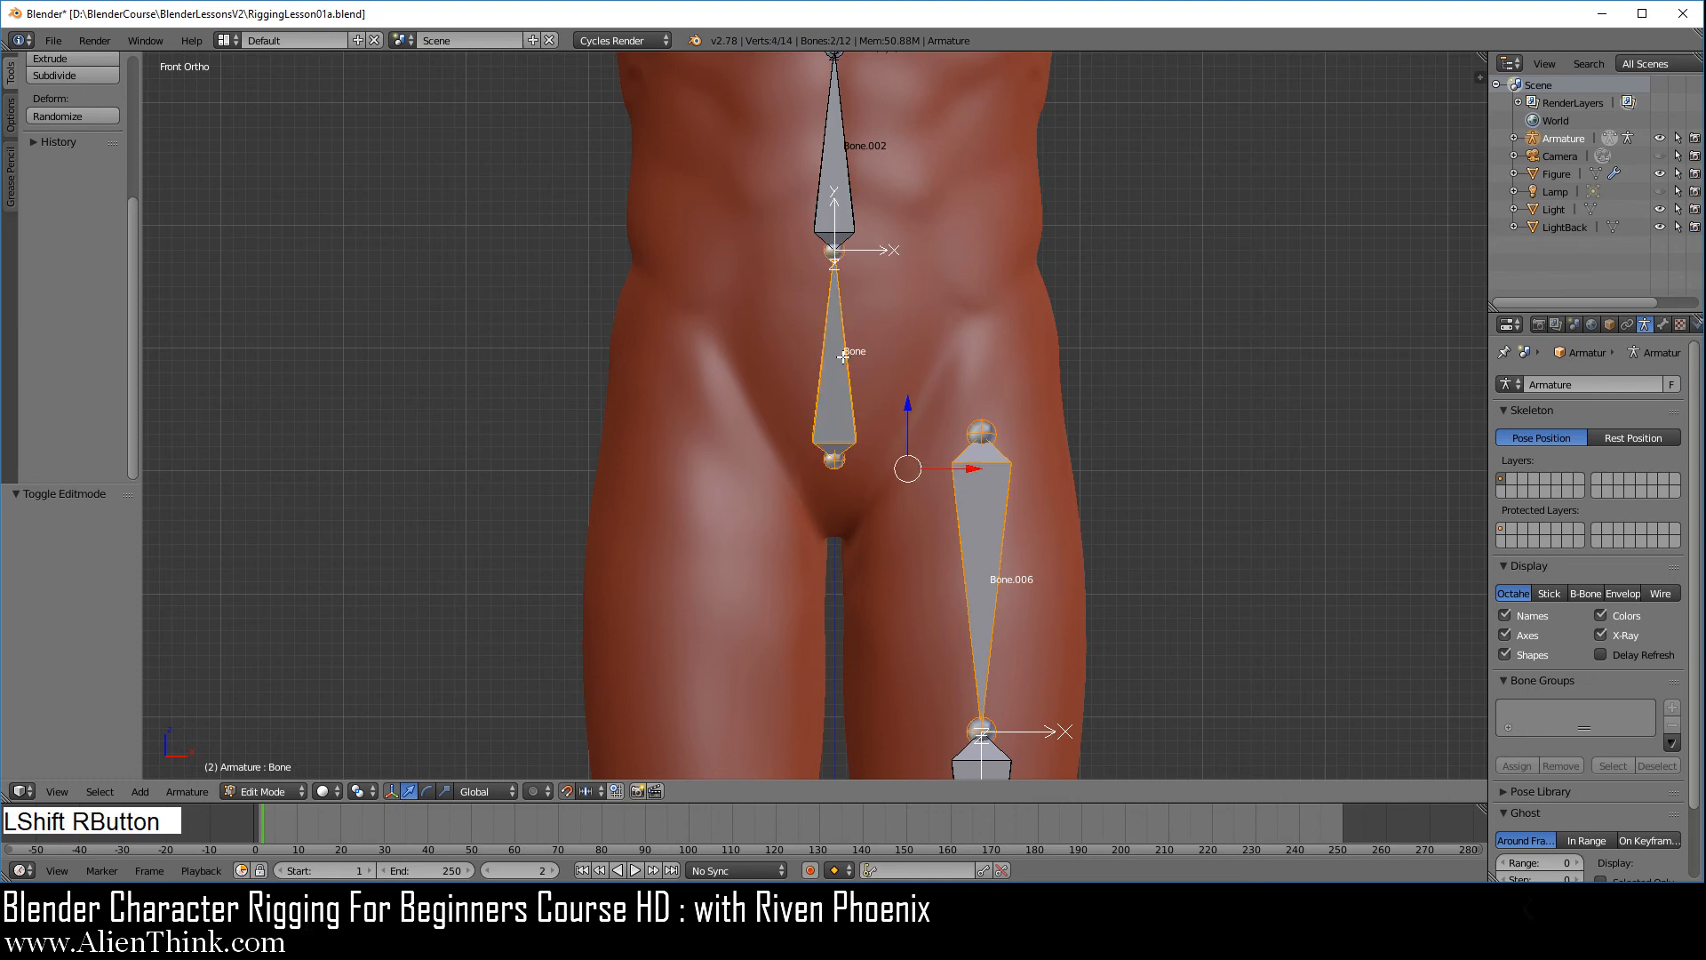
{"action": "key", "text": "ctrl"}
{"action": "key", "text": "ctrl+p"}
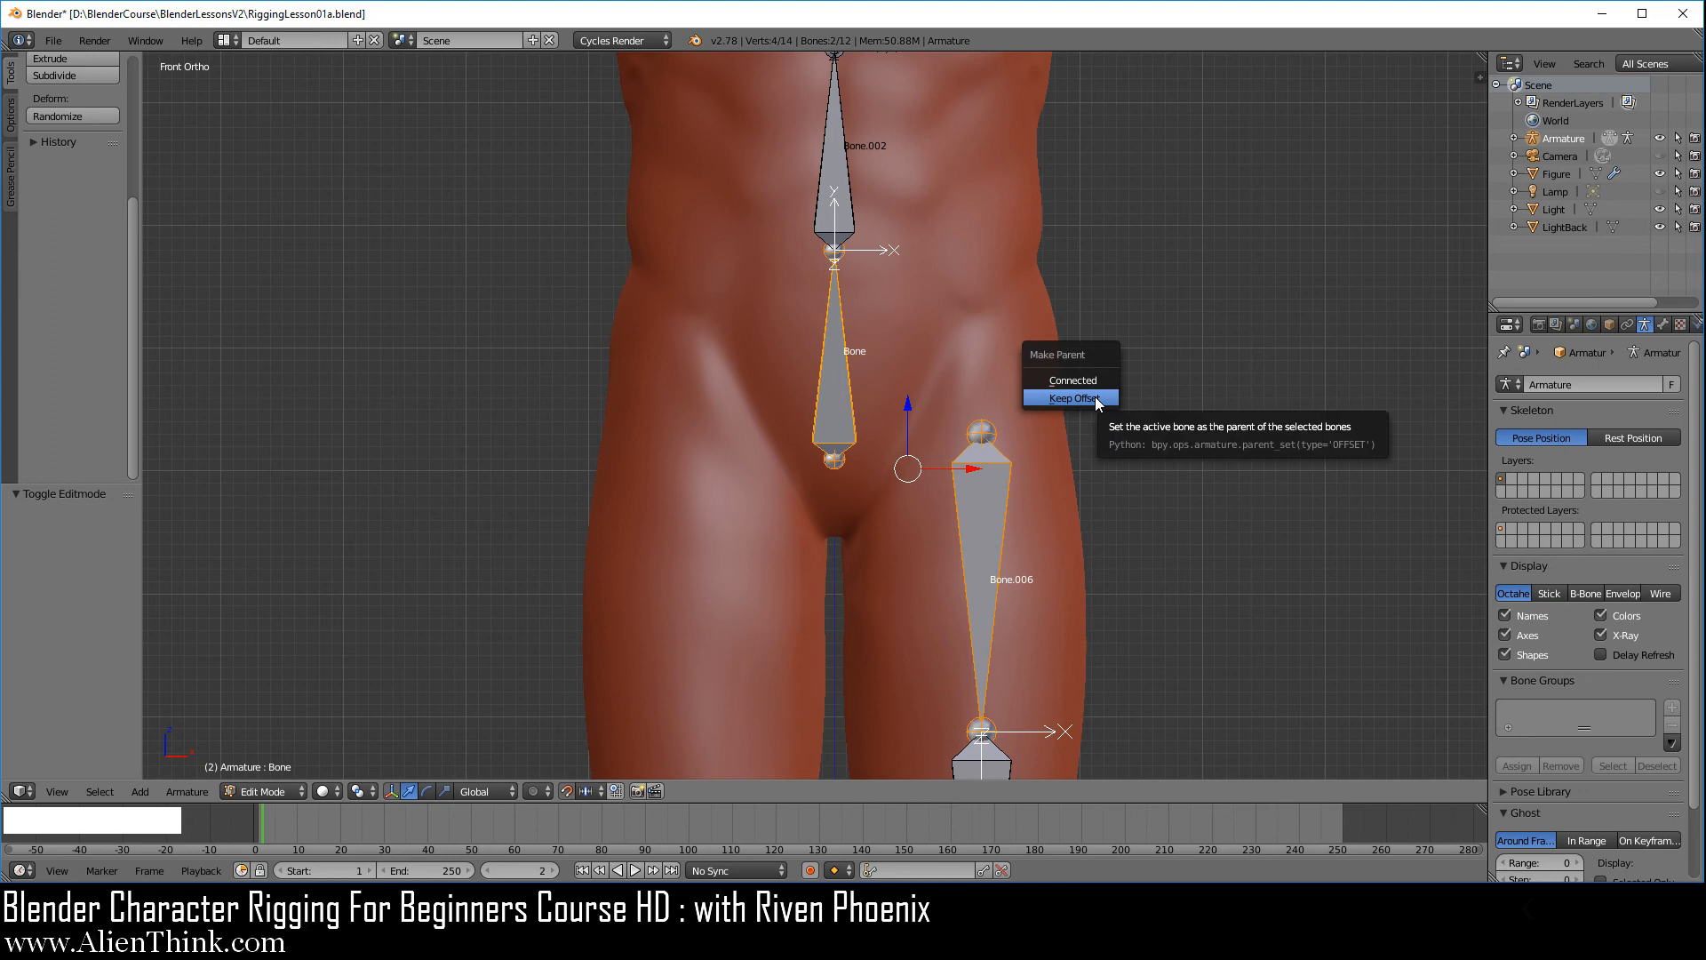
{"action": "left_click", "coordinate": [1096, 399]}
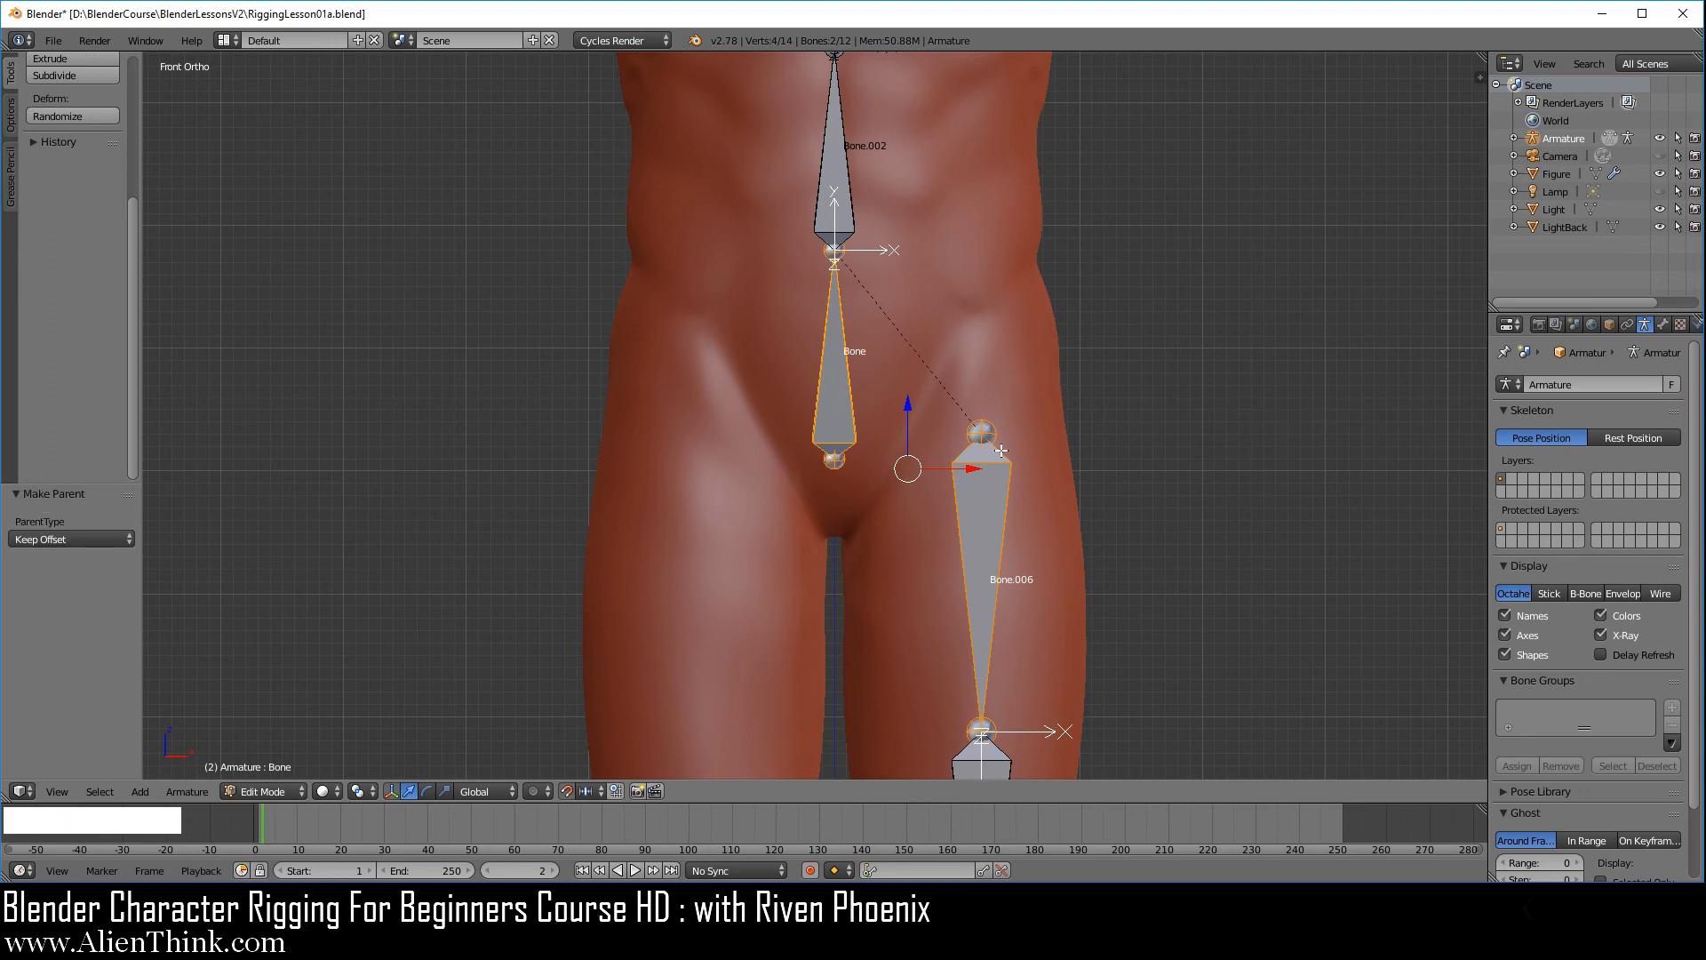
Test the new leg parenting by rotating the pelvis bone in Pose Mode, cancel the rotation and return to Edit Mode
{"action": "left_click", "coordinate": [261, 792]}
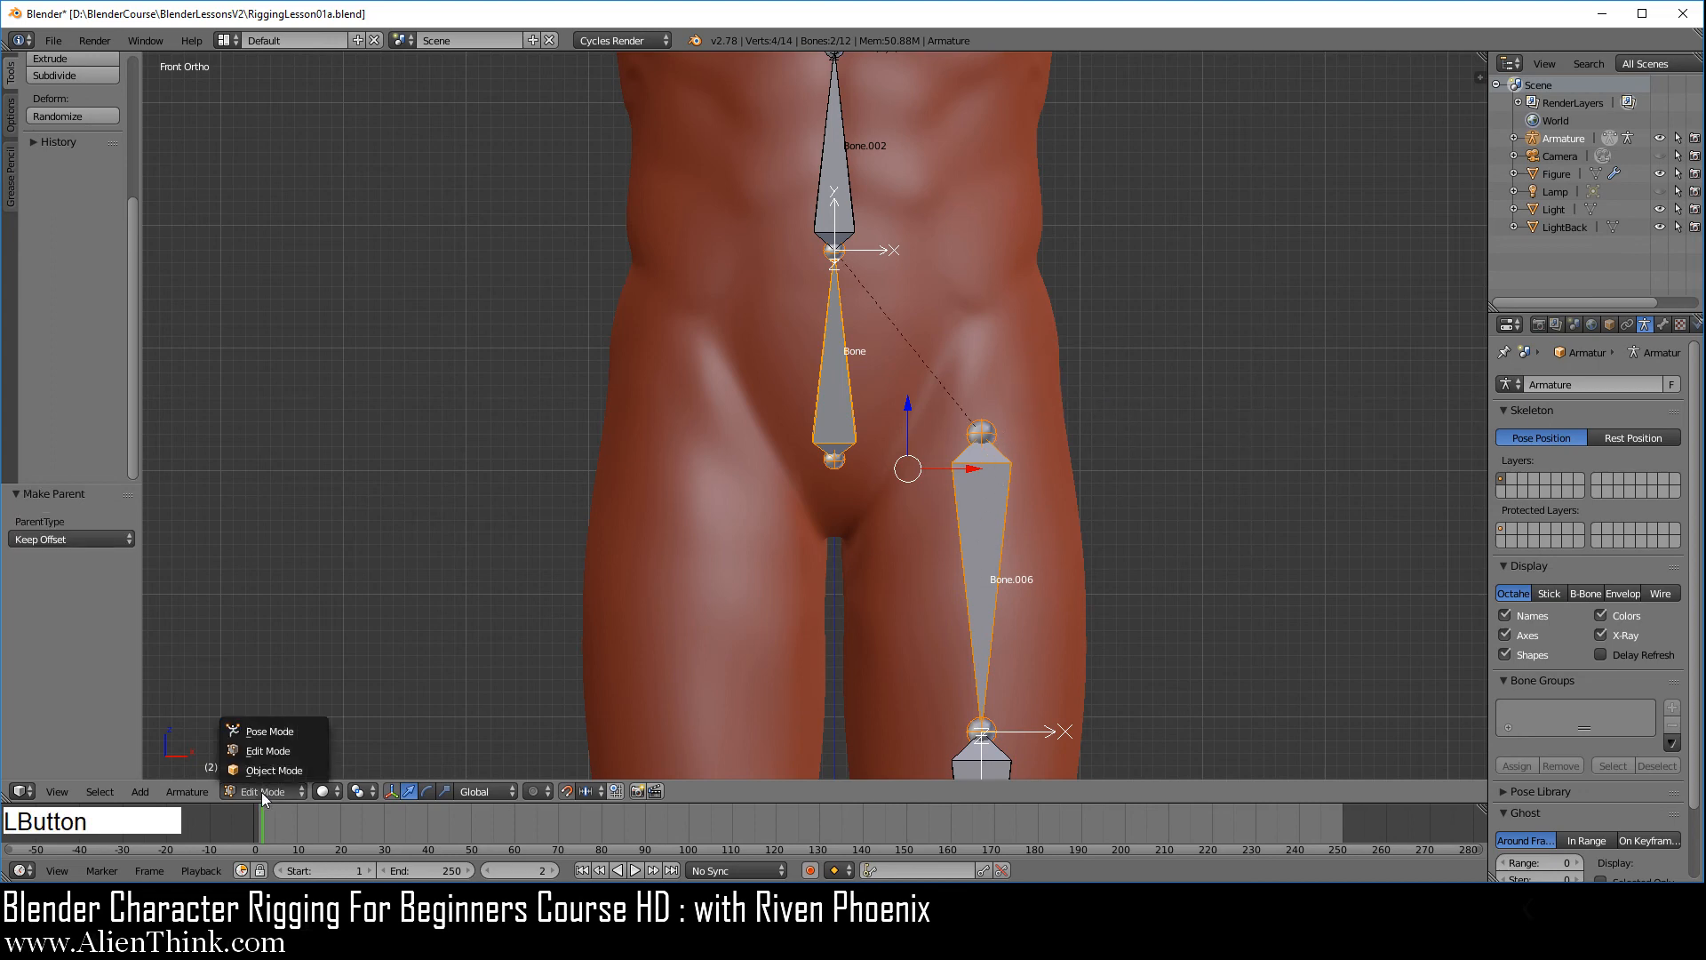
{"action": "left_click", "coordinate": [259, 731]}
{"action": "right_click", "coordinate": [851, 375]}
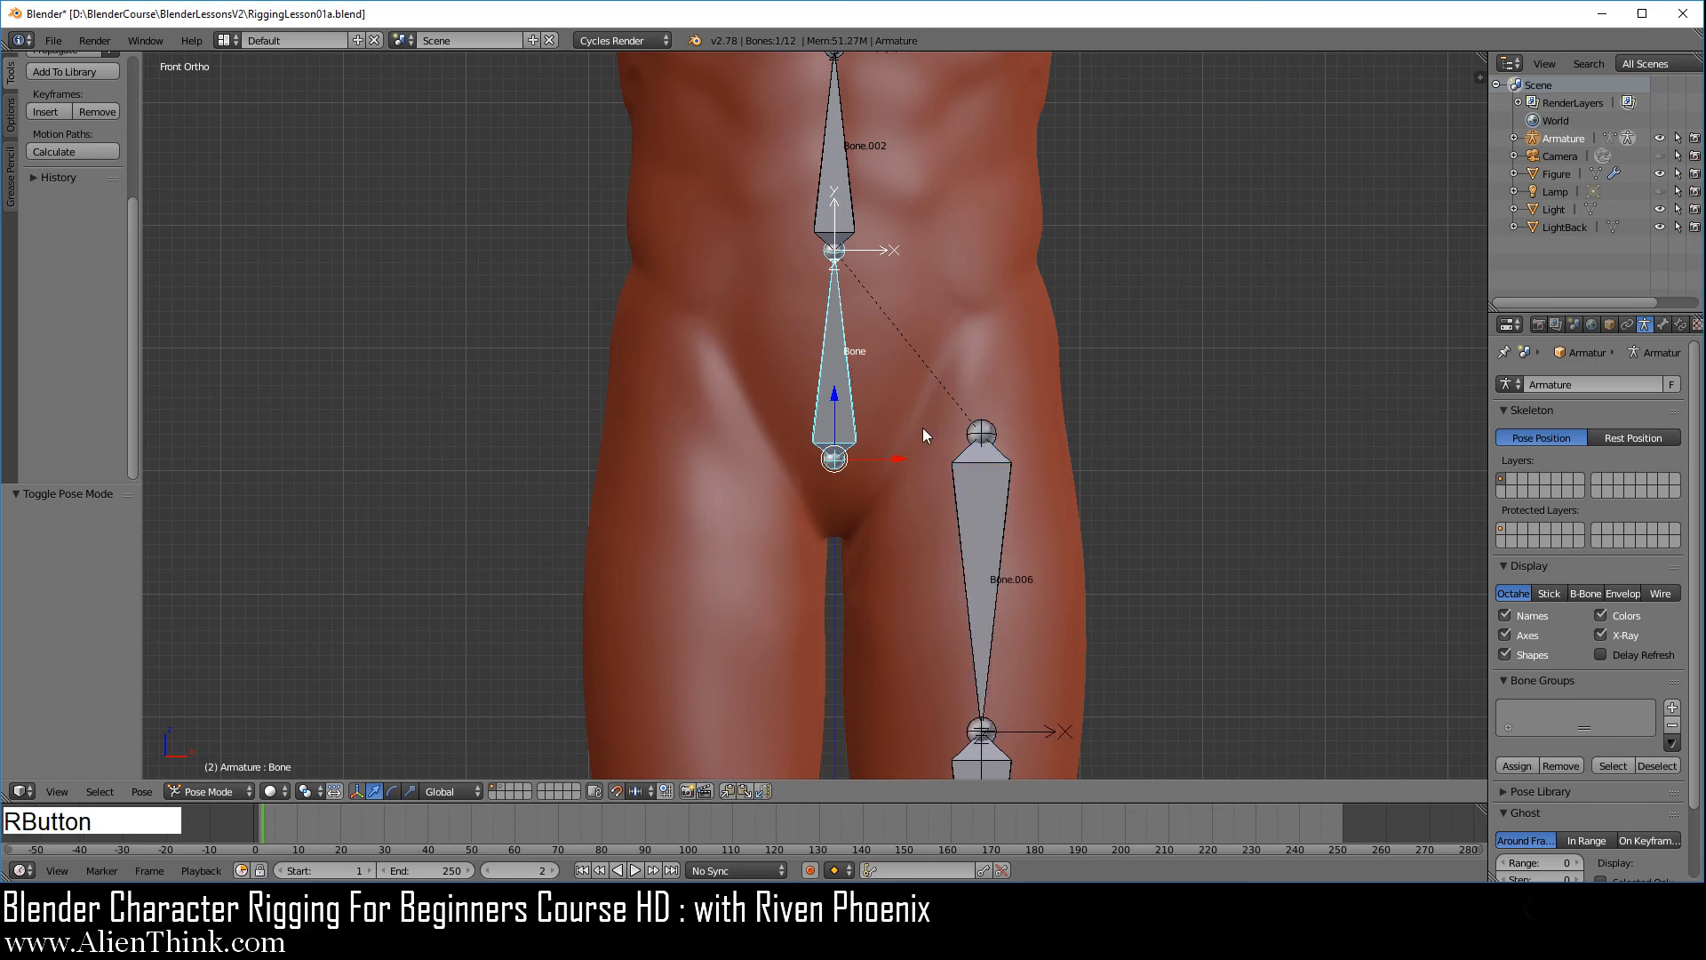
{"action": "key", "text": "r"}
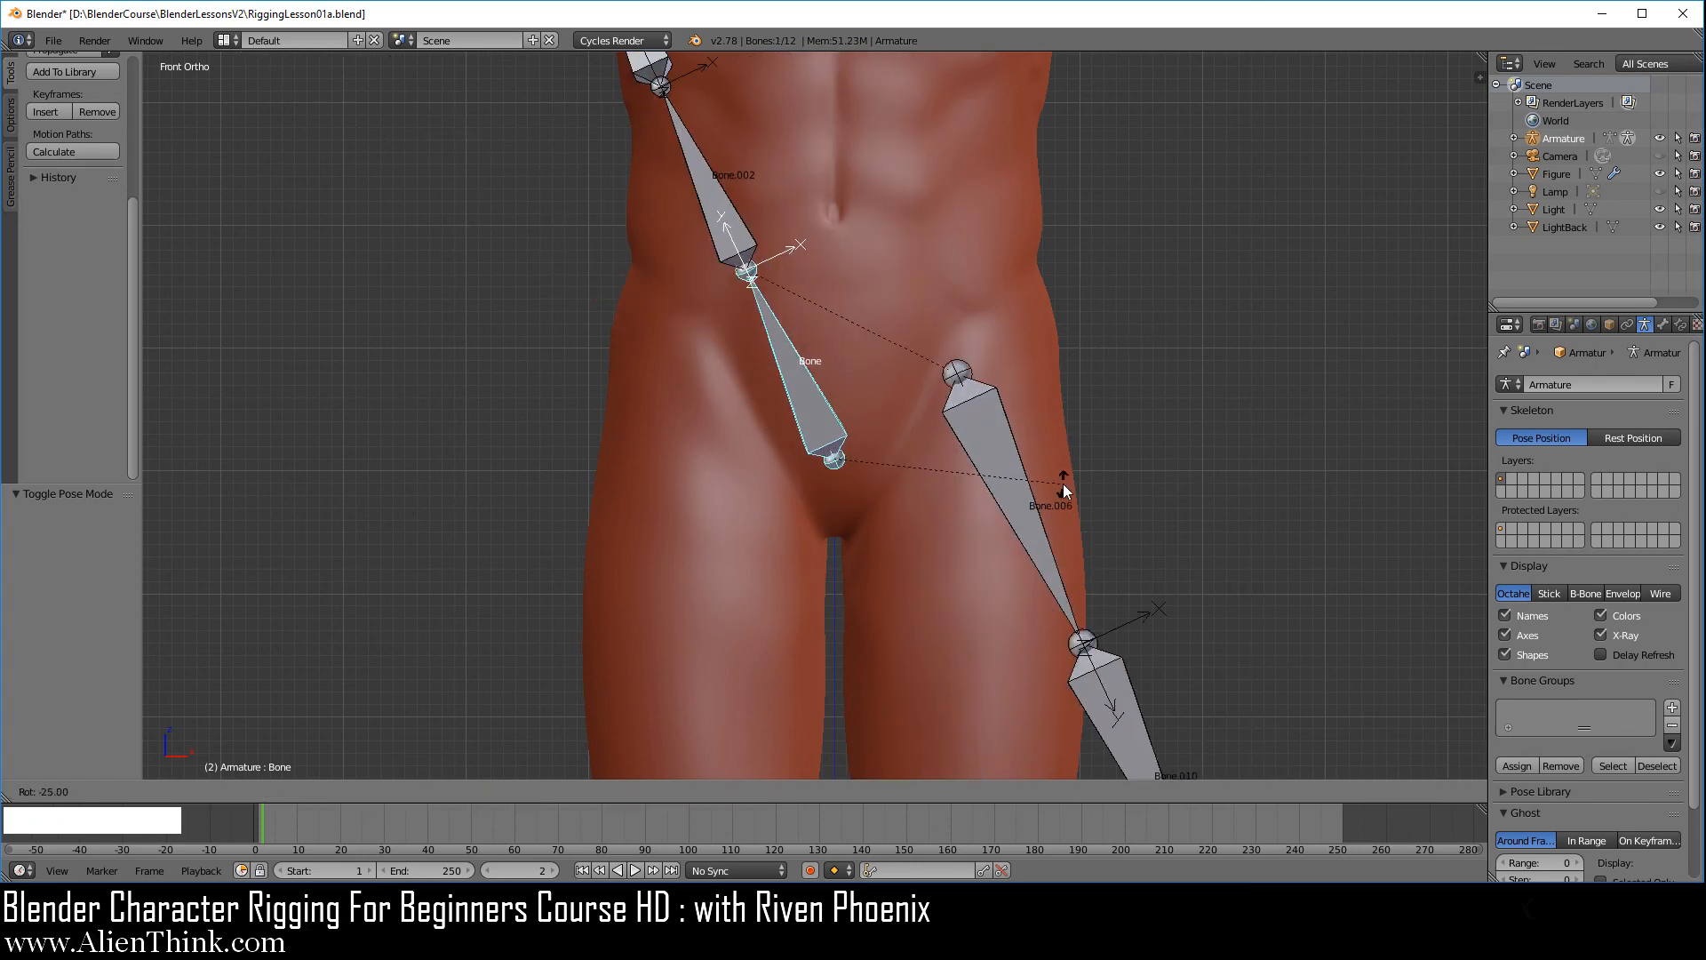
{"action": "right_click", "coordinate": [1070, 451]}
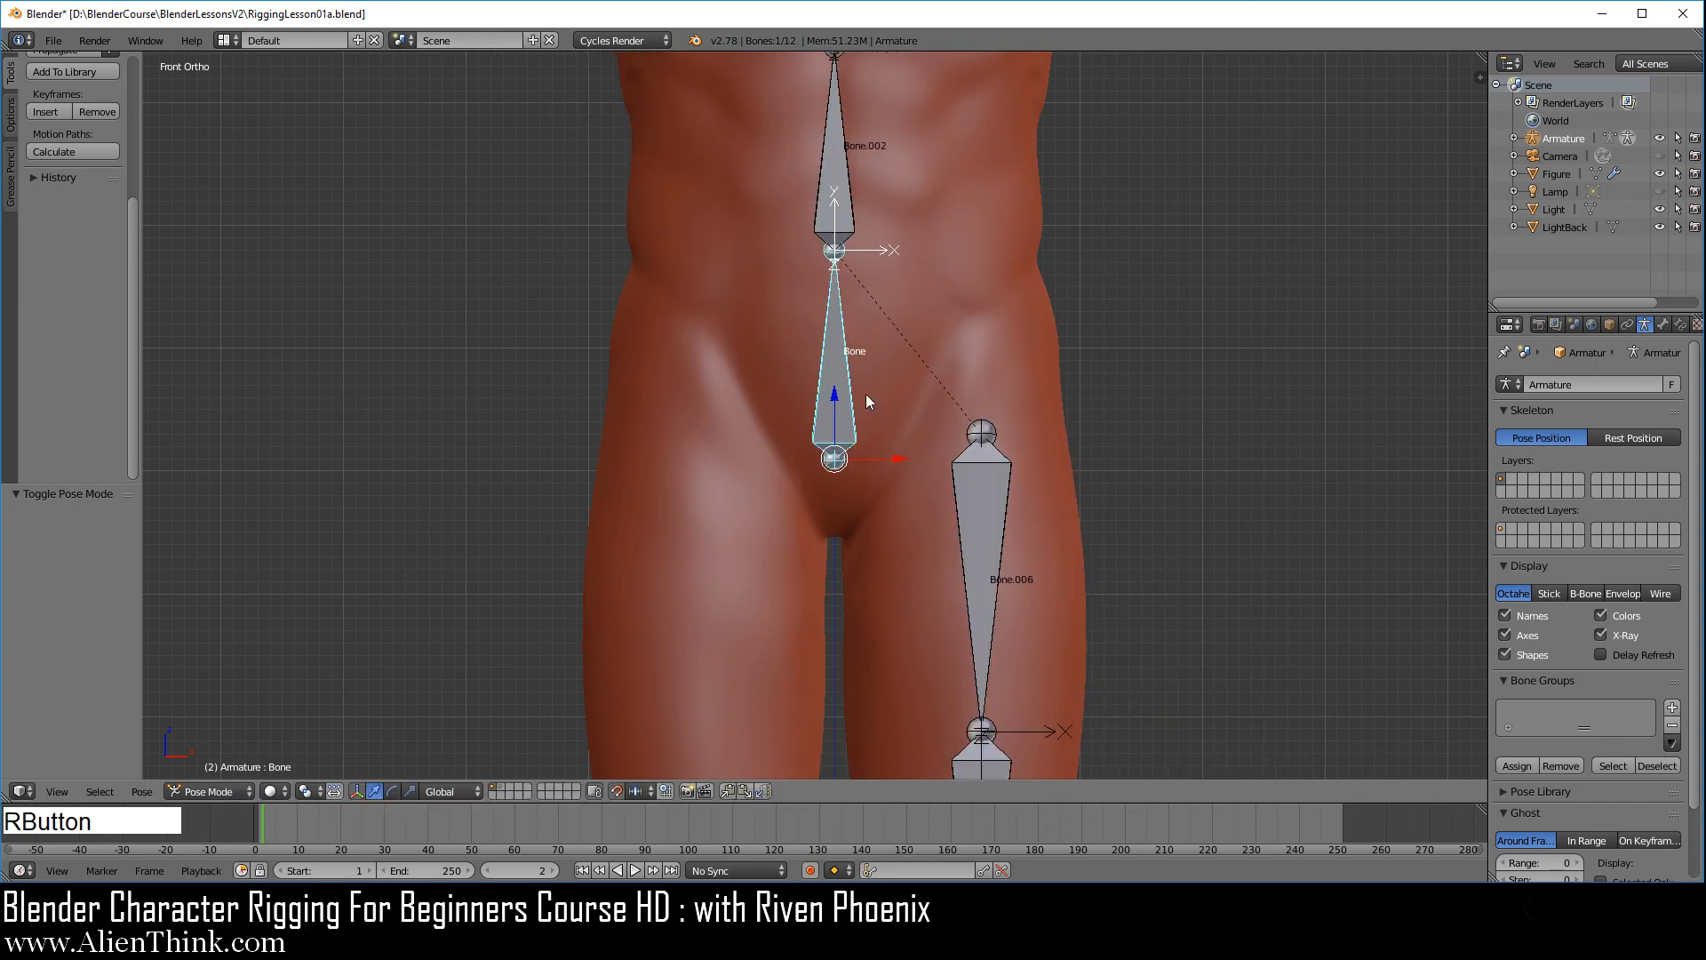
{"action": "left_click", "coordinate": [226, 787]}
{"action": "left_click", "coordinate": [218, 751]}
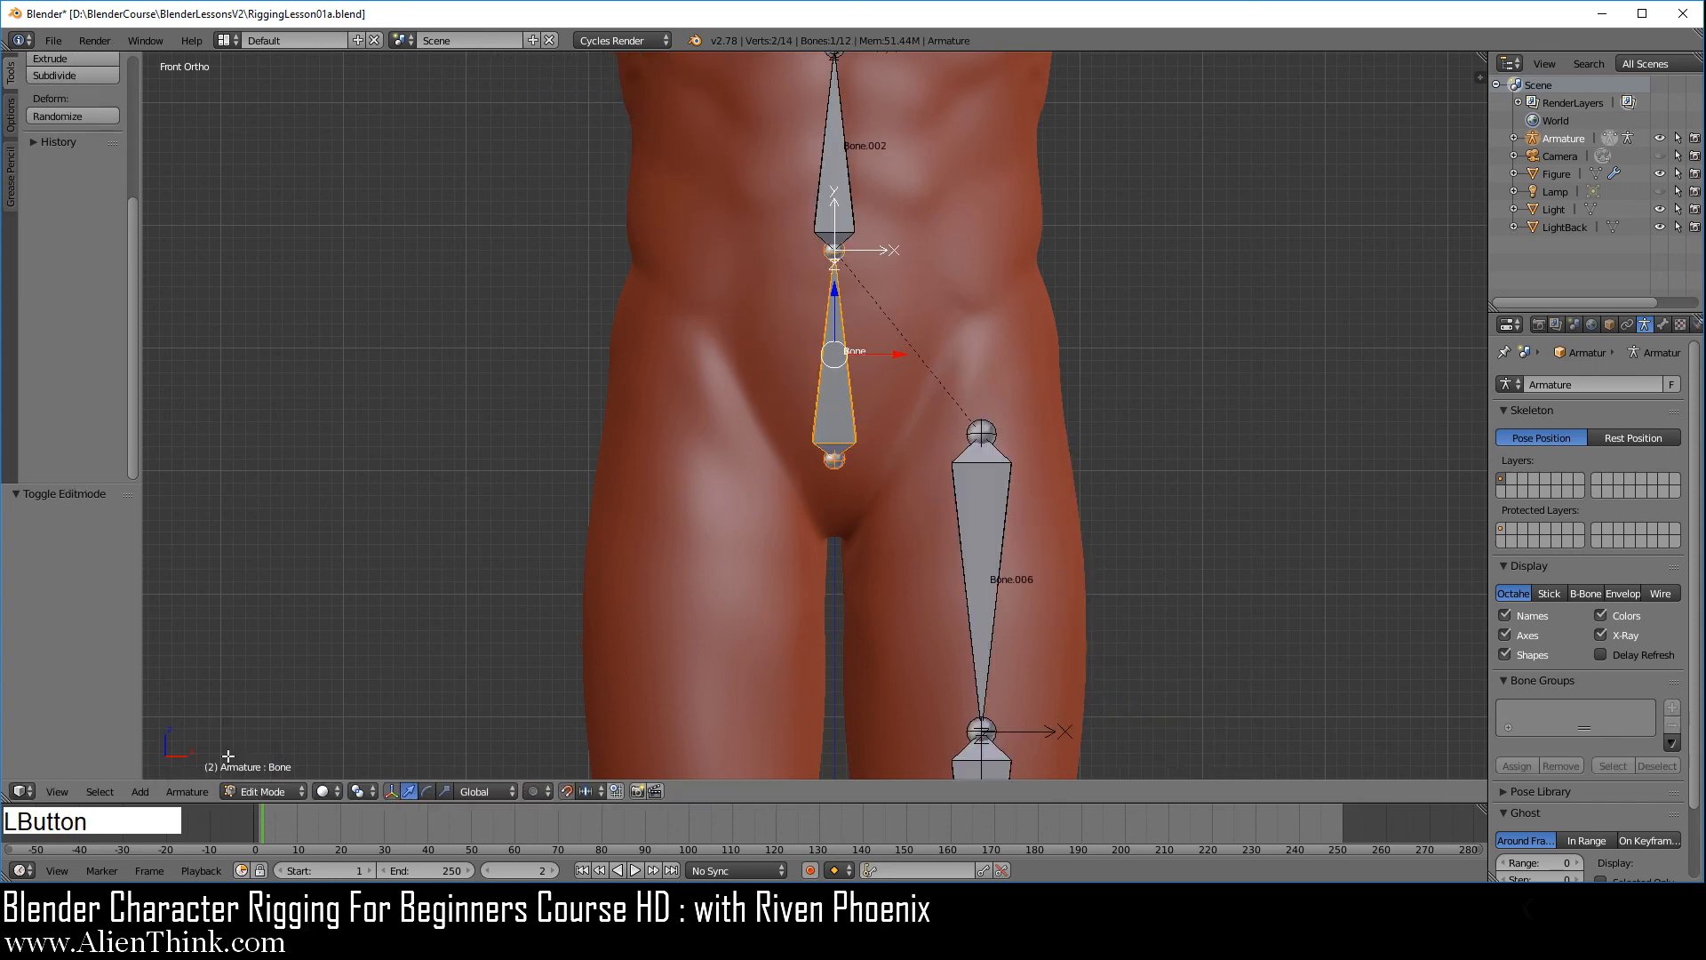
Save the rigging file with the whole figure in view
{"action": "scroll", "coordinate": [1075, 569], "scroll_direction": "down", "scroll_amount": 7}
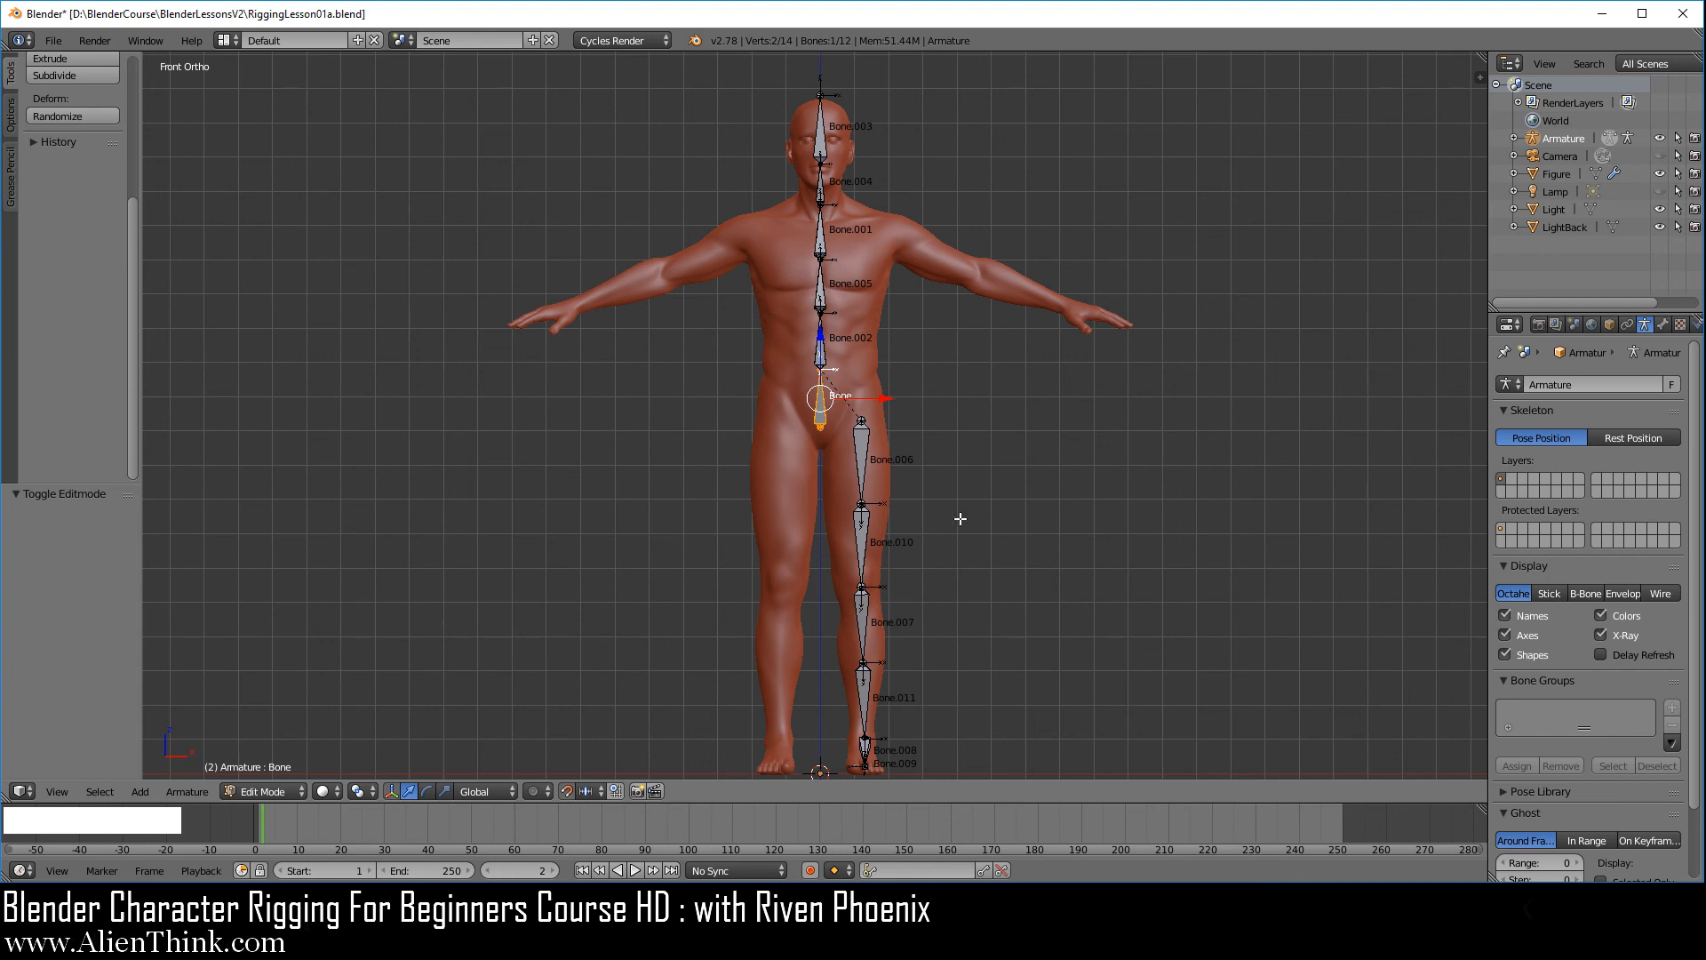
{"action": "middle_click_drag", "start_coordinate": [959, 518], "coordinate": [949, 498], "text": "shift"}
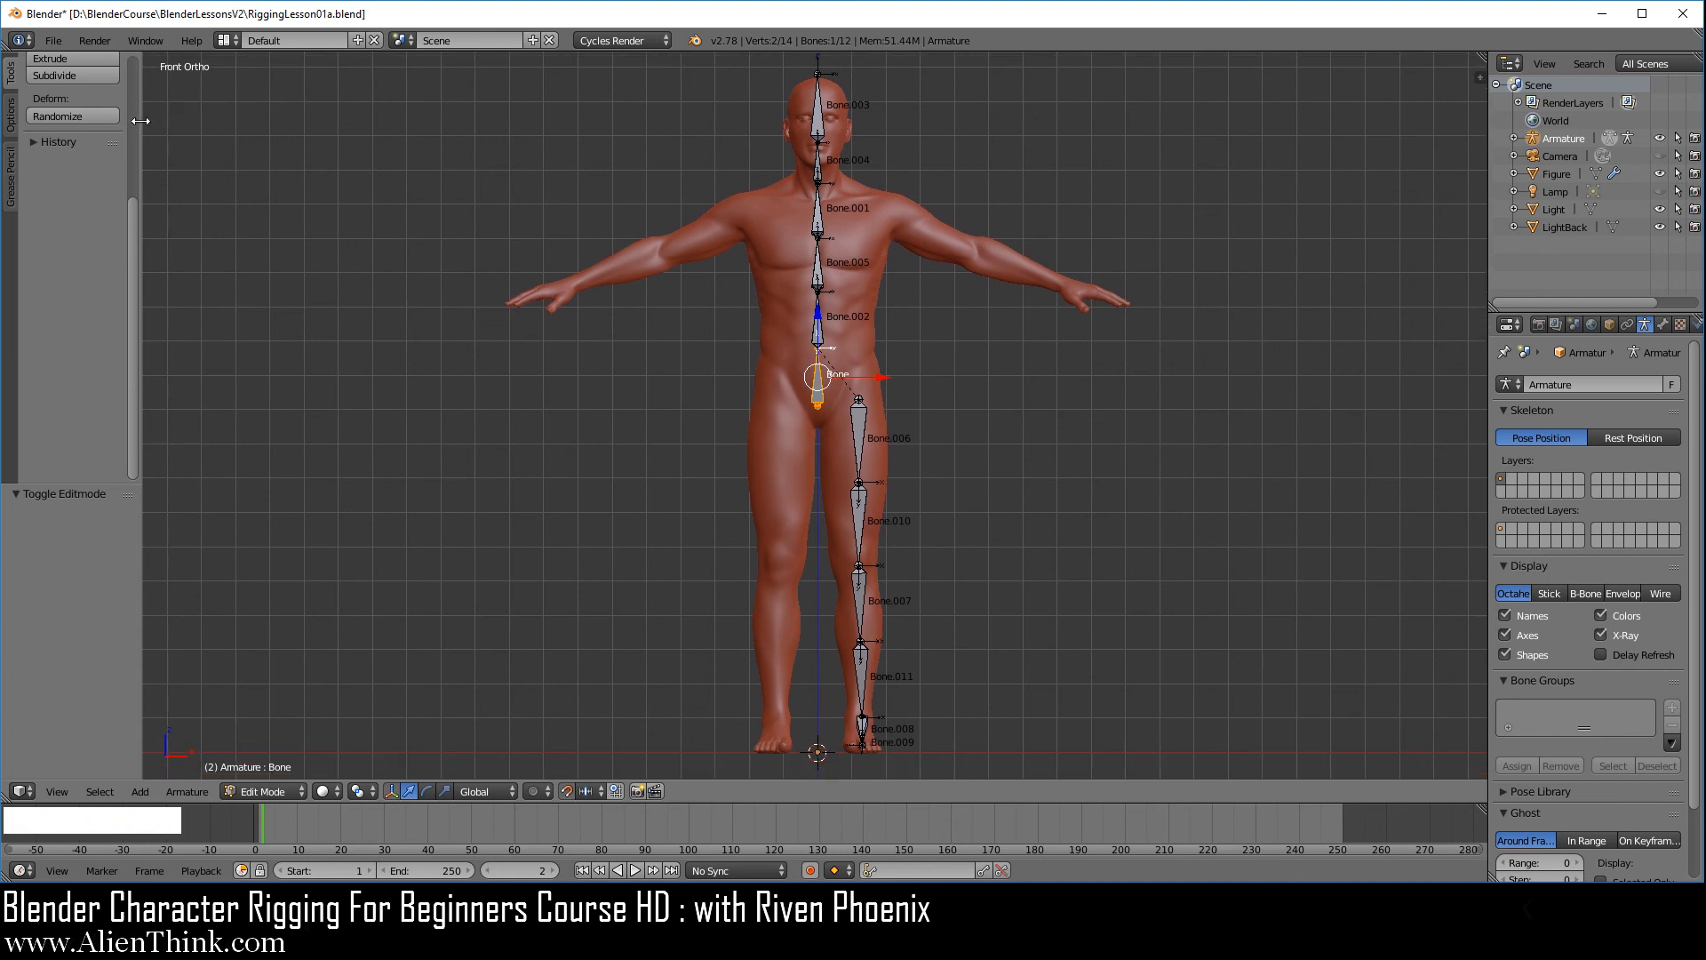
{"action": "left_click", "coordinate": [53, 42]}
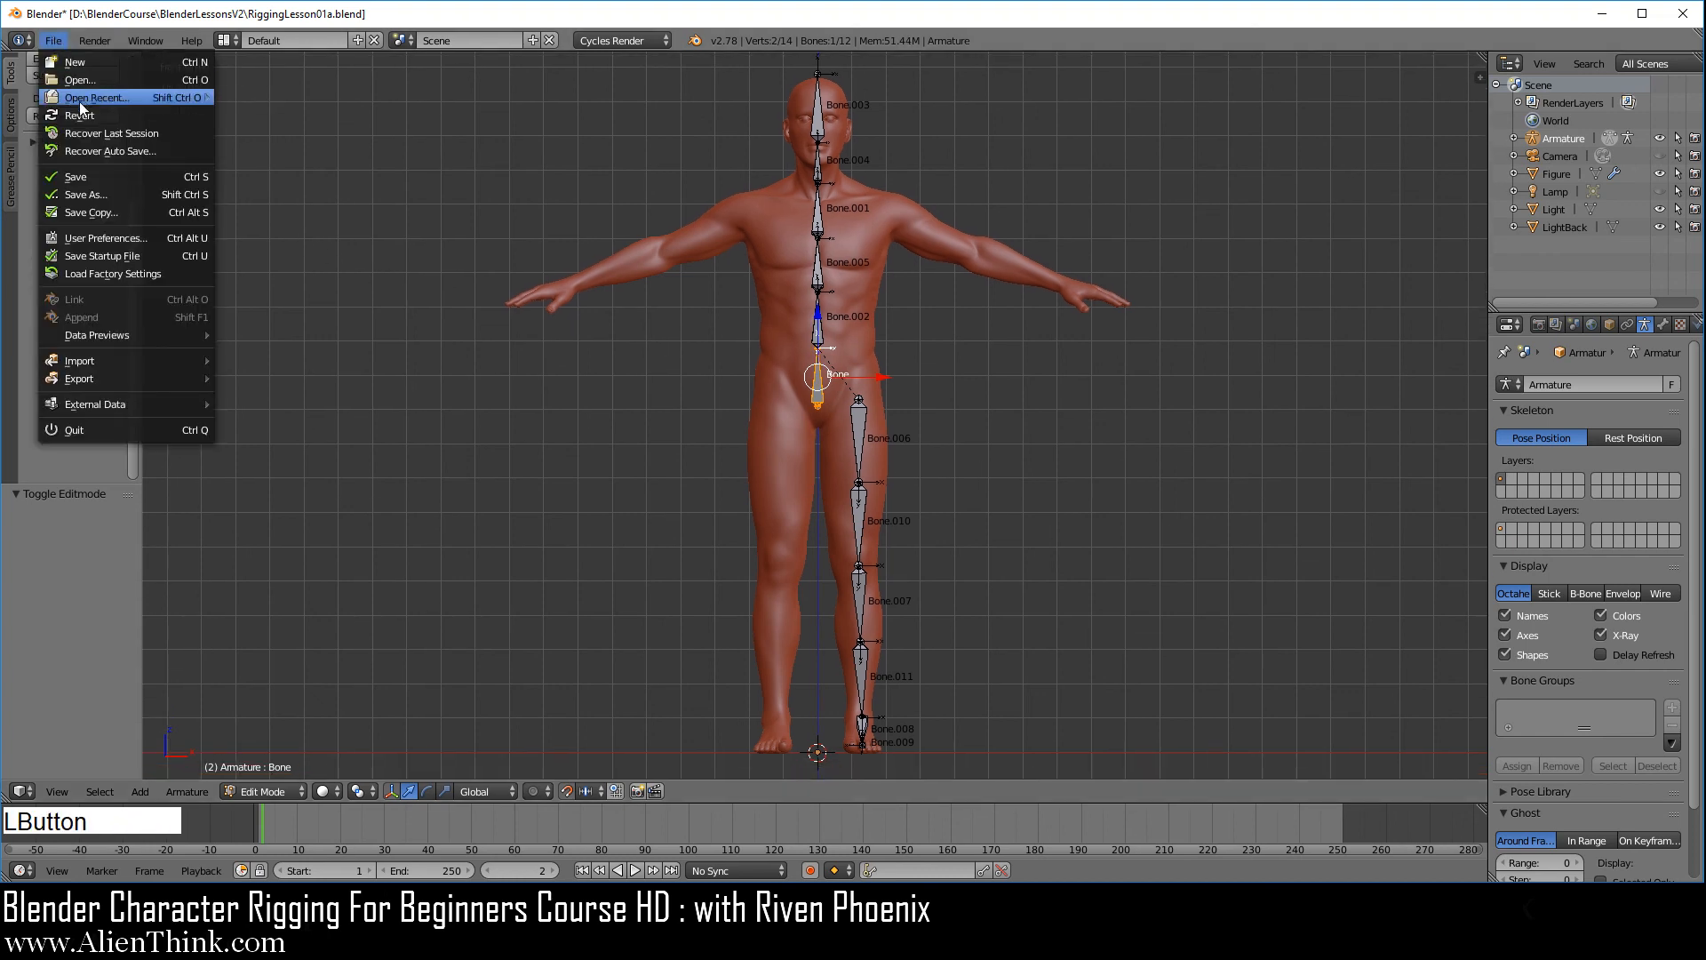
{"action": "left_click", "coordinate": [83, 172]}
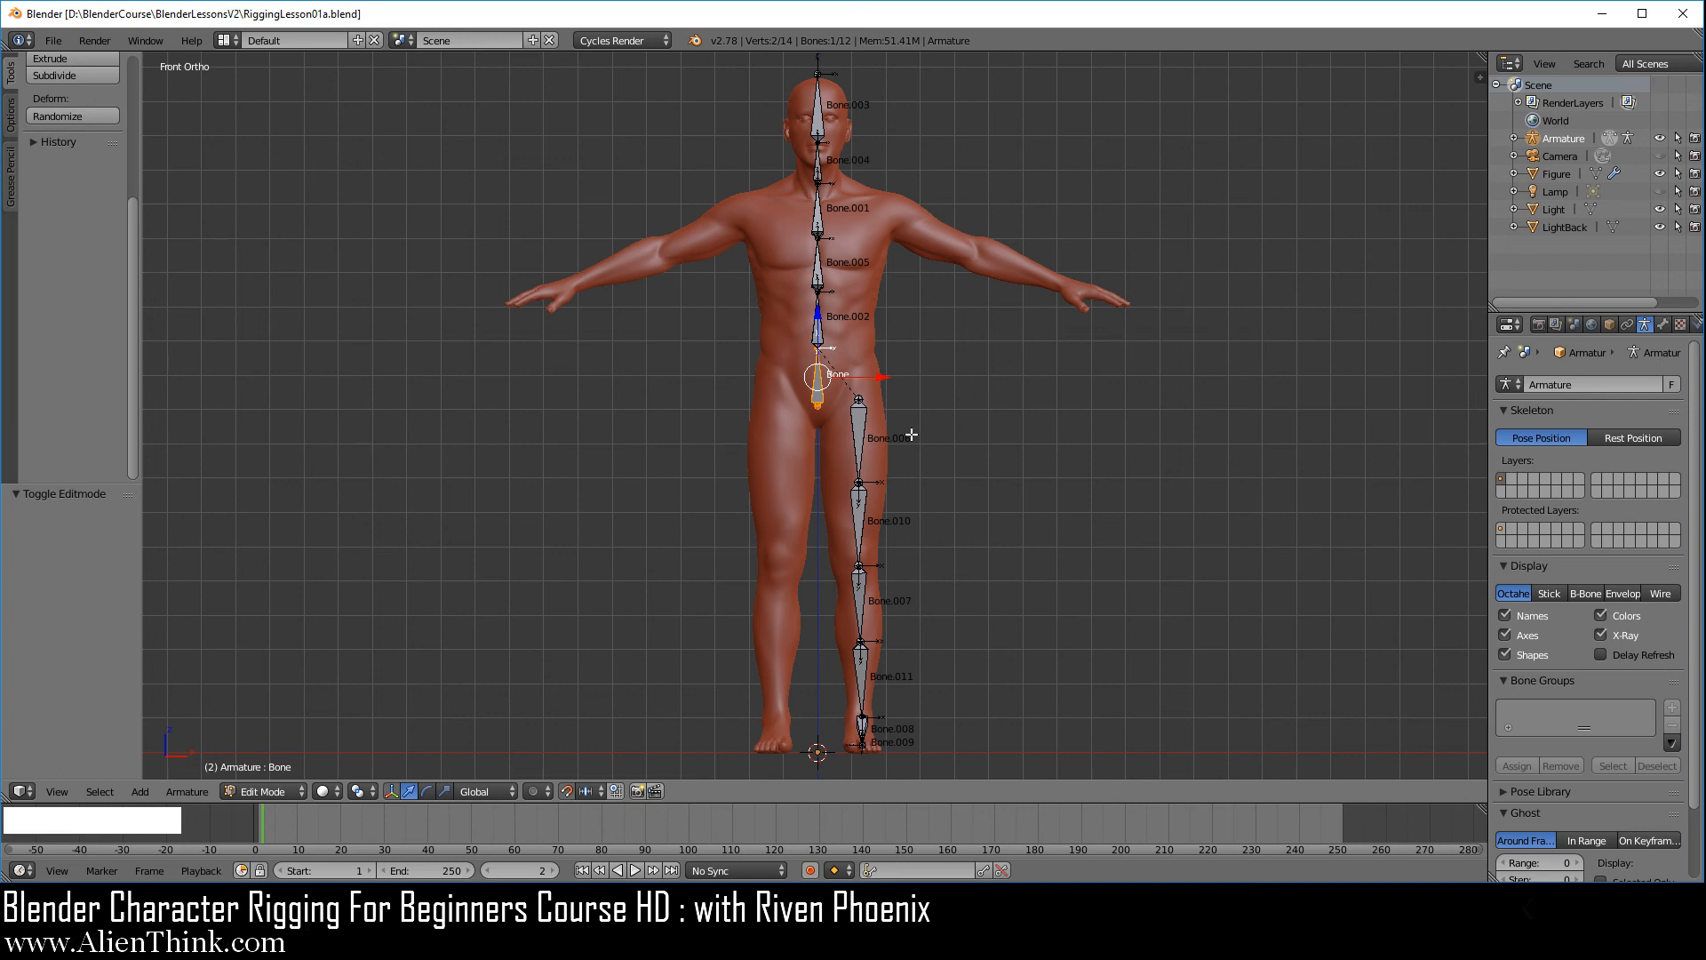